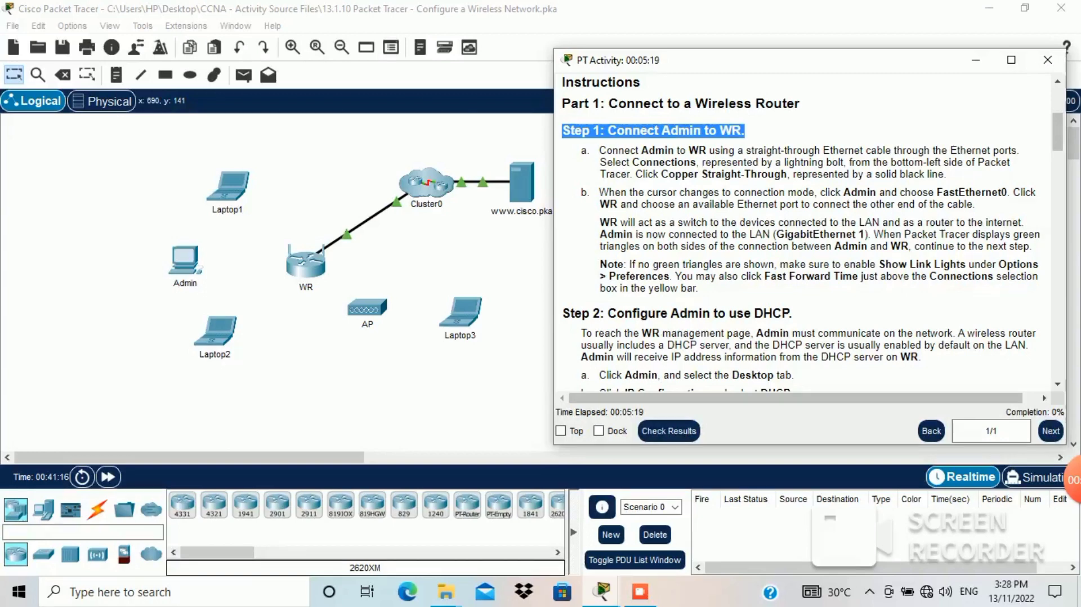
Step: Highlight the Step 1 instruction for connecting Admin to WR
{"action": "left_click", "coordinate": [600, 151]}
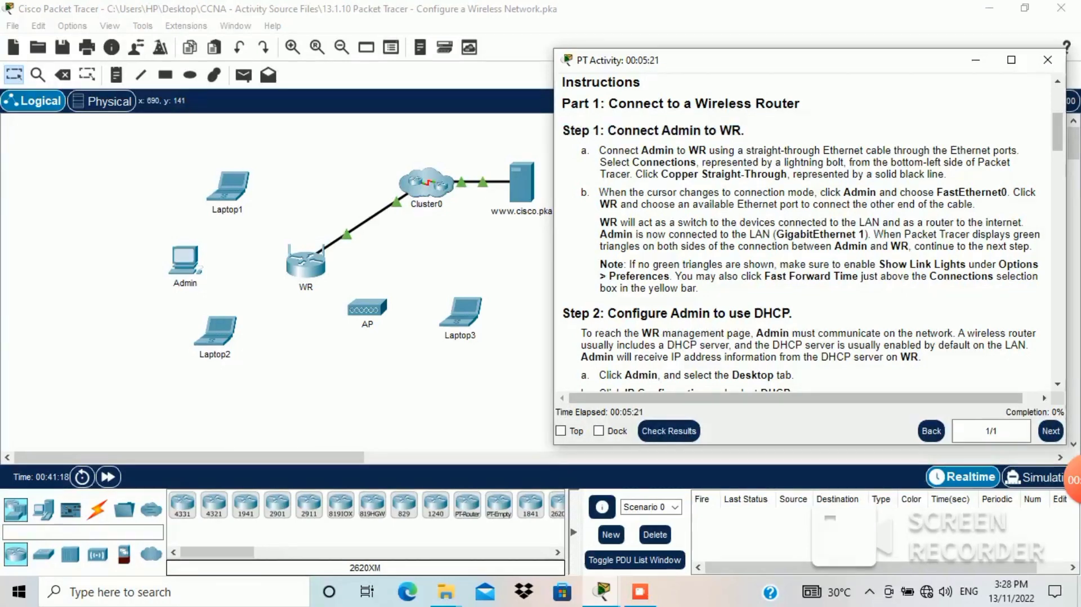
{"action": "left_click_drag", "start_coordinate": [585, 151], "coordinate": [948, 175]}
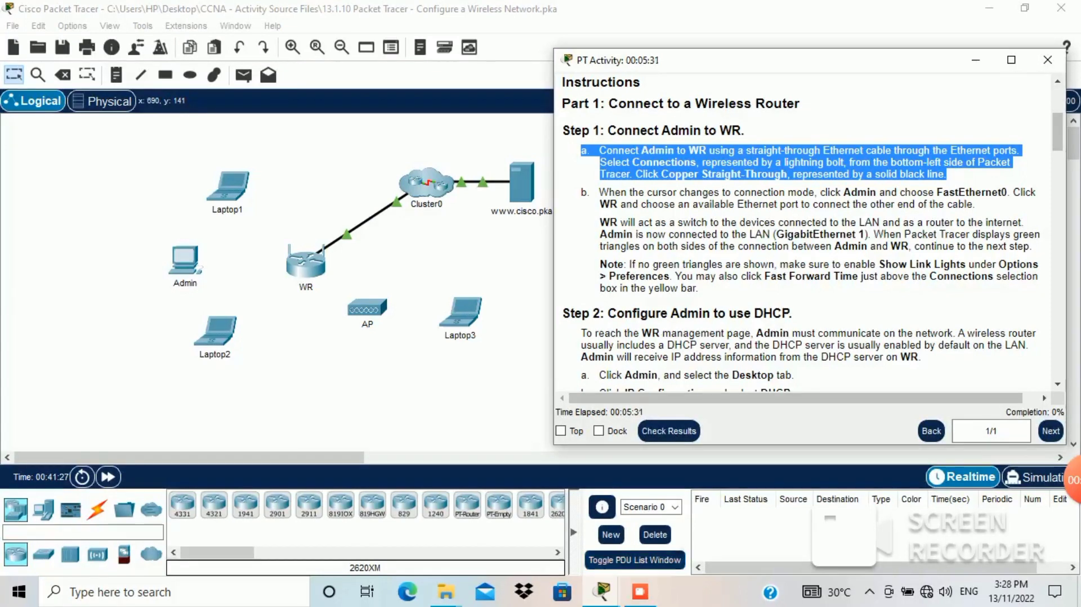
{"action": "mouse_move", "coordinate": [640, 591]}
Step: Cable Admin's FastEthernet0 to WR's GigabitEthernet 1 with copper straight-through
{"action": "left_click", "coordinate": [97, 510]}
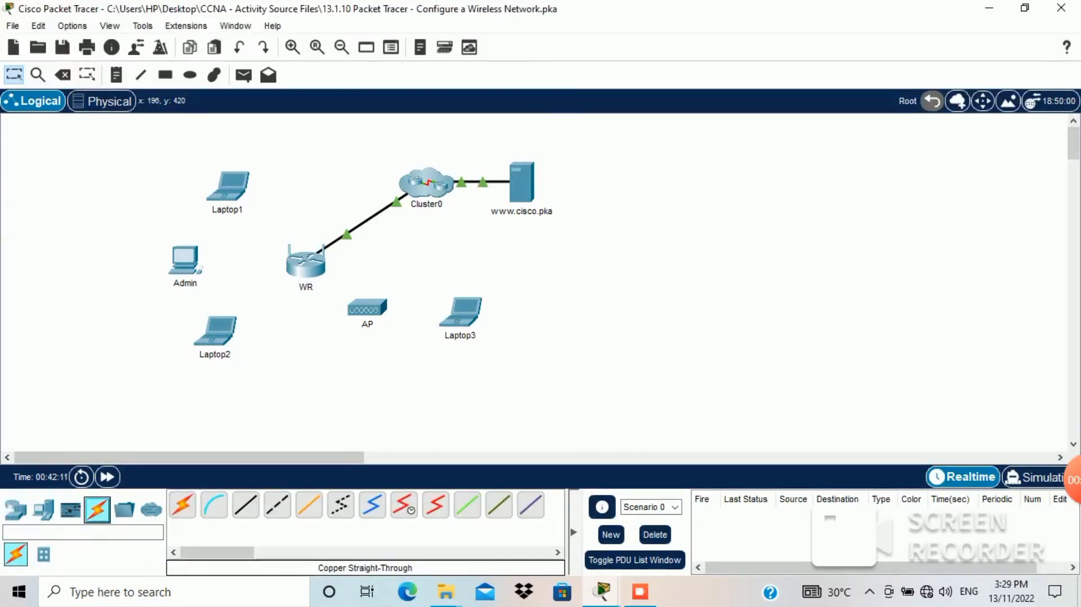
{"action": "left_click", "coordinate": [245, 505]}
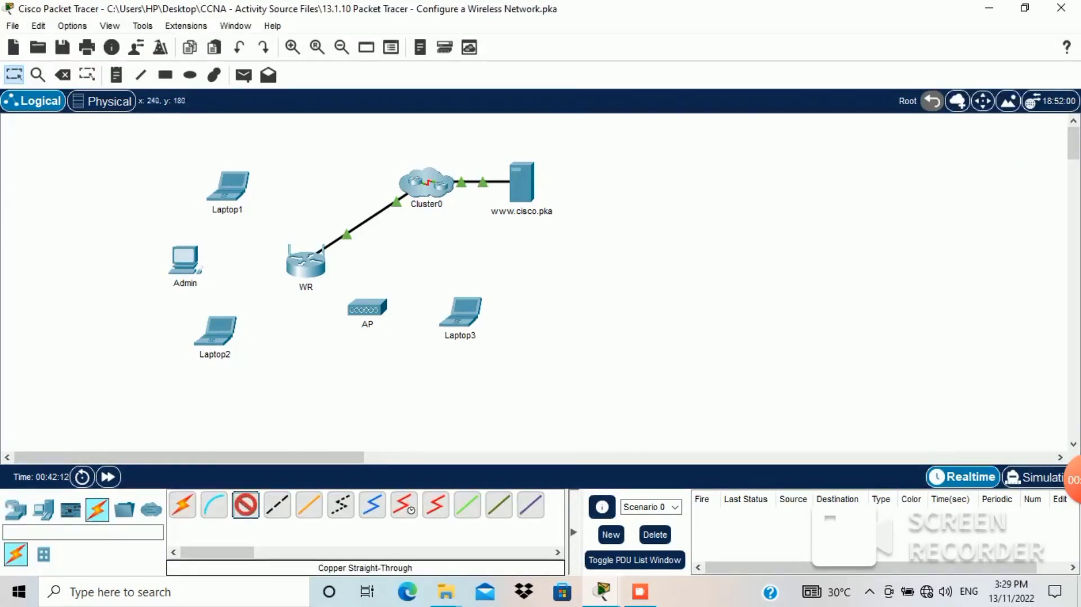
{"action": "left_click", "coordinate": [188, 260]}
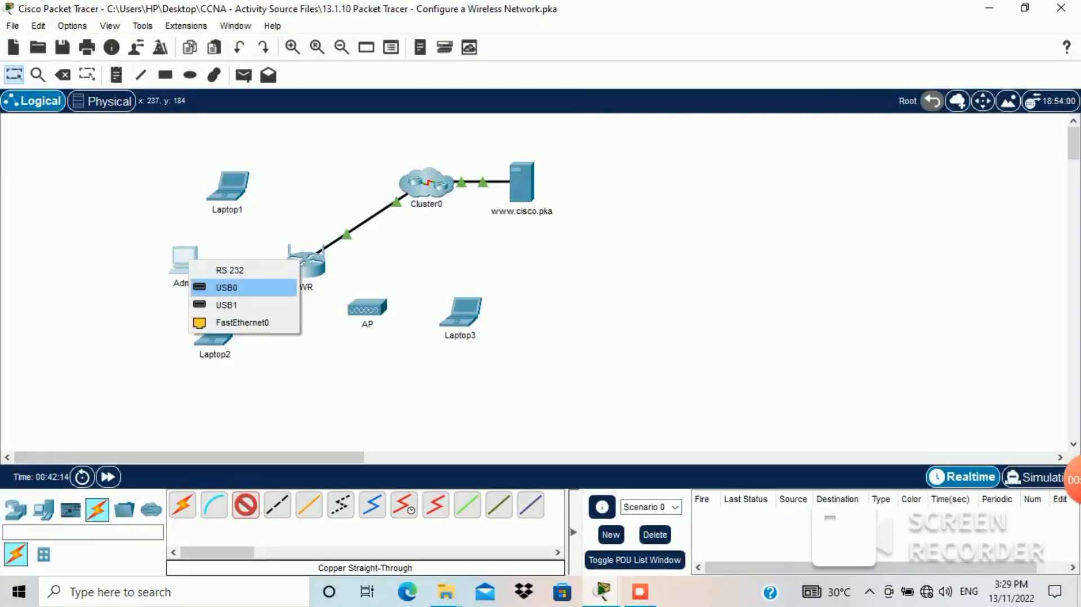
{"action": "left_click", "coordinate": [242, 322]}
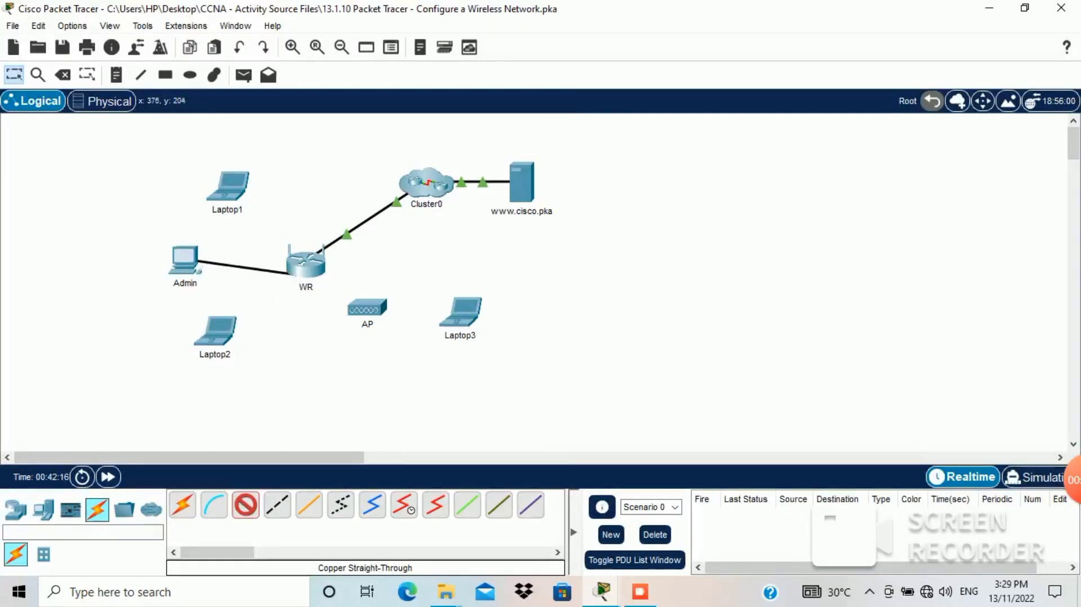
{"action": "left_click", "coordinate": [305, 263]}
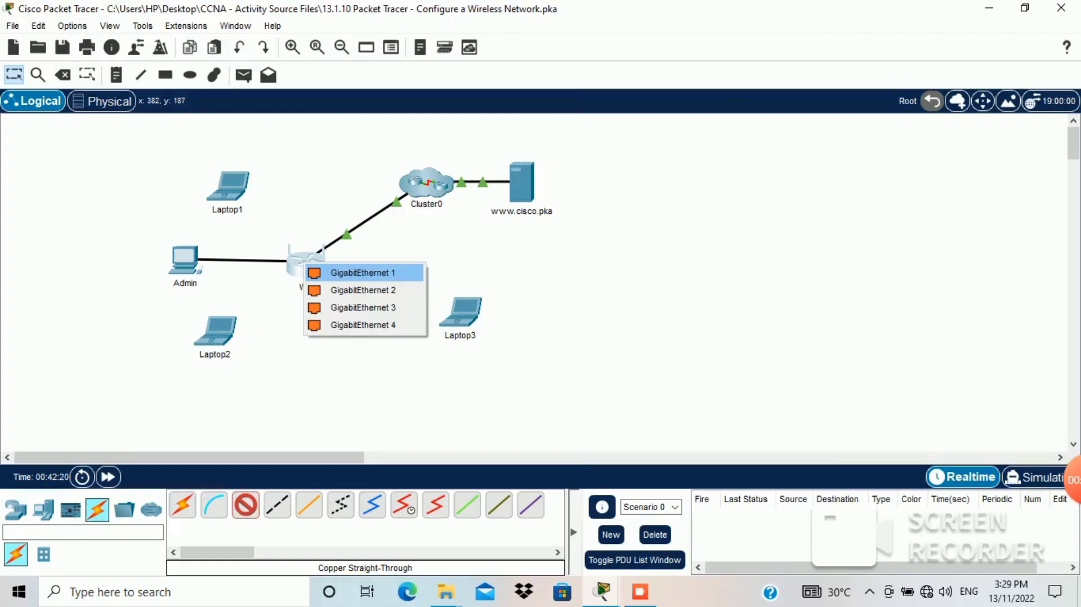
{"action": "left_click", "coordinate": [363, 273]}
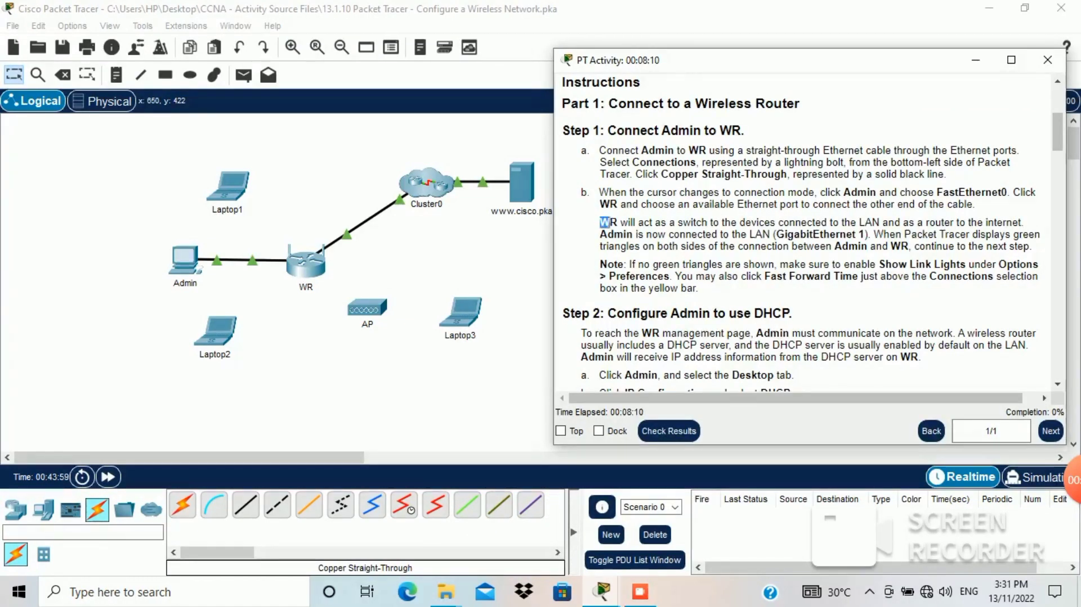
{"action": "left_click_drag", "start_coordinate": [601, 221], "coordinate": [1031, 246]}
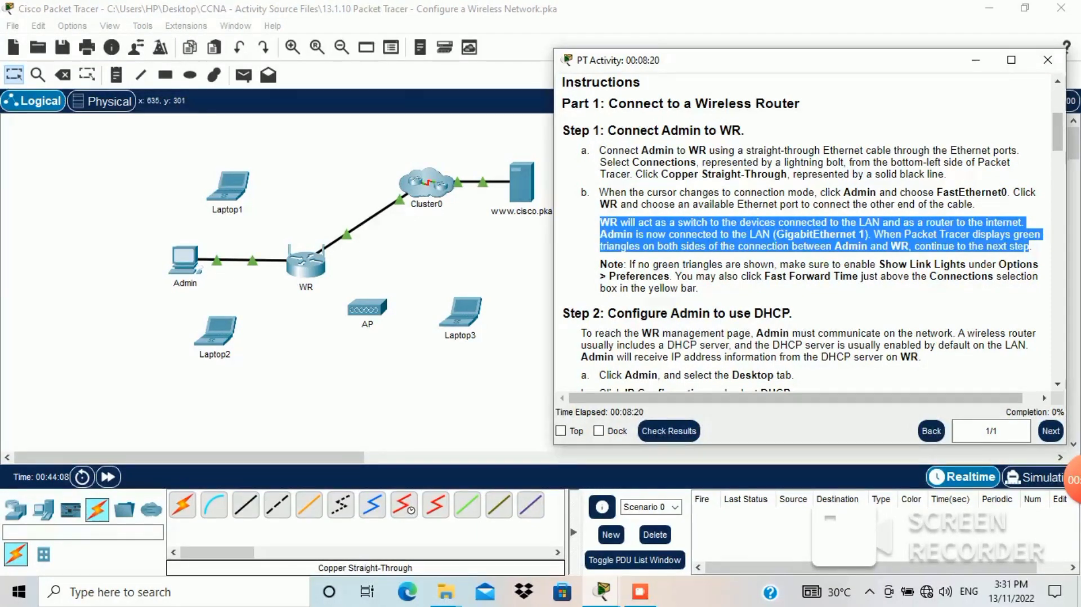
{"action": "left_click_drag", "start_coordinate": [503, 357], "coordinate": [143, 245]}
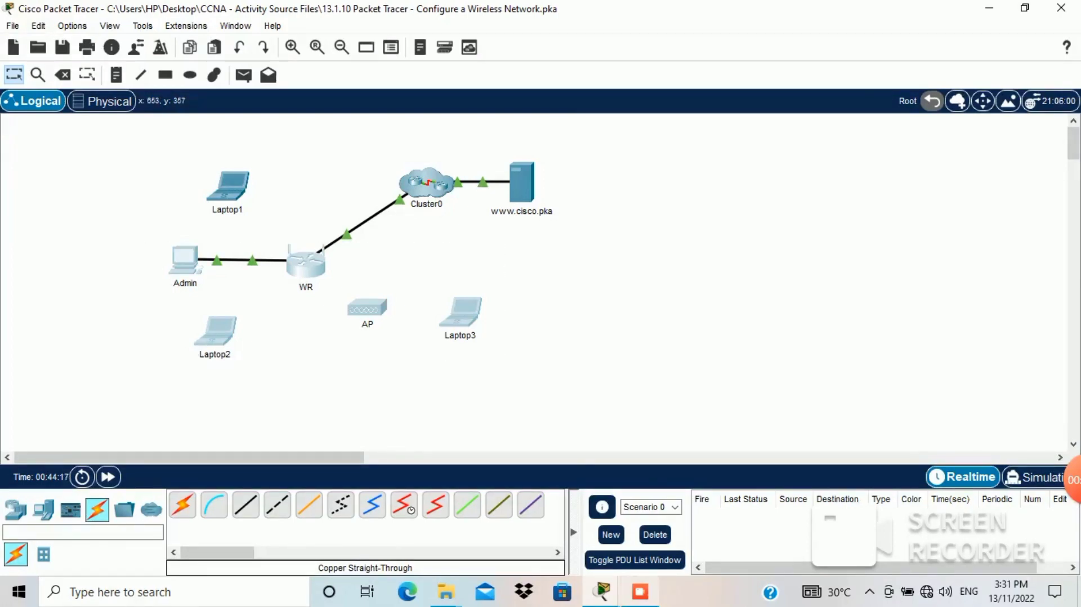
{"action": "left_click_drag", "start_coordinate": [562, 232], "coordinate": [341, 156]}
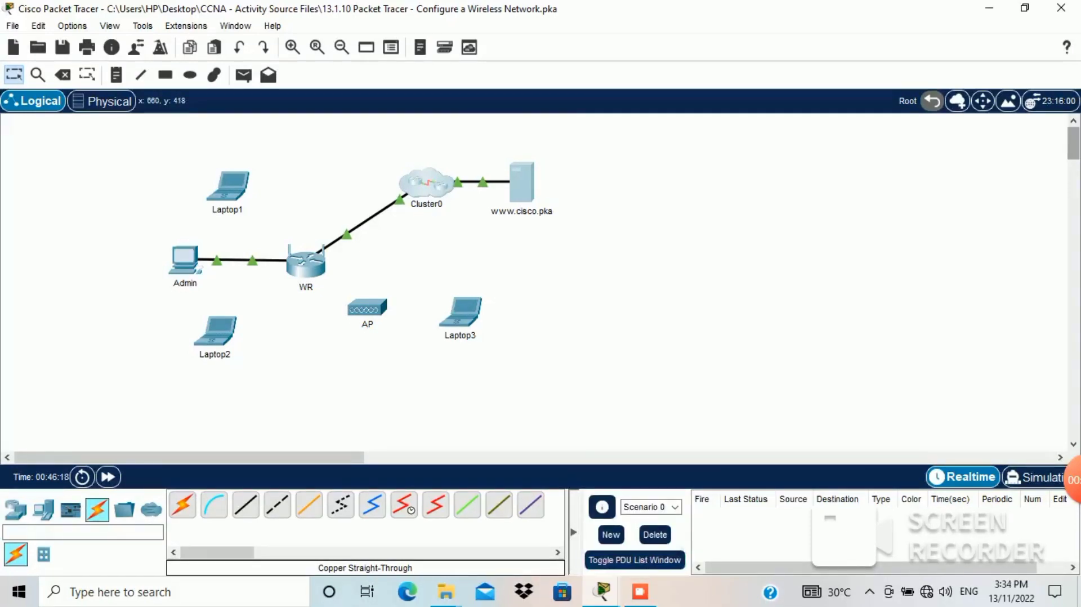
{"action": "mouse_move", "coordinate": [601, 592]}
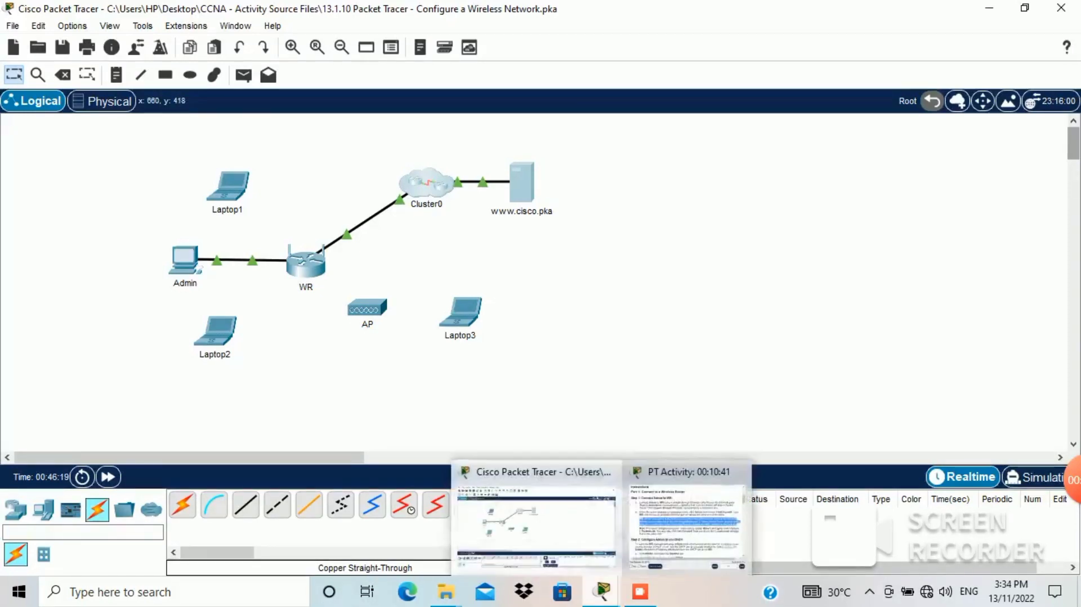
{"action": "left_click", "coordinate": [688, 521]}
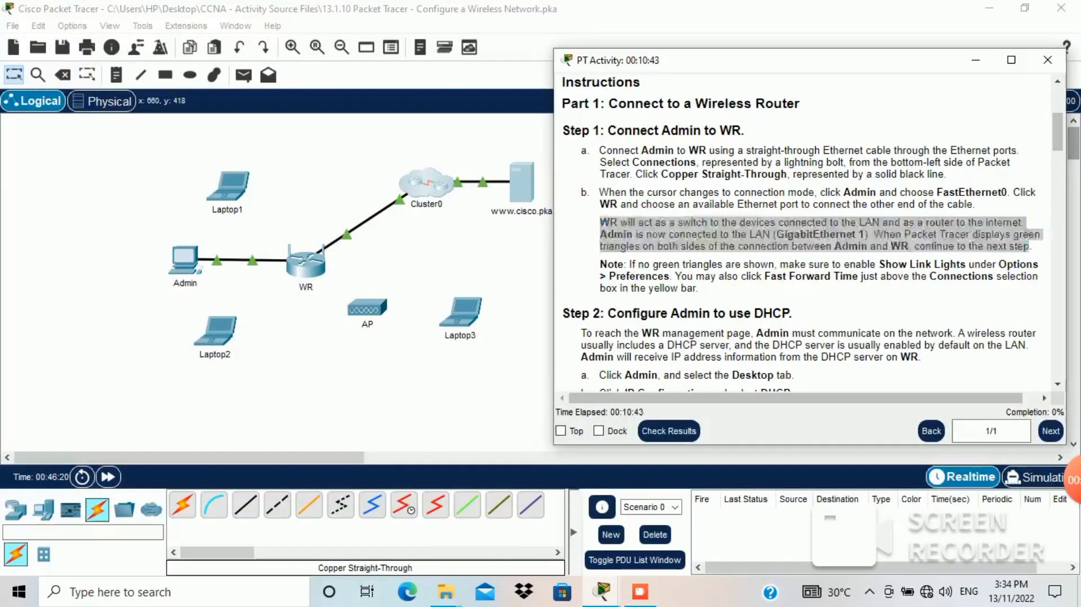
{"action": "left_click_drag", "start_coordinate": [626, 264], "coordinate": [700, 288]}
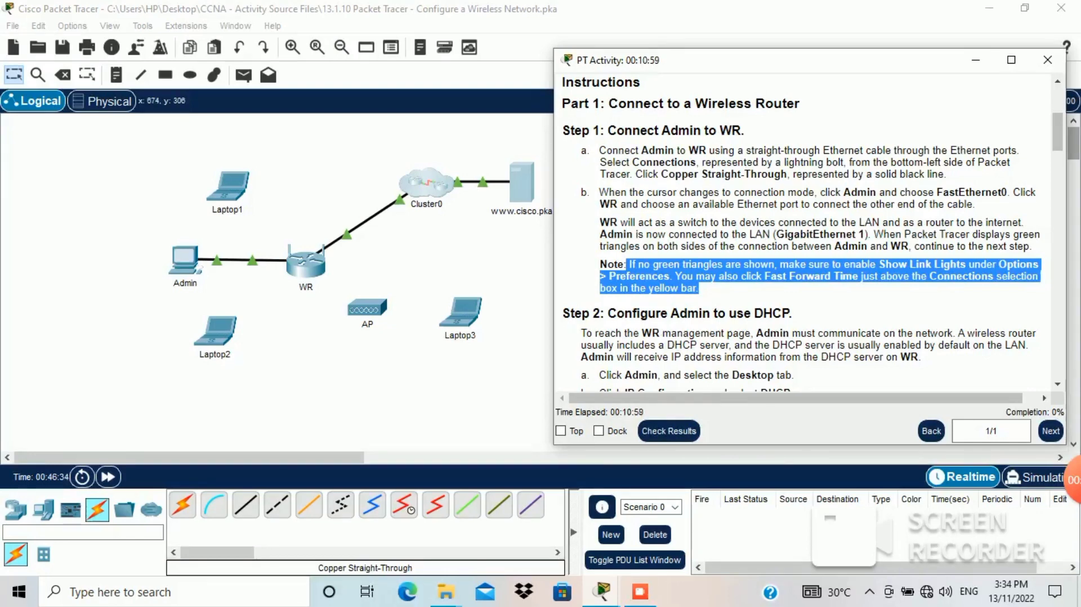
Step: Highlight Step 2's DHCP heading, introduction and Admin Desktop line, then return to the topology
{"action": "scroll", "coordinate": [802, 231], "scroll_direction": "down", "scroll_amount": 5}
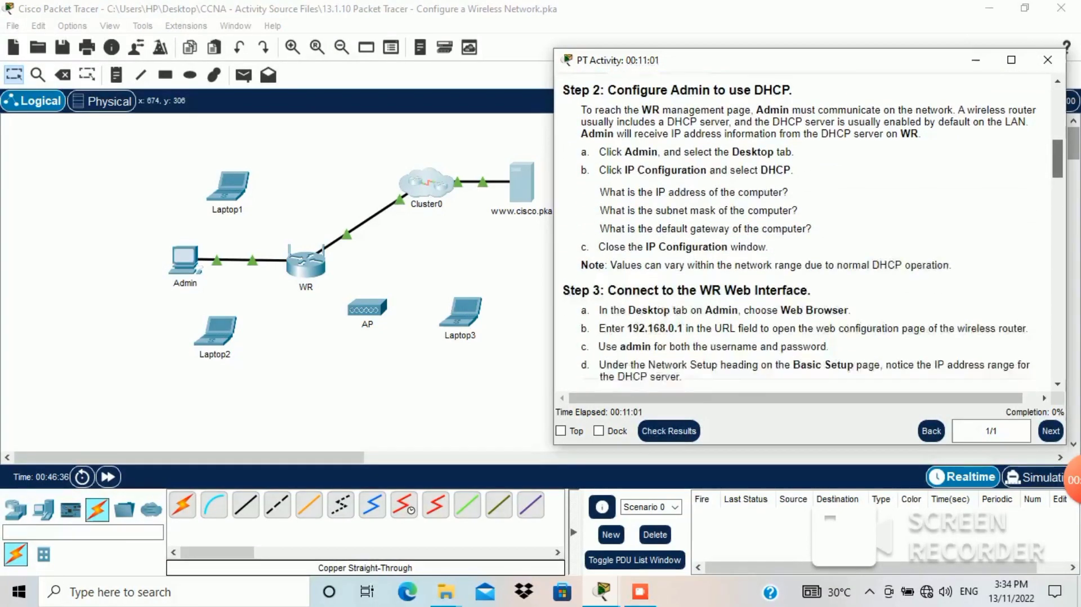
{"action": "scroll", "coordinate": [803, 231], "scroll_direction": "up", "scroll_amount": 2}
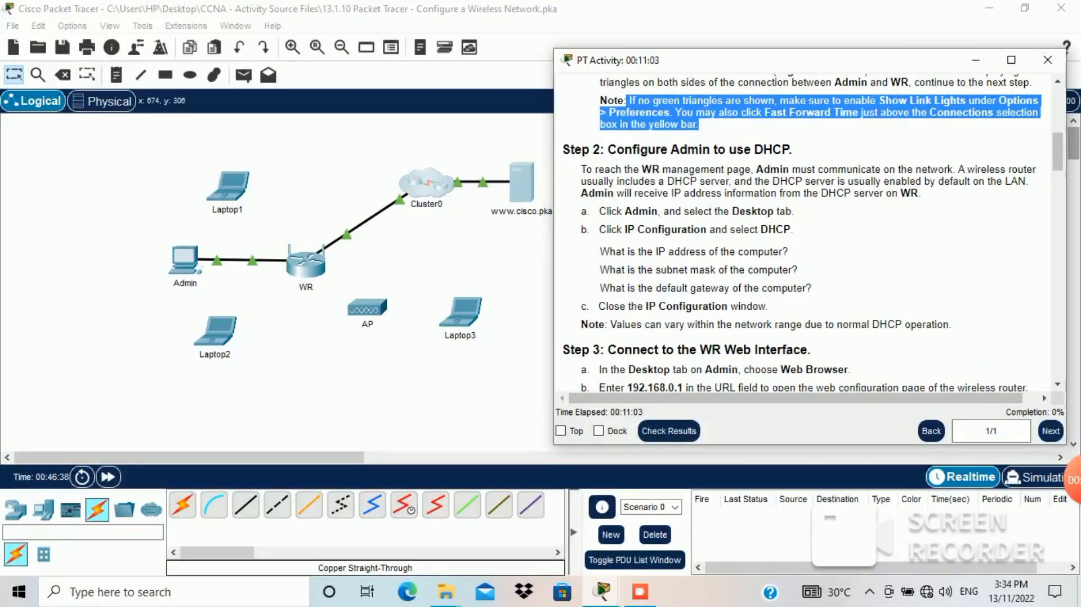
{"action": "left_click_drag", "start_coordinate": [562, 149], "coordinate": [793, 149]}
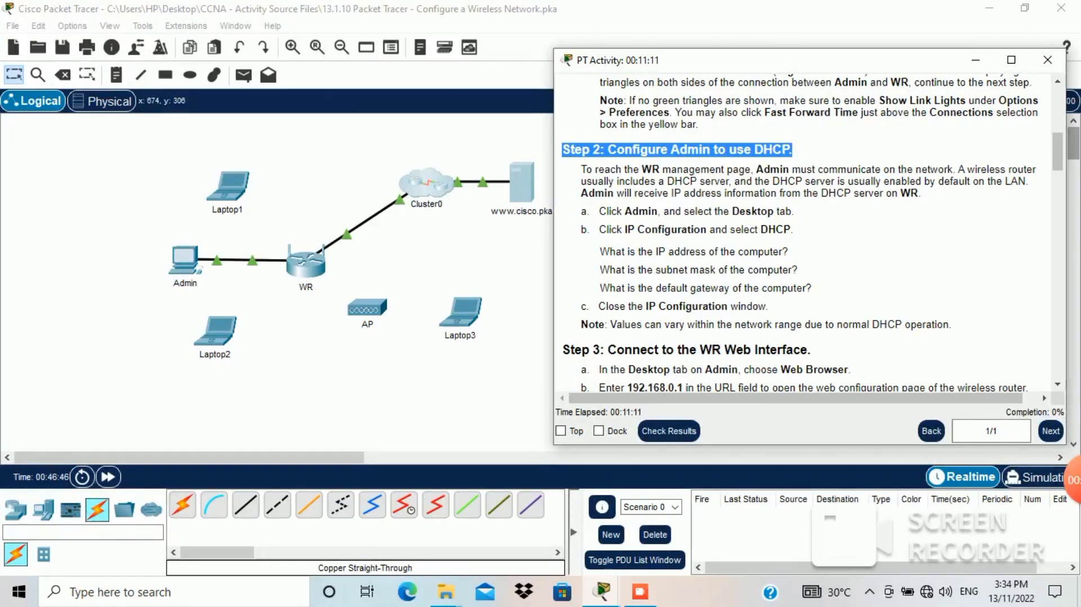
{"action": "left_click_drag", "start_coordinate": [582, 170], "coordinate": [921, 194]}
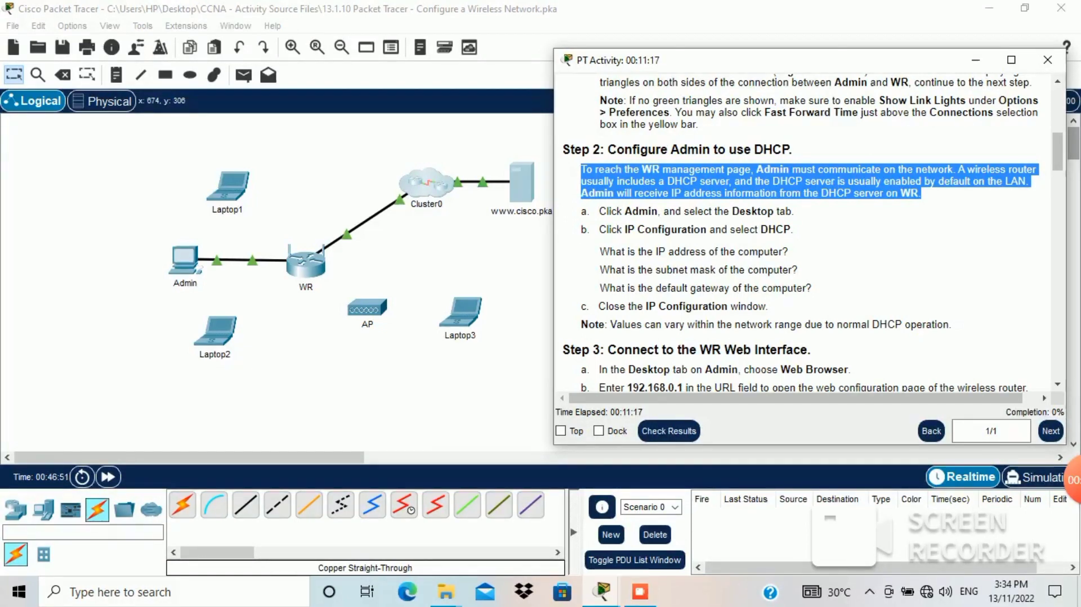
{"action": "mouse_move", "coordinate": [640, 591]}
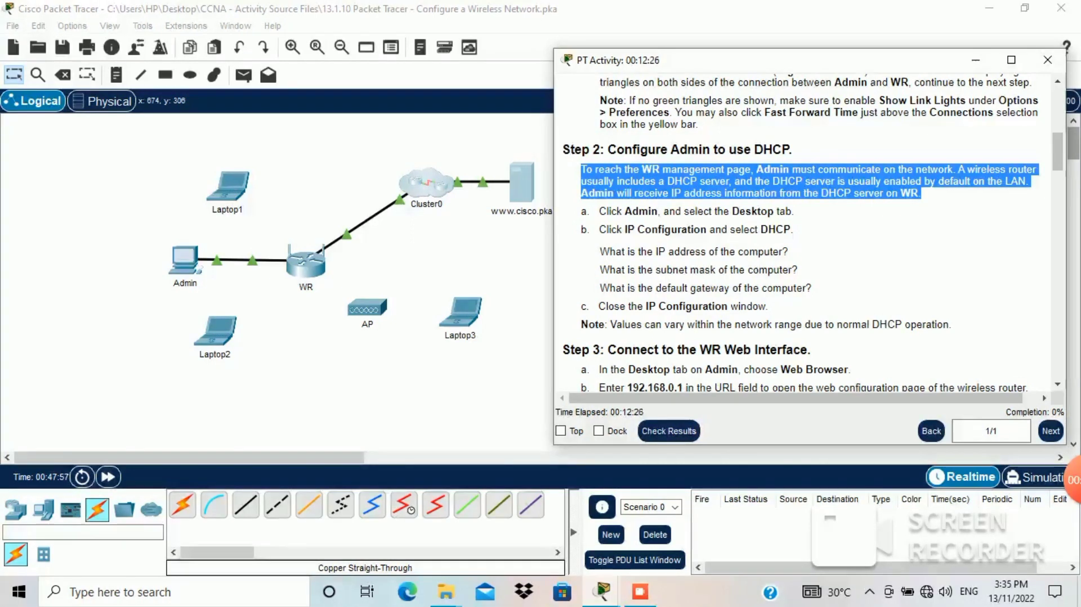
{"action": "left_click_drag", "start_coordinate": [581, 212], "coordinate": [795, 211]}
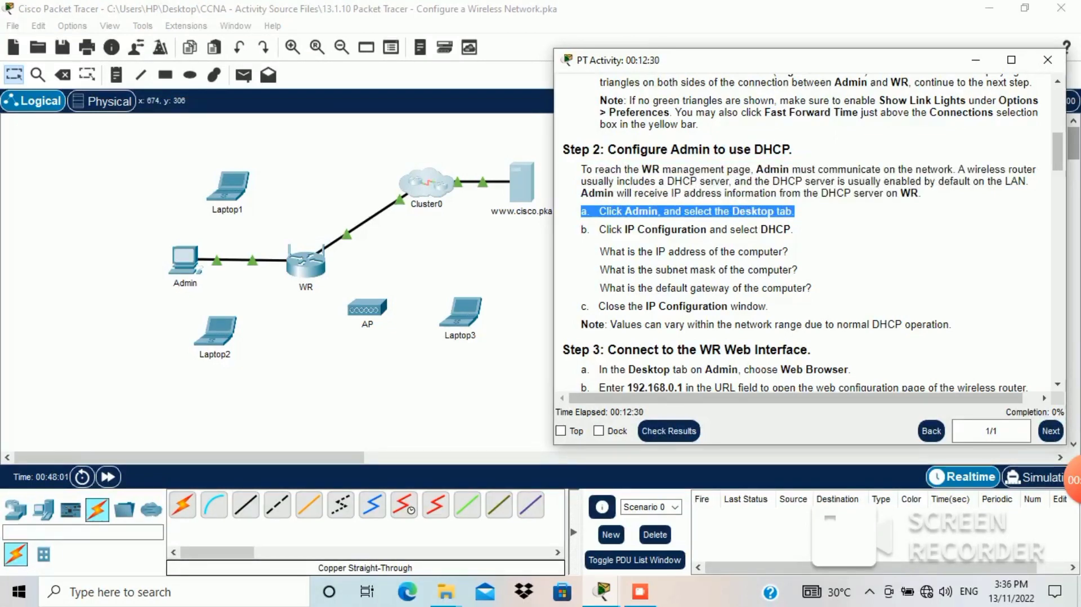
{"action": "left_click", "coordinate": [188, 262]}
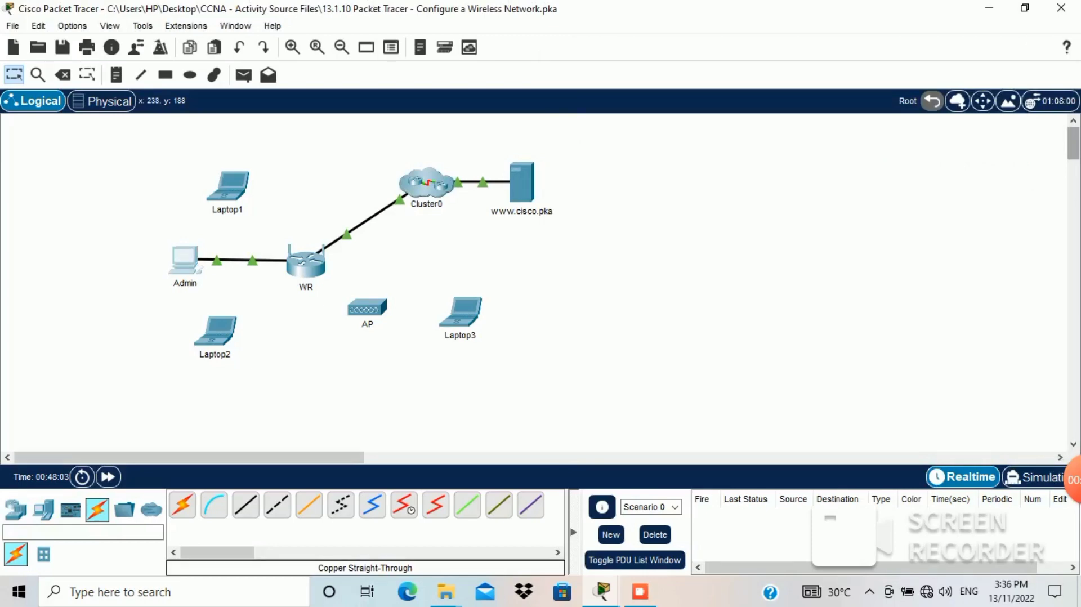
Step: Open Admin's window and highlight the IP Configuration and Desktop instructions in Step 2
{"action": "left_click", "coordinate": [184, 260]}
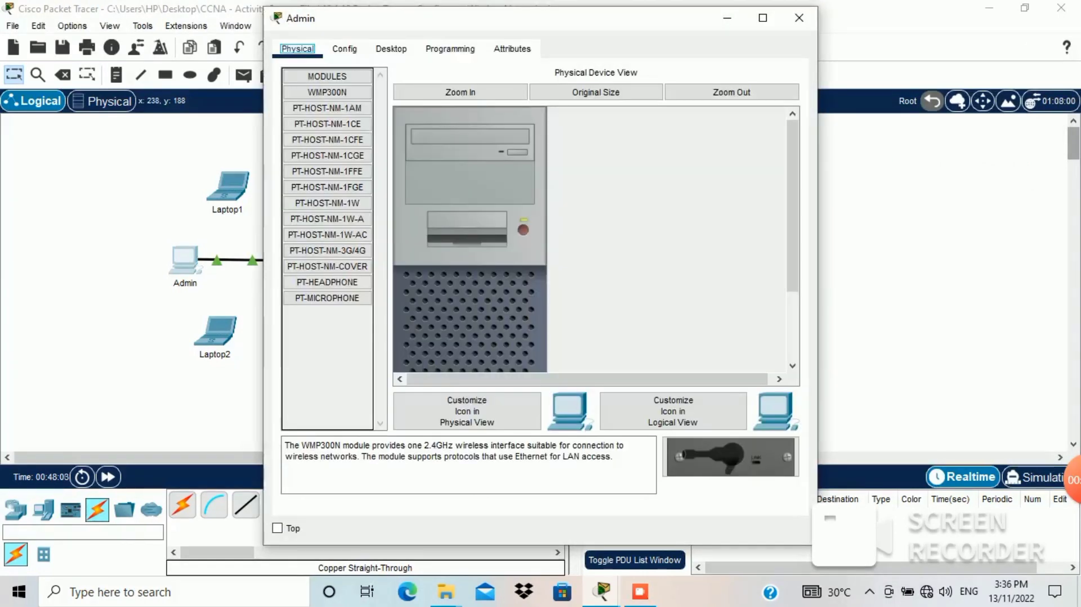
{"action": "mouse_move", "coordinate": [600, 592]}
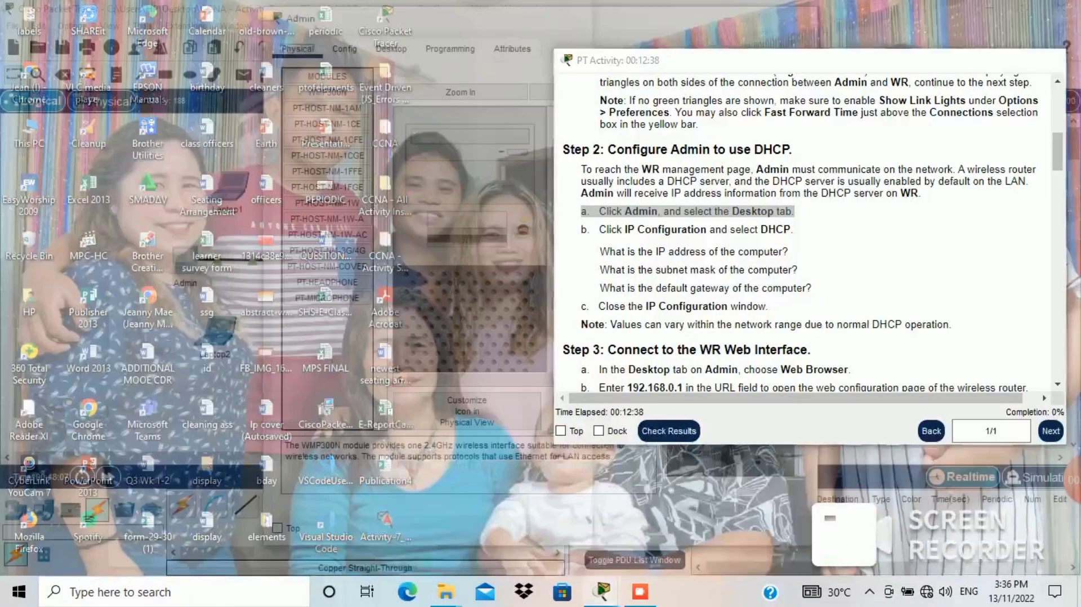
{"action": "left_click", "coordinate": [634, 526]}
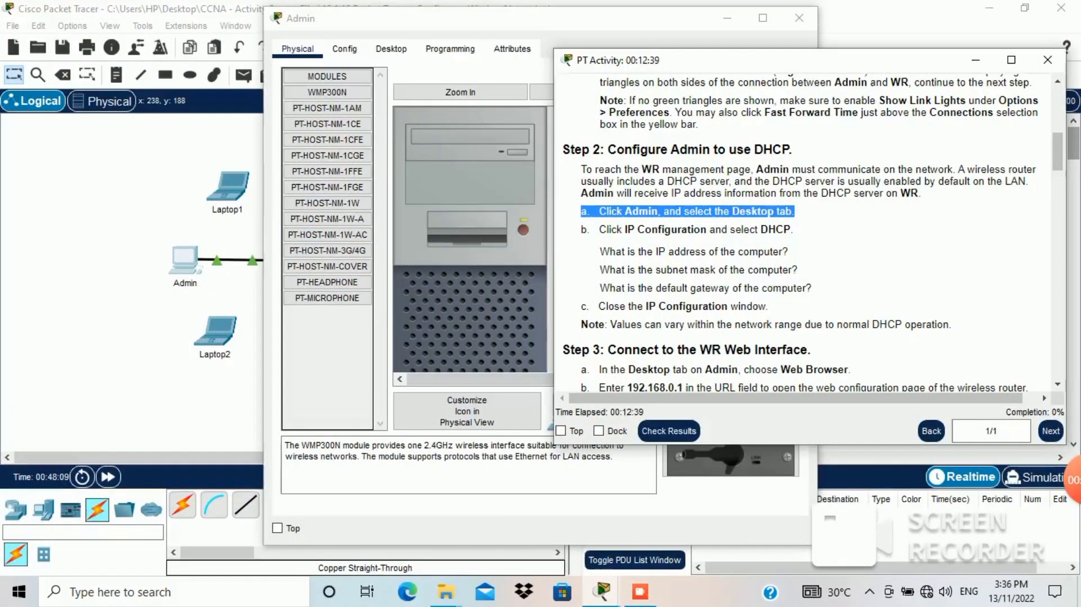
{"action": "left_click_drag", "start_coordinate": [581, 229], "coordinate": [791, 229]}
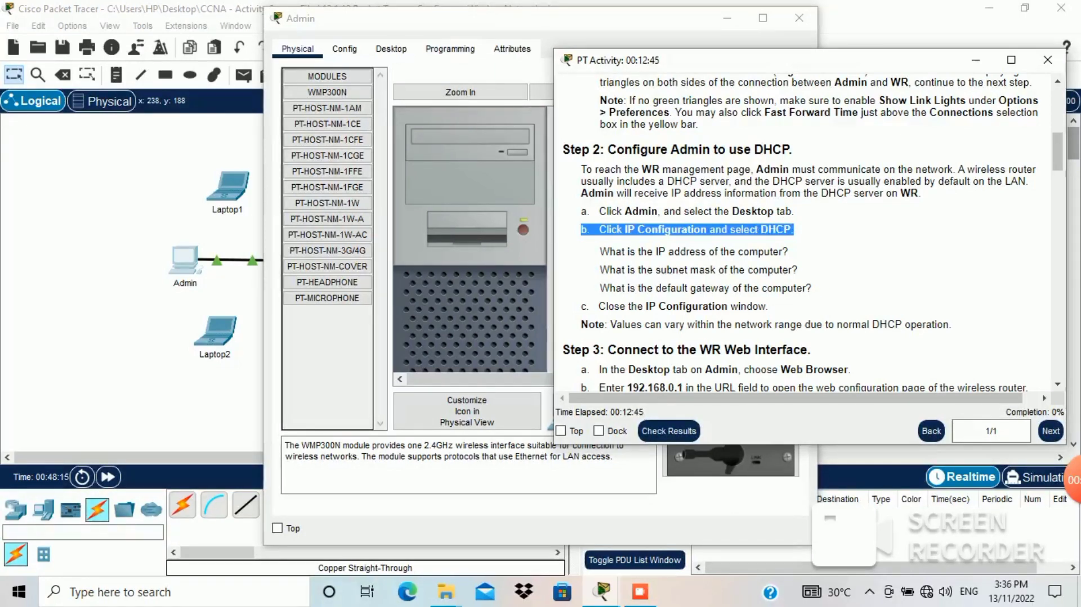
{"action": "left_click_drag", "start_coordinate": [731, 211], "coordinate": [786, 212]}
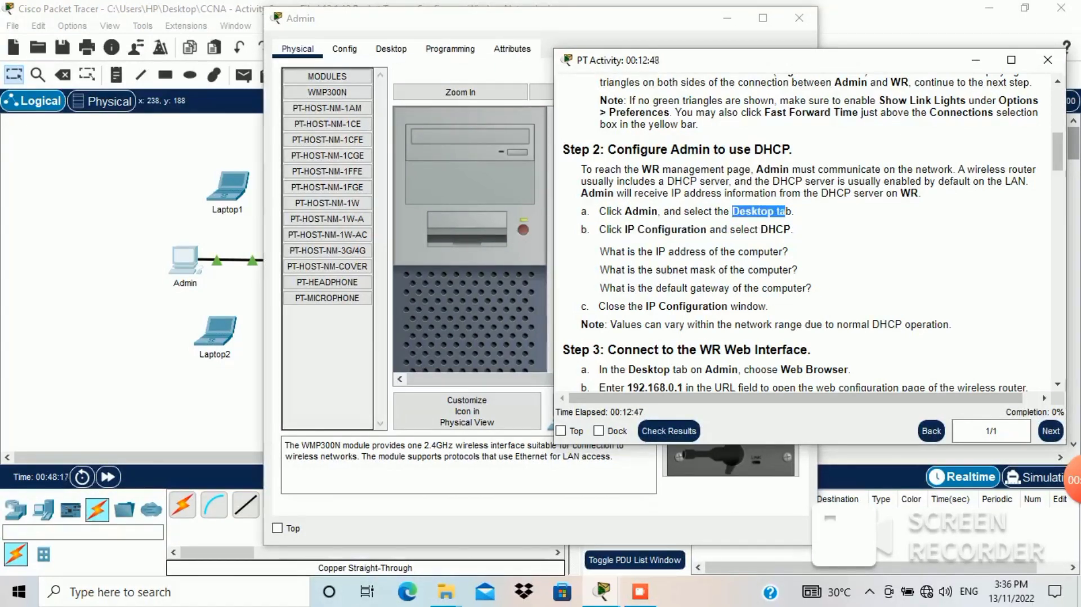
Step: Show Admin's Desktop applications in a window moved left beside the instructions
{"action": "left_click", "coordinate": [390, 49]}
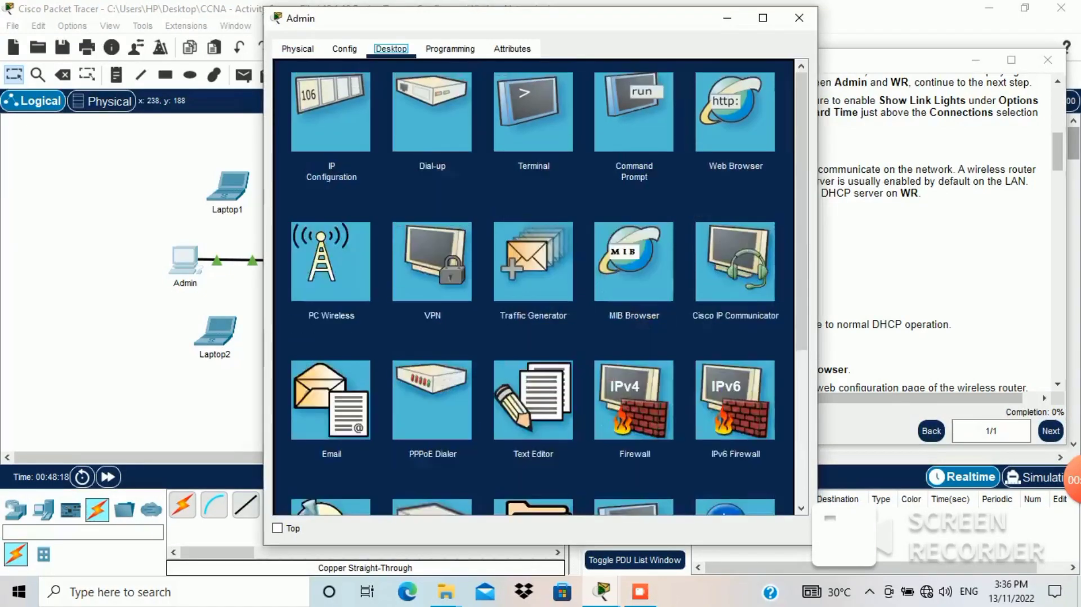
{"action": "left_click_drag", "start_coordinate": [524, 26], "coordinate": [283, 29]}
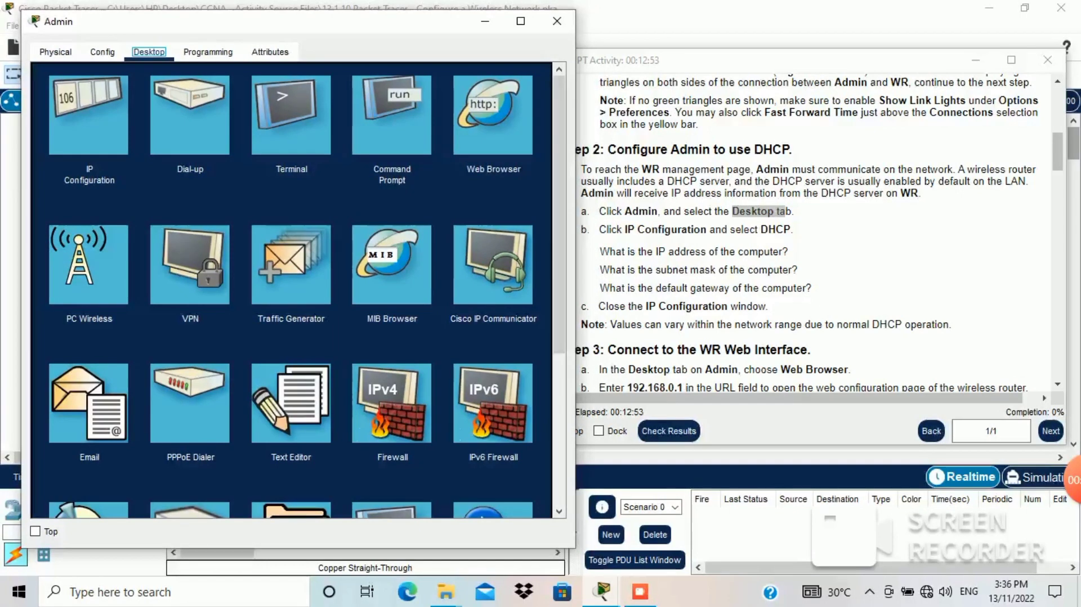
{"action": "left_click_drag", "start_coordinate": [599, 229], "coordinate": [796, 229]}
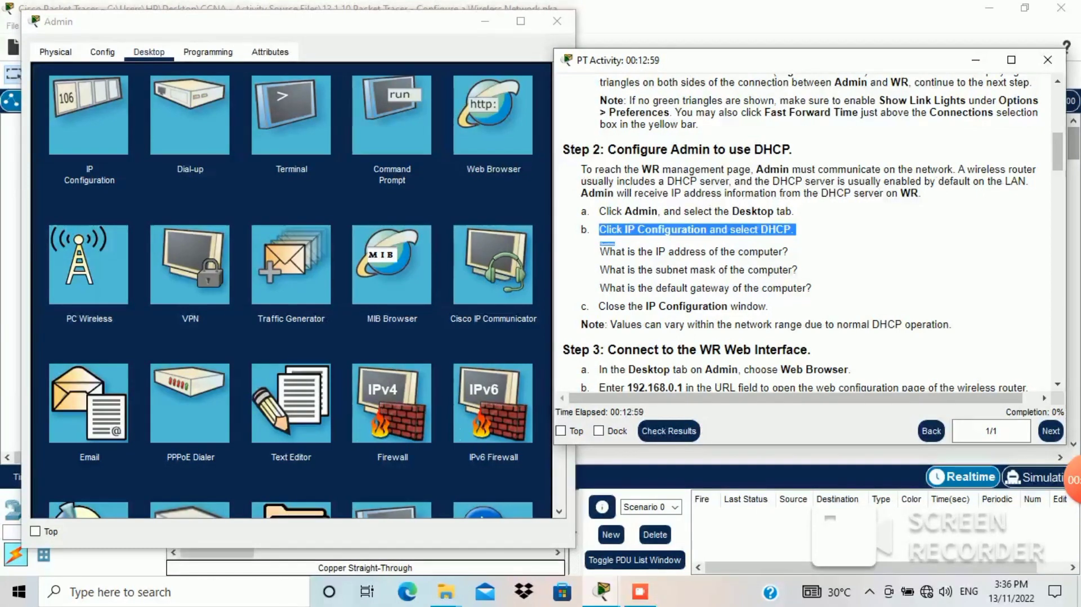
{"action": "left_click", "coordinate": [89, 116]}
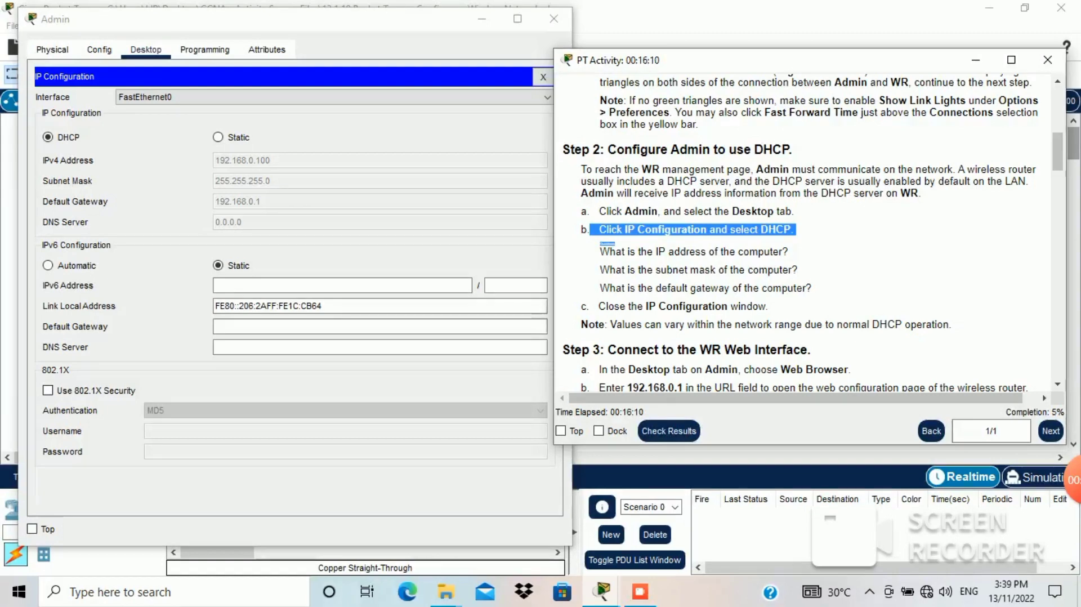
Step: Confirm Admin's IP 192.168.0.100, mask 255.255.255.0 and gateway 192.168.0.1, then close Admin's window
{"action": "left_click_drag", "start_coordinate": [600, 251], "coordinate": [789, 252]}
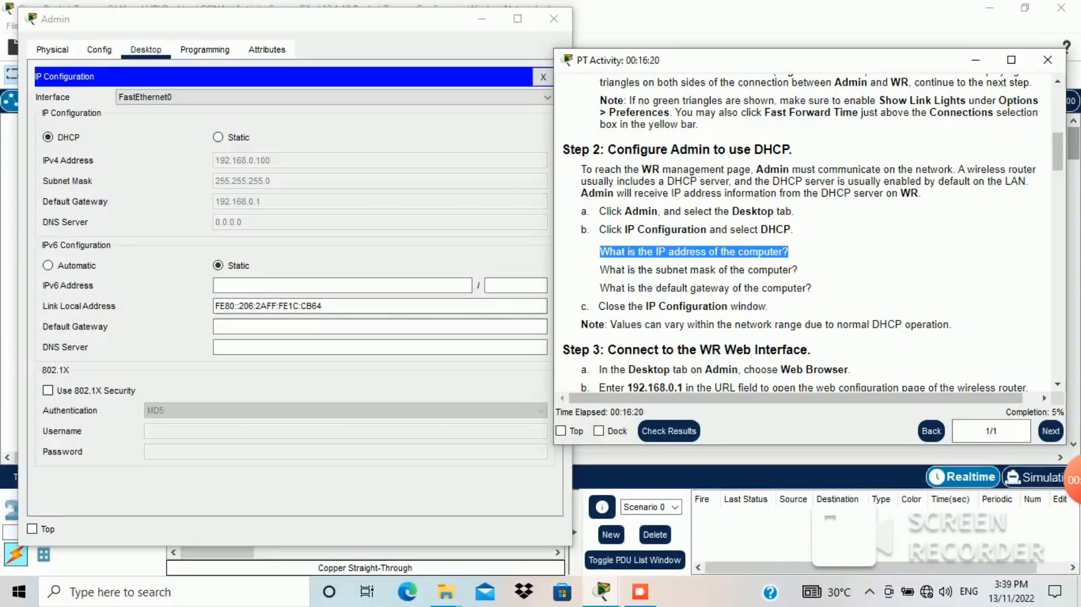
{"action": "left_click_drag", "start_coordinate": [600, 270], "coordinate": [797, 270]}
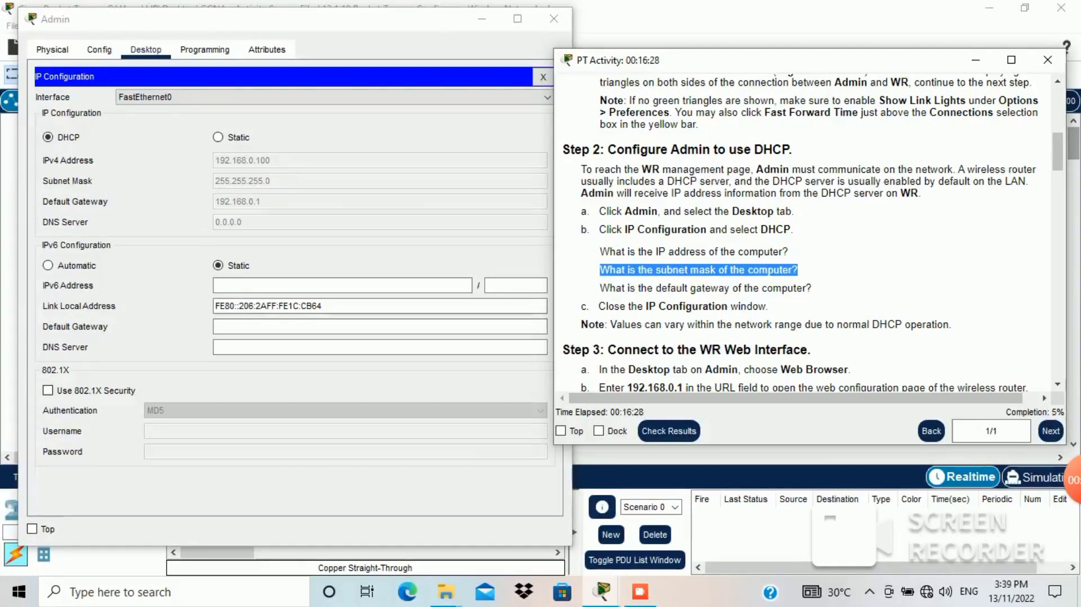
{"action": "left_click_drag", "start_coordinate": [601, 288], "coordinate": [812, 289]}
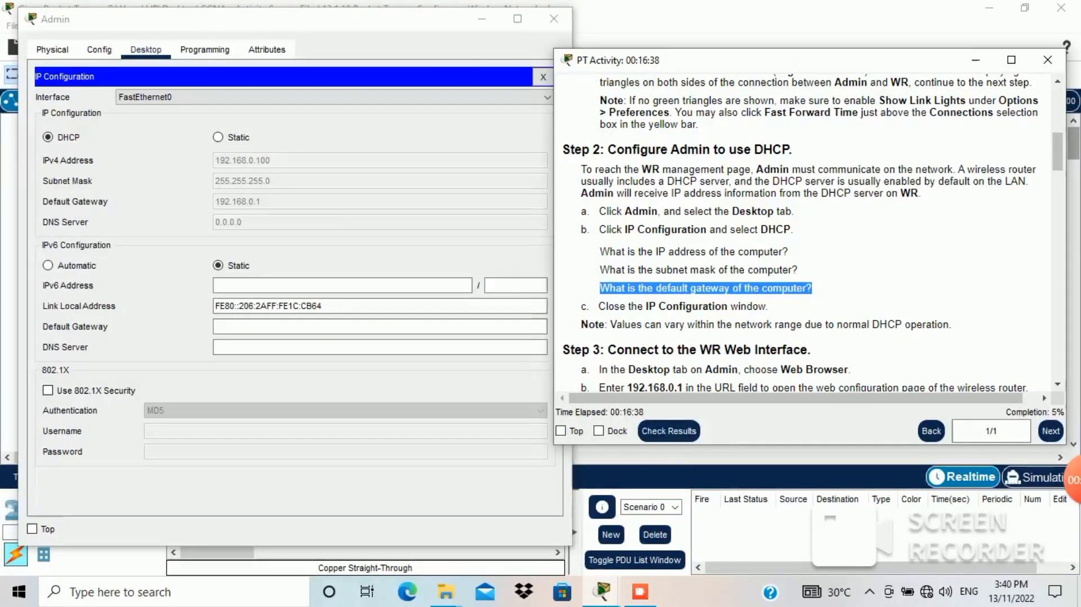
{"action": "left_click_drag", "start_coordinate": [600, 306], "coordinate": [774, 309]}
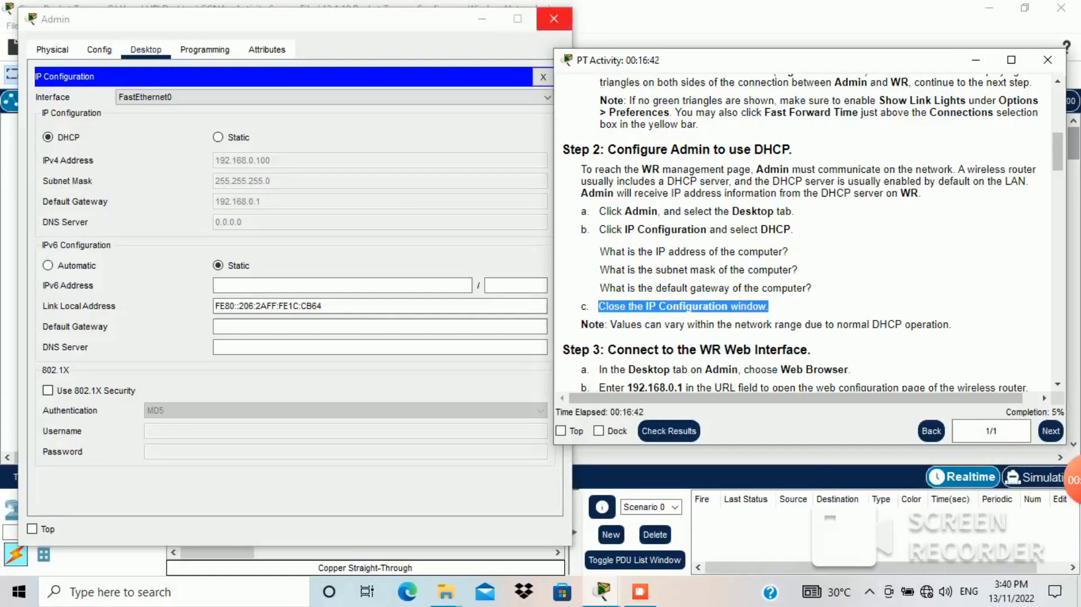
{"action": "left_click", "coordinate": [554, 19]}
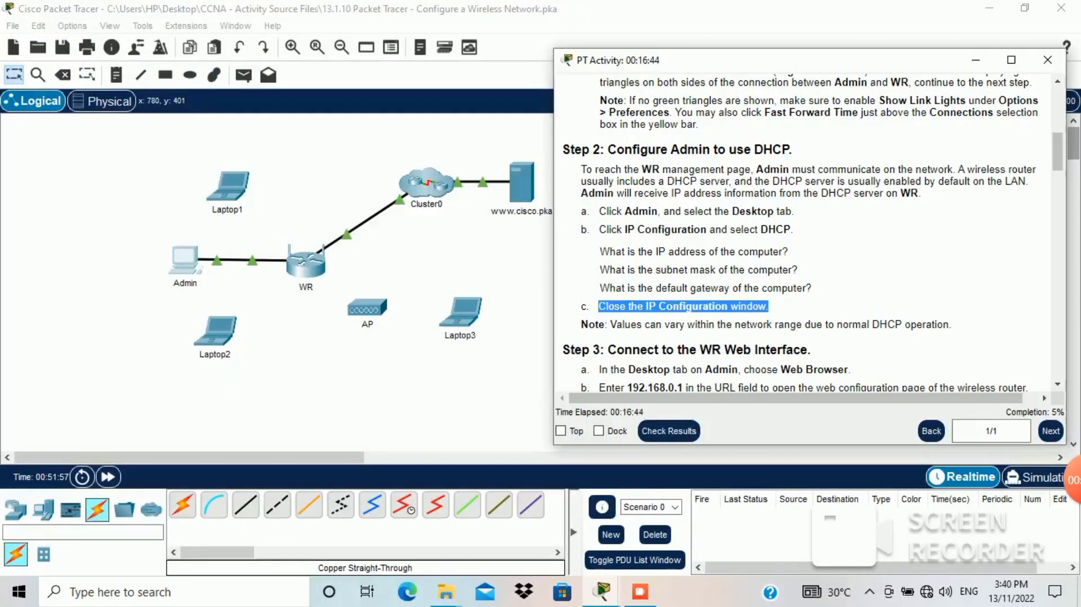
Step: Read the DHCP address-range note and Step 3 on opening Admin's Web Browser, then select Admin
{"action": "left_click_drag", "start_coordinate": [581, 324], "coordinate": [953, 326]}
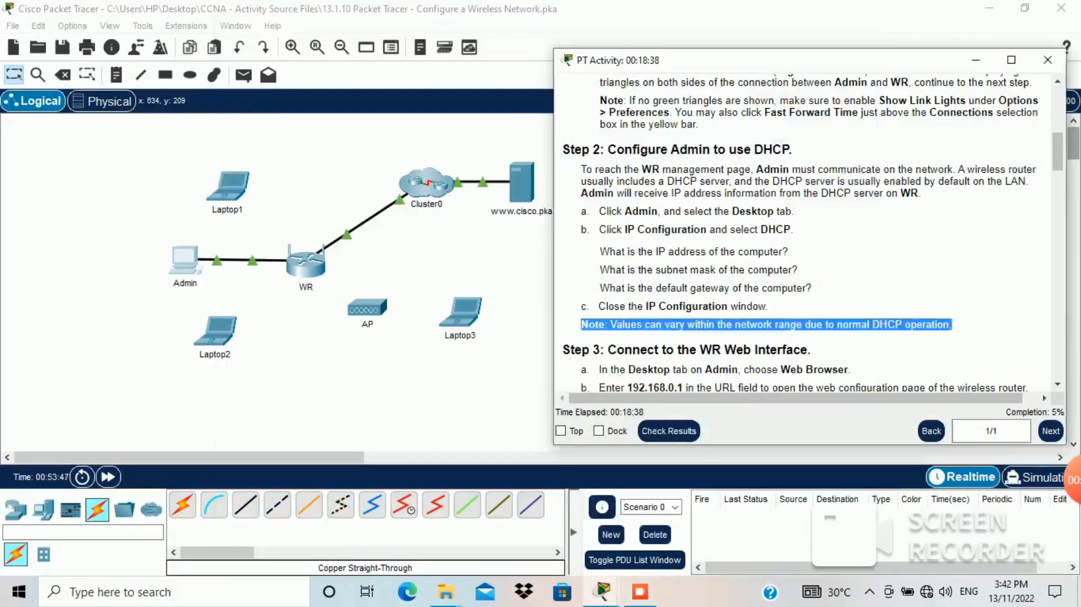
{"action": "scroll", "coordinate": [805, 225], "scroll_direction": "down", "scroll_amount": 1}
{"action": "scroll", "coordinate": [805, 225], "scroll_direction": "down", "scroll_amount": 8}
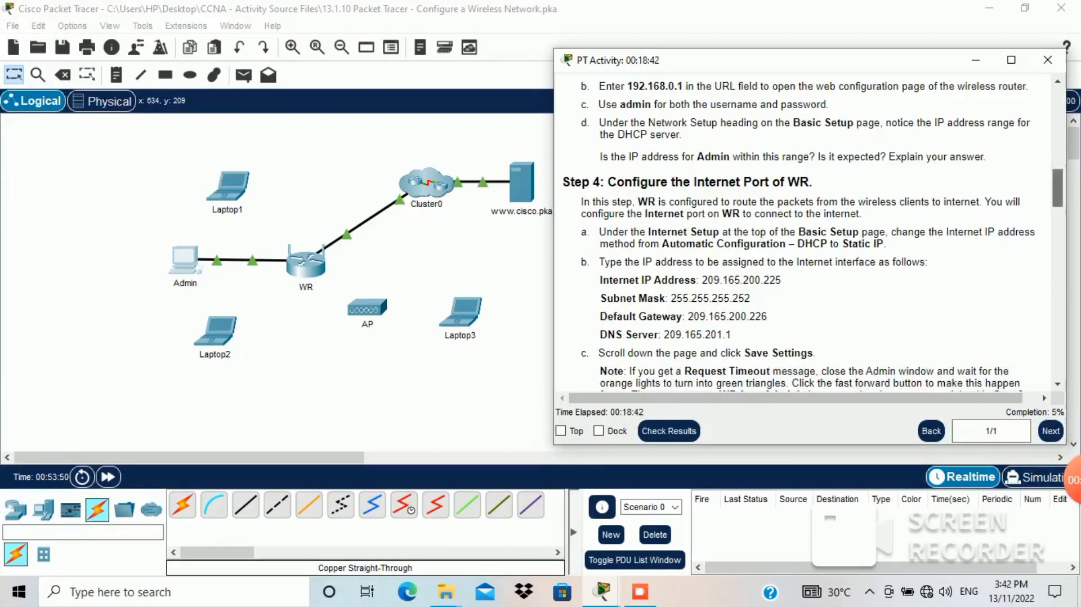
{"action": "scroll", "coordinate": [805, 225], "scroll_direction": "up", "scroll_amount": 3}
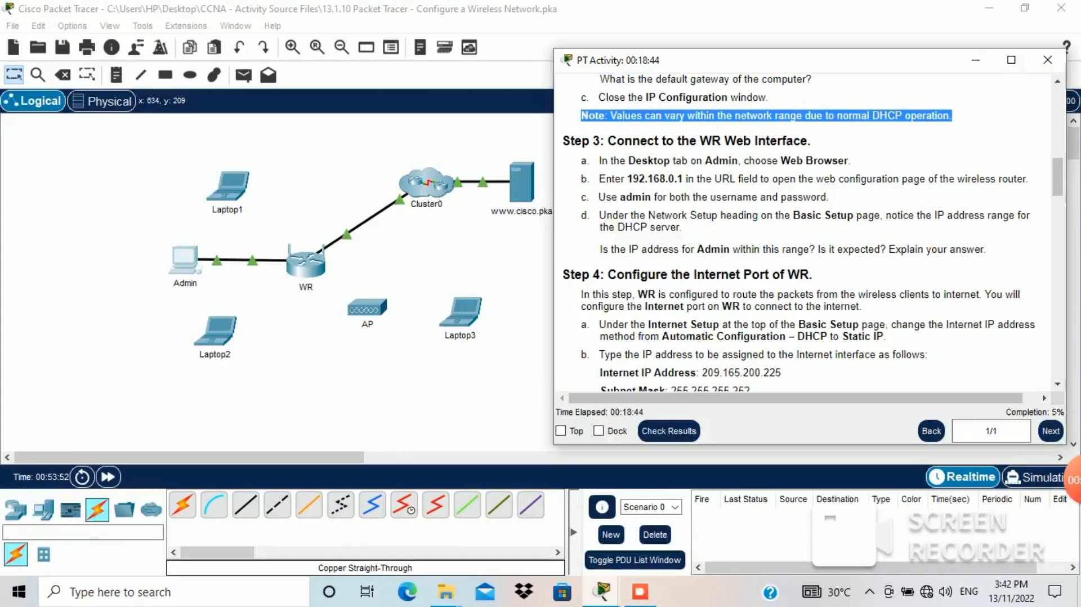
{"action": "left_click_drag", "start_coordinate": [563, 141], "coordinate": [811, 141]}
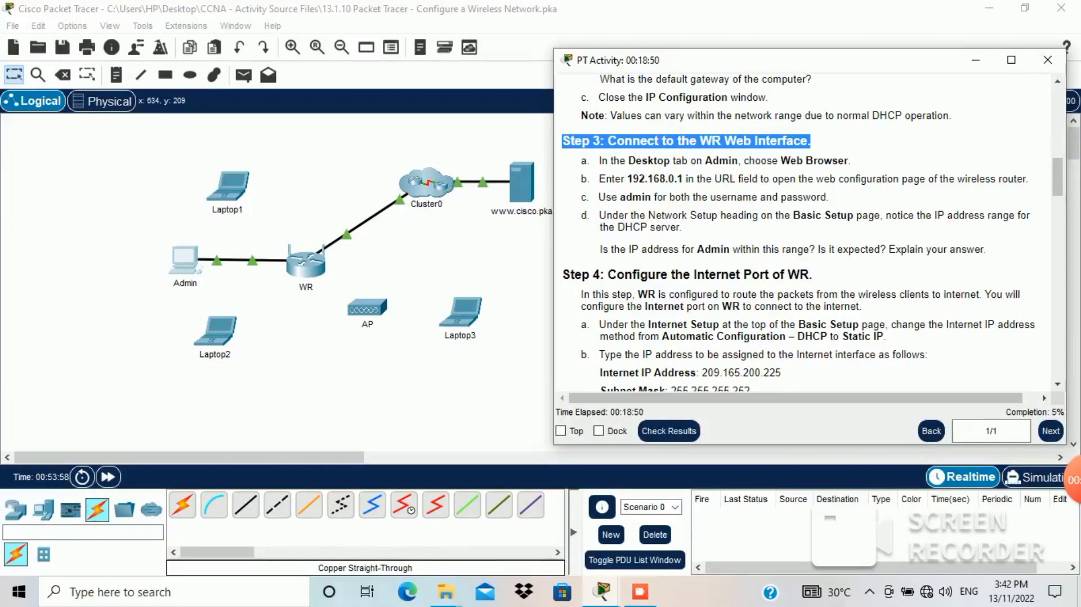
{"action": "left_click_drag", "start_coordinate": [581, 160], "coordinate": [850, 160]}
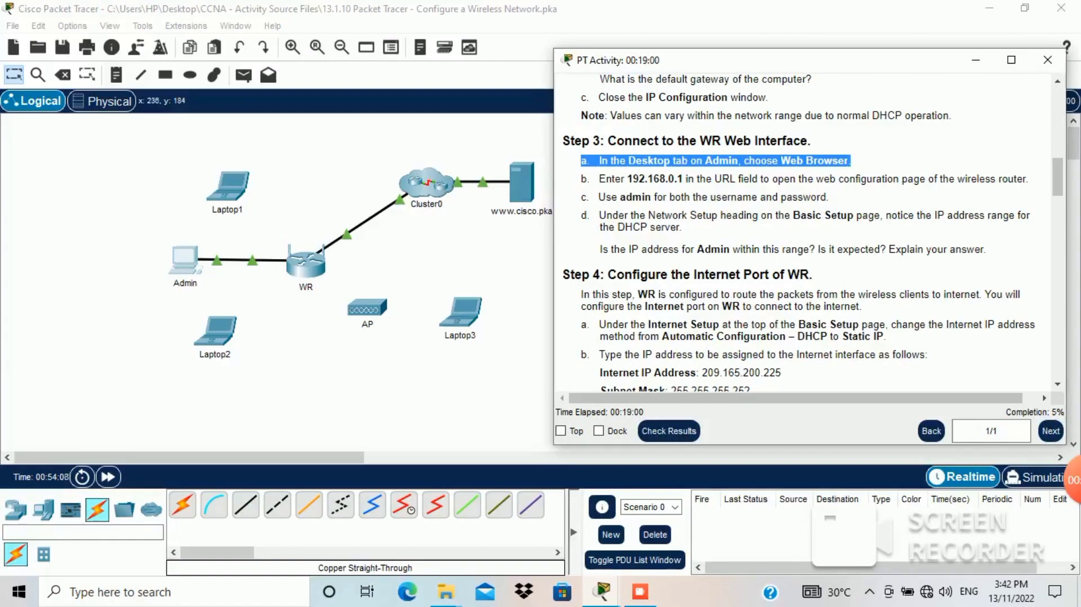
{"action": "left_click", "coordinate": [186, 259]}
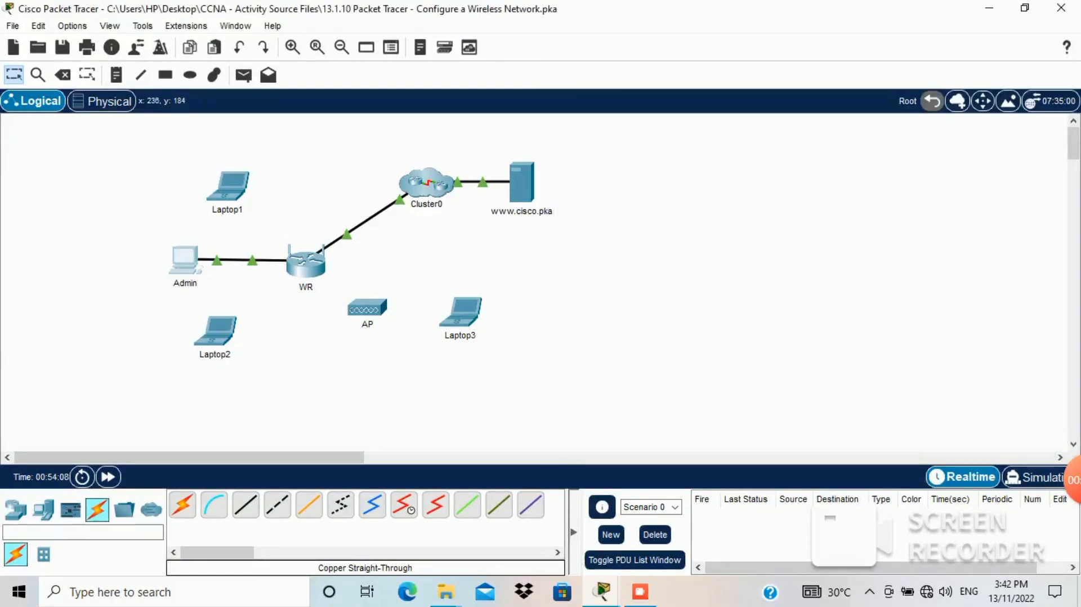
Step: Place Admin's window left of the activity instructions and launch its Web Browser
{"action": "mouse_move", "coordinate": [601, 592]}
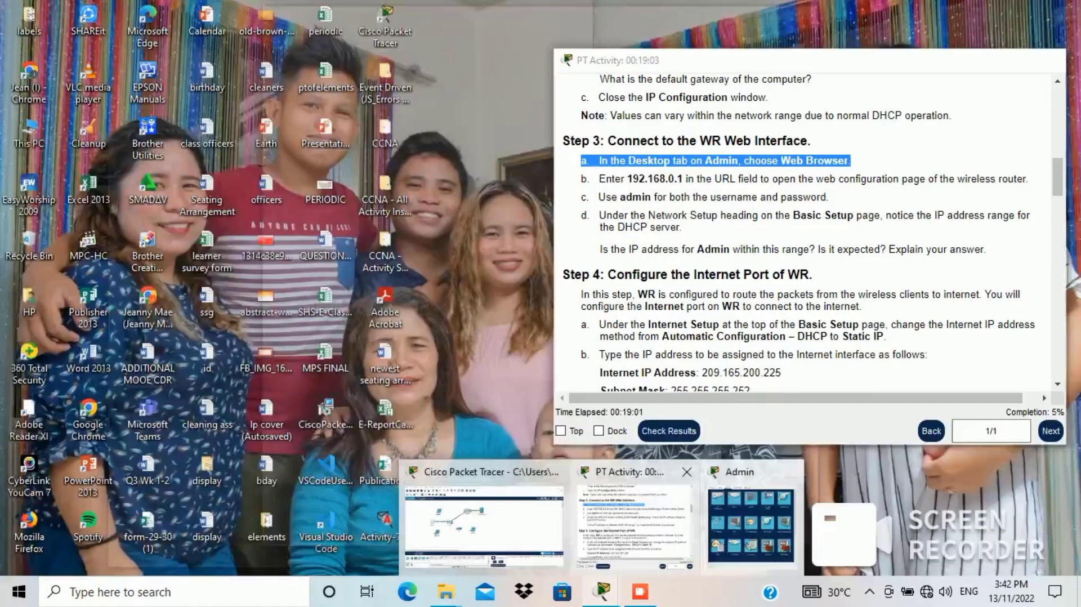
{"action": "left_click", "coordinate": [635, 527]}
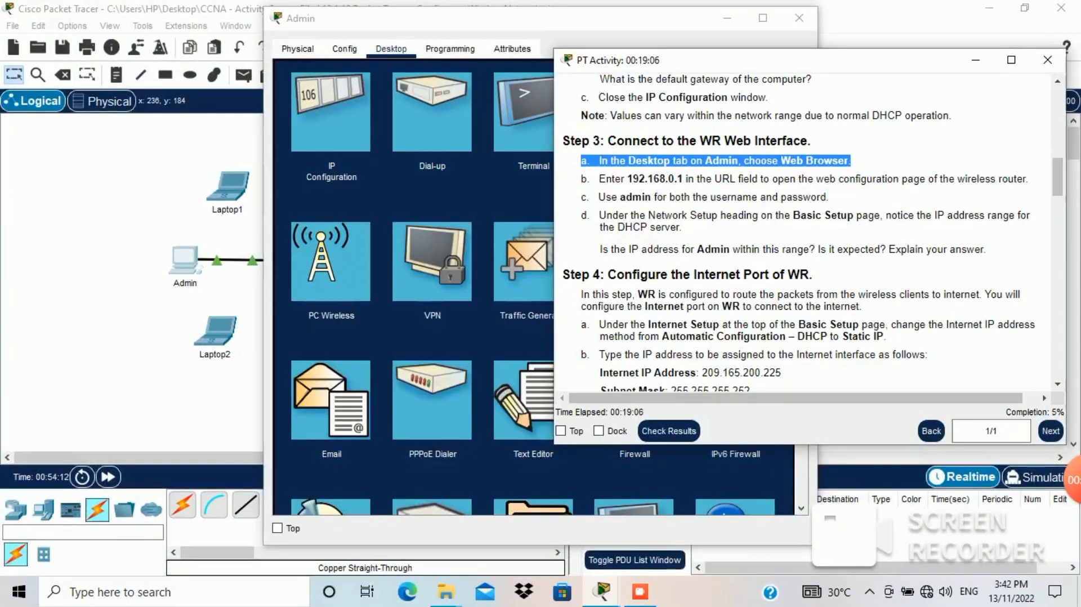
{"action": "left_click_drag", "start_coordinate": [523, 29], "coordinate": [265, 31]}
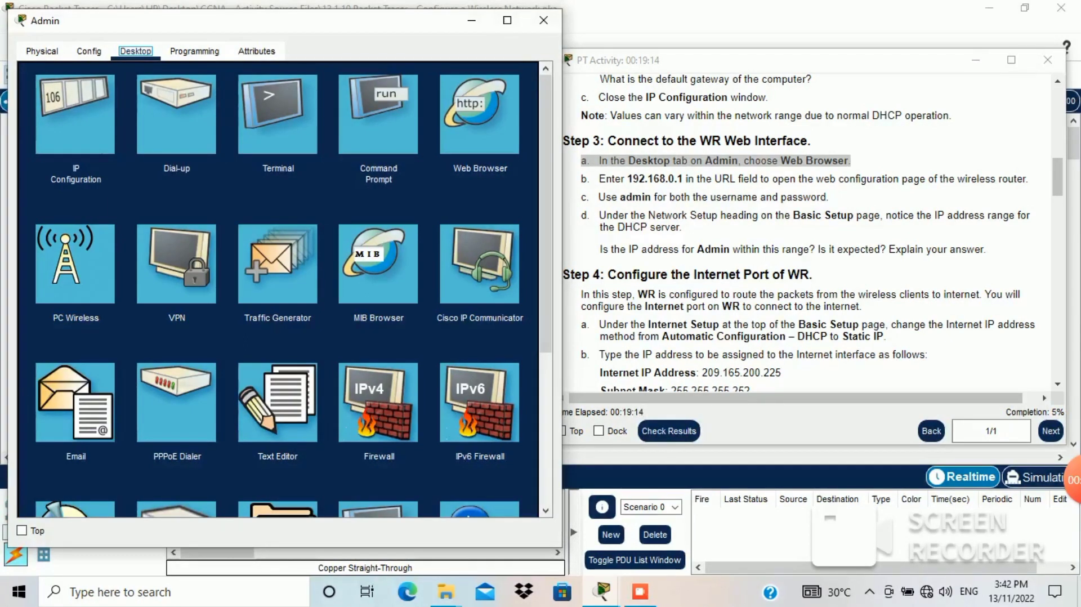
{"action": "left_click", "coordinate": [480, 114]}
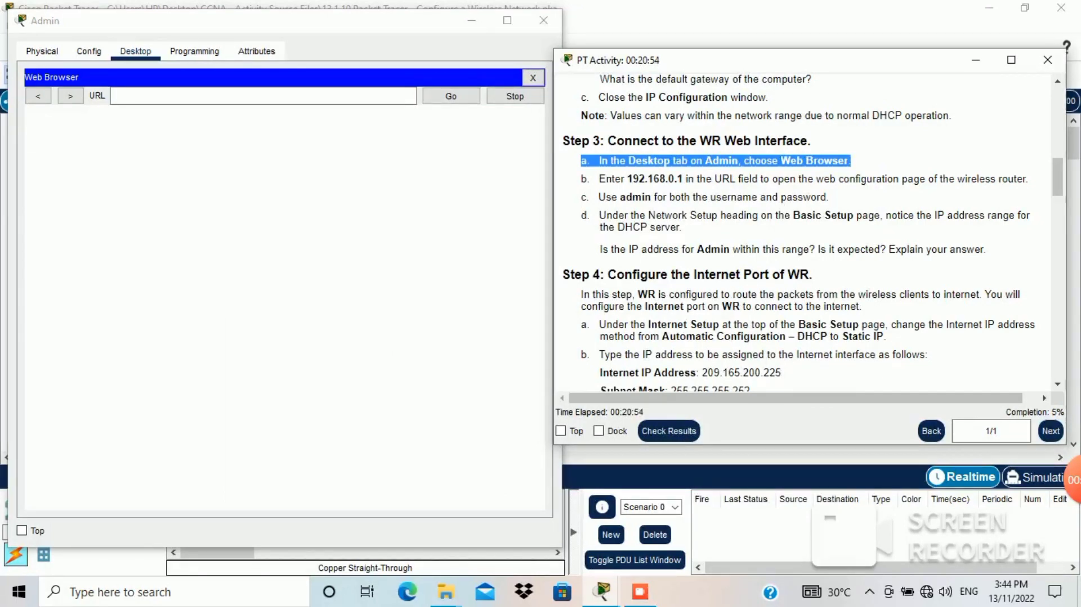
Step: Copy 192.168.0.1 from the Step 3 instructions into Admin's browser address field and load it
{"action": "left_click_drag", "start_coordinate": [598, 197], "coordinate": [829, 197]}
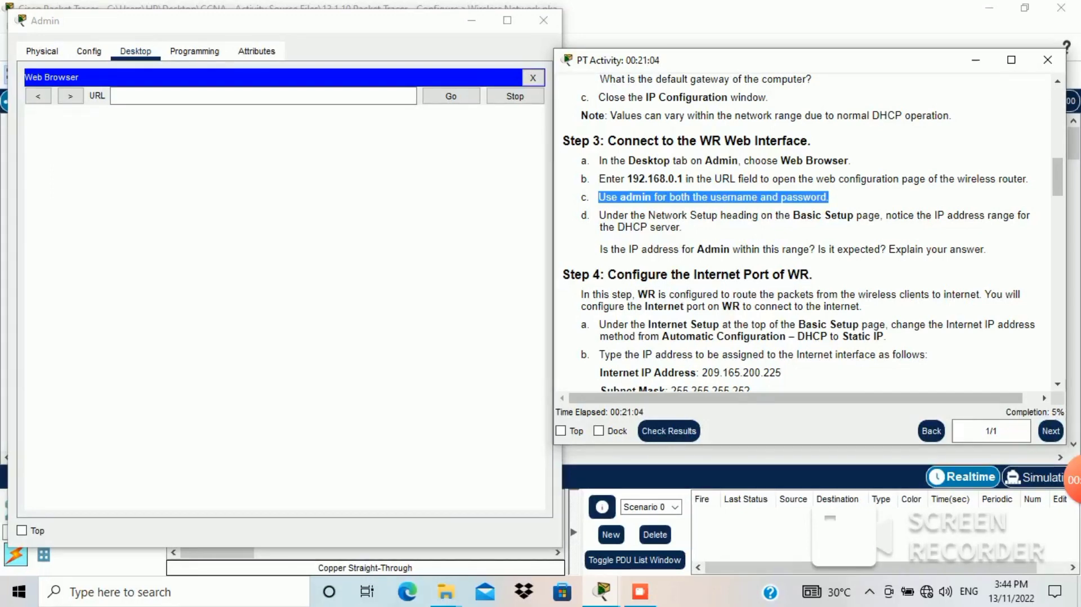
{"action": "left_click_drag", "start_coordinate": [600, 179], "coordinate": [685, 178]}
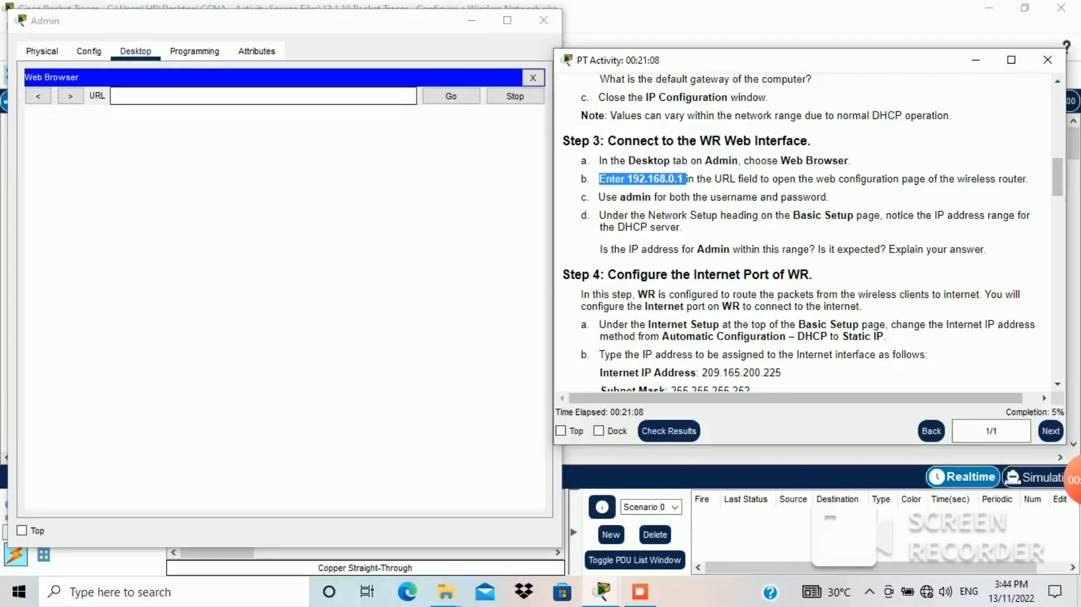
{"action": "left_click", "coordinate": [262, 96]}
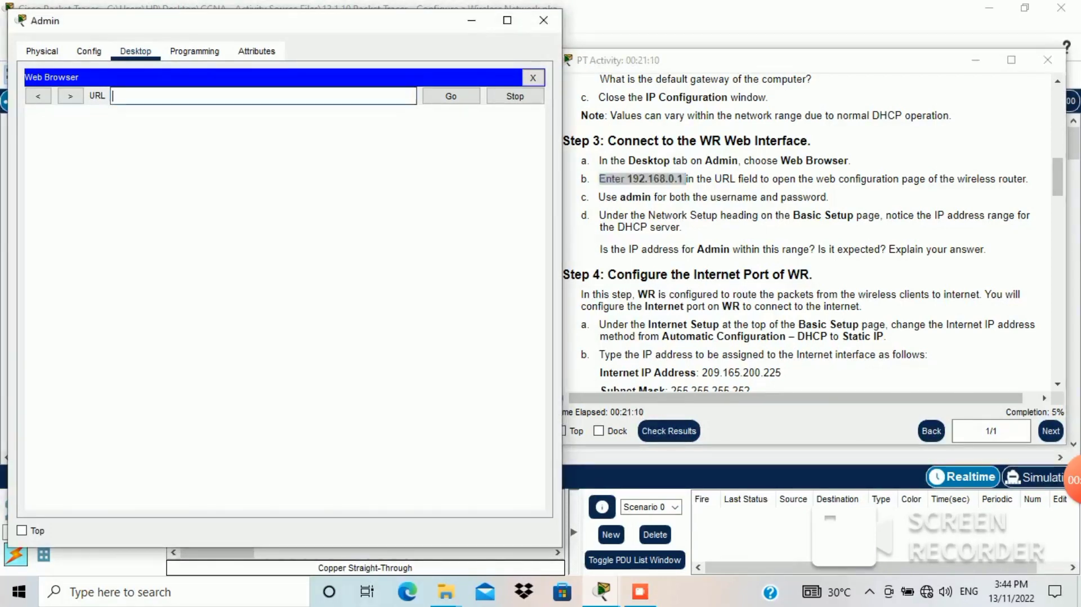
{"action": "left_click", "coordinate": [789, 61]}
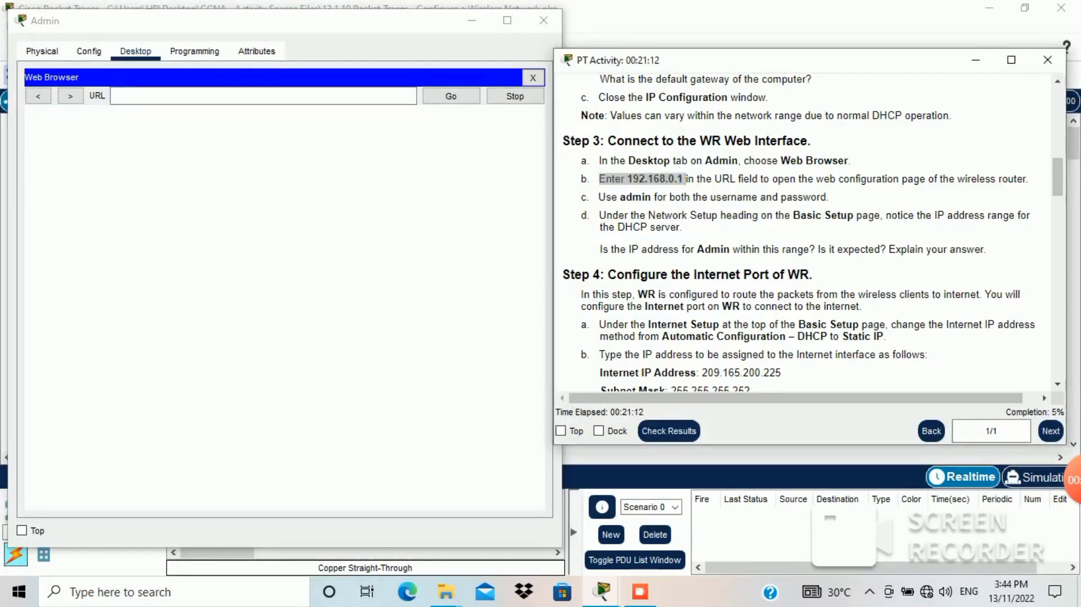
{"action": "left_click", "coordinate": [642, 179]}
{"action": "left_click_drag", "start_coordinate": [627, 179], "coordinate": [677, 179]}
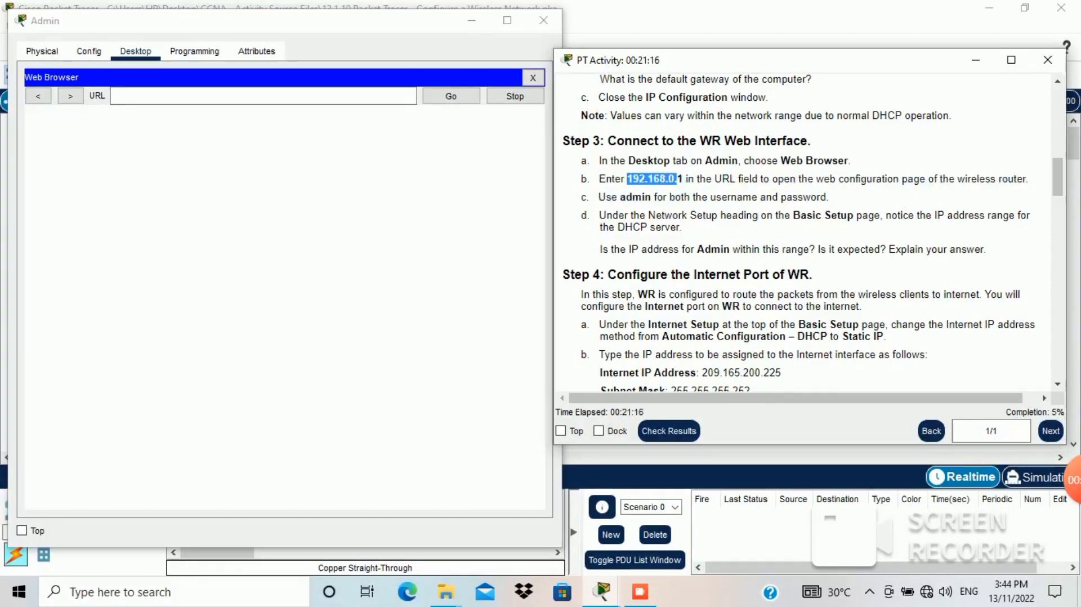
{"action": "right_click", "coordinate": [682, 187]}
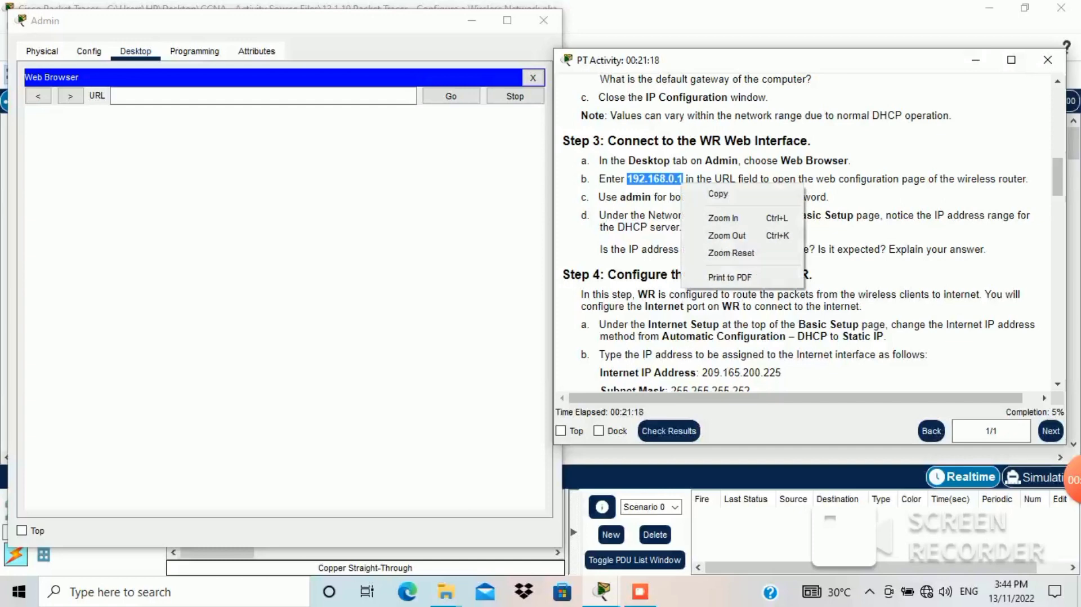
{"action": "left_click", "coordinate": [718, 194]}
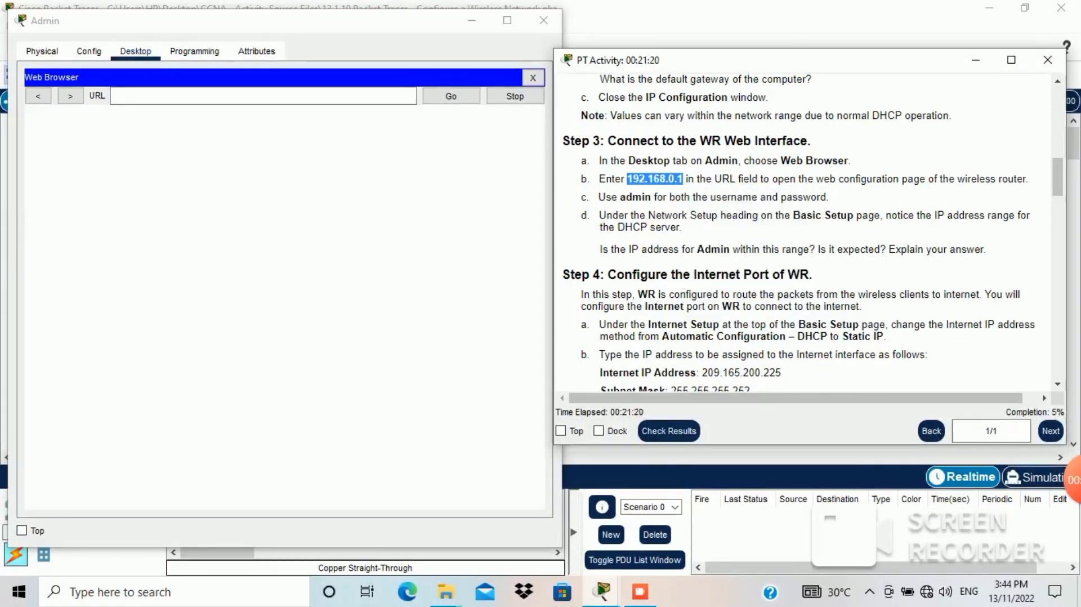
{"action": "left_click", "coordinate": [285, 97]}
{"action": "right_click", "coordinate": [285, 97]}
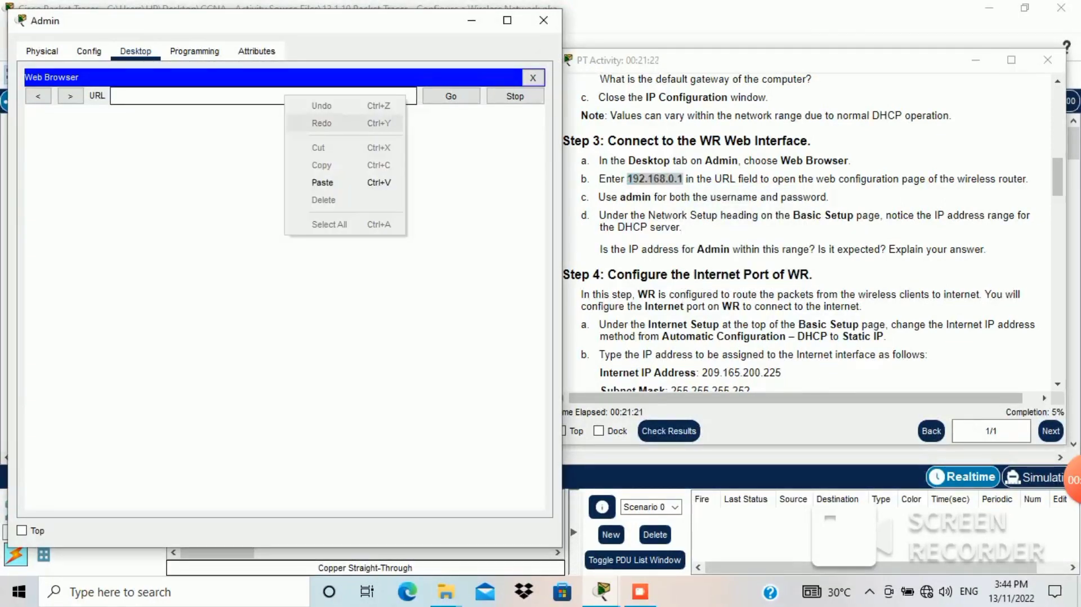
{"action": "left_click", "coordinate": [323, 182]}
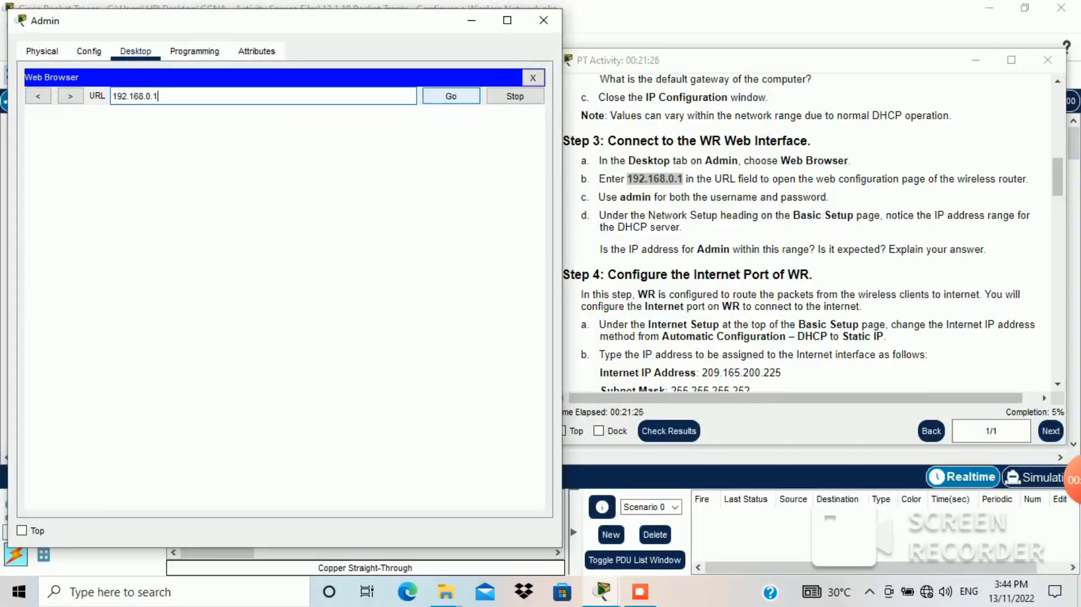
{"action": "left_click", "coordinate": [451, 95]}
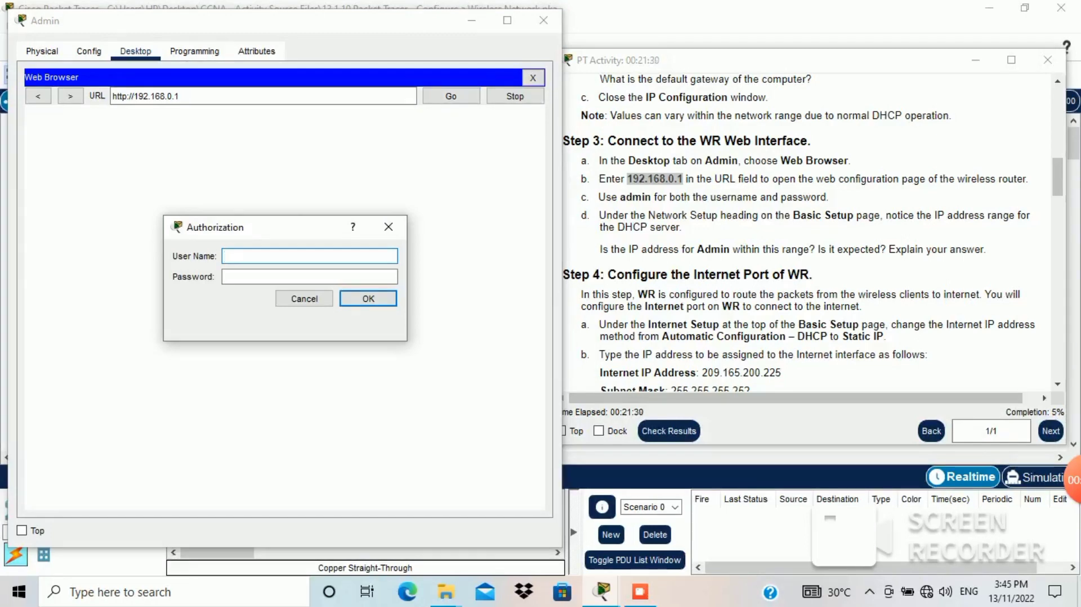
Step: Sign in to WR's web page with the router's user name and password
{"action": "left_click_drag", "start_coordinate": [598, 196], "coordinate": [829, 196]}
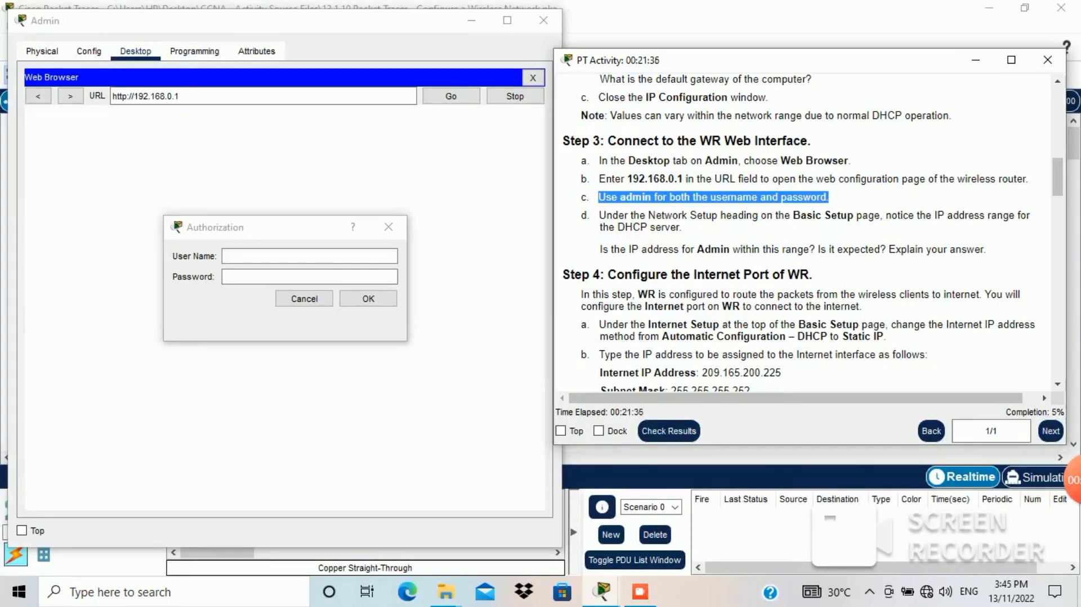
{"action": "left_click", "coordinate": [310, 256]}
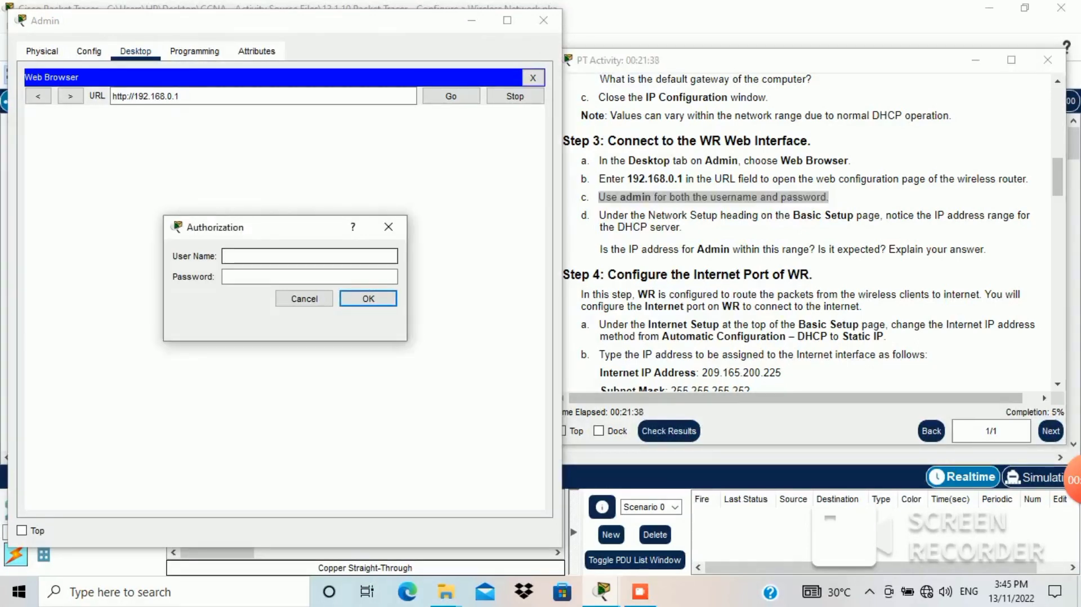
{"action": "type", "text": "AD"}
{"action": "key", "text": "BackSpace"}
{"action": "key", "text": "BackSpace"}
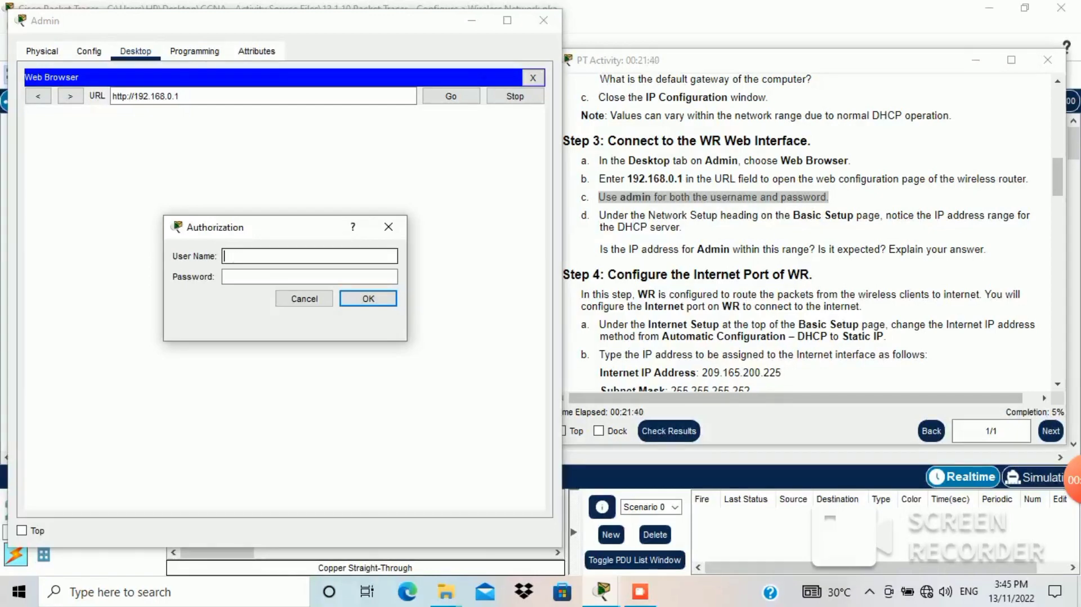
{"action": "type", "text": "admin"}
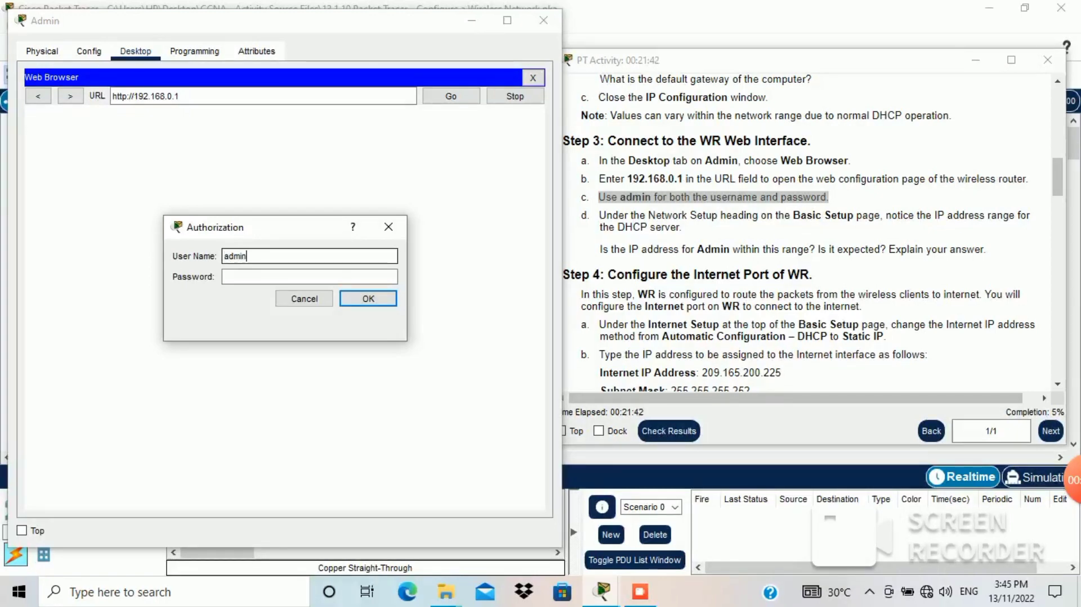
{"action": "key", "text": "Tab"}
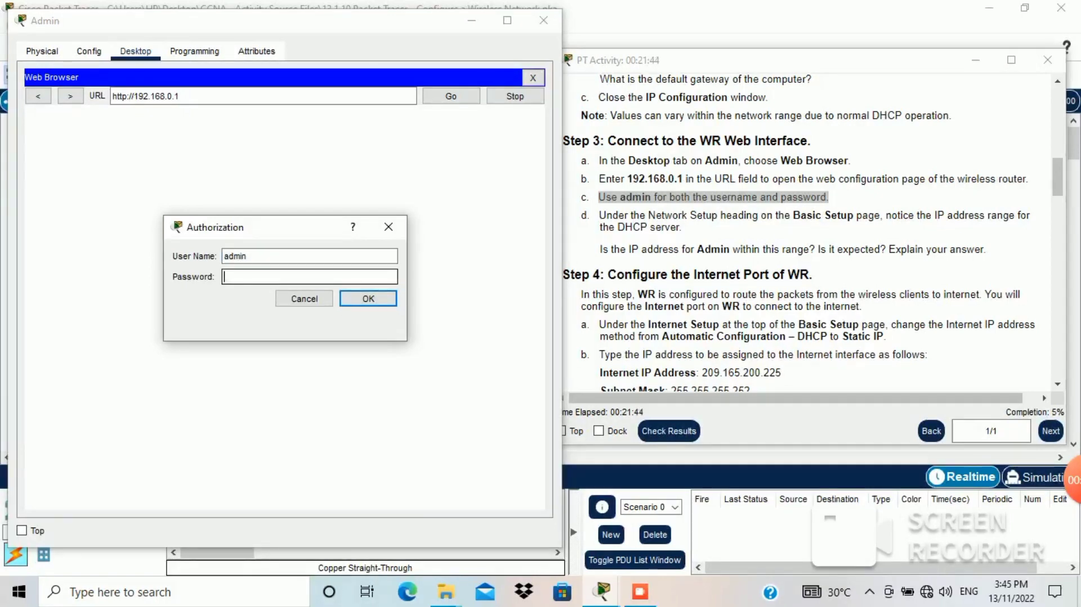
{"action": "type", "text": "admin"}
{"action": "key", "text": "Return"}
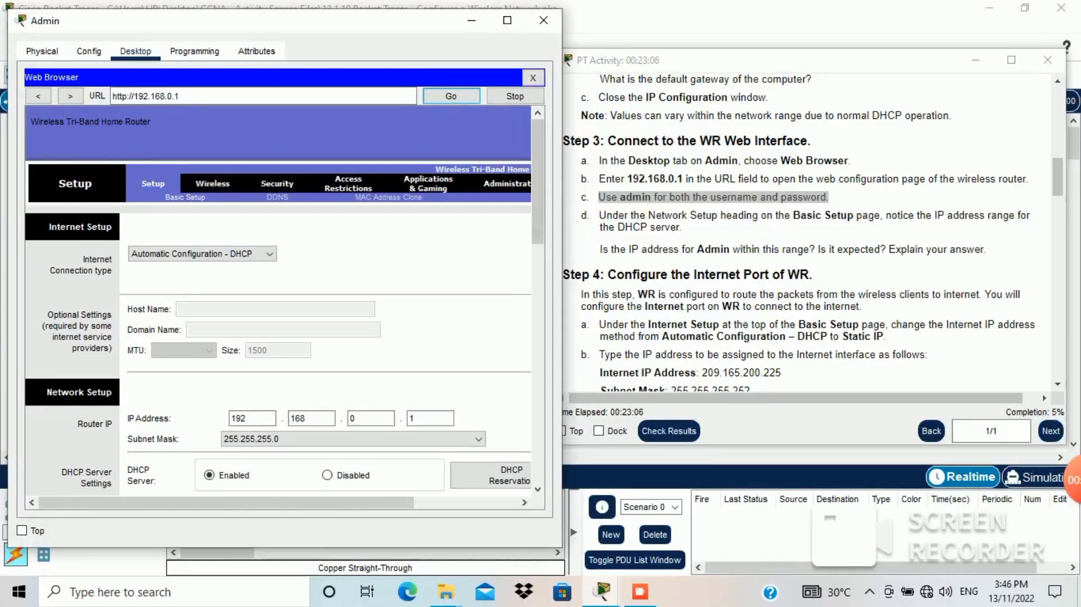
Step: Scroll WR's Basic Setup page down to the DHCP range 192.168.0.100–149
{"action": "mouse_move", "coordinate": [538, 181]}
{"action": "left_mouse_down"}
{"action": "mouse_move", "coordinate": [538, 369]}
{"action": "mouse_move", "coordinate": [538, 192]}
{"action": "left_mouse_up"}
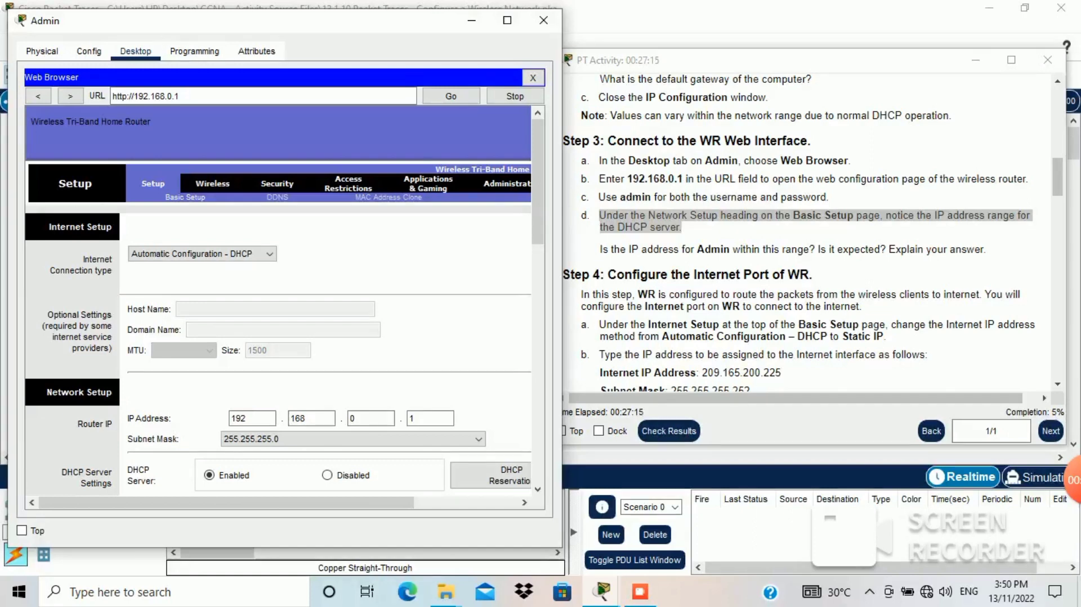
{"action": "scroll", "coordinate": [538, 180], "scroll_direction": "down", "scroll_amount": 3}
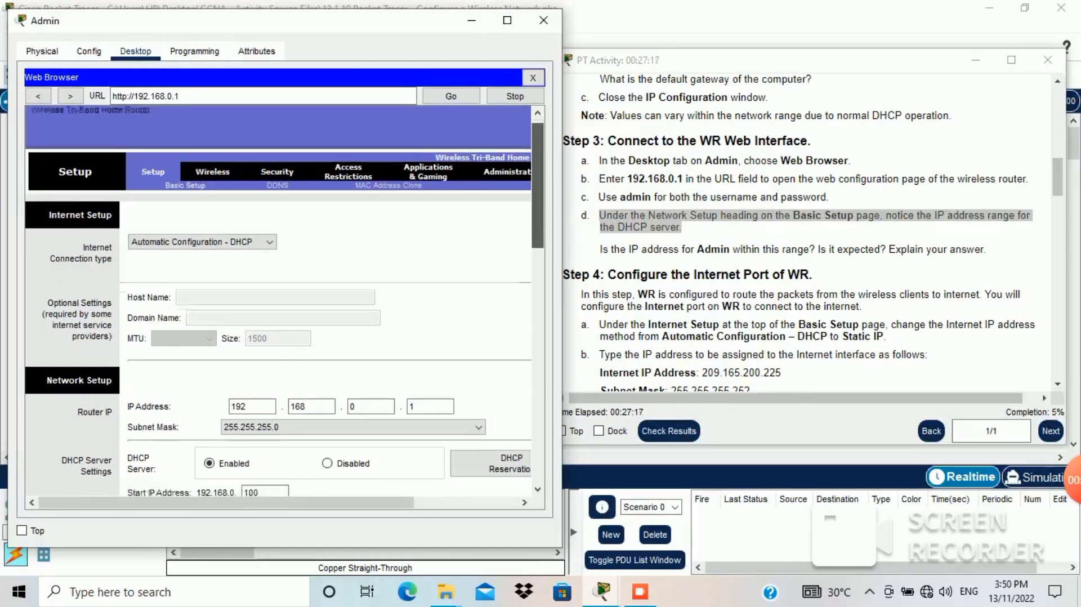
{"action": "scroll", "coordinate": [279, 299], "scroll_direction": "down", "scroll_amount": 2}
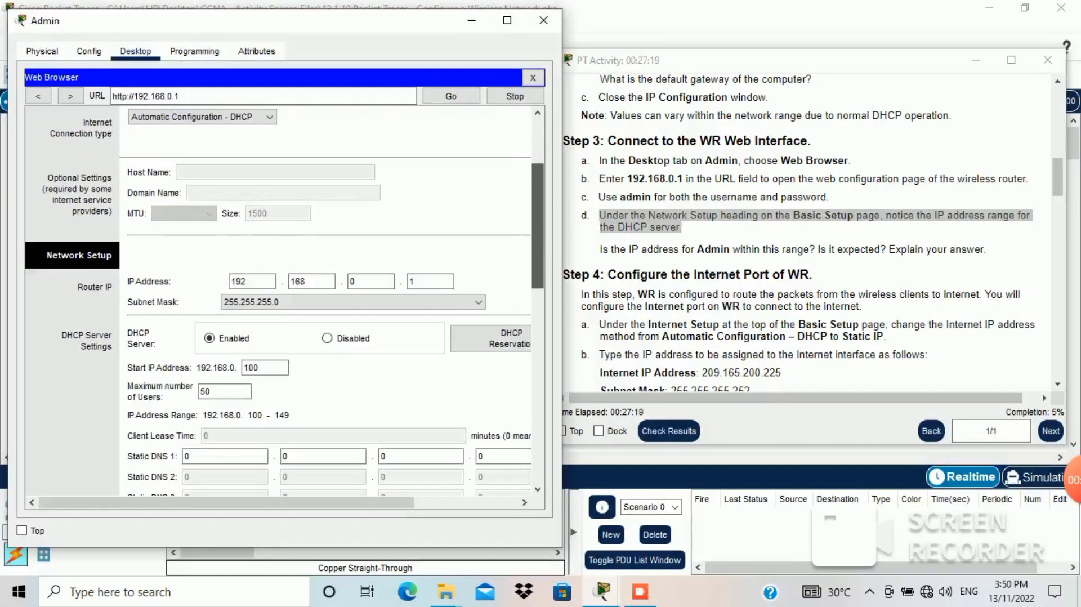
{"action": "scroll", "coordinate": [284, 300], "scroll_direction": "down", "scroll_amount": 2}
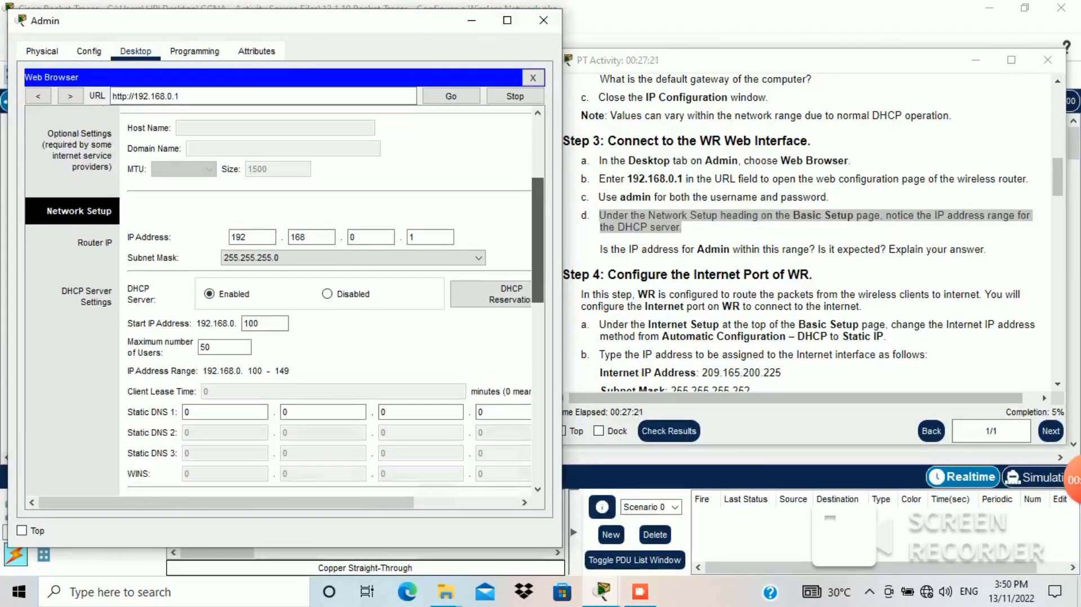
{"action": "scroll", "coordinate": [279, 298], "scroll_direction": "down", "scroll_amount": 2}
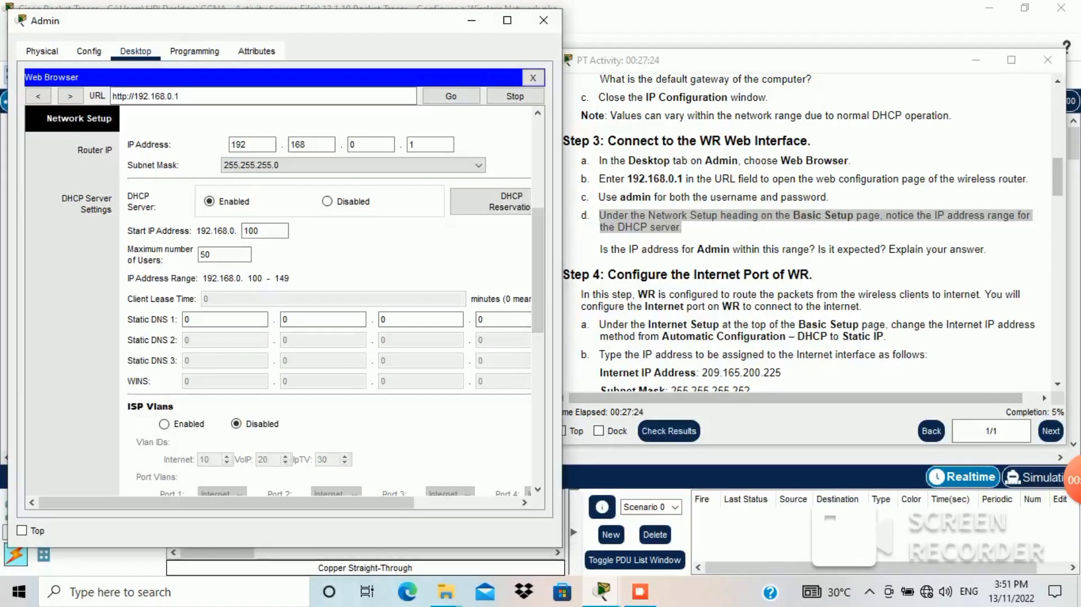
Step: Highlight the question about Admin's address and the Step 4 heading in the instructions
{"action": "left_click", "coordinate": [599, 250]}
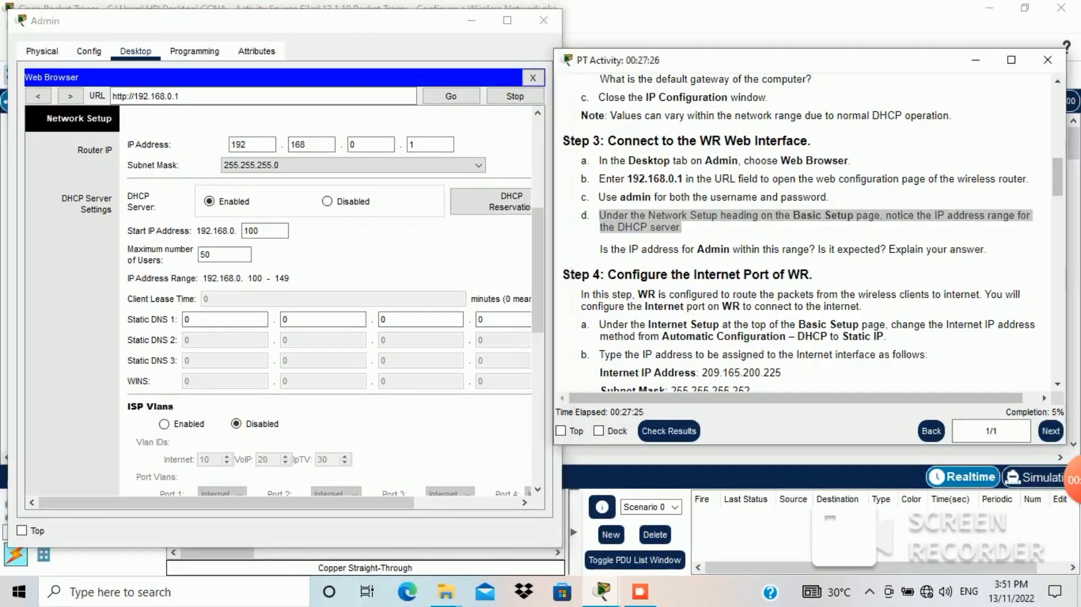
{"action": "left_click_drag", "start_coordinate": [600, 249], "coordinate": [629, 249]}
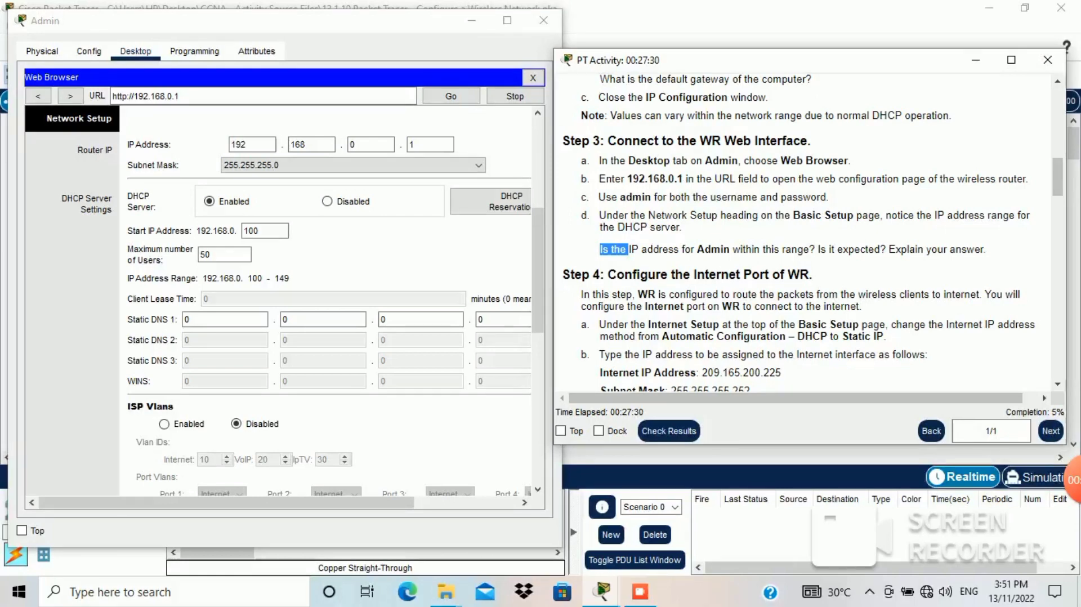
{"action": "left_click", "coordinate": [629, 250]}
{"action": "left_click_drag", "start_coordinate": [600, 249], "coordinate": [813, 275]}
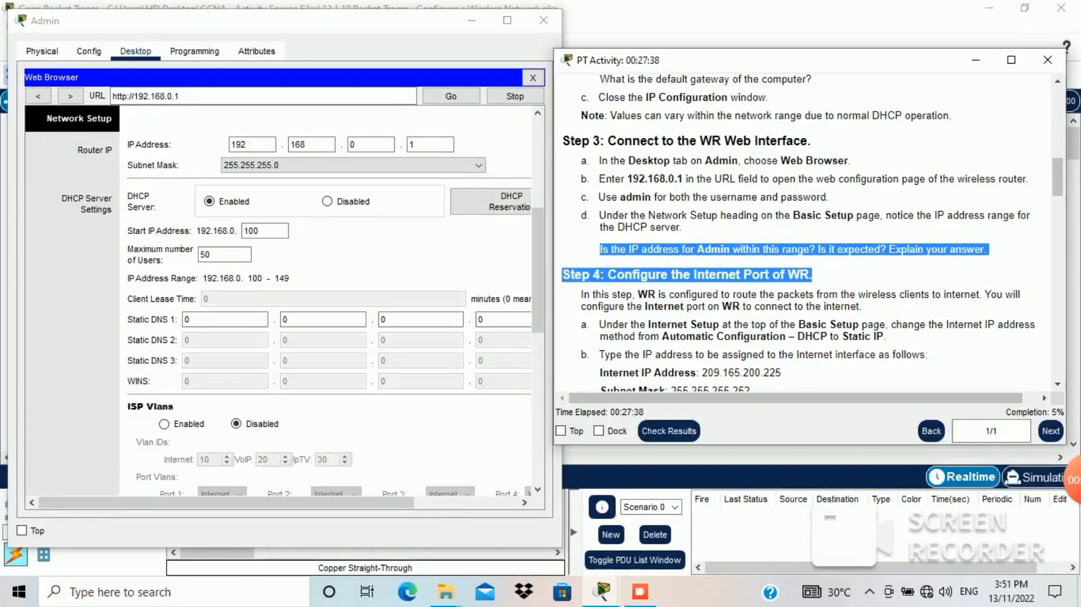
{"action": "left_click", "coordinate": [901, 272]}
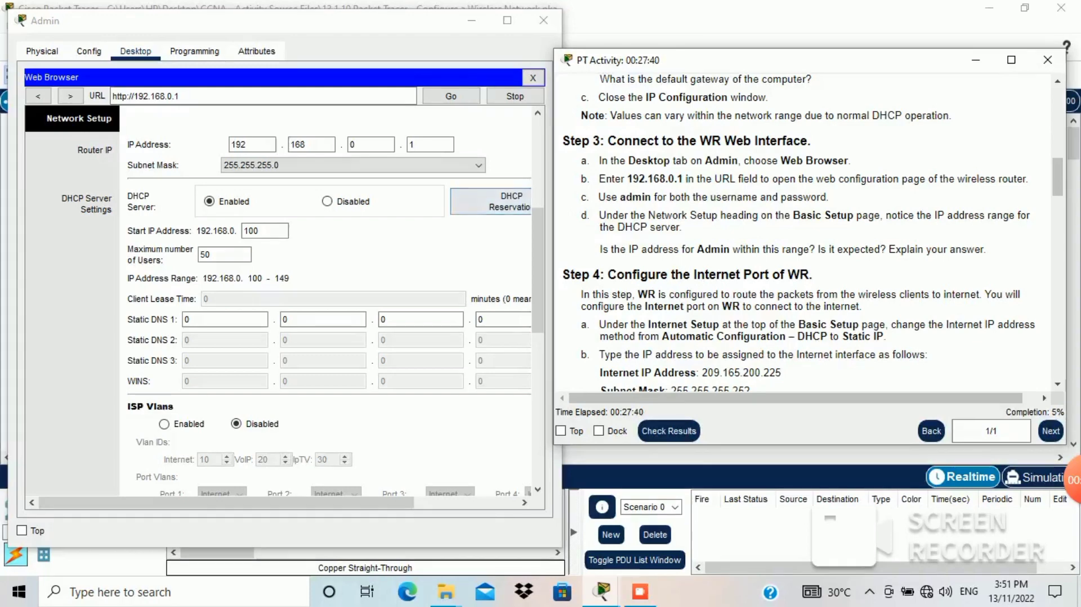
Step: Tab through the Router IP octets, then minimize the Admin window
{"action": "left_click", "coordinate": [252, 144]}
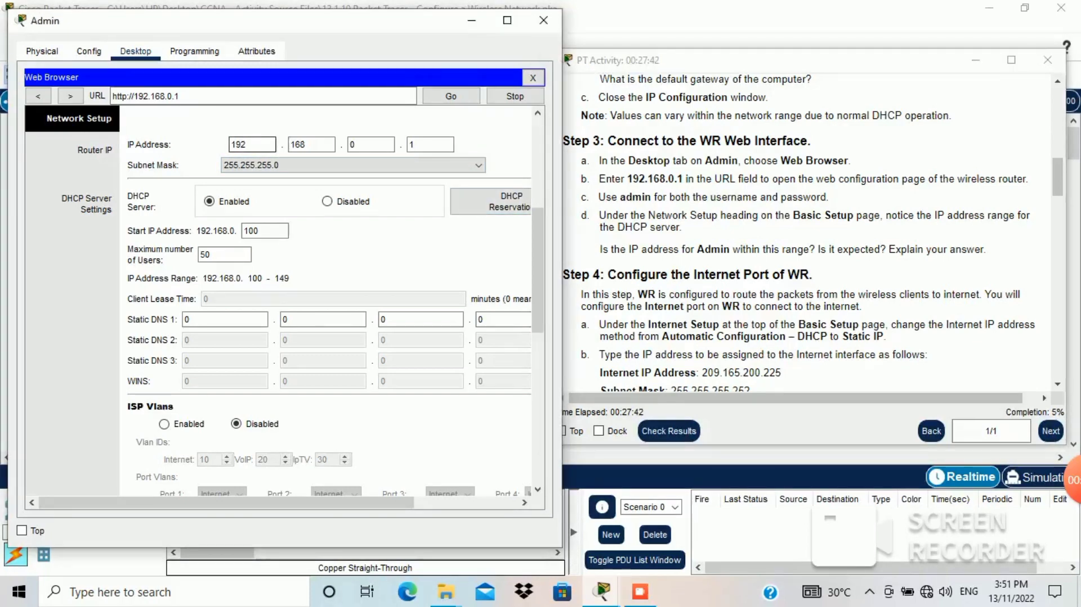
{"action": "key", "text": "Tab"}
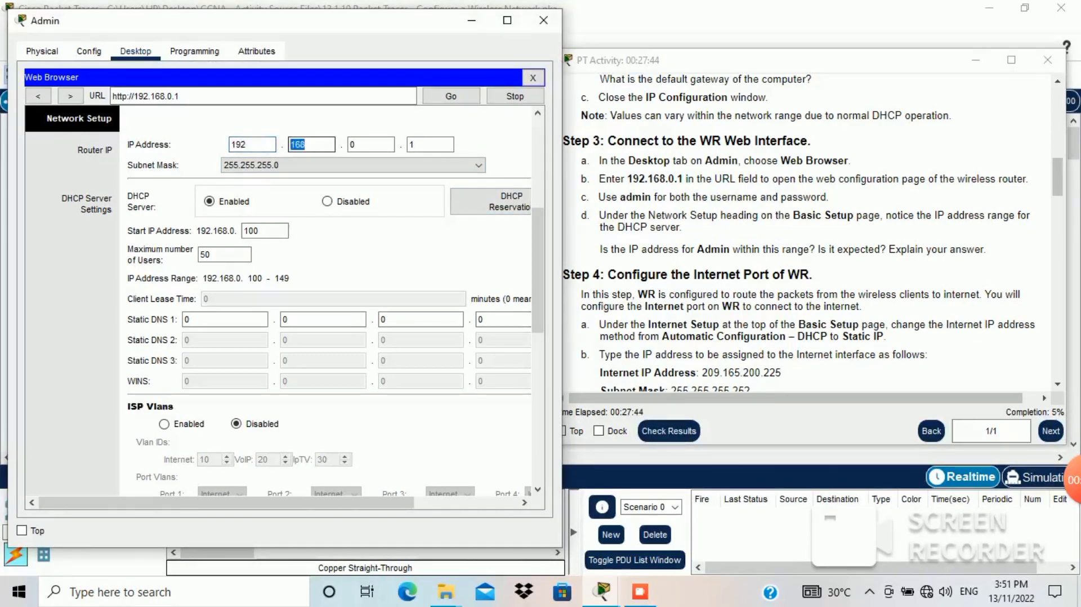
{"action": "key", "text": "Tab"}
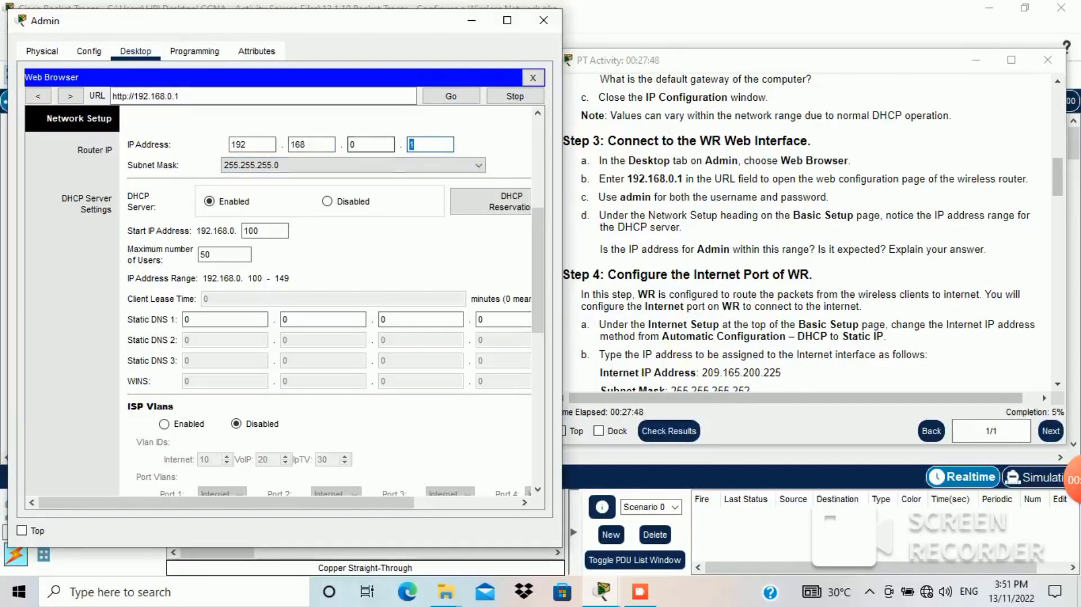
{"action": "key", "text": "Tab"}
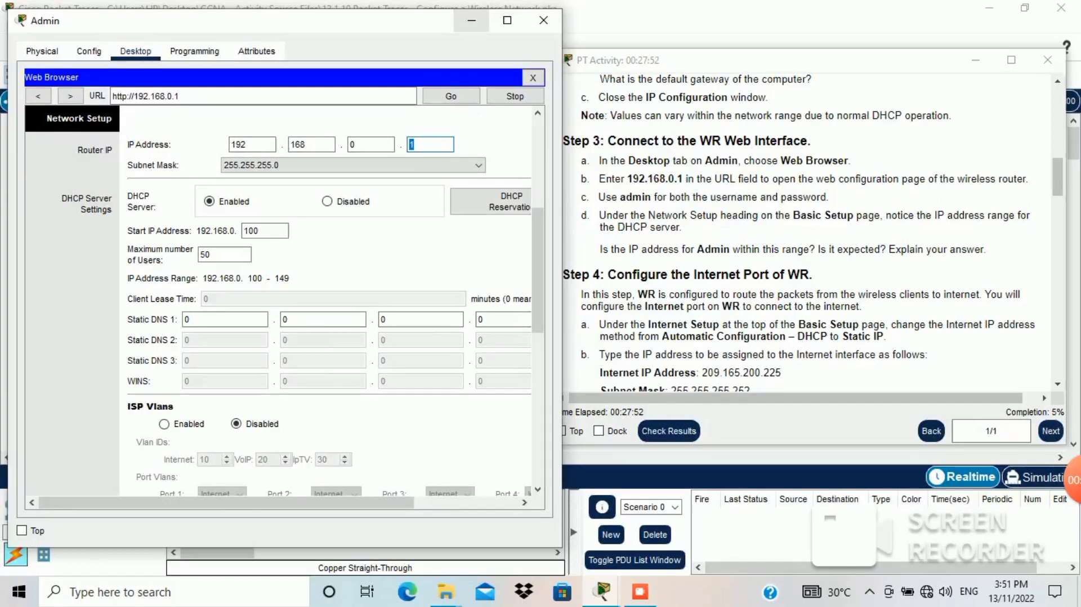
{"action": "left_click", "coordinate": [472, 20]}
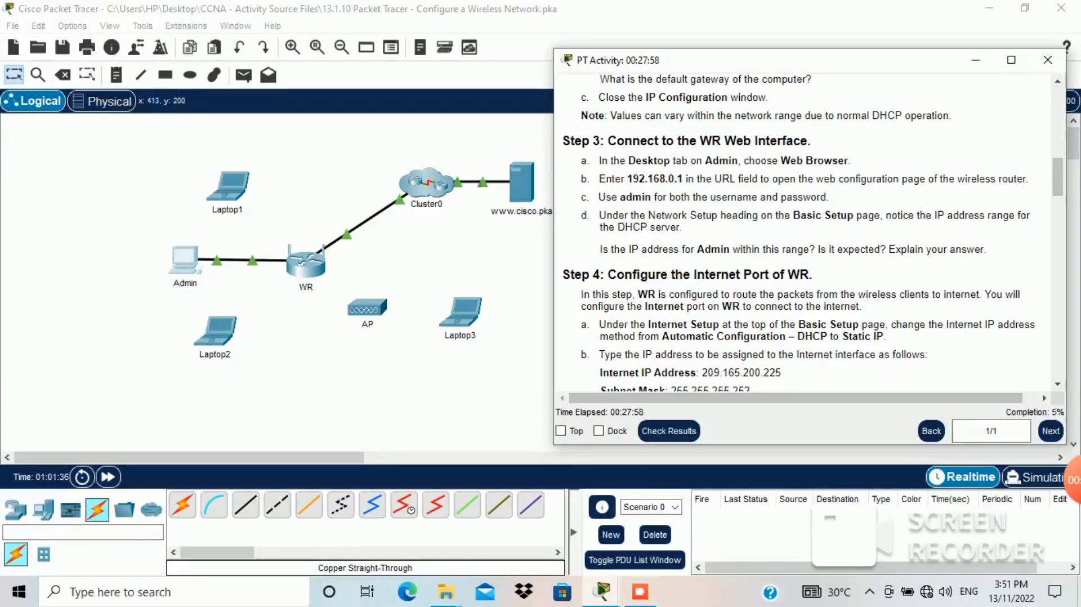
Step: Restore Admin's window showing WR's Basic Setup page from the taskbar preview
{"action": "mouse_move", "coordinate": [601, 591]}
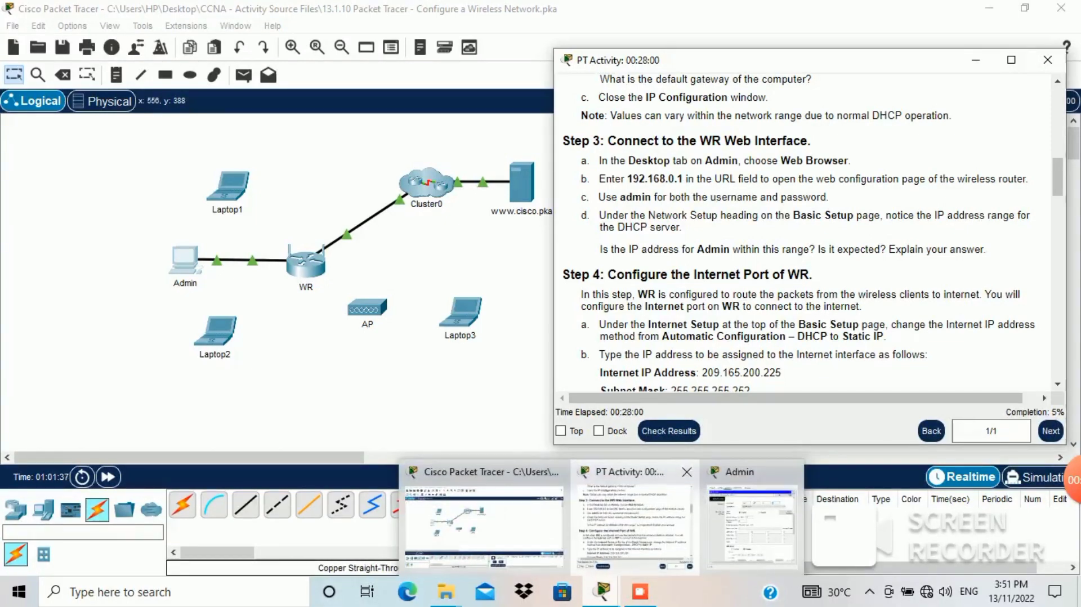
{"action": "left_click", "coordinate": [752, 526]}
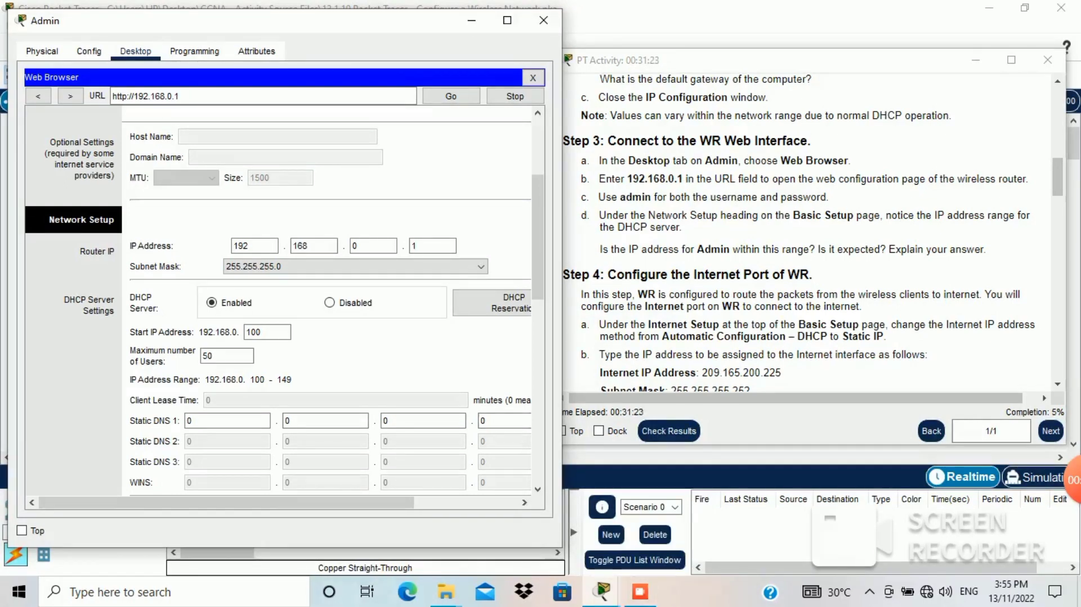
Step: Scroll the activity instructions to Step 4 on WR's Internet port, read it, then minimize them
{"action": "left_click", "coordinate": [1058, 177]}
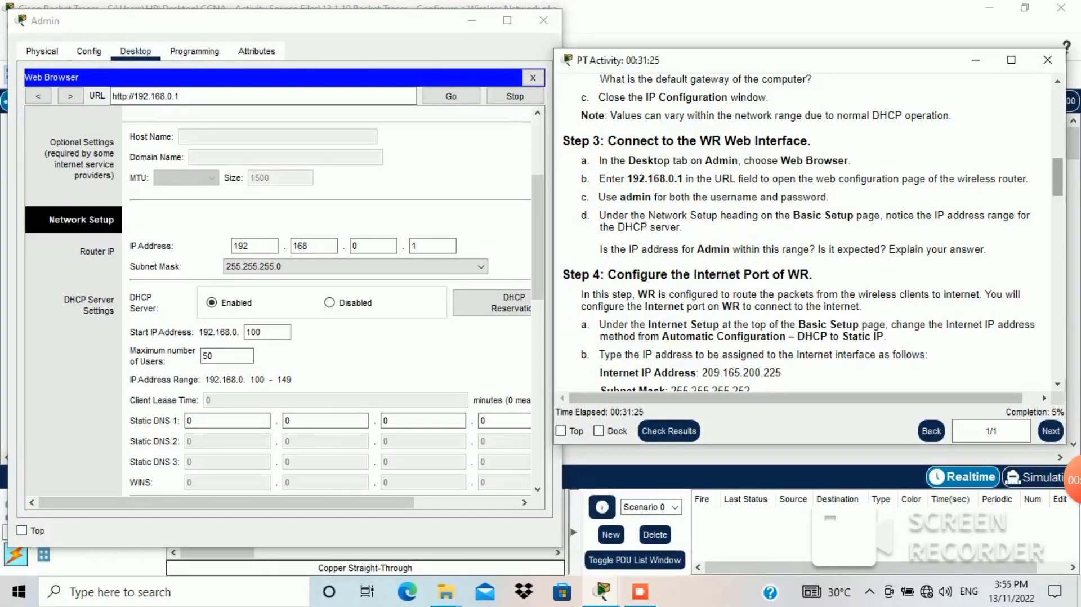
{"action": "left_click_drag", "start_coordinate": [1057, 178], "coordinate": [1058, 194]}
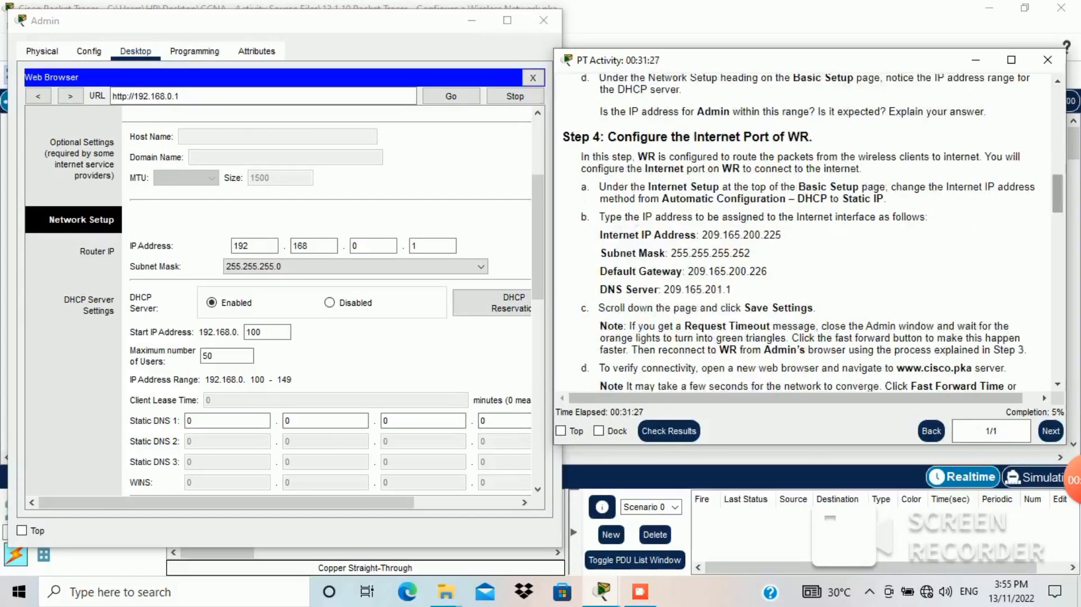
{"action": "left_click_drag", "start_coordinate": [812, 137], "coordinate": [562, 137]}
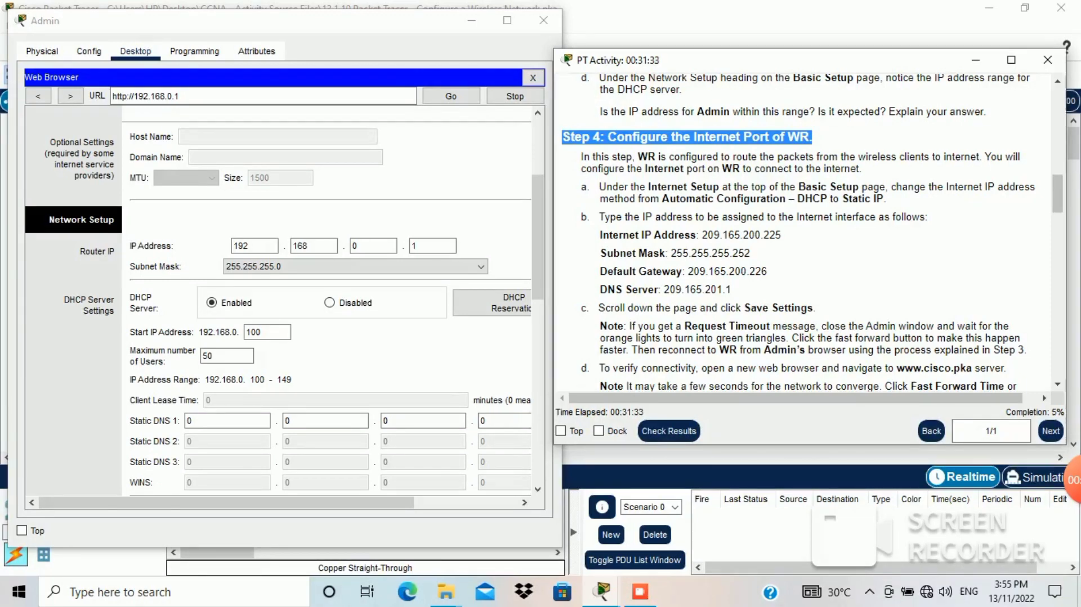
{"action": "left_click_drag", "start_coordinate": [580, 156], "coordinate": [983, 156]}
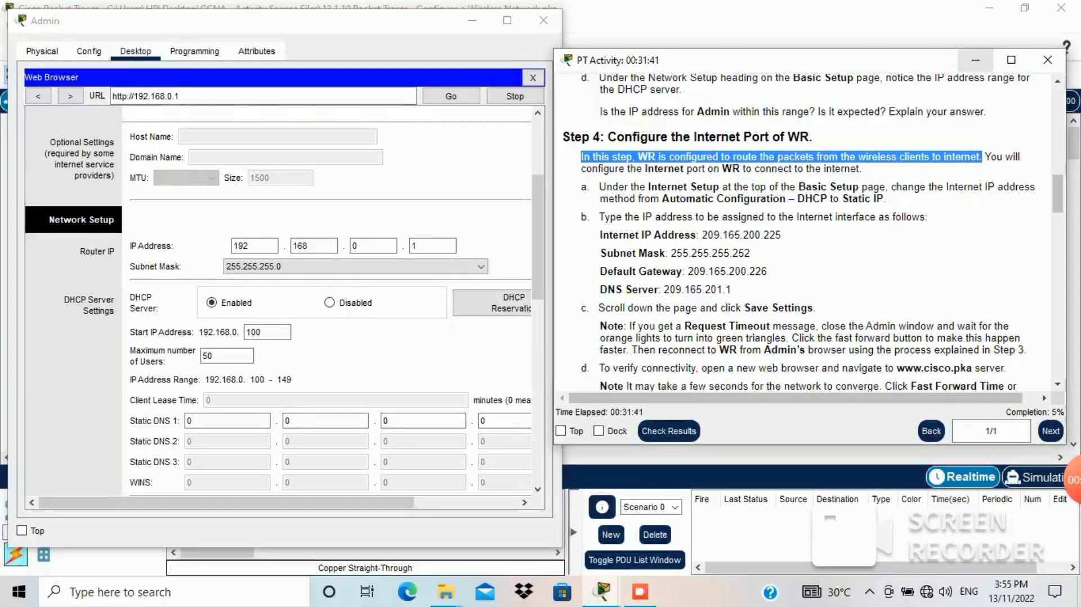
{"action": "left_click", "coordinate": [976, 59]}
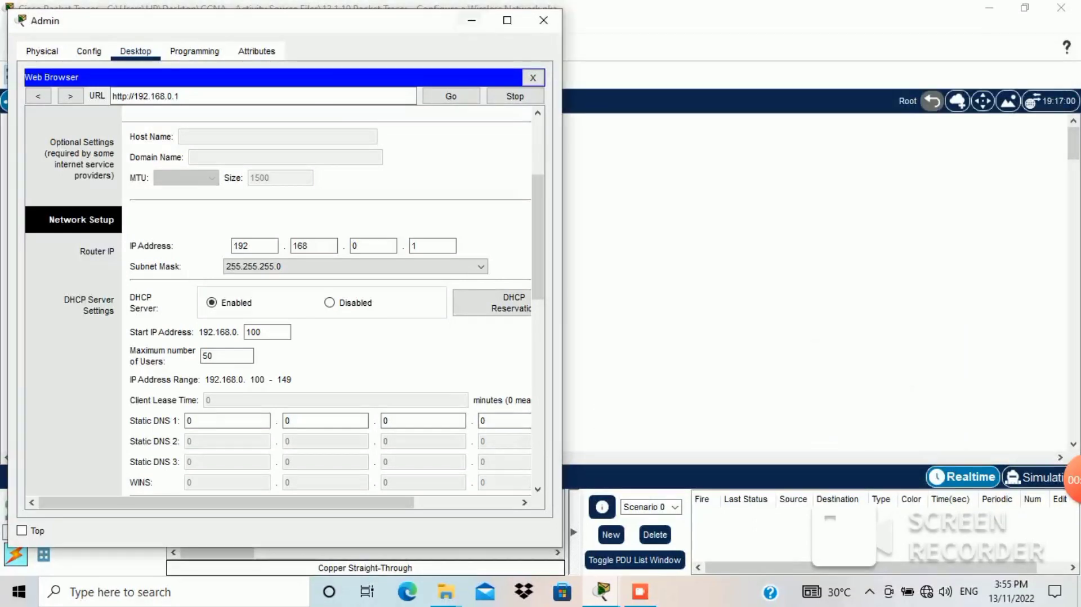
Step: Minimize Admin, then restore the Admin window and the activity instructions from the taskbar
{"action": "left_click", "coordinate": [471, 21]}
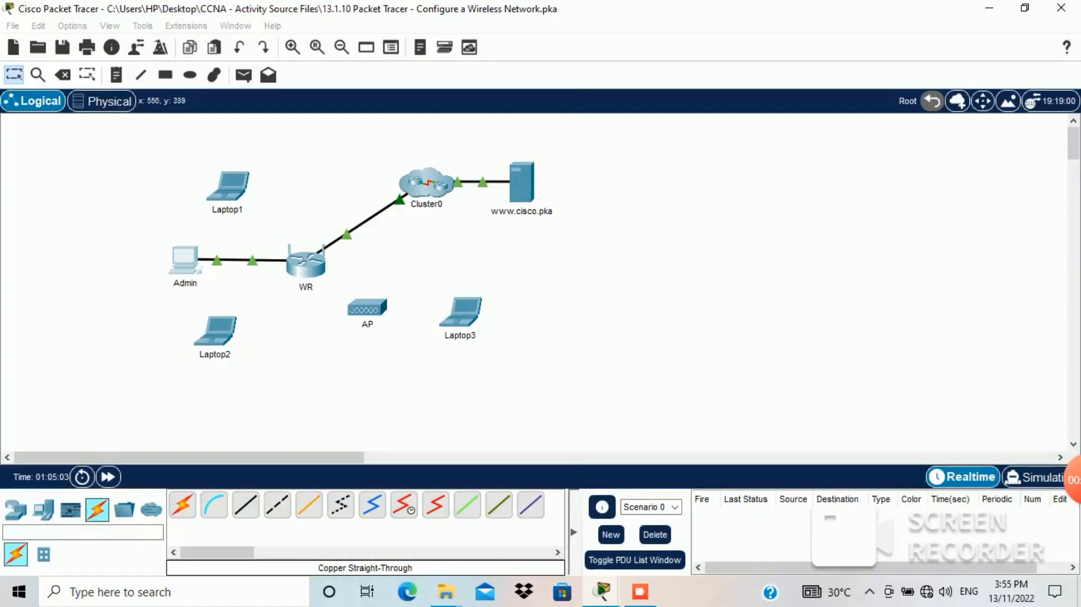
{"action": "left_click_drag", "start_coordinate": [510, 355], "coordinate": [179, 259]}
{"action": "left_click_drag", "start_coordinate": [559, 224], "coordinate": [402, 158]}
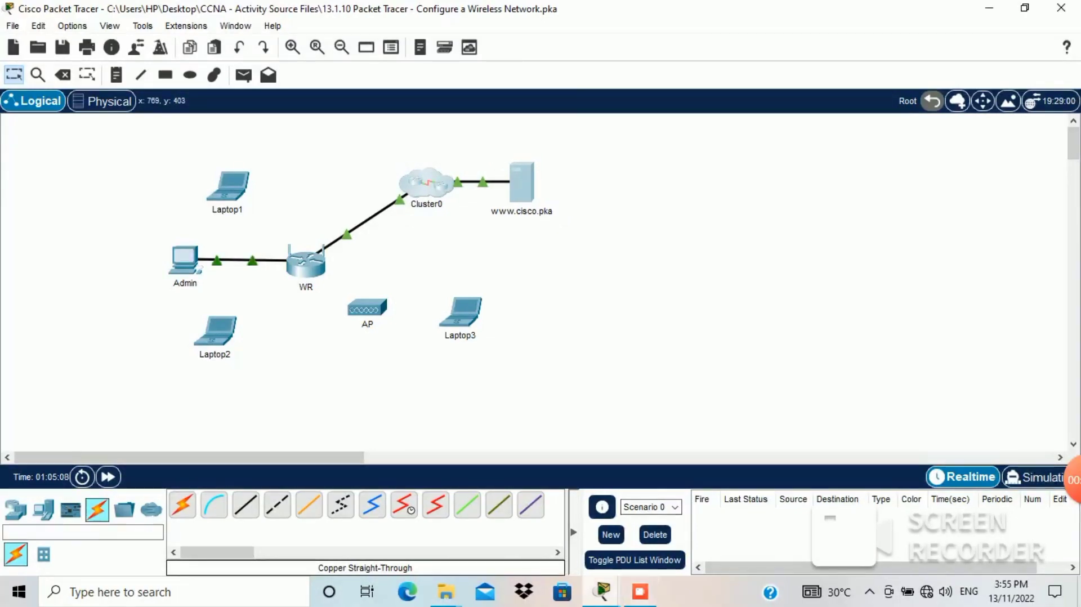
{"action": "mouse_move", "coordinate": [602, 590]}
{"action": "mouse_move", "coordinate": [635, 507]}
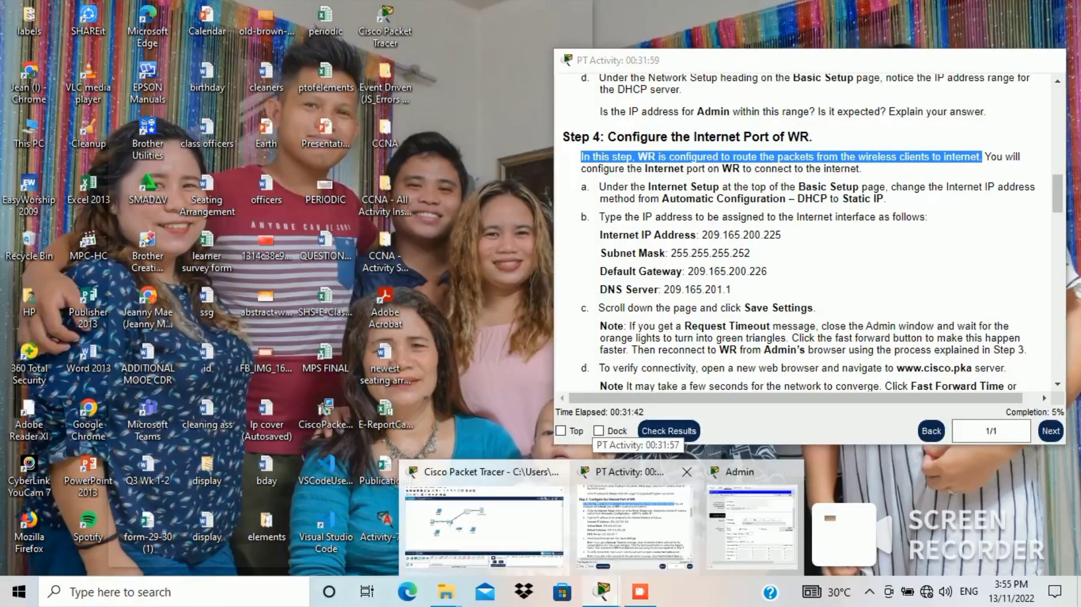
{"action": "left_click", "coordinate": [753, 523]}
{"action": "mouse_move", "coordinate": [603, 591]}
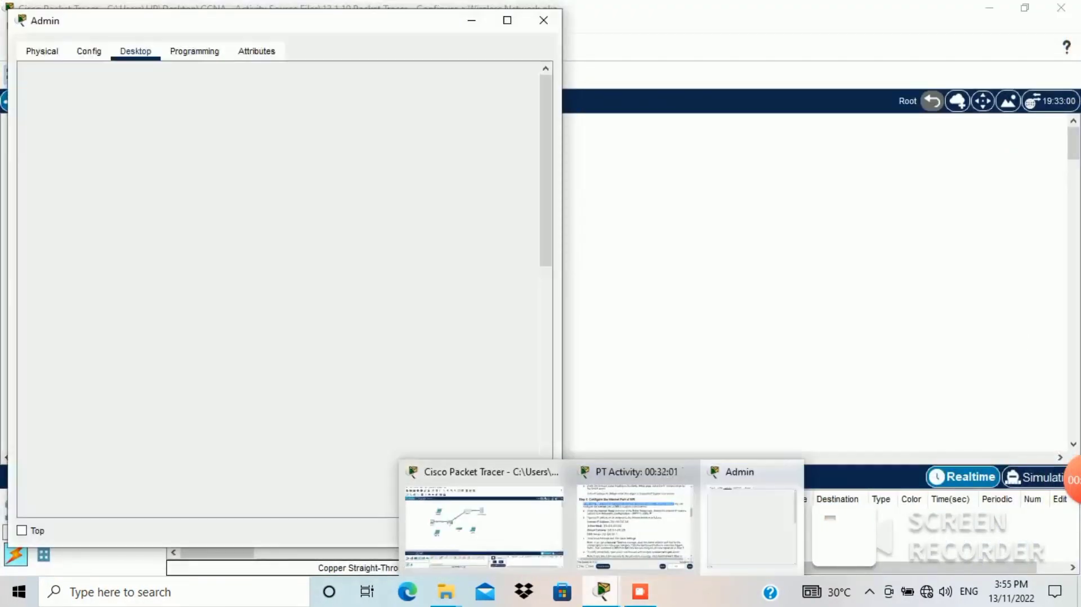
{"action": "left_click", "coordinate": [635, 524]}
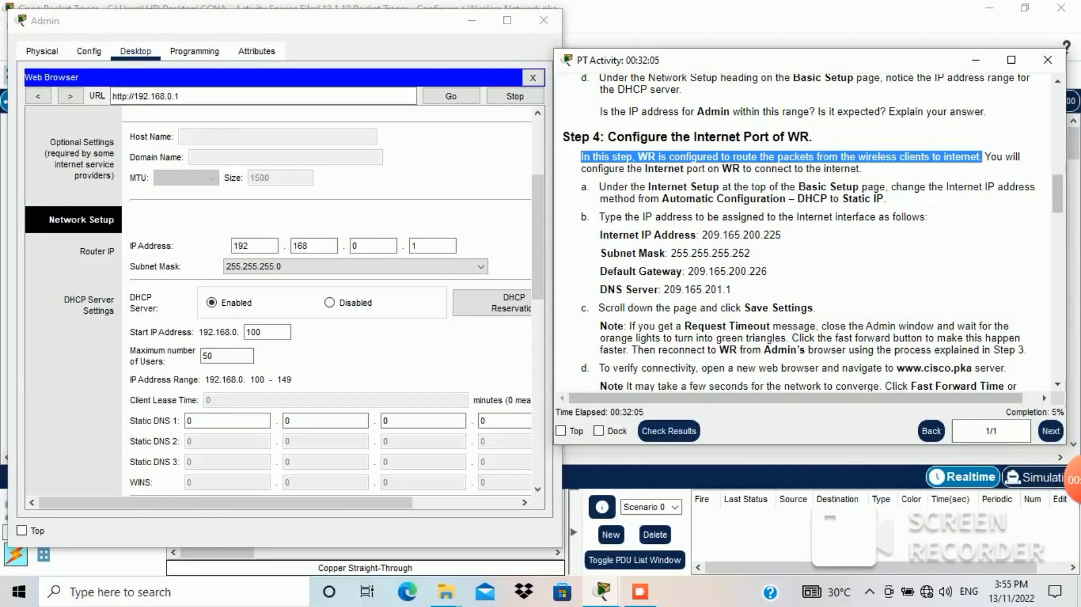
Step: Highlight Step 4's Internet-port sentence and step a about switching to Static IP
{"action": "left_click_drag", "start_coordinate": [985, 157], "coordinate": [861, 169]}
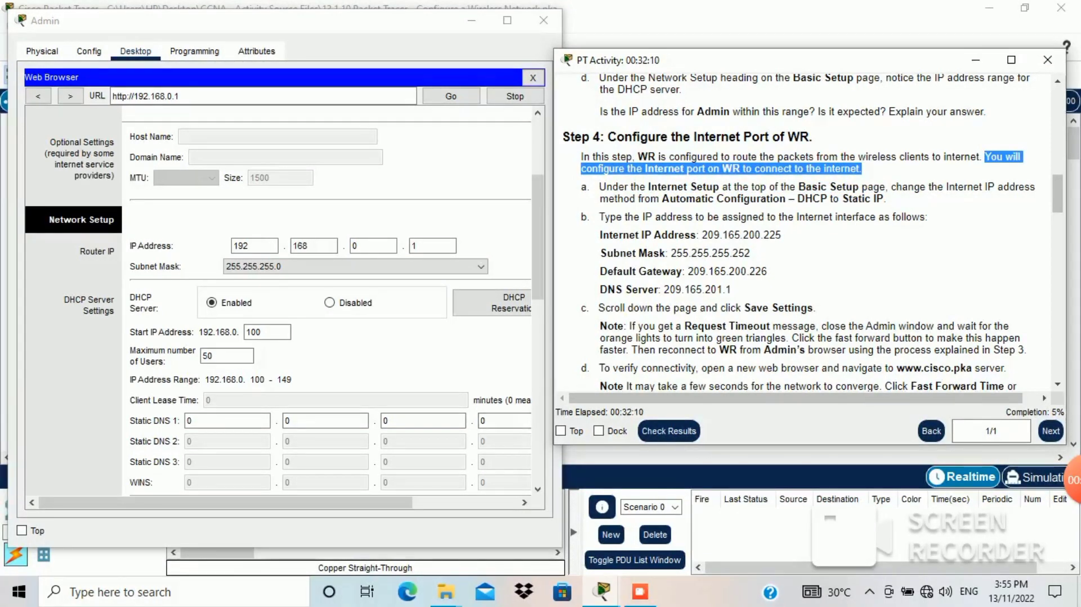
{"action": "mouse_move", "coordinate": [640, 591]}
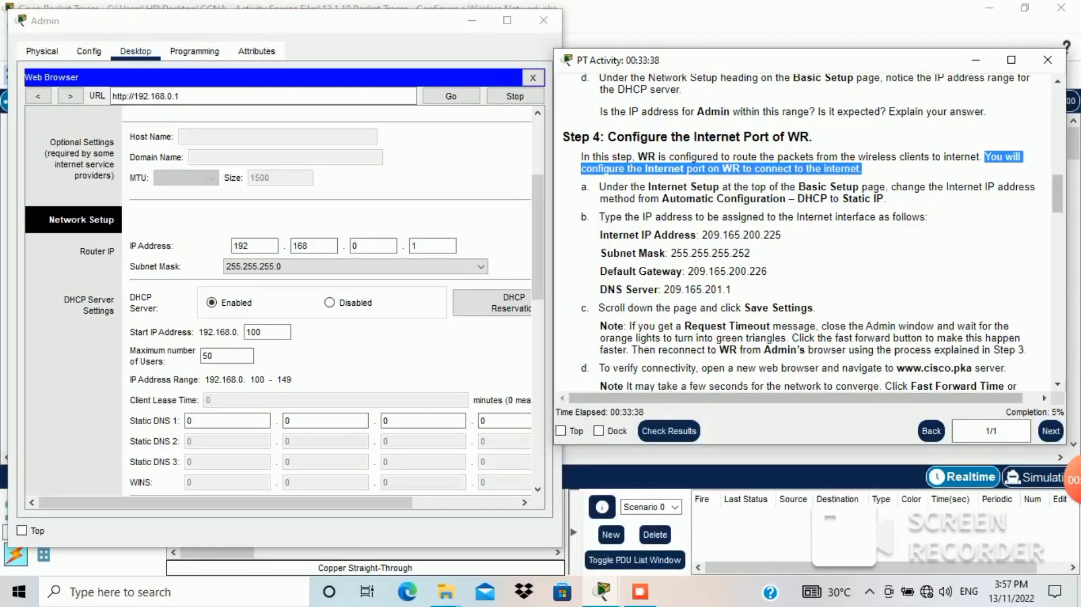
{"action": "left_click_drag", "start_coordinate": [599, 186], "coordinate": [886, 198]}
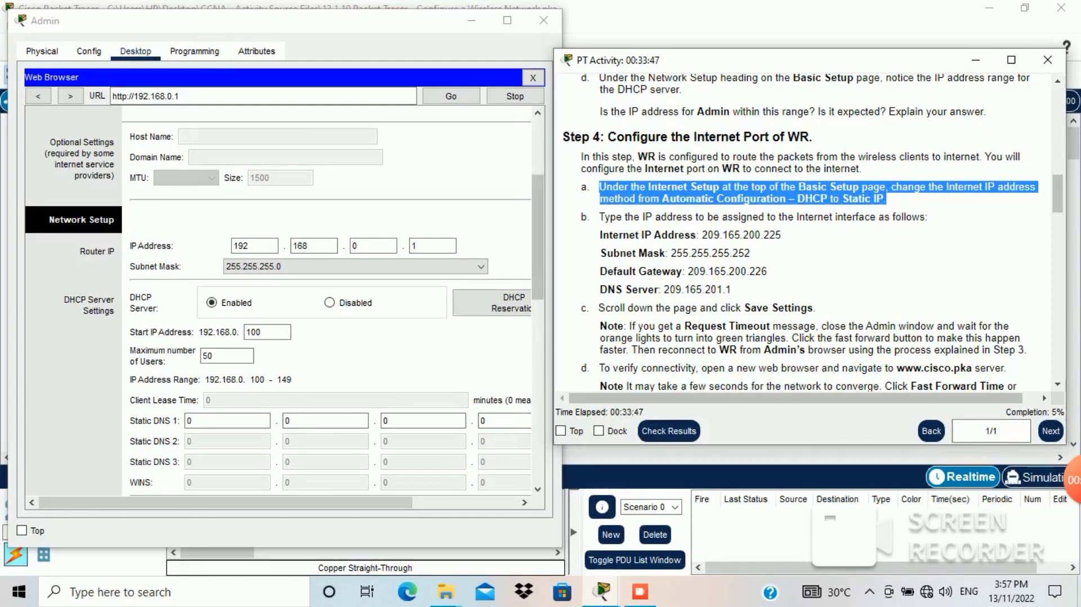
Step: Switch WR's Internet connection type to Static IP and note the required address values
{"action": "left_click", "coordinate": [538, 237]}
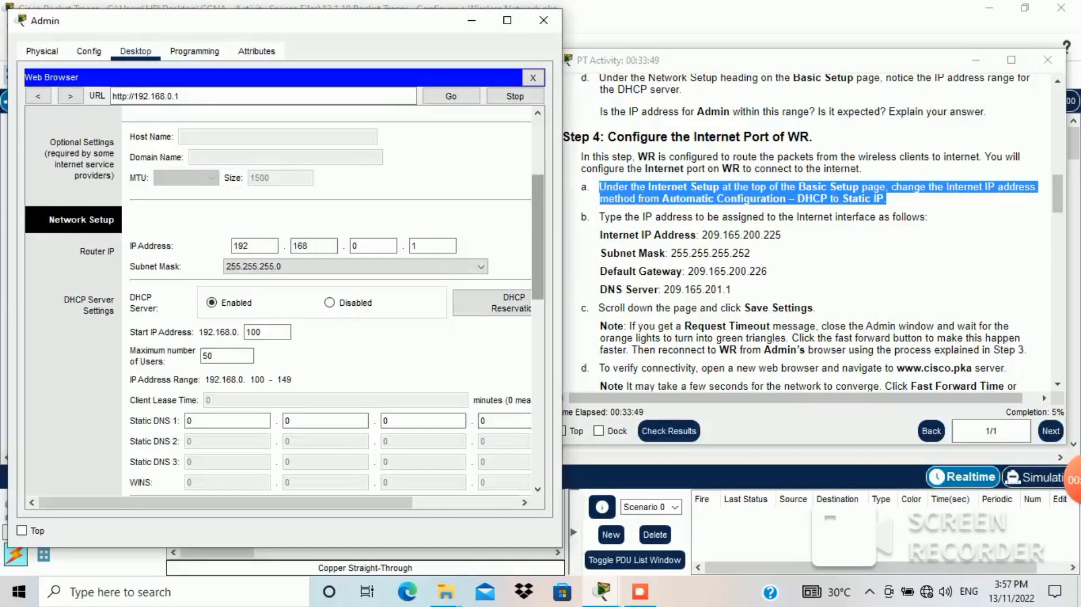
{"action": "left_click_drag", "start_coordinate": [538, 236], "coordinate": [537, 180]}
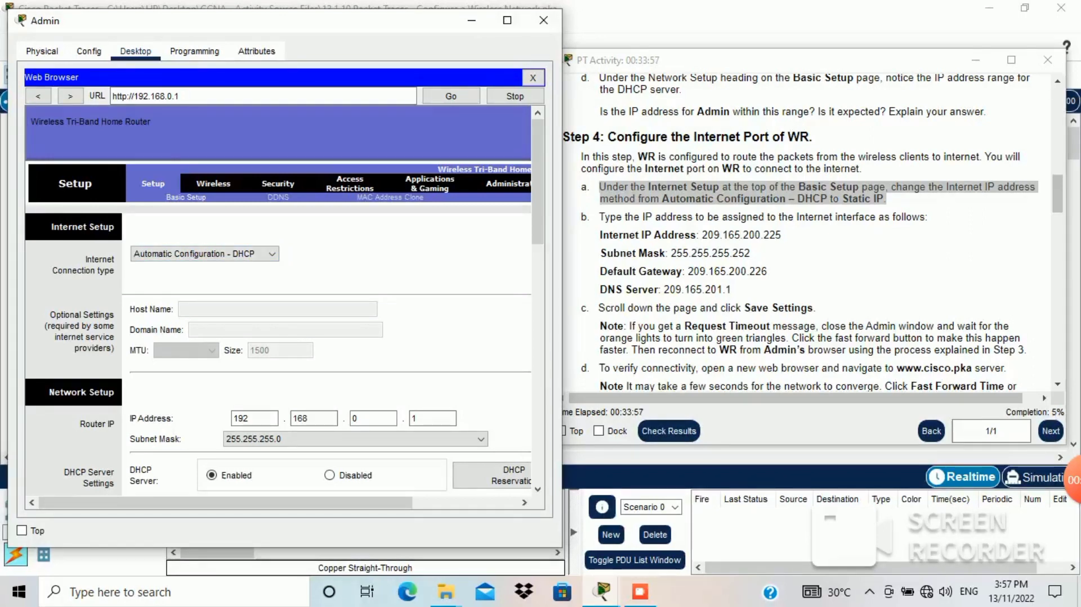
{"action": "left_click", "coordinate": [205, 254]}
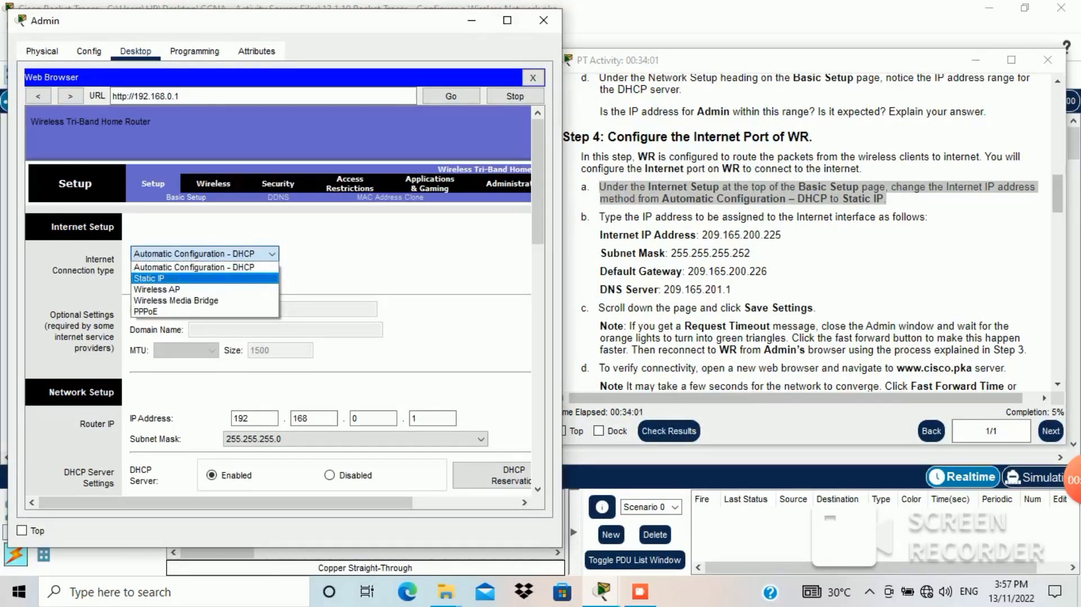
{"action": "left_click", "coordinate": [149, 279]}
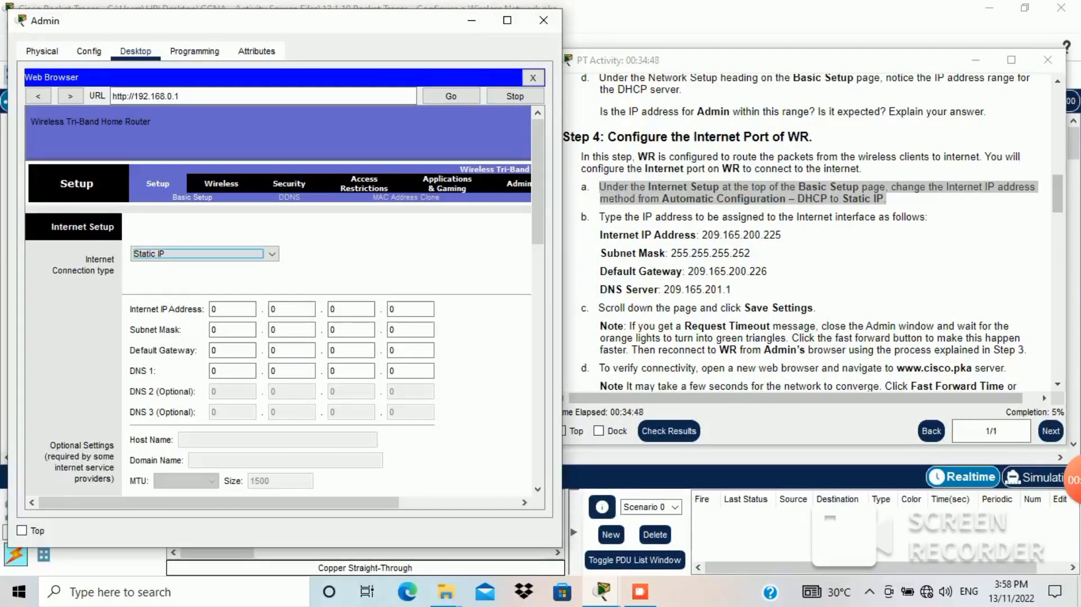
{"action": "left_click", "coordinate": [601, 217]}
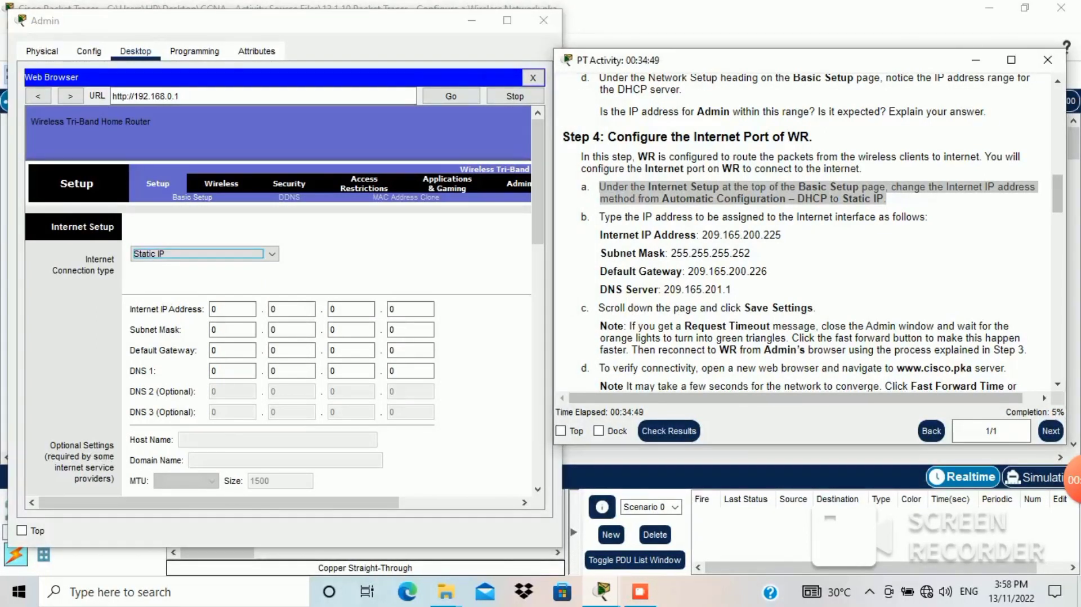
{"action": "left_click_drag", "start_coordinate": [599, 218], "coordinate": [926, 217]}
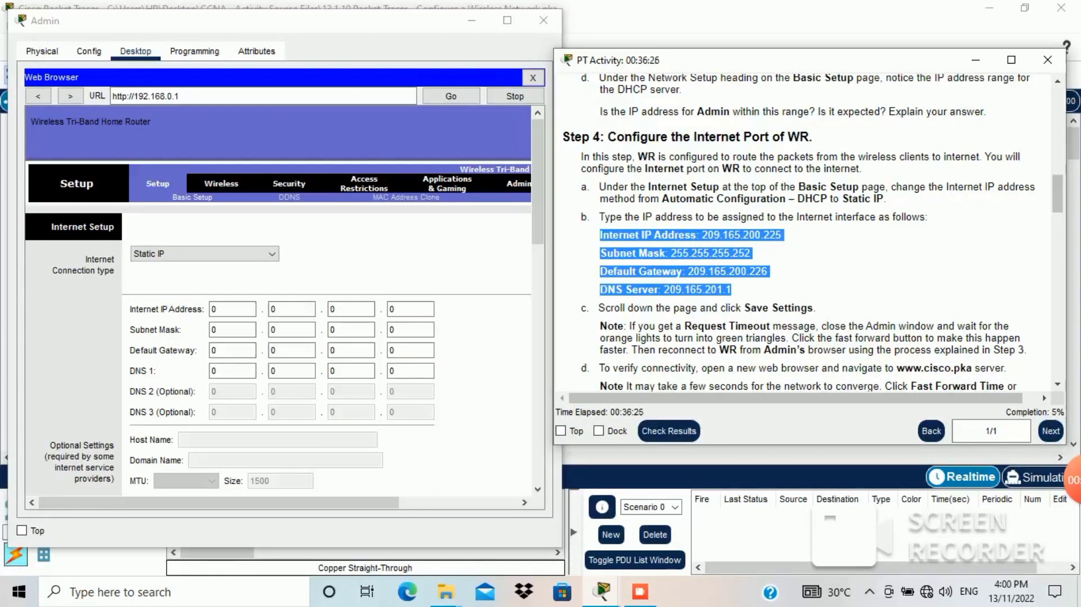
Step: Enter 209.165.200.225 as WR's Internet IP address
{"action": "left_click", "coordinate": [232, 309]}
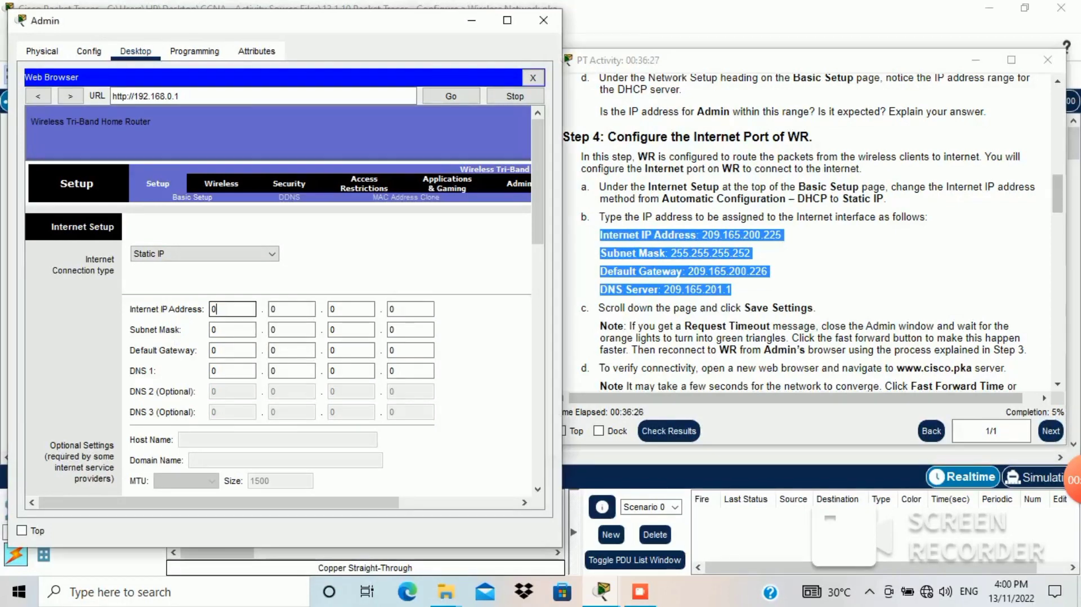
{"action": "key", "text": "BackSpace"}
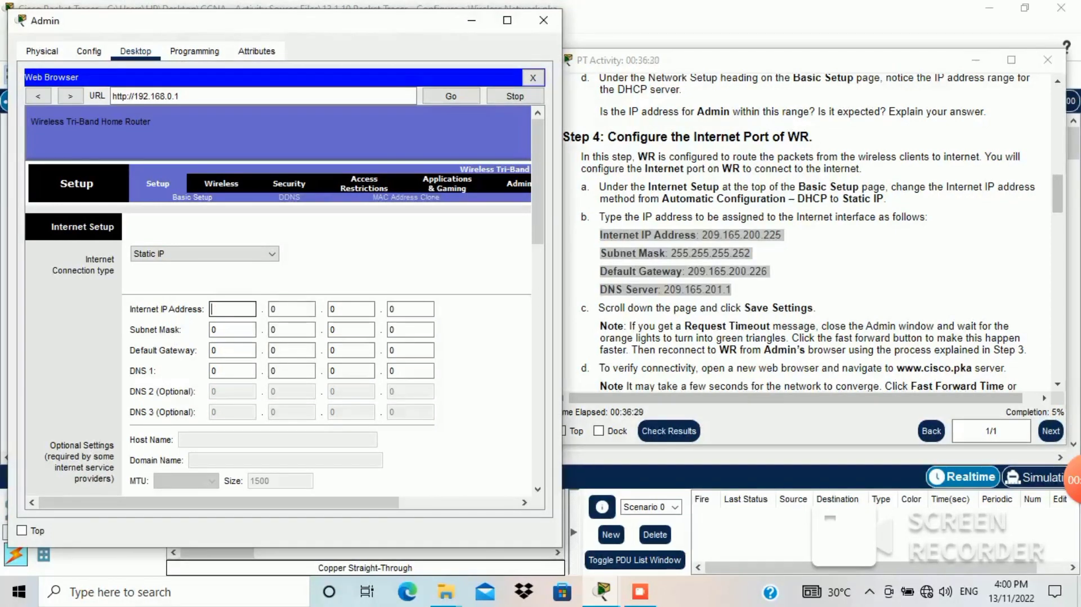
{"action": "type", "text": "209"}
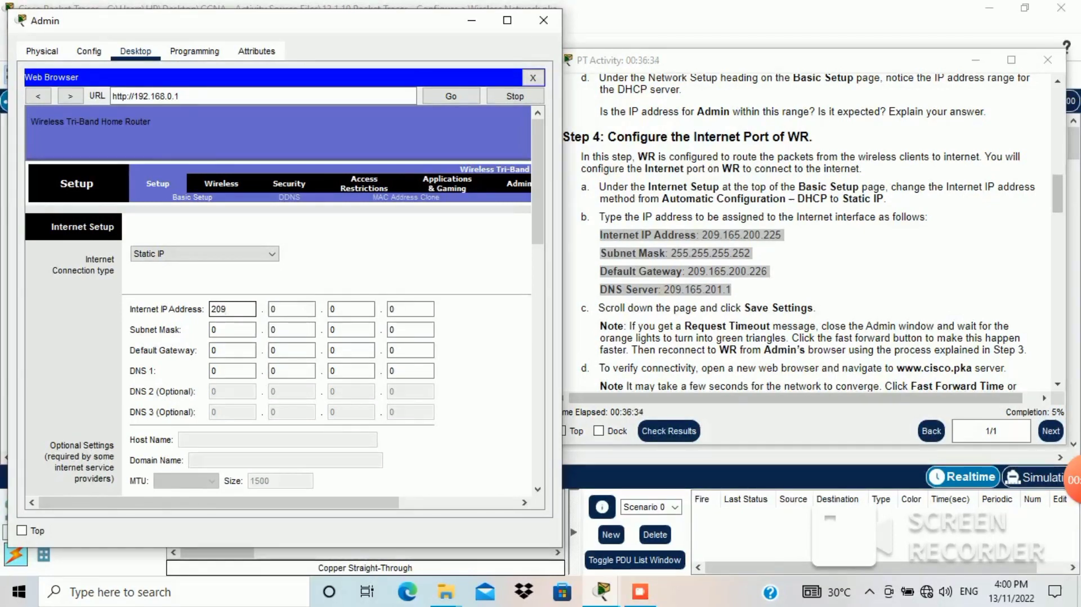
{"action": "key", "text": "Tab"}
{"action": "key", "text": "BackSpace"}
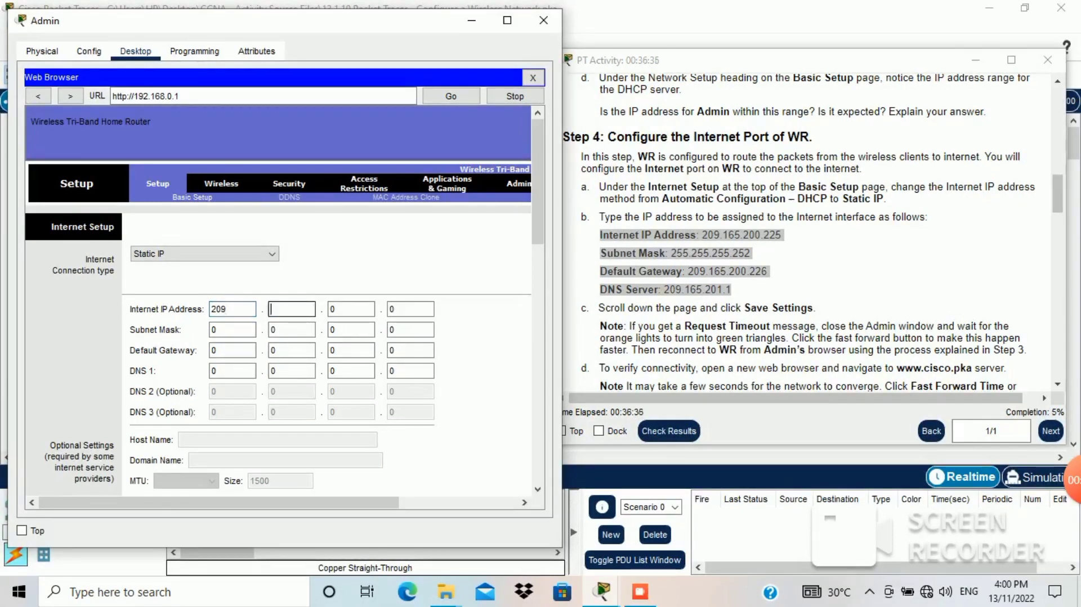
{"action": "type", "text": "165"}
{"action": "key", "text": "Tab"}
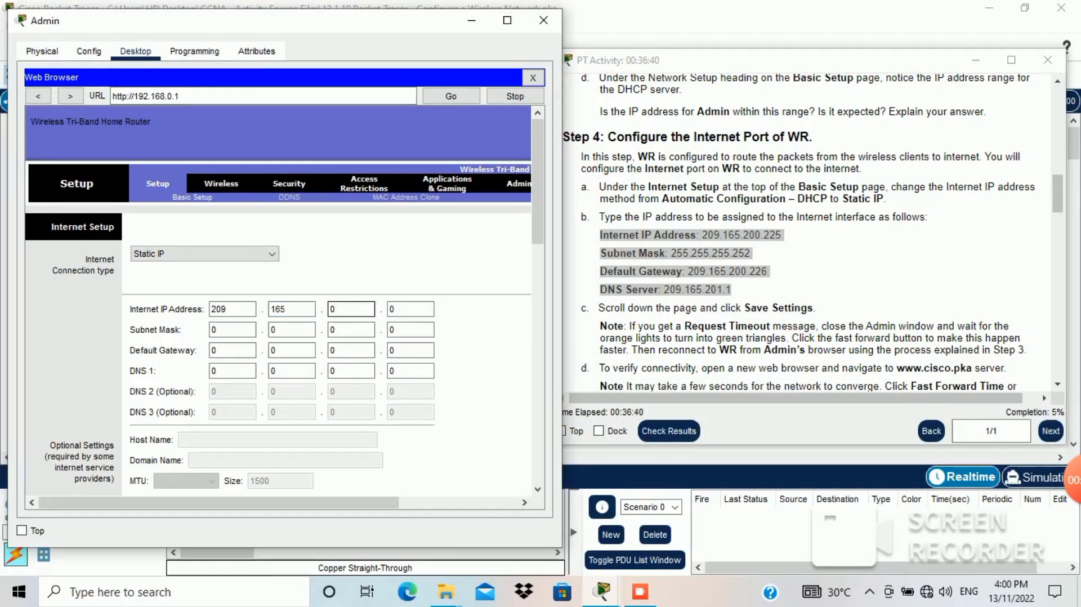
{"action": "key", "text": "BackSpace"}
{"action": "type", "text": "200"}
{"action": "key", "text": "Tab"}
{"action": "key", "text": "BackSpace"}
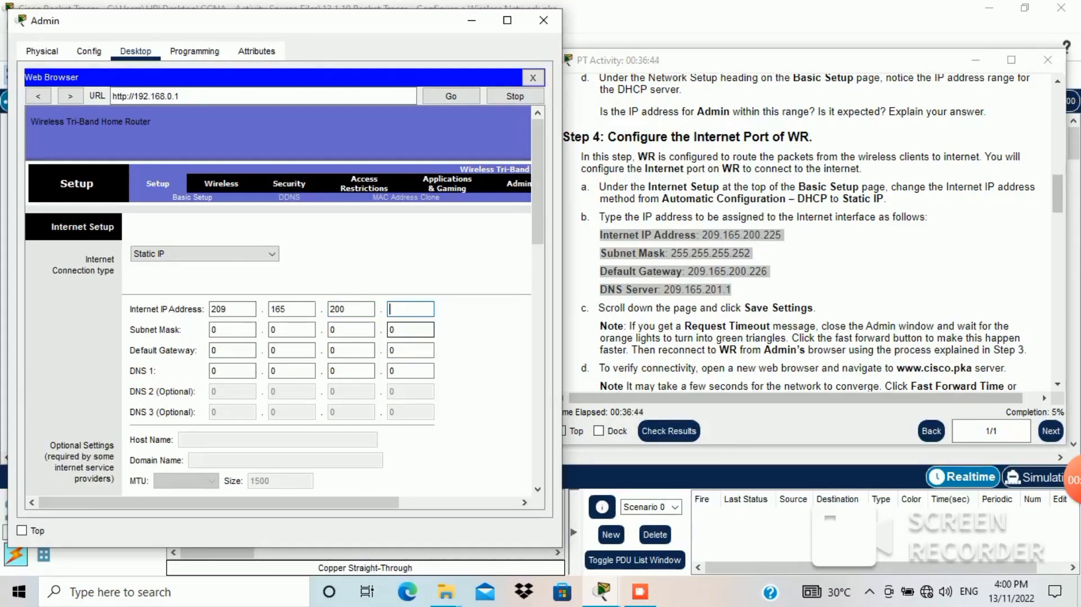
{"action": "type", "text": "225"}
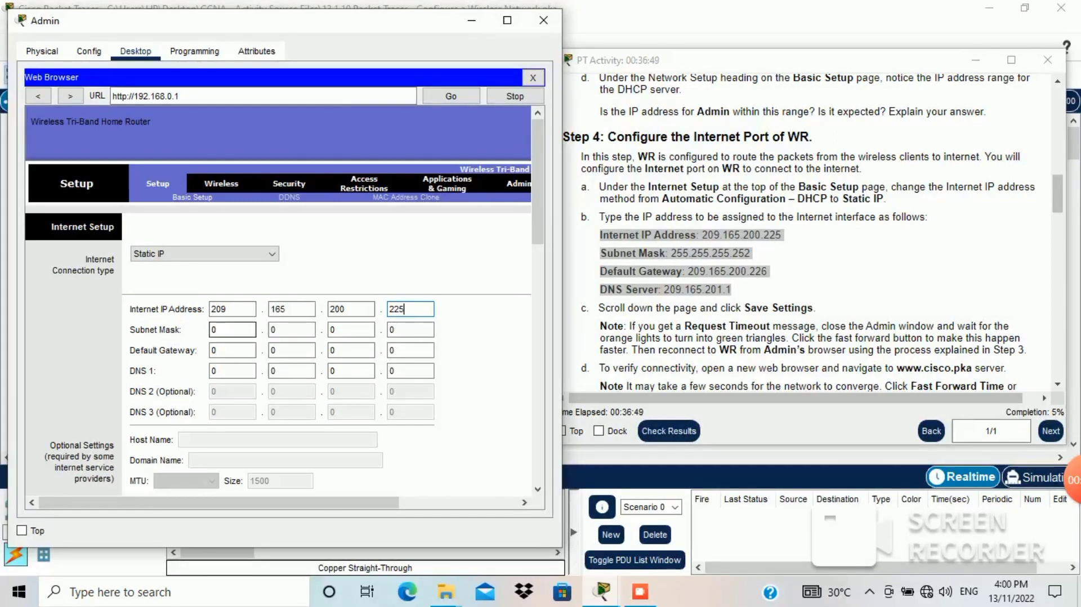
Step: Enter subnet mask 255.255.255.252 for the Internet connection
{"action": "key", "text": "Tab"}
{"action": "type", "text": "255"}
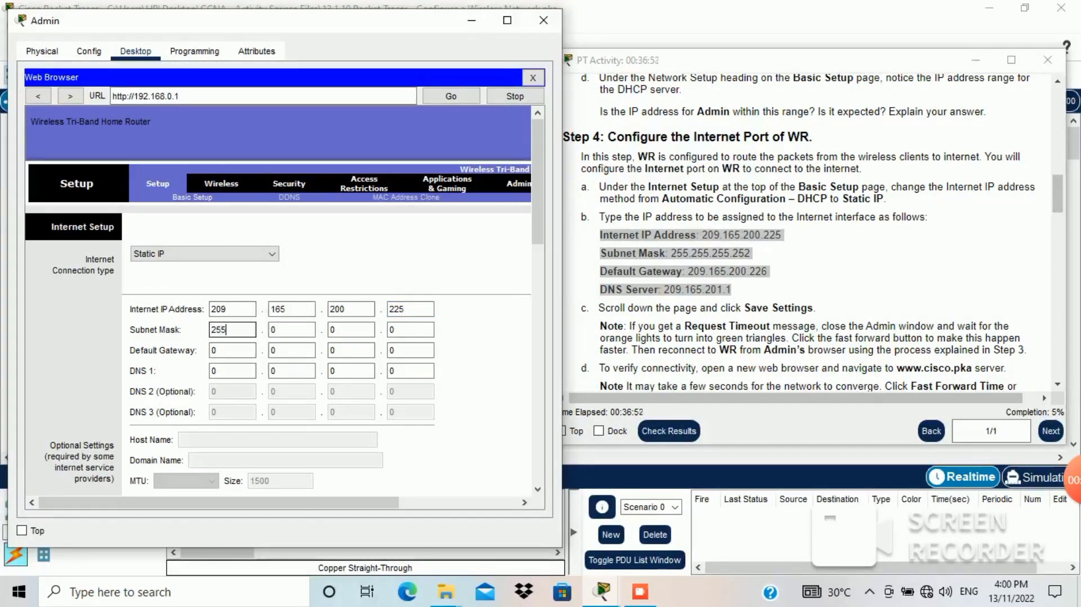
{"action": "key", "text": "Tab"}
{"action": "key", "text": "BackSpace"}
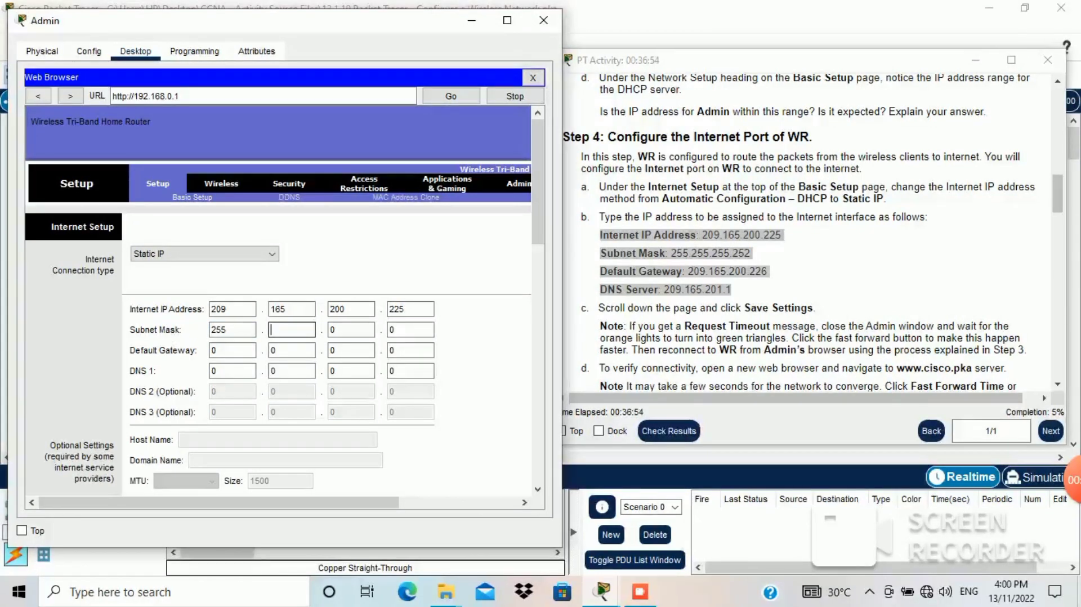
{"action": "type", "text": "255"}
{"action": "key", "text": "Tab"}
{"action": "type", "text": "22"}
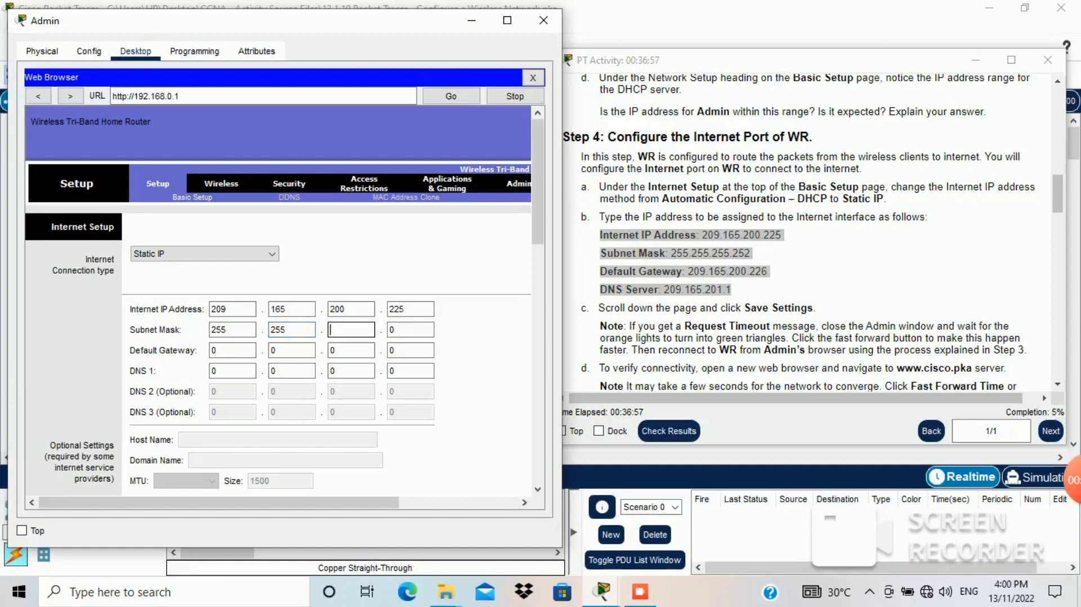
{"action": "type", "text": "55"}
{"action": "key", "text": "Tab"}
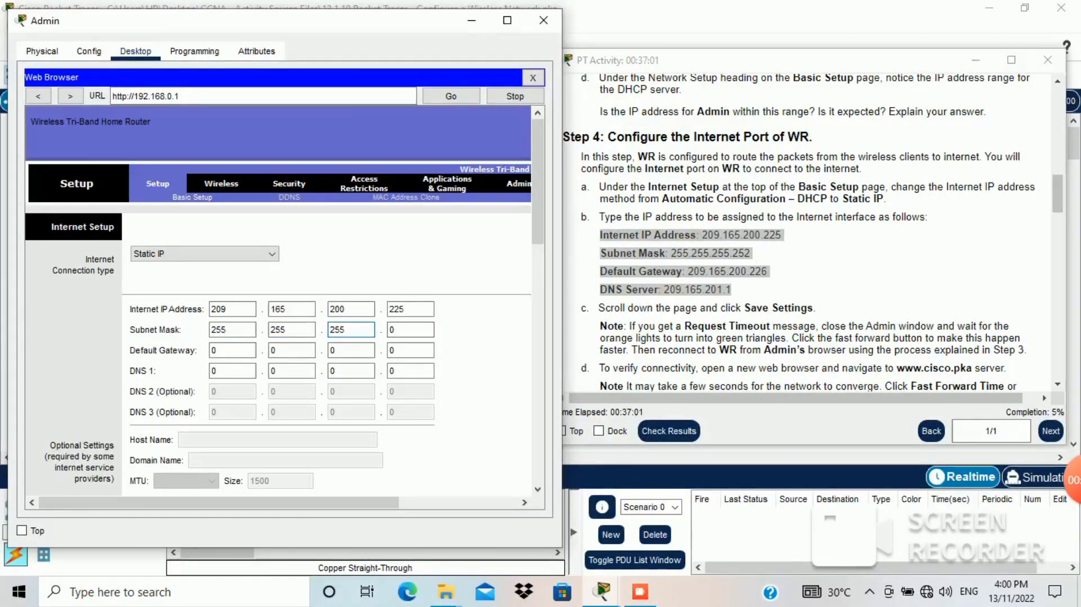
{"action": "key", "text": "BackSpace"}
{"action": "type", "text": "252"}
Step: Set WR's default gateway to 209.165.200.226, correcting the second octet to 165
{"action": "left_click", "coordinate": [230, 350]}
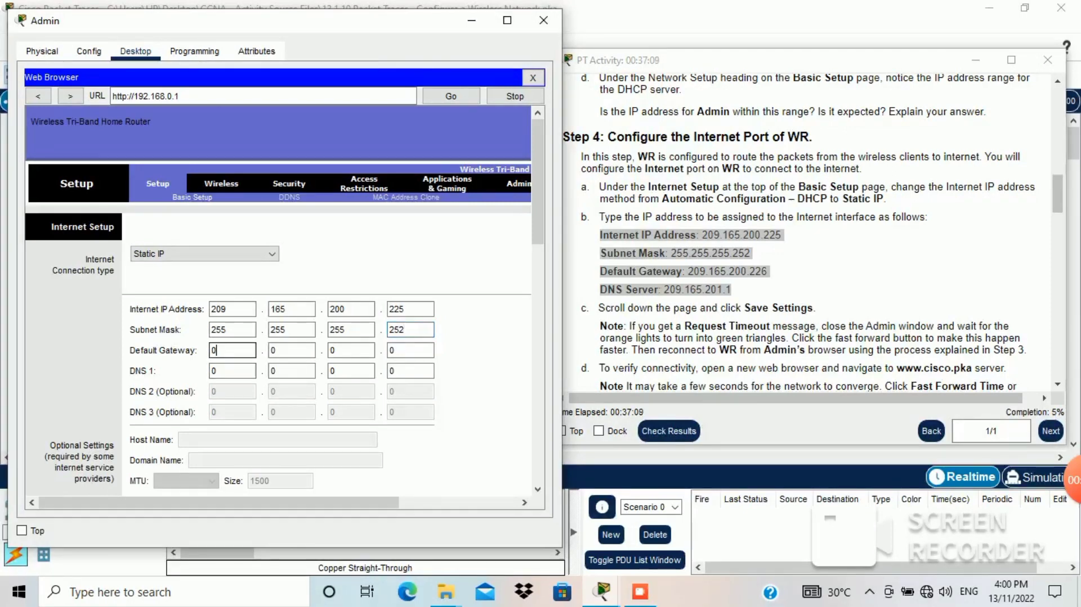
{"action": "key", "text": "BackSpace"}
{"action": "type", "text": "209"}
{"action": "left_click", "coordinate": [289, 350]}
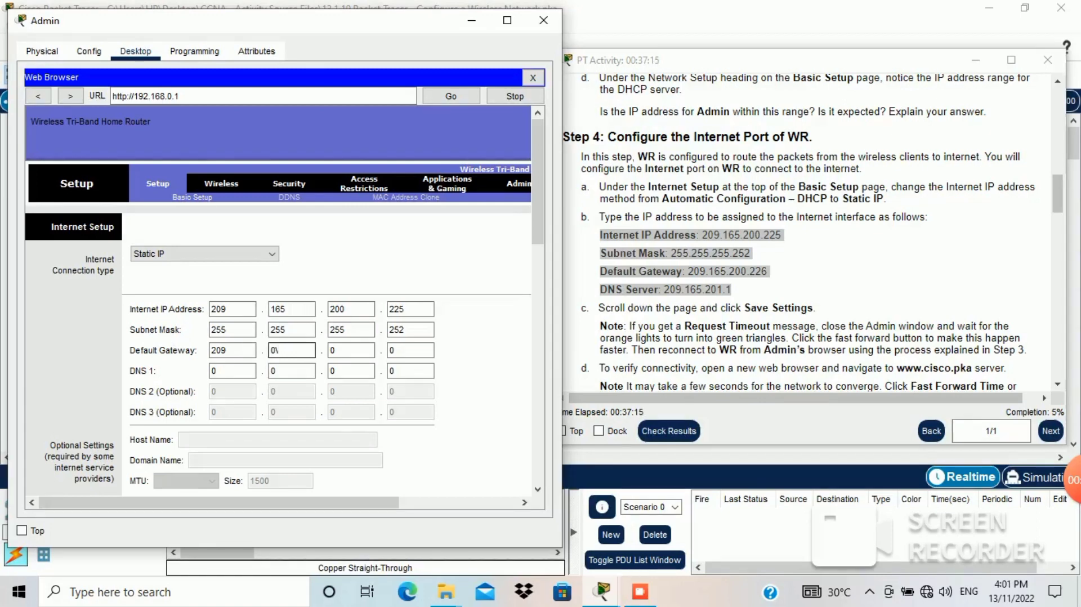
{"action": "type", "text": "1"}
{"action": "key", "text": "Tab"}
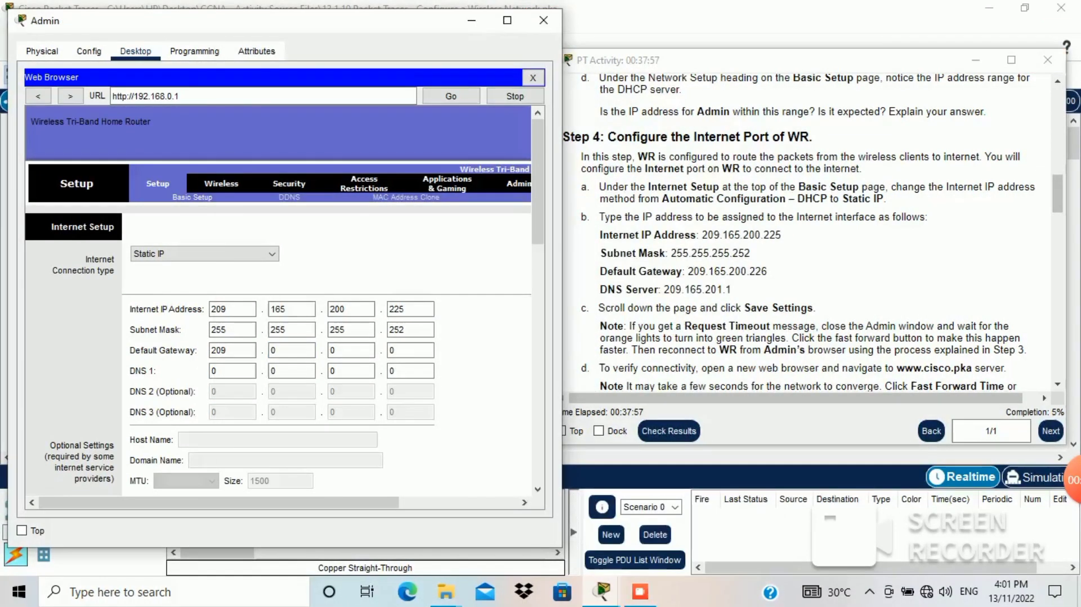
{"action": "left_click", "coordinate": [288, 350]}
{"action": "key", "text": "BackSpace"}
{"action": "type", "text": "165"}
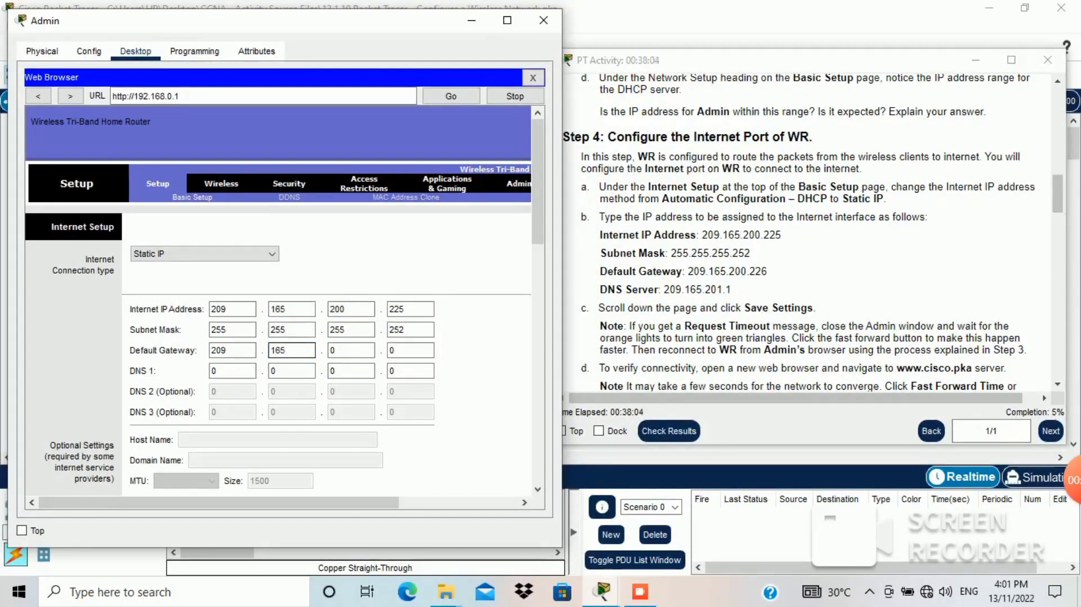
{"action": "left_click", "coordinate": [350, 350]}
{"action": "key", "text": "BackSpace"}
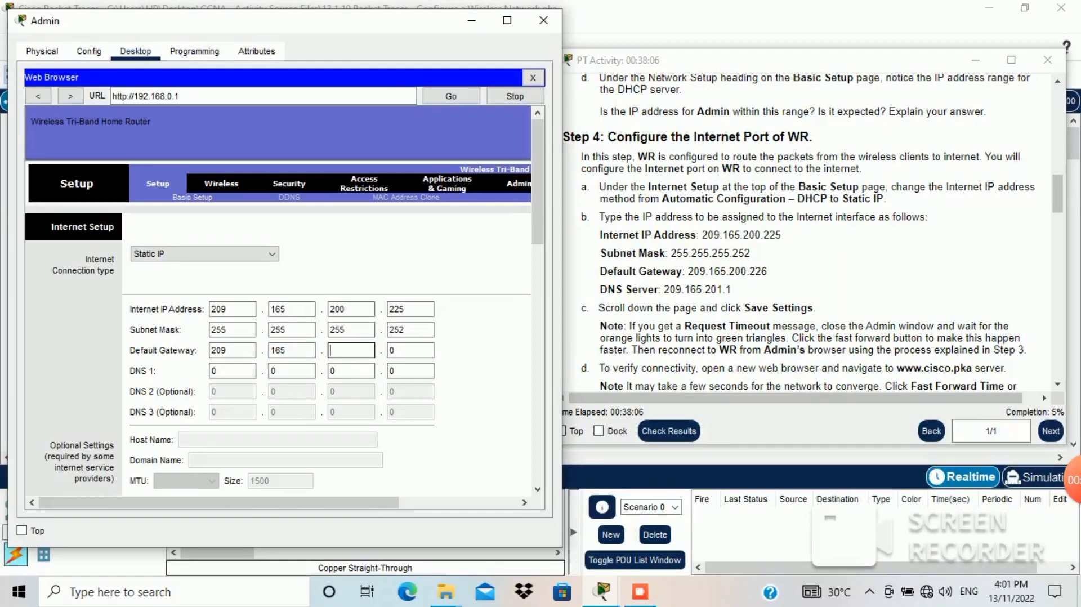
{"action": "type", "text": "200"}
{"action": "left_click", "coordinate": [410, 350]}
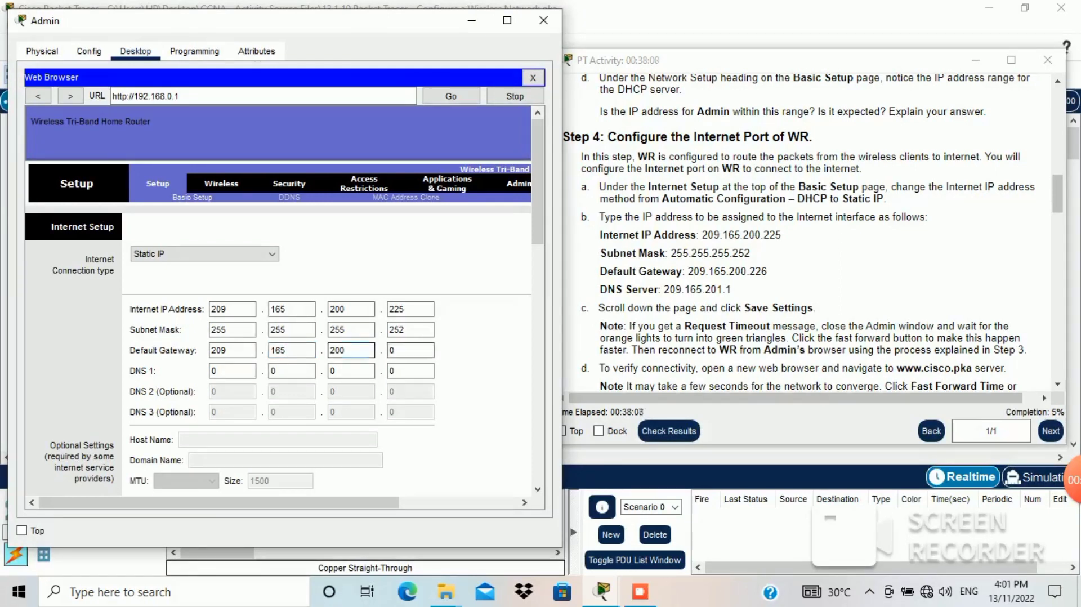
{"action": "key", "text": "BackSpace"}
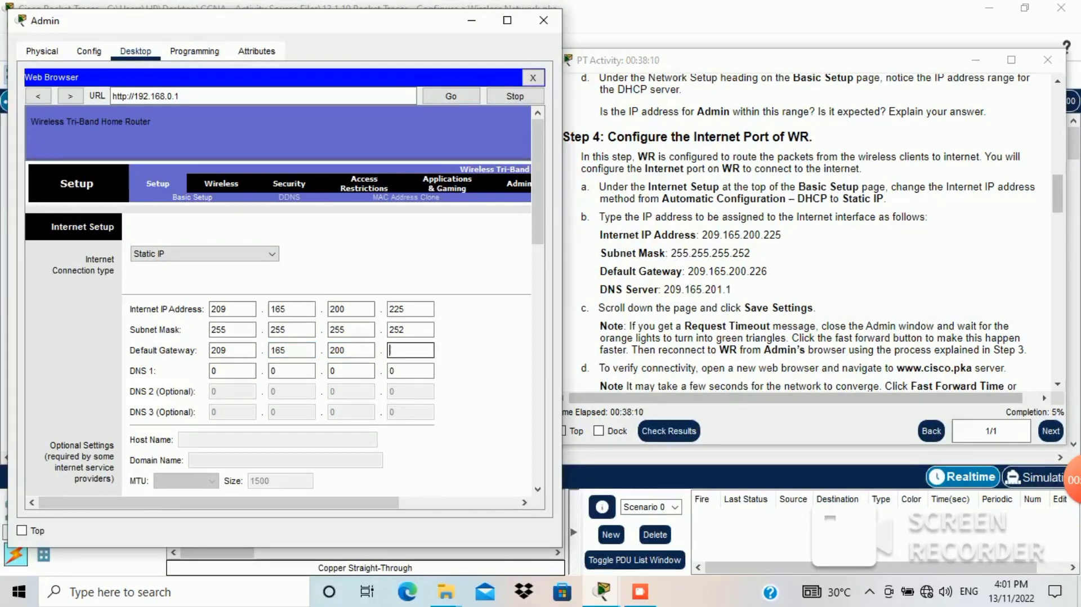
{"action": "type", "text": "226"}
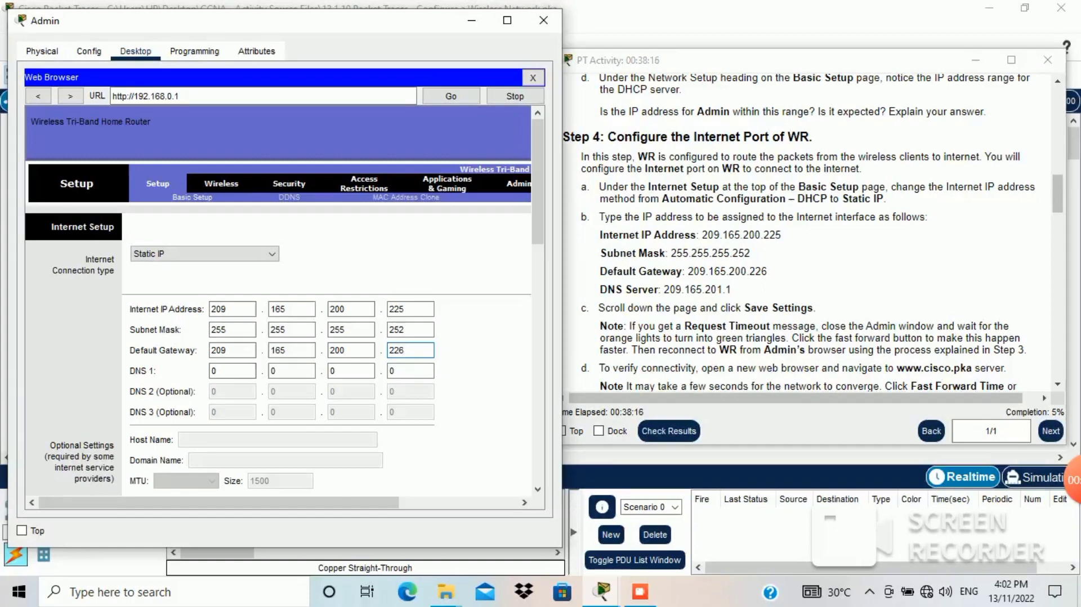
Step: Set DNS 1 to 209.165.201.1
{"action": "left_click", "coordinate": [233, 371]}
{"action": "type", "text": "209"}
{"action": "key", "text": "Tab"}
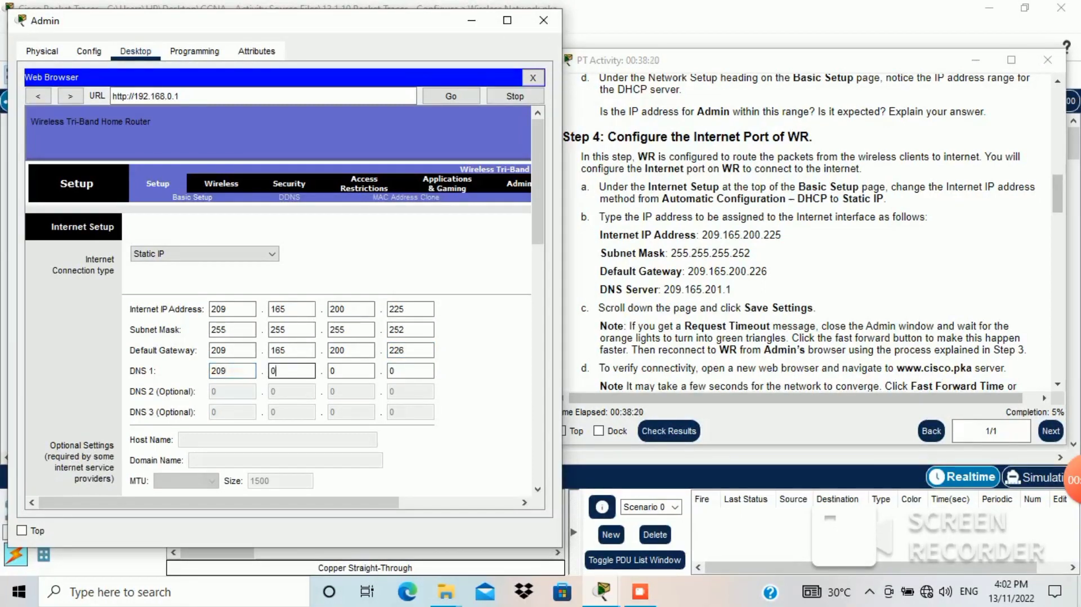
{"action": "key", "text": "BackSpace"}
{"action": "type", "text": "165"}
{"action": "key", "text": "Tab"}
{"action": "key", "text": "BackSpace"}
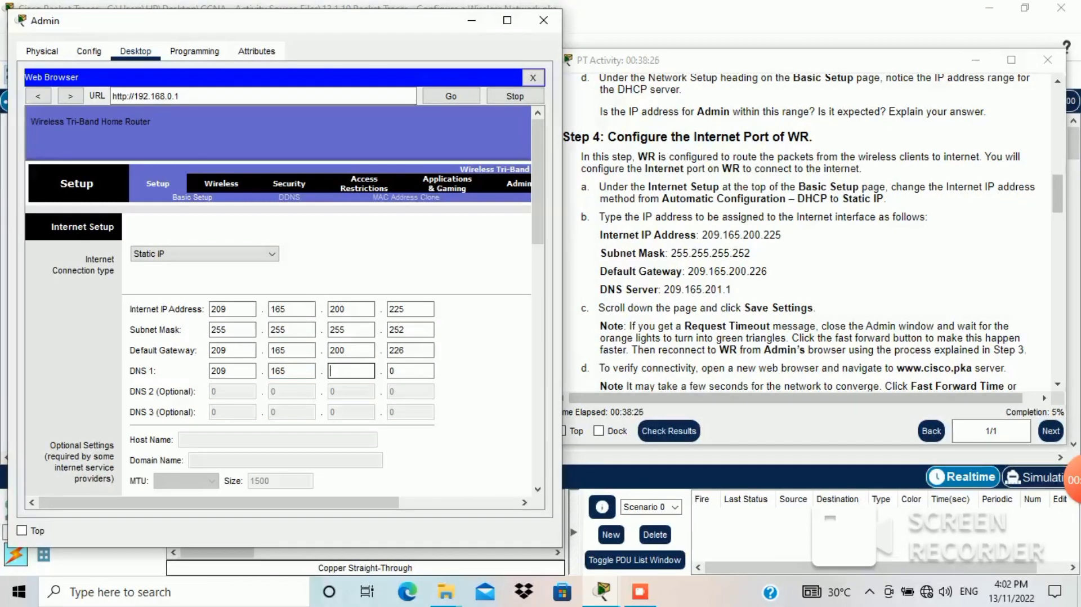
{"action": "type", "text": "201"}
{"action": "key", "text": "Tab"}
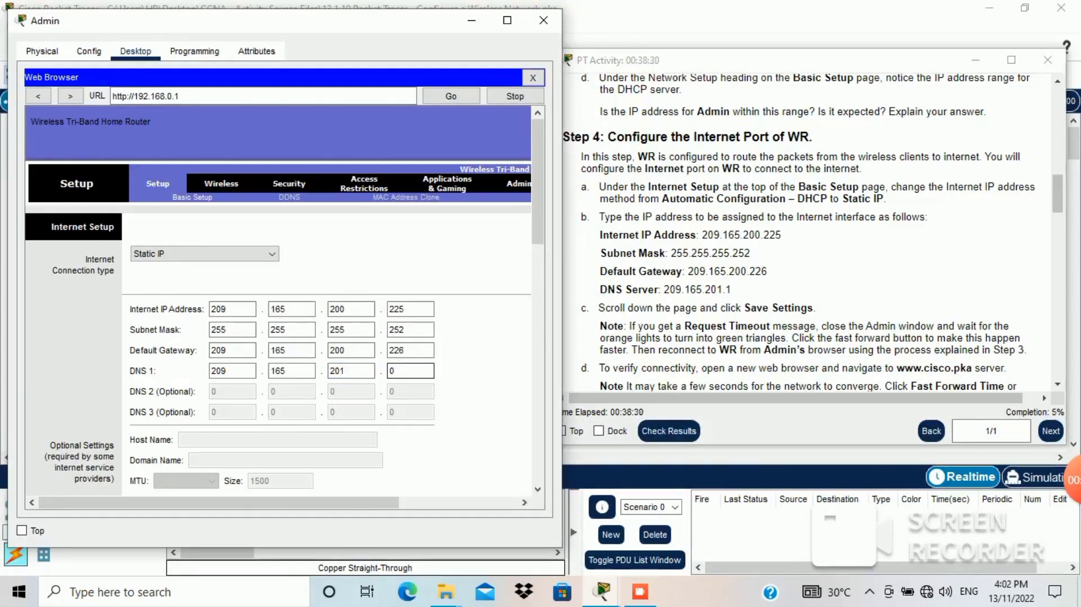
{"action": "key", "text": "BackSpace"}
{"action": "type", "text": "1"}
Step: Scroll to the bottom of WR's Basic Setup page and save the static Internet settings
{"action": "key", "text": "alt+Tab"}
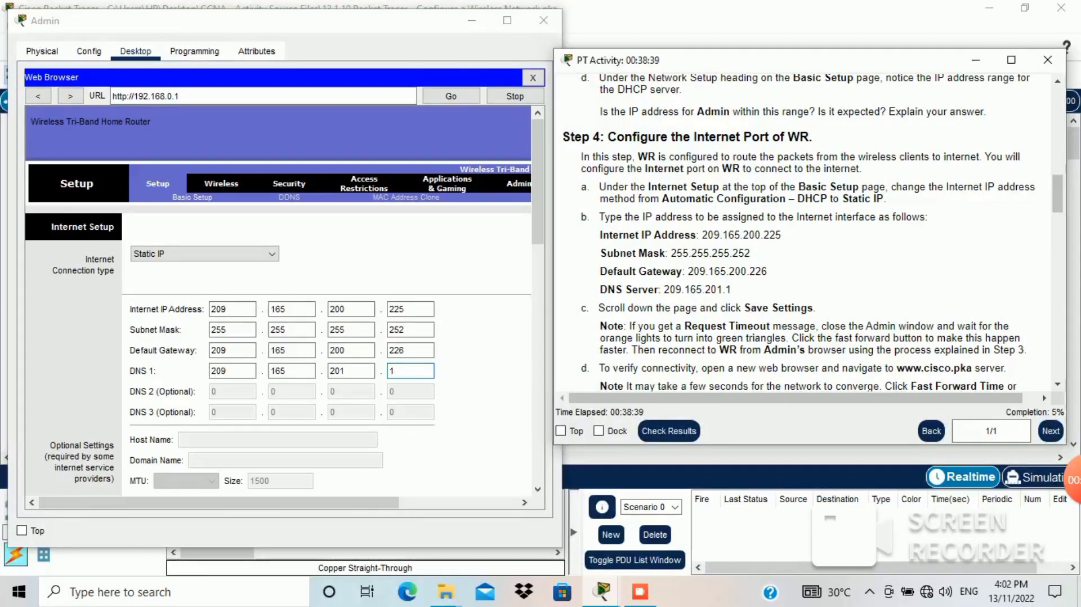
{"action": "left_click_drag", "start_coordinate": [597, 308], "coordinate": [814, 308]}
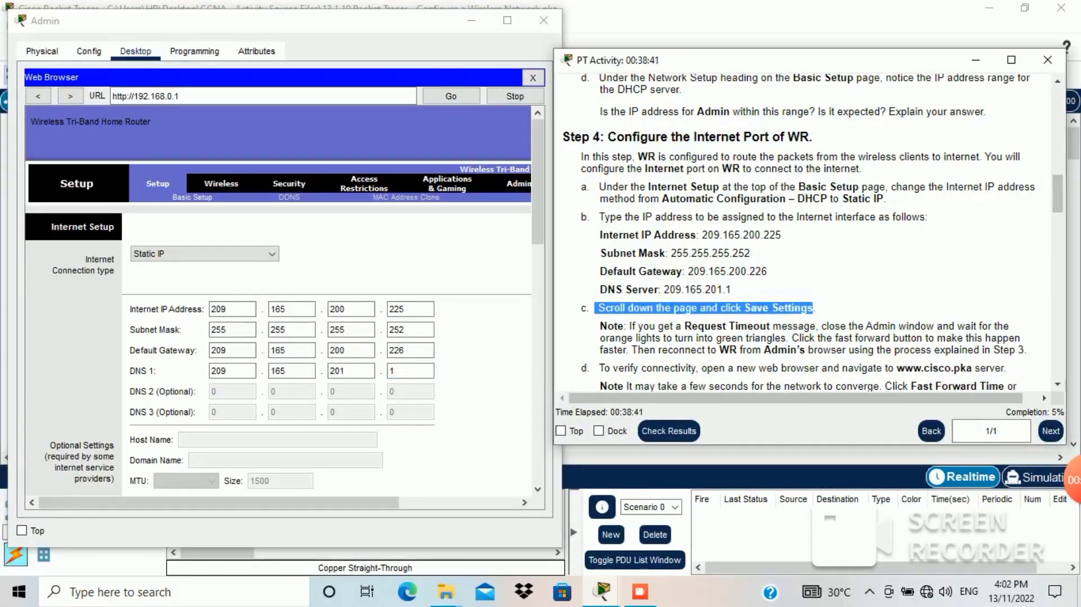
{"action": "left_click", "coordinate": [538, 181]}
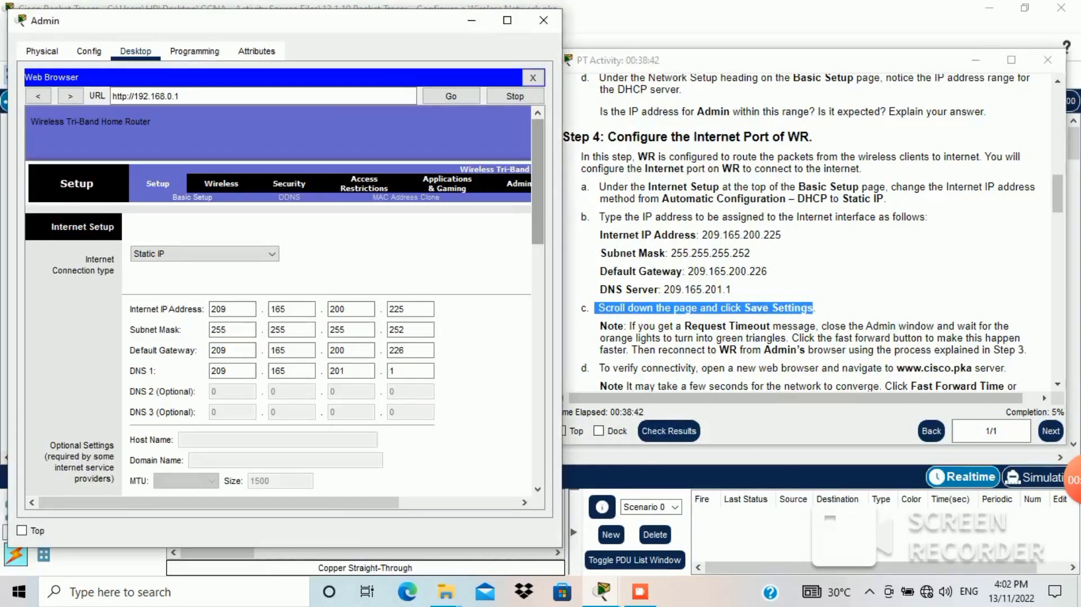
{"action": "left_click_drag", "start_coordinate": [538, 182], "coordinate": [538, 417]}
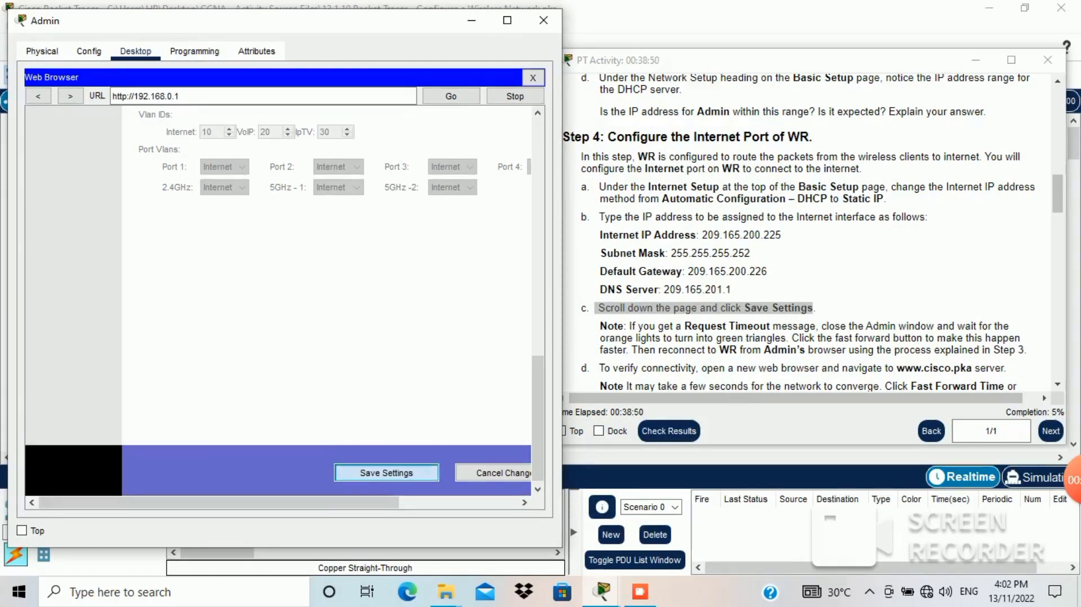
{"action": "left_click", "coordinate": [387, 472]}
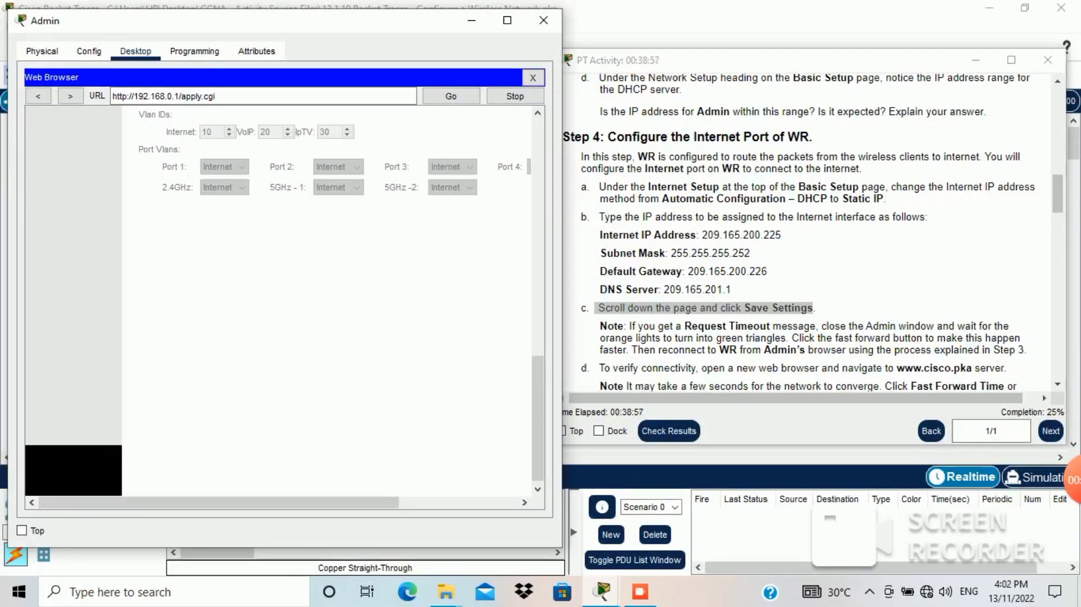
{"action": "left_click_drag", "start_coordinate": [538, 418], "coordinate": [538, 181]}
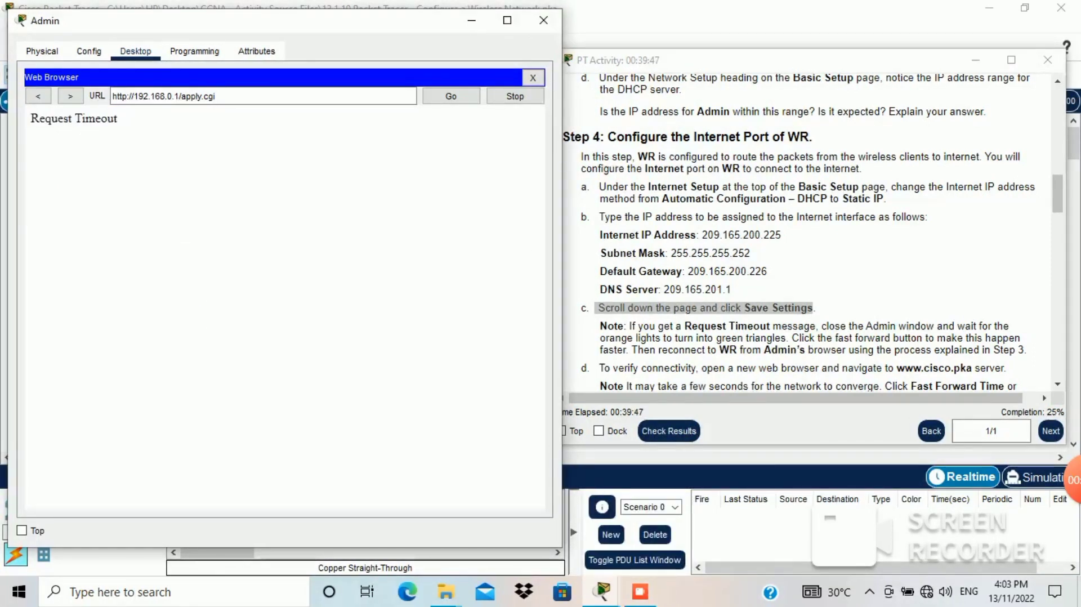
Step: After reading the Request Timeout note, close the Admin PC window
{"action": "left_click", "coordinate": [601, 326]}
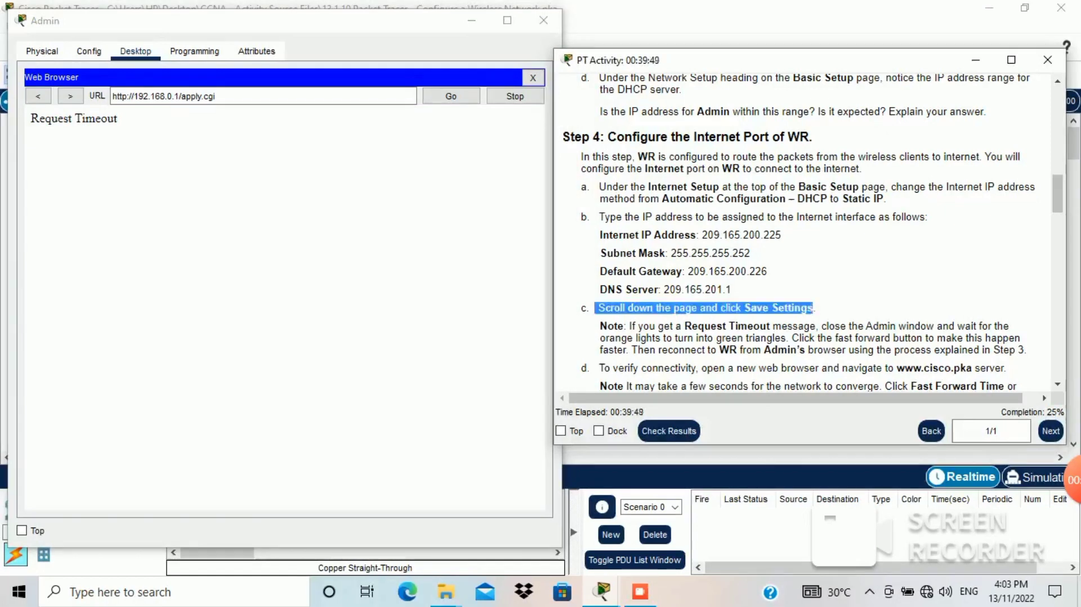
{"action": "left_click_drag", "start_coordinate": [632, 326], "coordinate": [816, 326]}
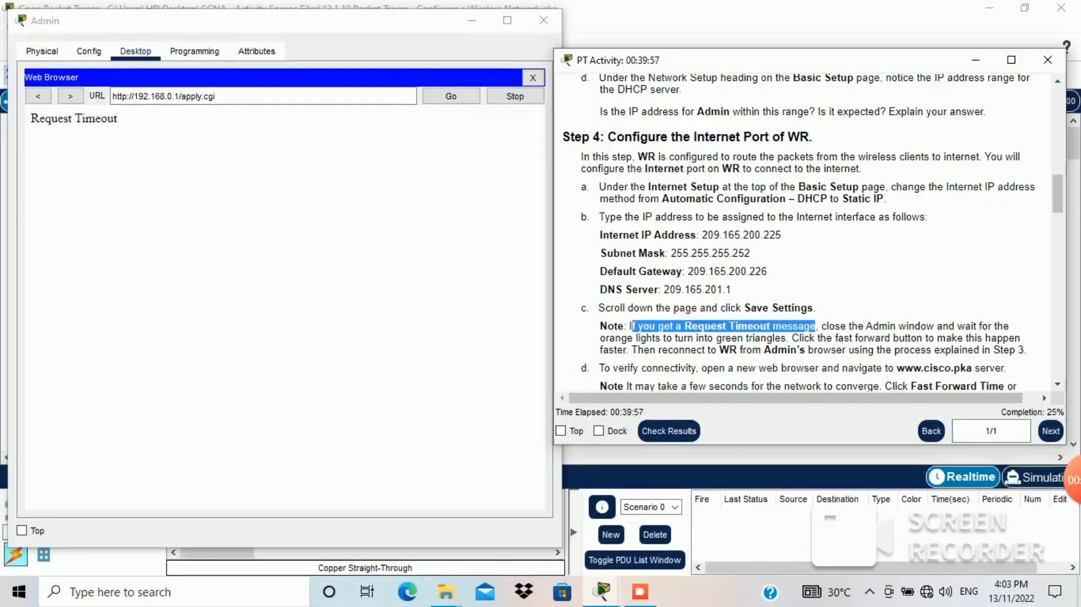
{"action": "left_click_drag", "start_coordinate": [826, 326], "coordinate": [786, 338]}
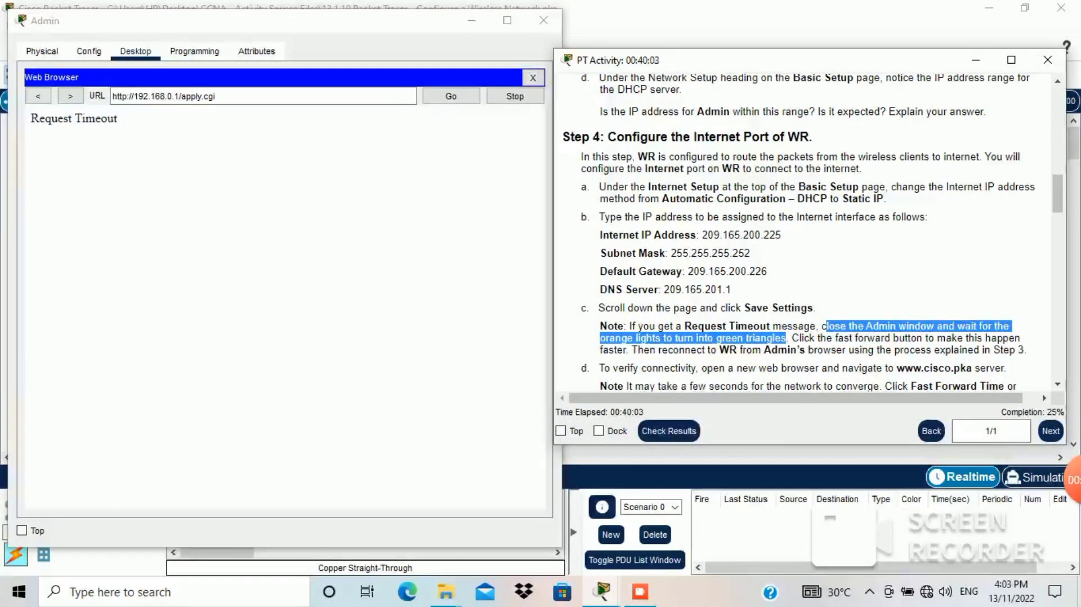
{"action": "left_click", "coordinate": [543, 20]}
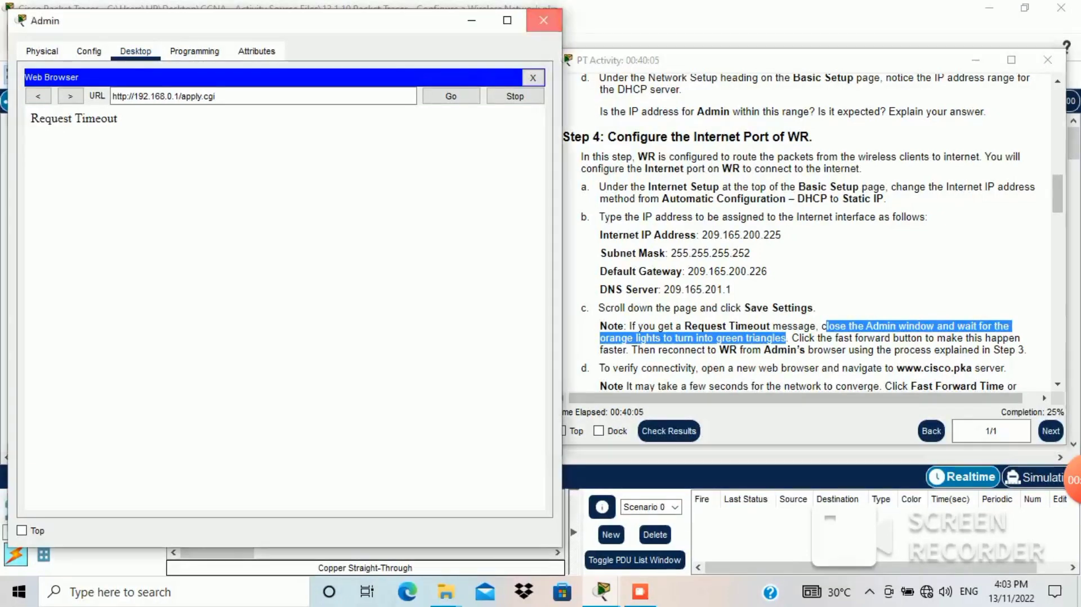
{"action": "left_click", "coordinate": [544, 20]}
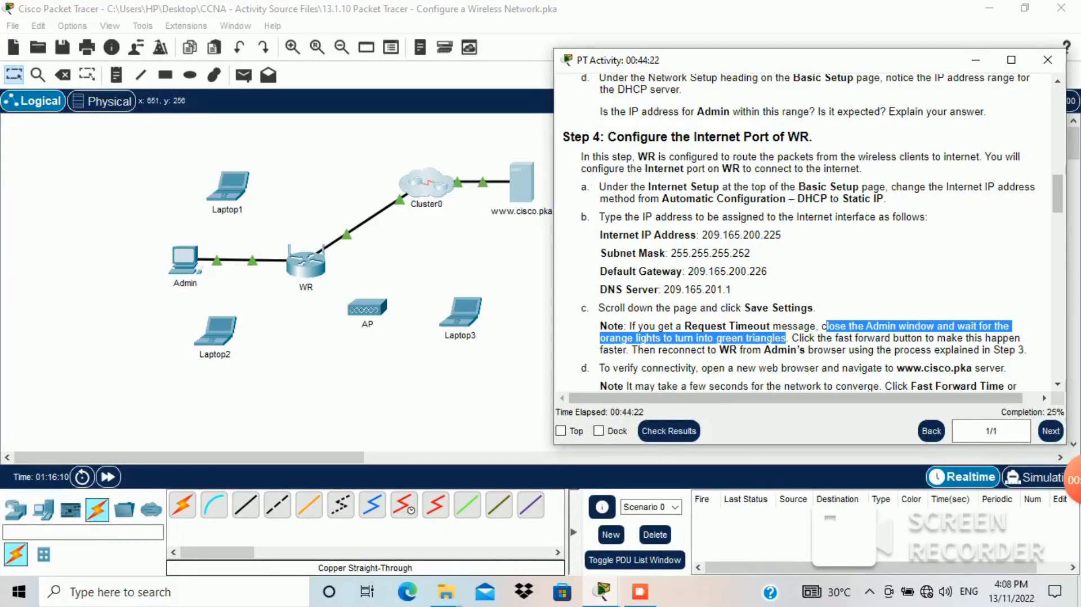
Step: Read the fast-forward advice and step d on verifying connectivity, then open the Admin PC
{"action": "left_click_drag", "start_coordinate": [1059, 194], "coordinate": [1059, 222]}
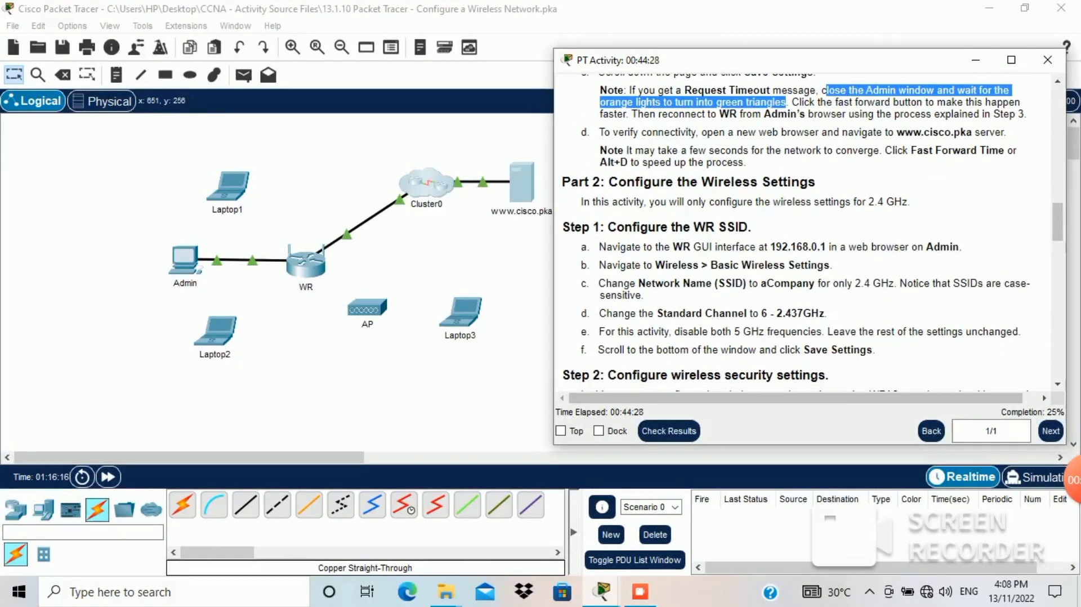
{"action": "left_click_drag", "start_coordinate": [792, 102], "coordinate": [1018, 115]}
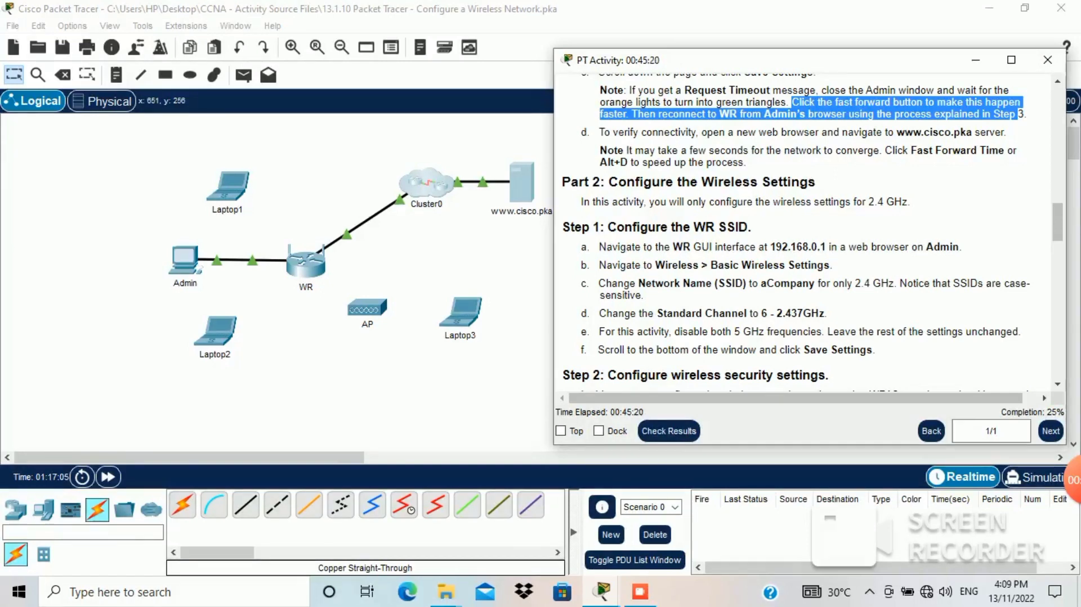
{"action": "left_click", "coordinate": [811, 114]}
{"action": "left_click_drag", "start_coordinate": [598, 132], "coordinate": [1008, 132]}
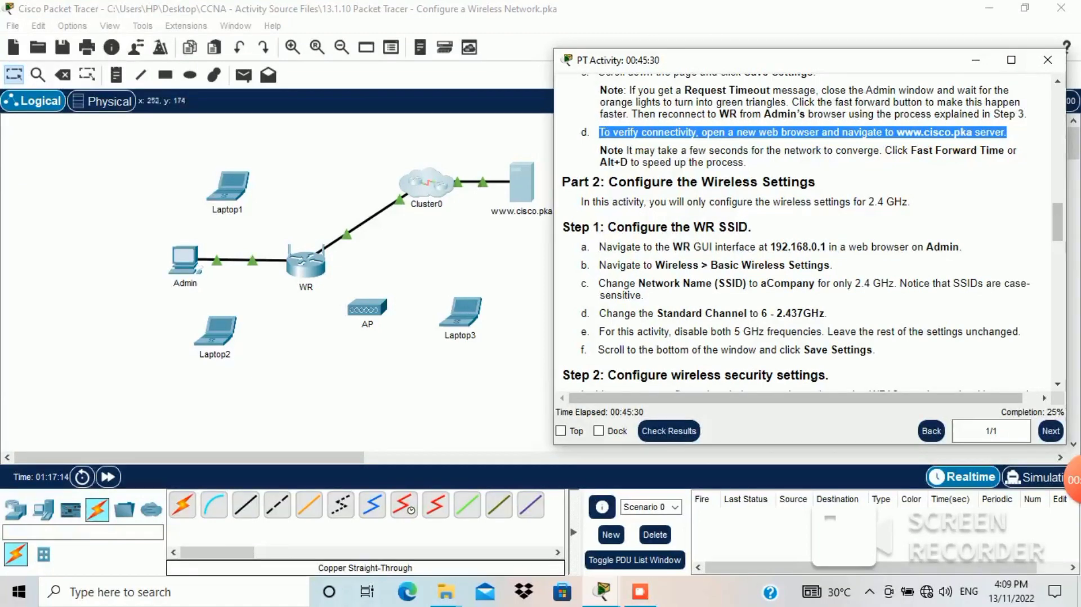
{"action": "left_click", "coordinate": [184, 261]}
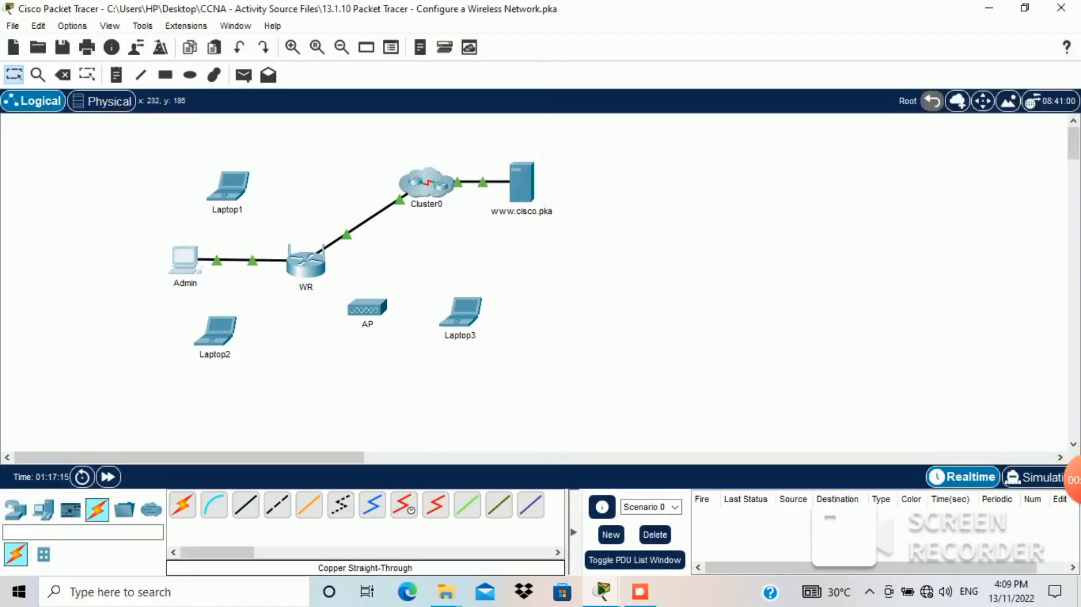
{"action": "mouse_move", "coordinate": [601, 591]}
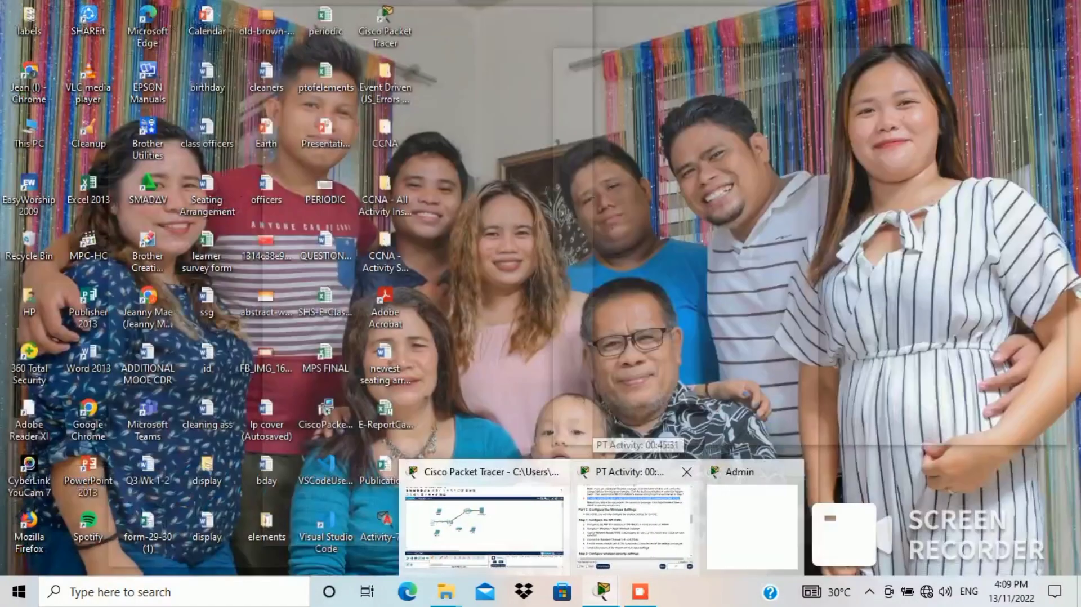
{"action": "left_click", "coordinate": [642, 524]}
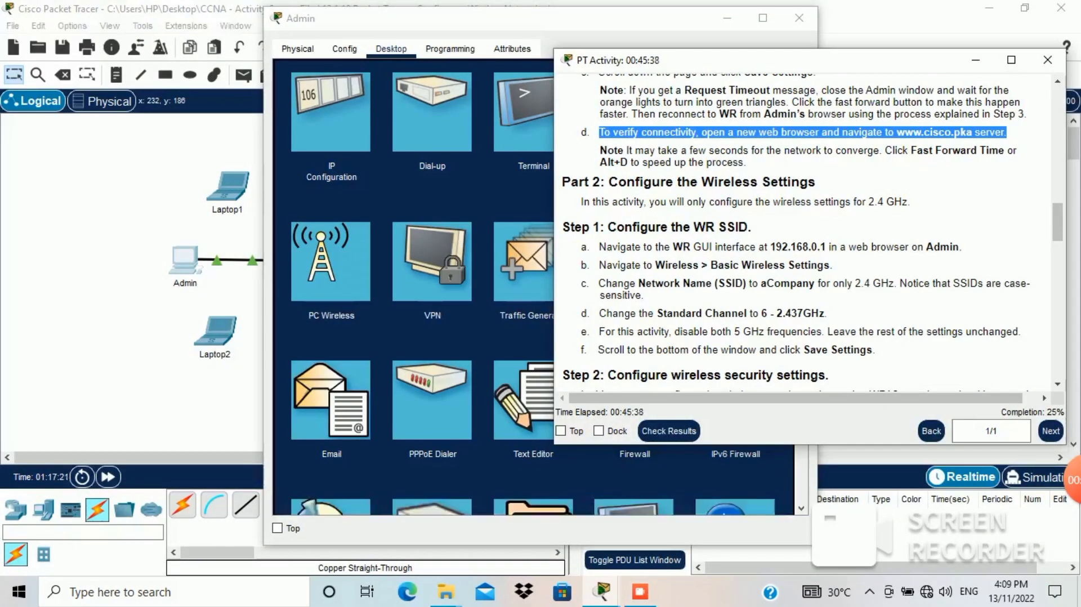
{"action": "left_click_drag", "start_coordinate": [489, 24], "coordinate": [251, 40]}
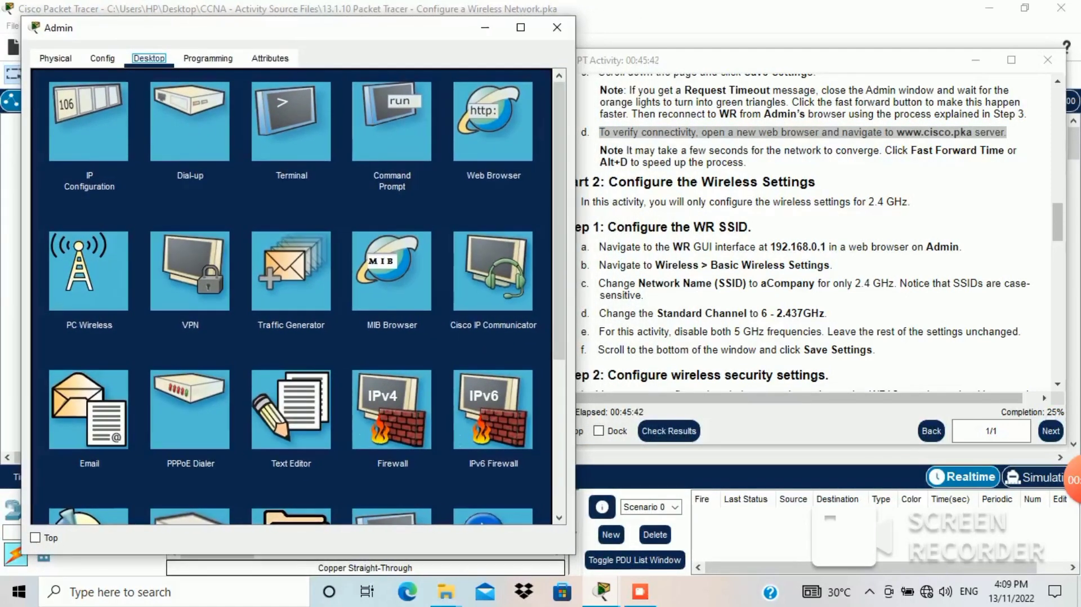
{"action": "left_click", "coordinate": [89, 122]}
{"action": "left_click", "coordinate": [493, 121]}
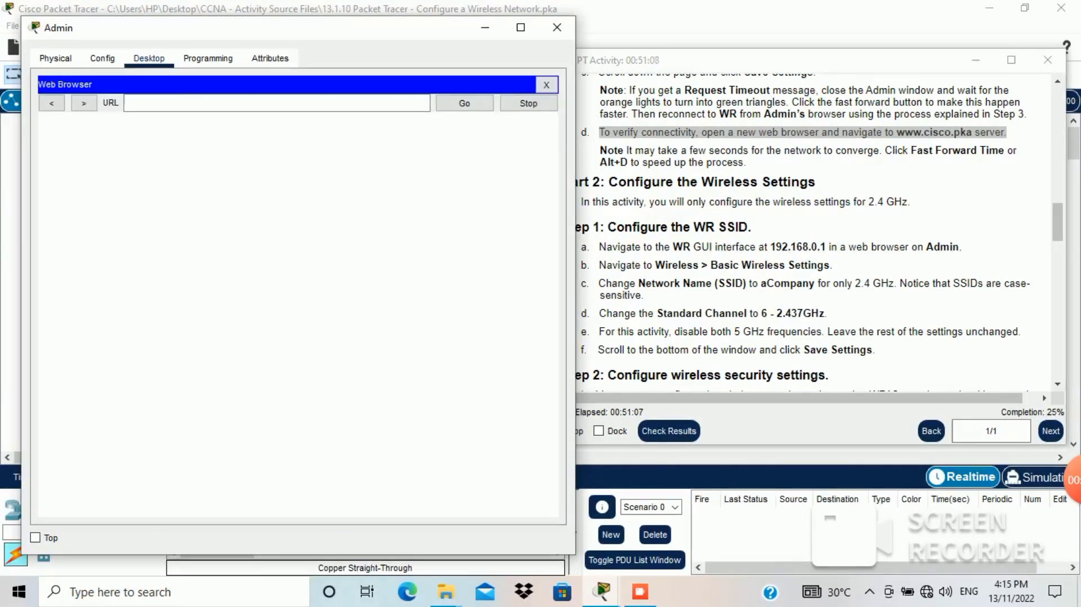
{"action": "mouse_move", "coordinate": [975, 136]}
{"action": "left_mouse_down"}
{"action": "mouse_move", "coordinate": [910, 139]}
{"action": "mouse_move", "coordinate": [972, 132]}
{"action": "left_mouse_up"}
{"action": "key", "text": "ctrl+c"}
{"action": "left_click", "coordinate": [917, 133]}
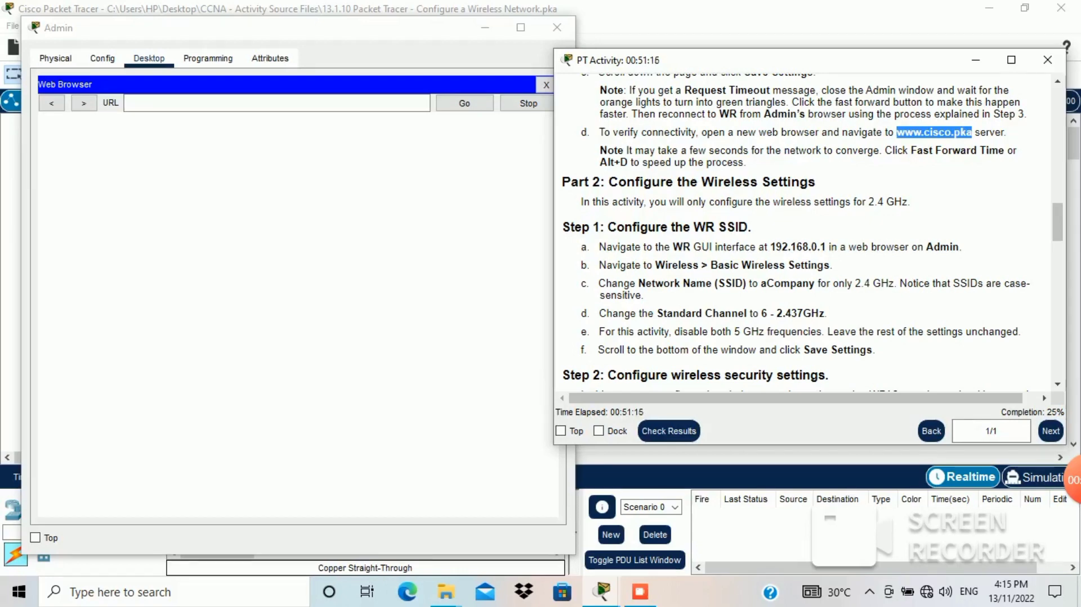
{"action": "left_click", "coordinate": [276, 103]}
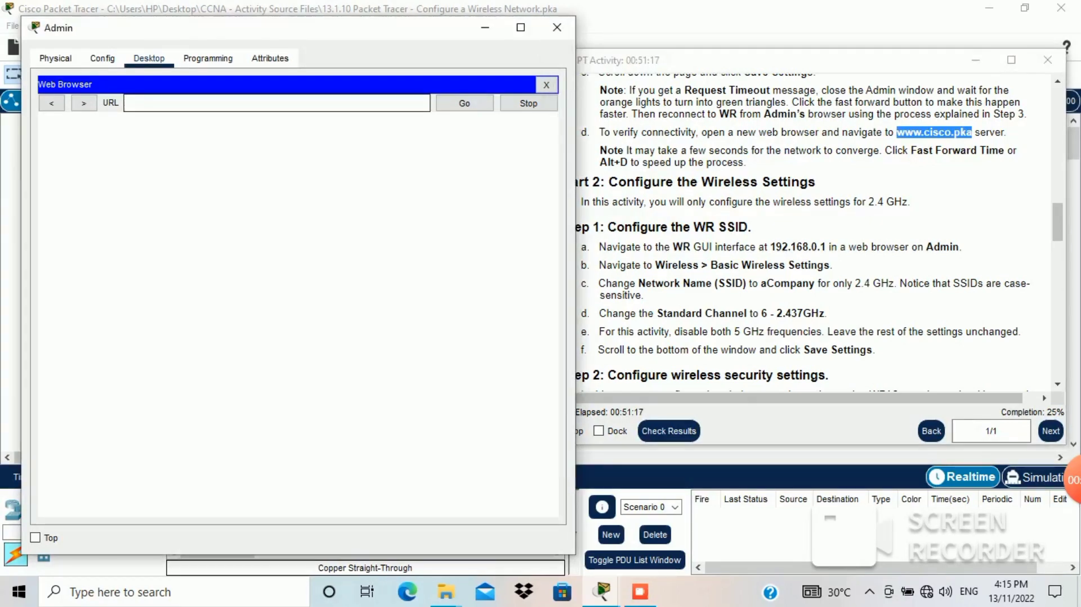
{"action": "key", "text": "ctrl+v"}
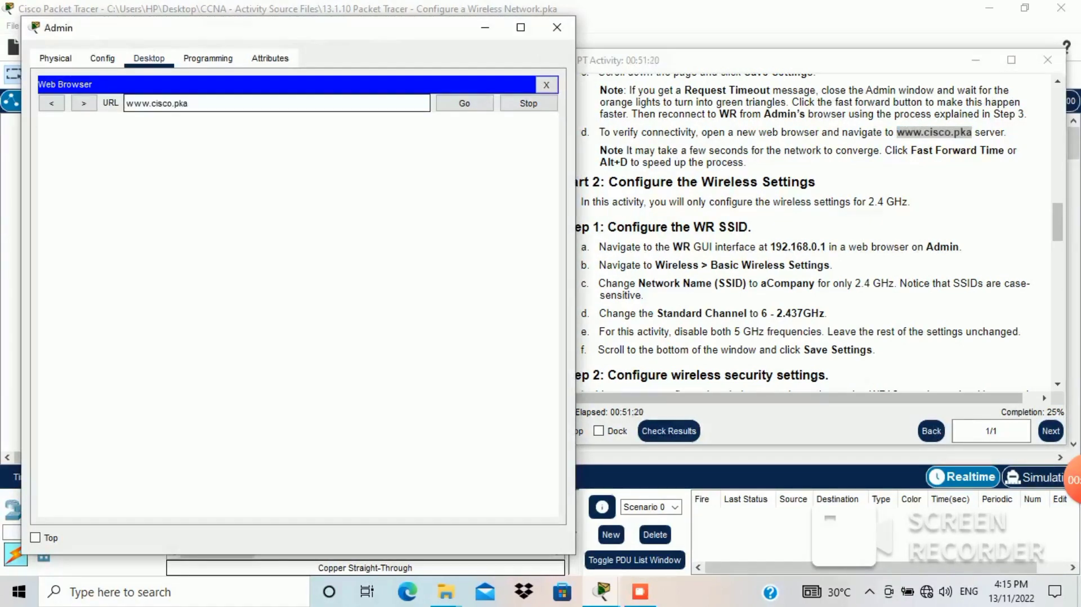
{"action": "key", "text": "Return"}
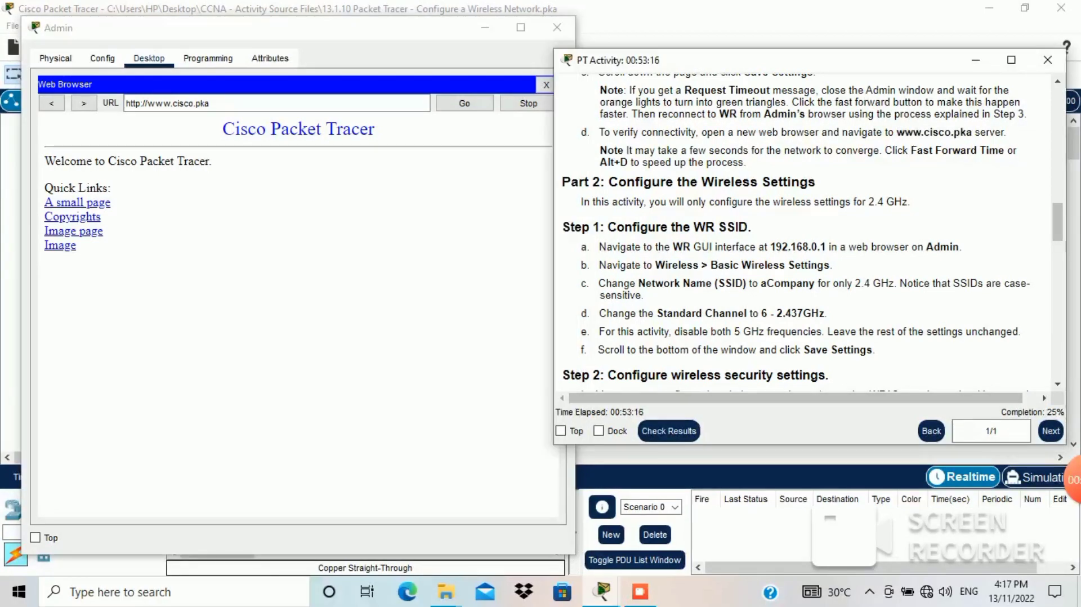
Step: Highlight the 2.4 GHz-only note and Step 1a about reaching WR at 192.168.0.1
{"action": "left_click_drag", "start_coordinate": [581, 202], "coordinate": [911, 202]}
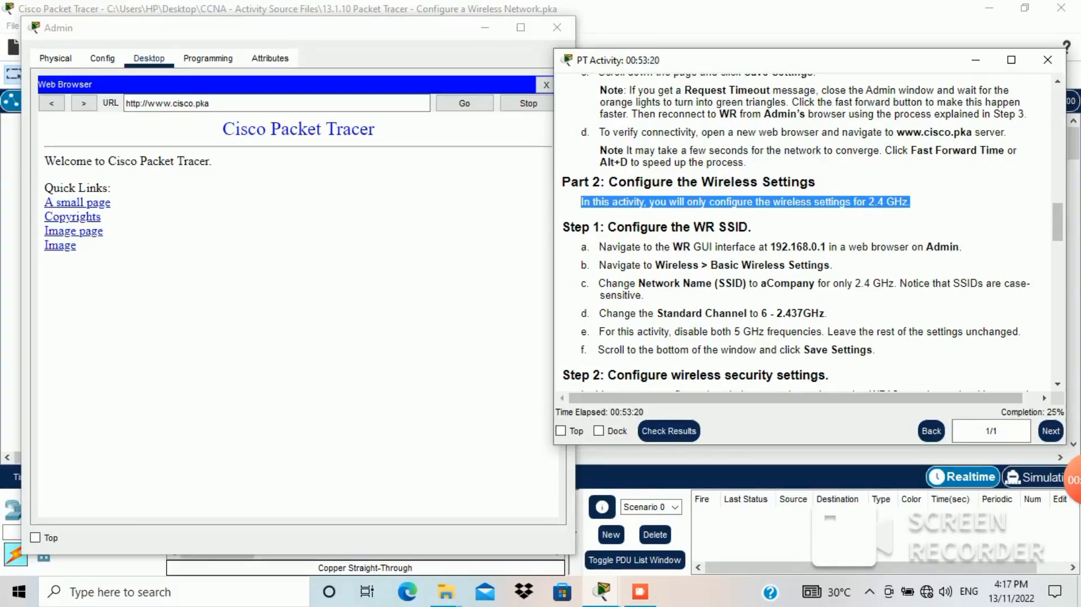
{"action": "left_click_drag", "start_coordinate": [571, 227], "coordinate": [752, 227]}
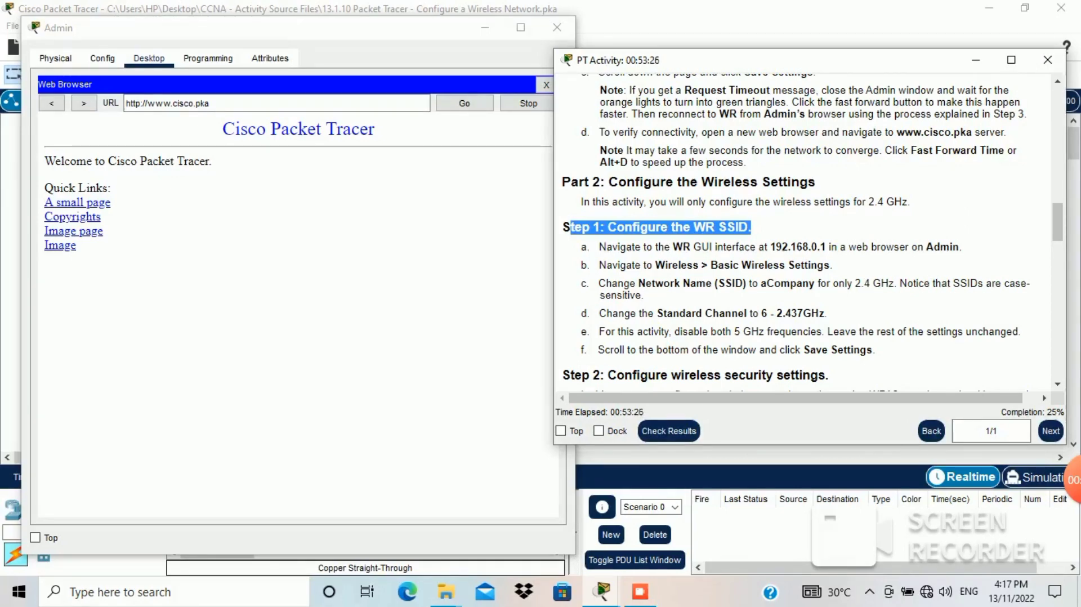
{"action": "left_click_drag", "start_coordinate": [599, 247], "coordinate": [963, 247]}
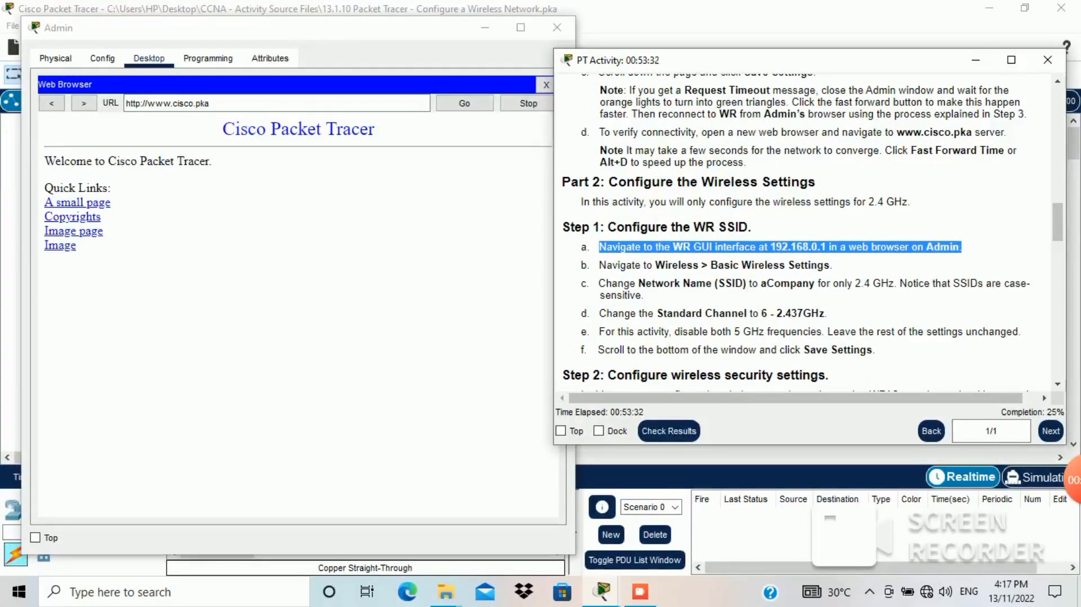
Step: Browse to 192.168.0.1 and log in to WR with the router's user name and password
{"action": "left_click", "coordinate": [237, 104]}
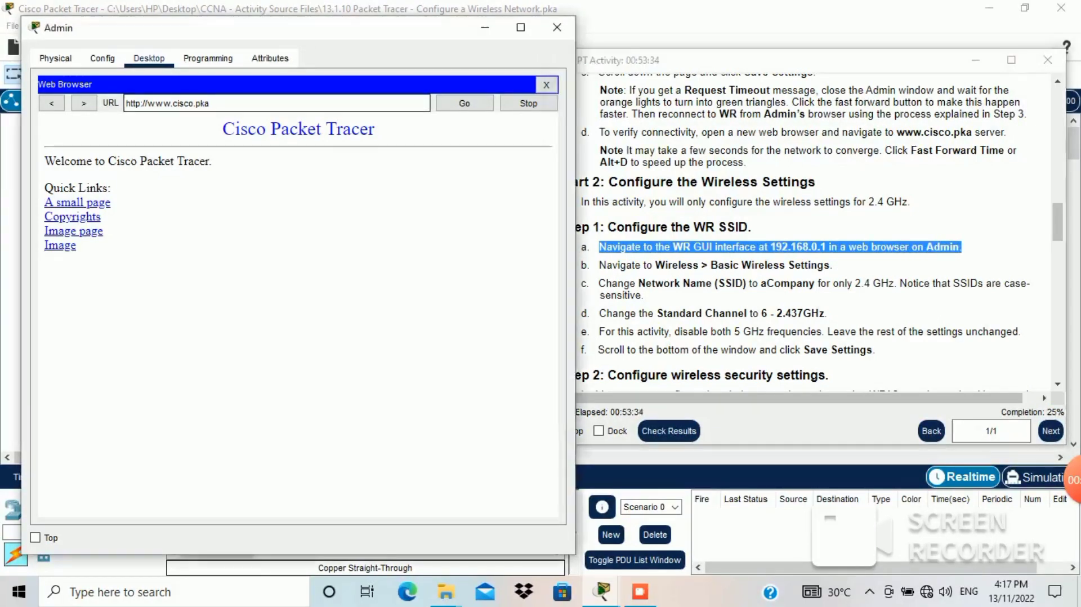
{"action": "key", "text": "BackSpace"}
{"action": "key", "text": "BackSpace"}
{"action": "key", "text": "BackSpace"}
{"action": "key", "text": "BackSpace"}
{"action": "key", "text": "BackSpace"}
{"action": "key", "text": "BackSpace"}
{"action": "key", "text": "BackSpace"}
{"action": "key", "text": "BackSpace"}
{"action": "key", "text": "BackSpace"}
{"action": "key", "text": "BackSpace"}
{"action": "key", "text": "BackSpace"}
{"action": "key", "text": "BackSpace"}
{"action": "key", "text": "BackSpace"}
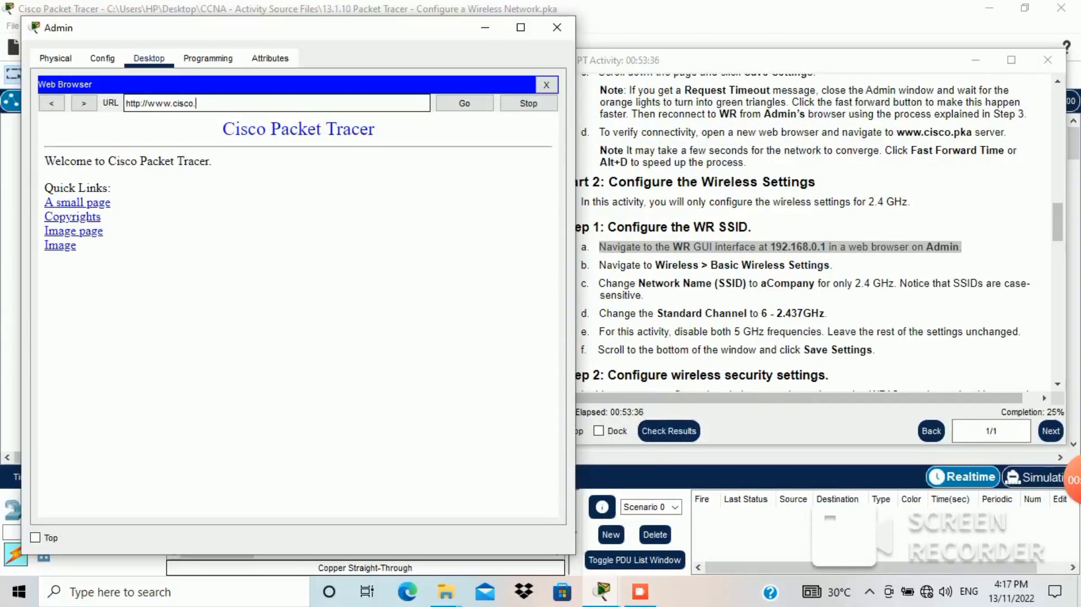
{"action": "key", "text": "BackSpace"}
{"action": "key", "text": "BackSpace"}
{"action": "key", "text": "BackSpace"}
{"action": "key", "text": "BackSpace"}
{"action": "key", "text": "BackSpace"}
{"action": "key", "text": "BackSpace"}
{"action": "key", "text": "BackSpace"}
{"action": "type", "text": "192.168.0.1"}
{"action": "key", "text": "Return"}
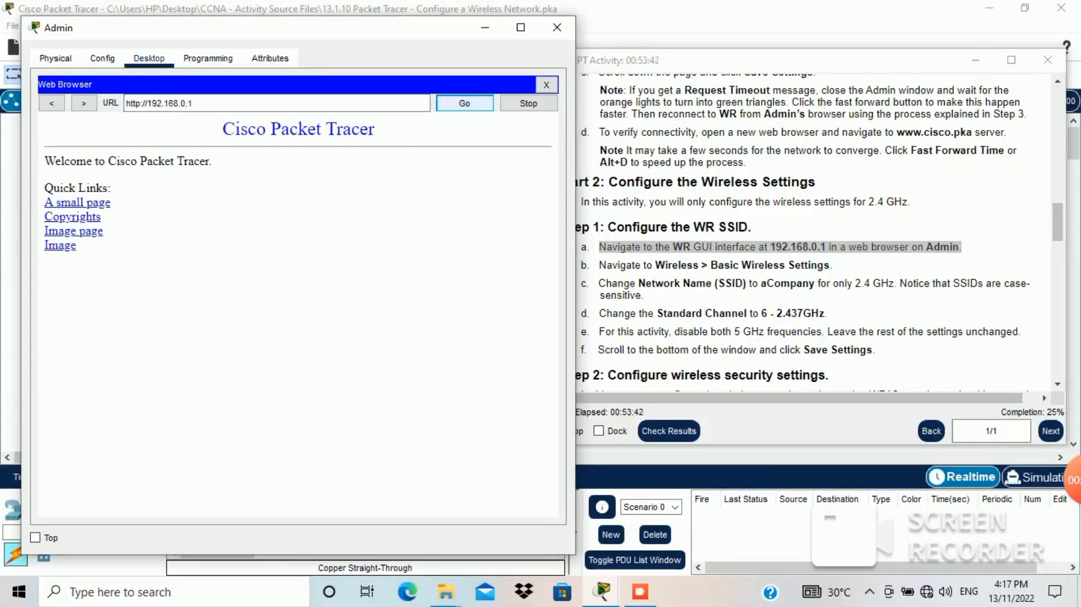
{"action": "type", "text": "admin"}
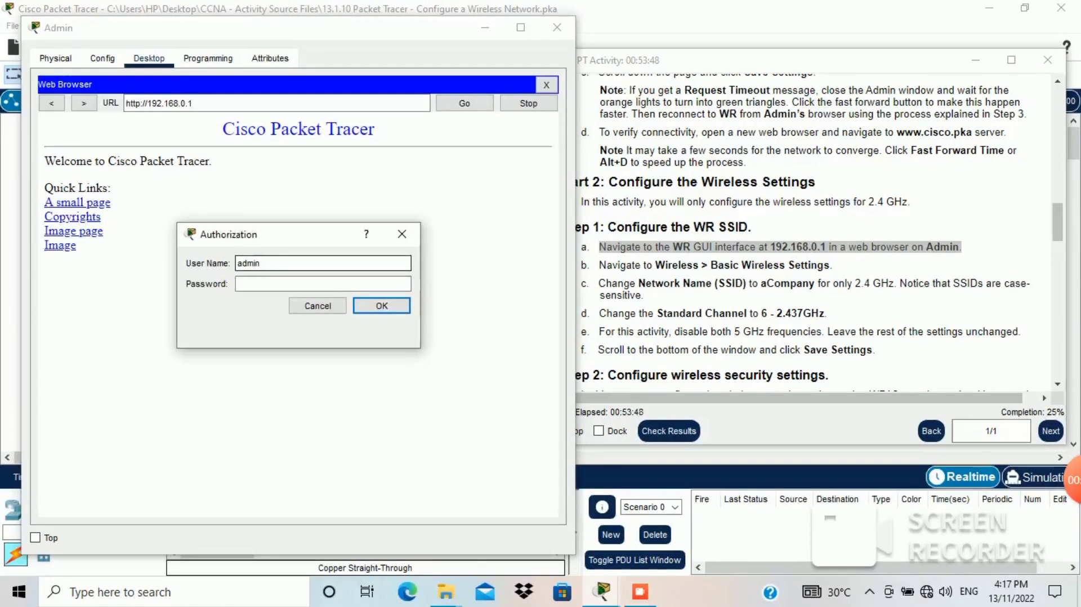
{"action": "key", "text": "Tab"}
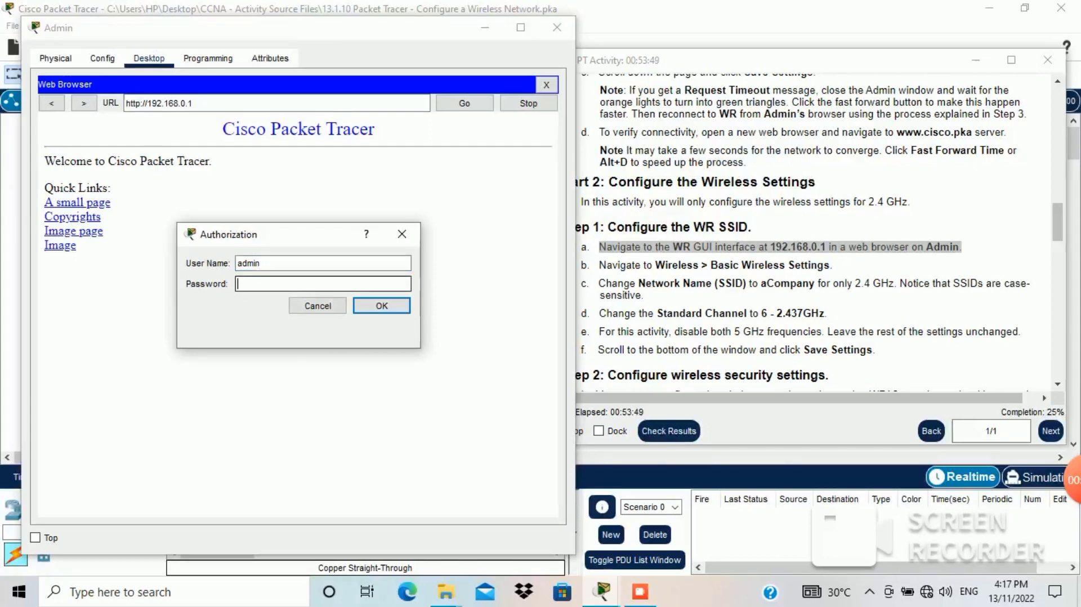
{"action": "type", "text": "admin"}
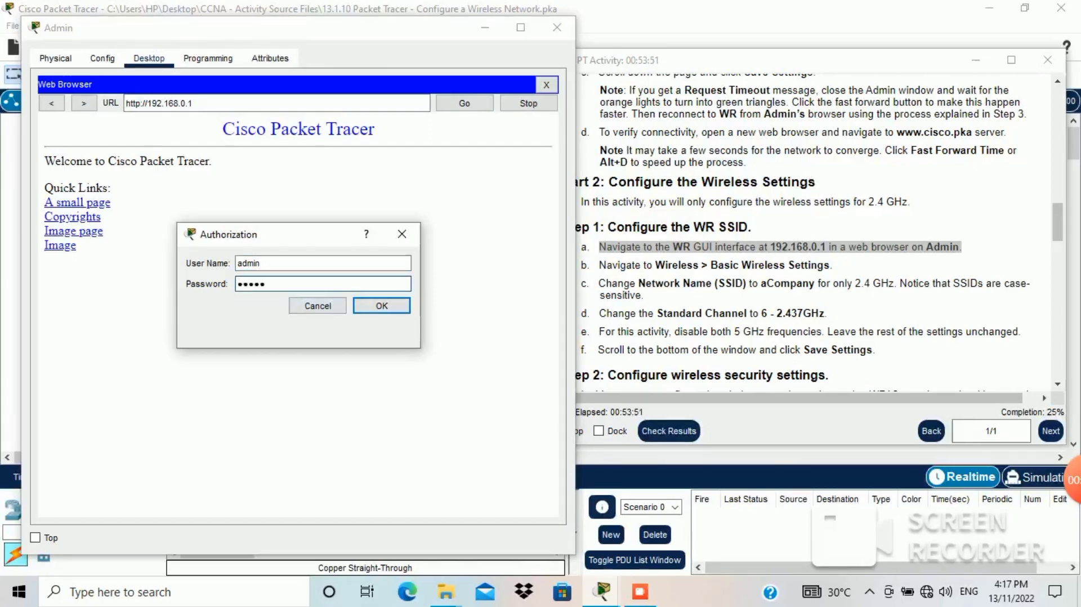
{"action": "key", "text": "Return"}
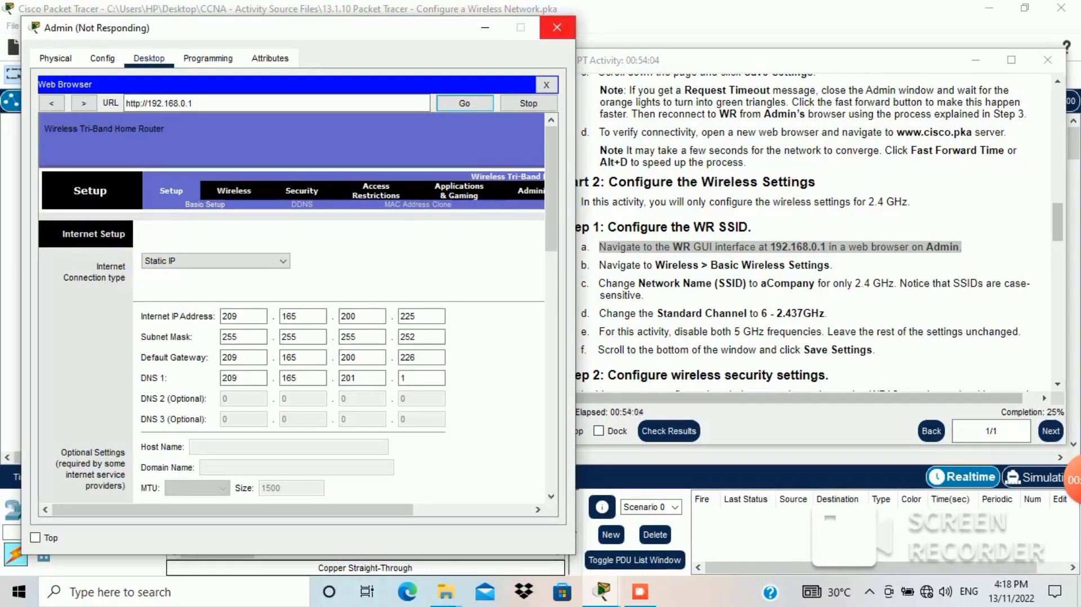
Step: Mark step b in the activity and open WR's Basic Wireless Settings page in Admin's browser
{"action": "scroll", "coordinate": [292, 304], "scroll_direction": "down", "scroll_amount": 15}
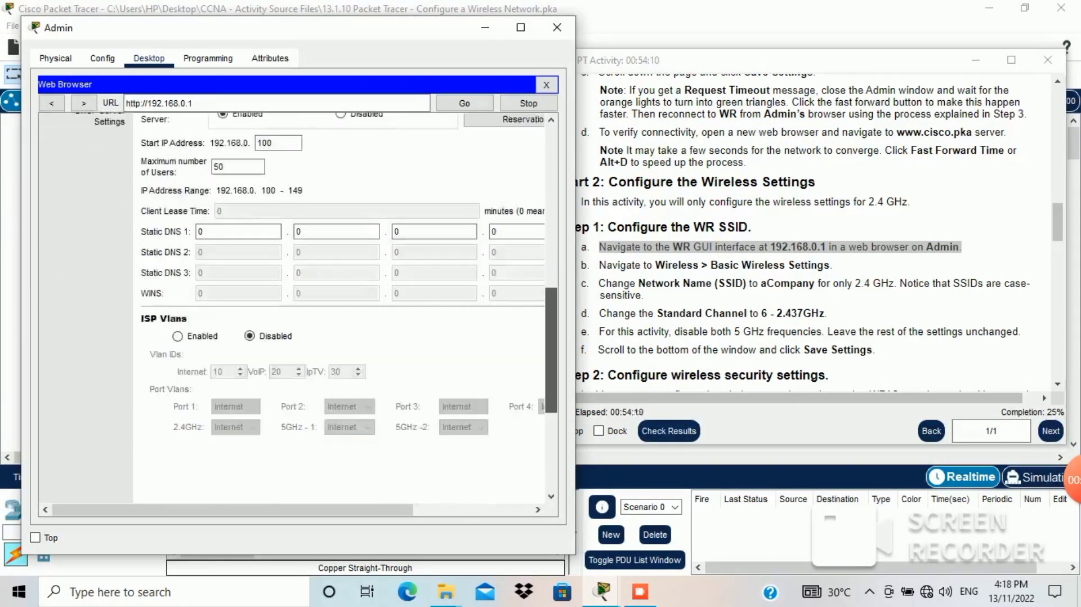
{"action": "scroll", "coordinate": [291, 304], "scroll_direction": "up", "scroll_amount": 15}
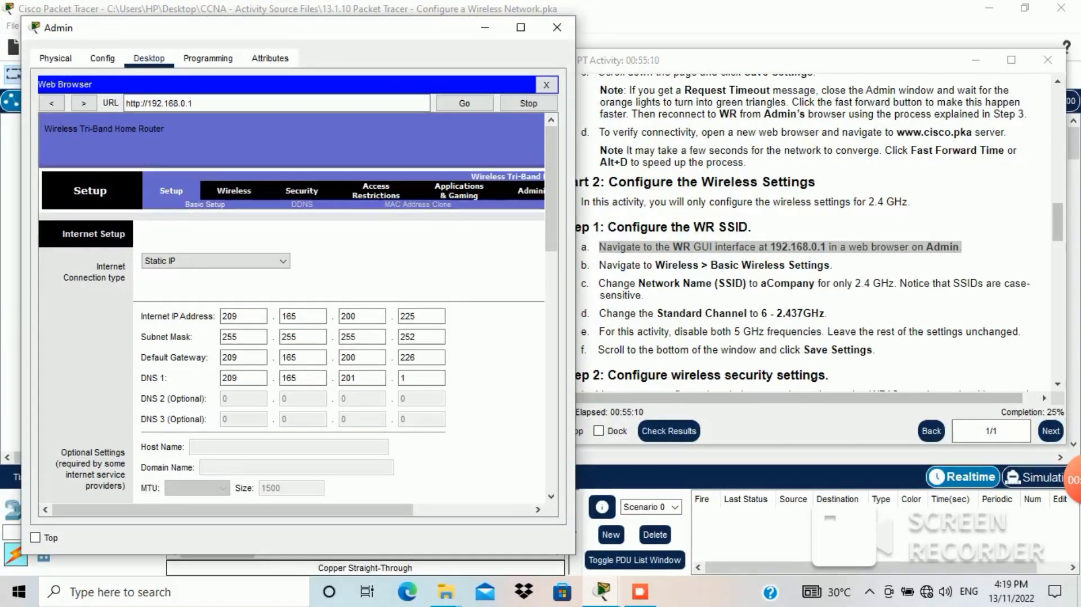
{"action": "key", "text": "alt+Tab"}
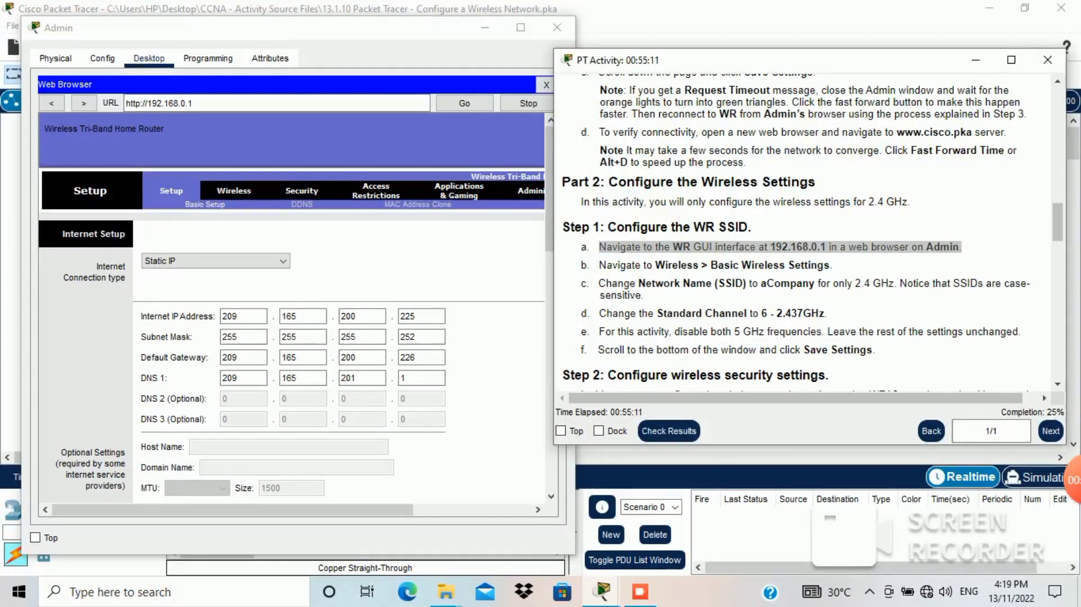
{"action": "triple_click", "coordinate": [715, 265]}
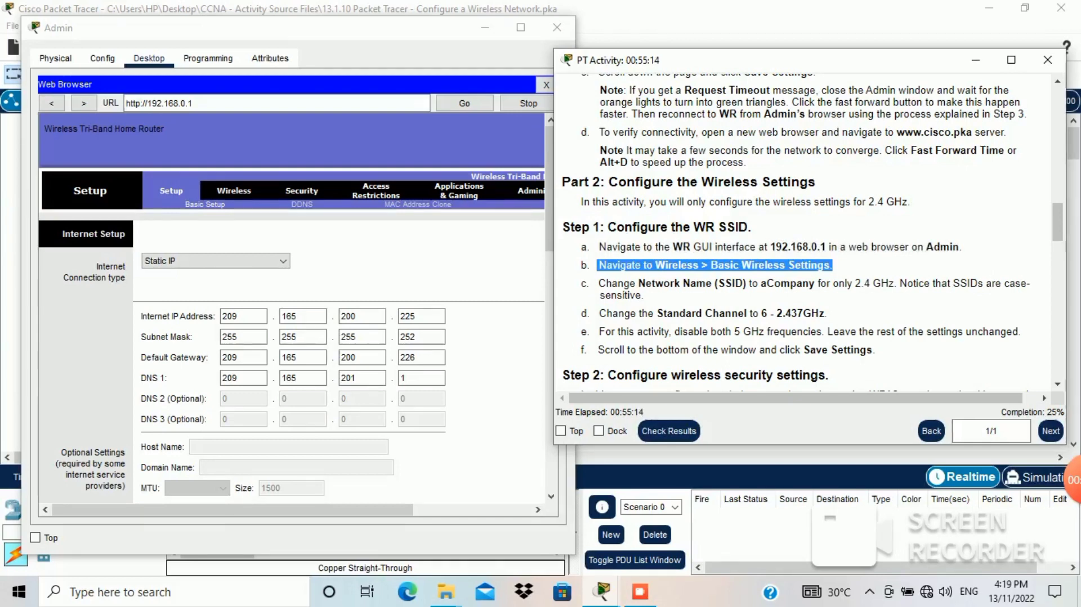
{"action": "key", "text": "alt+Tab"}
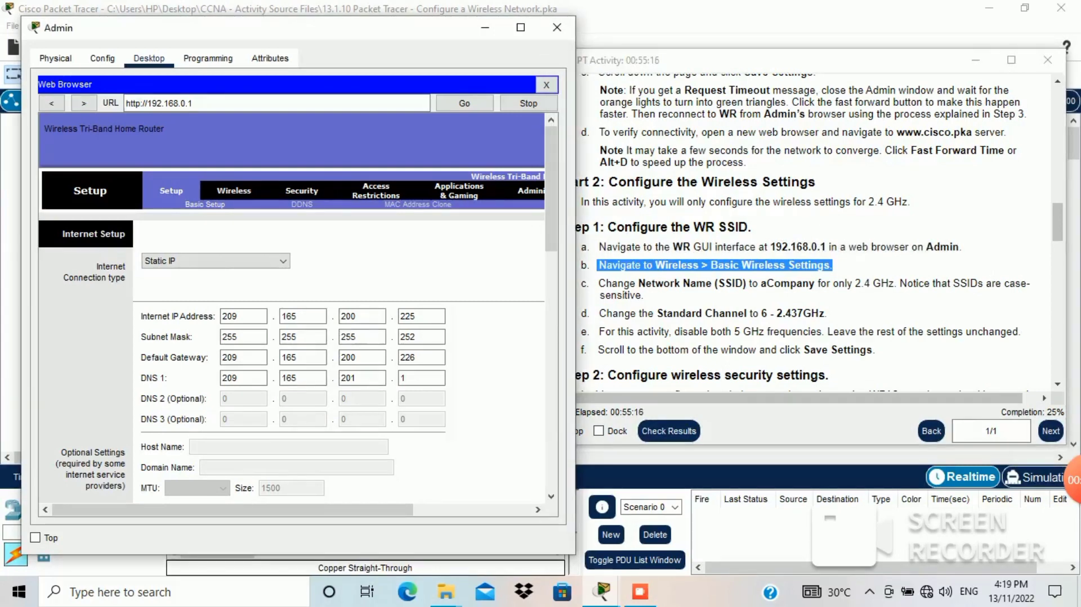
{"action": "left_click", "coordinate": [234, 191]}
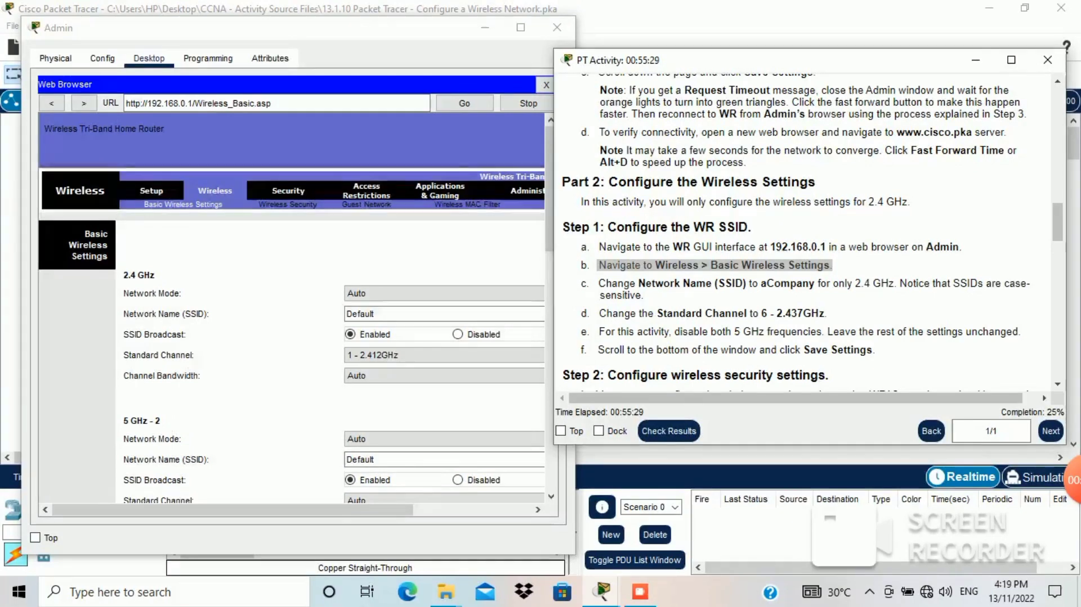
Step: Replace the 2.4 GHz SSID Default with aCompnay
{"action": "left_click_drag", "start_coordinate": [549, 207], "coordinate": [549, 258]}
{"action": "left_click_drag", "start_coordinate": [551, 259], "coordinate": [633, 253]}
{"action": "left_click", "coordinate": [396, 153]}
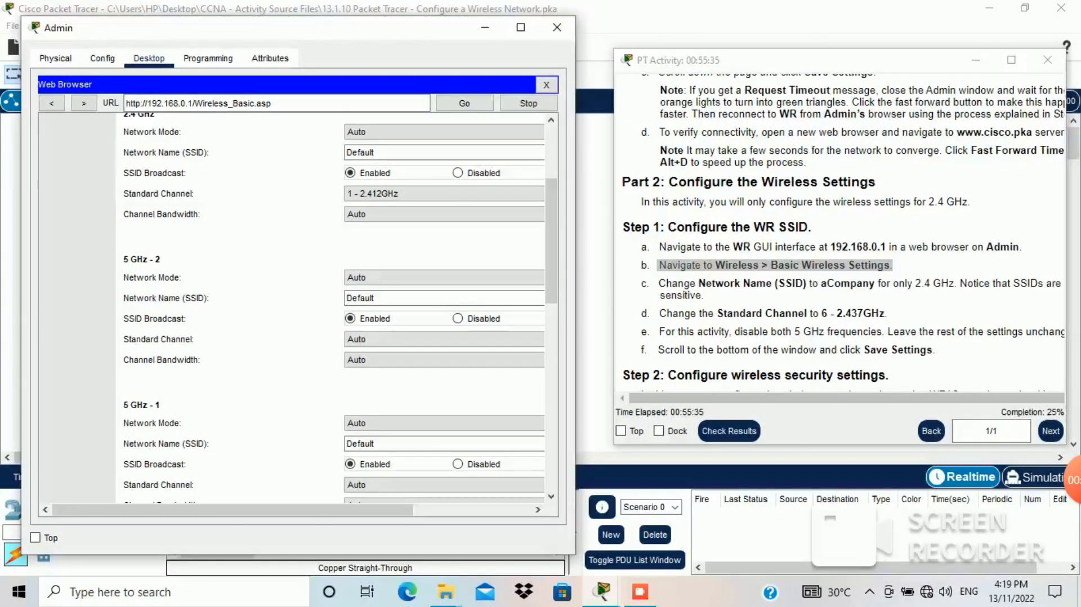
{"action": "mouse_move", "coordinate": [576, 221]}
{"action": "left_mouse_down"}
{"action": "mouse_move", "coordinate": [602, 221]}
{"action": "mouse_move", "coordinate": [578, 236]}
{"action": "mouse_move", "coordinate": [579, 223]}
{"action": "left_mouse_up"}
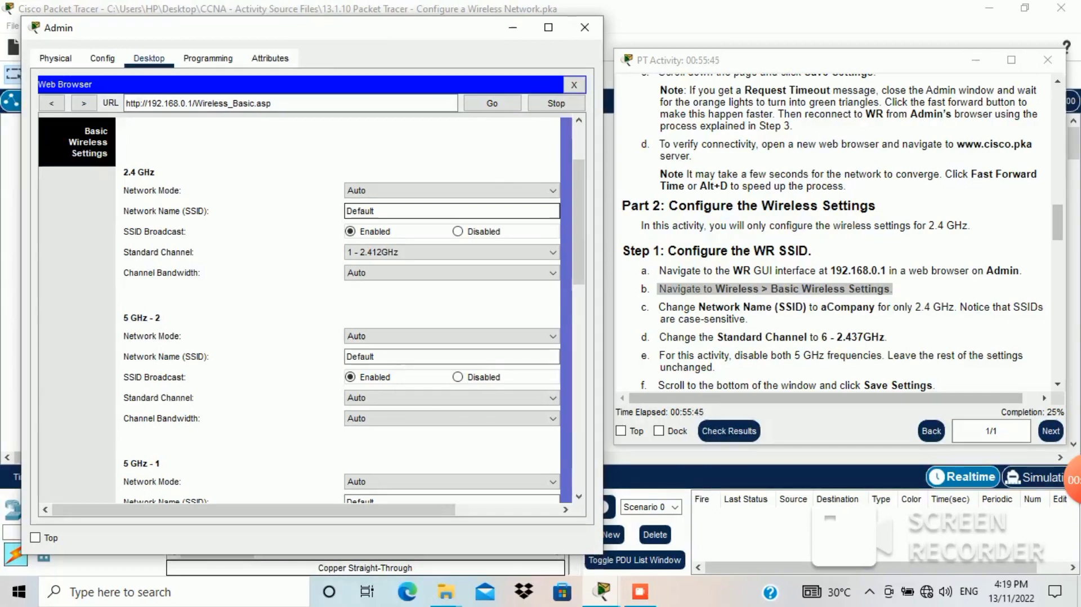
{"action": "key", "text": "BackSpace"}
{"action": "key", "text": "BackSpace"}
{"action": "key", "text": "BackSpace"}
{"action": "key", "text": "BackSpace"}
{"action": "key", "text": "BackSpace"}
{"action": "key", "text": "BackSpace"}
{"action": "key", "text": "BackSpace"}
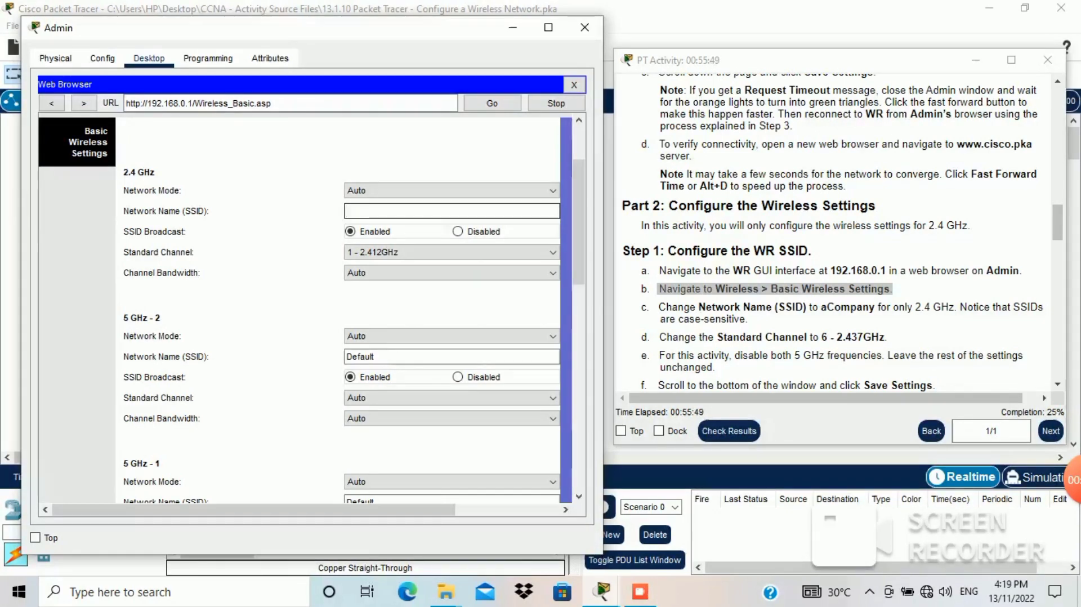
{"action": "type", "text": "aCompnay"}
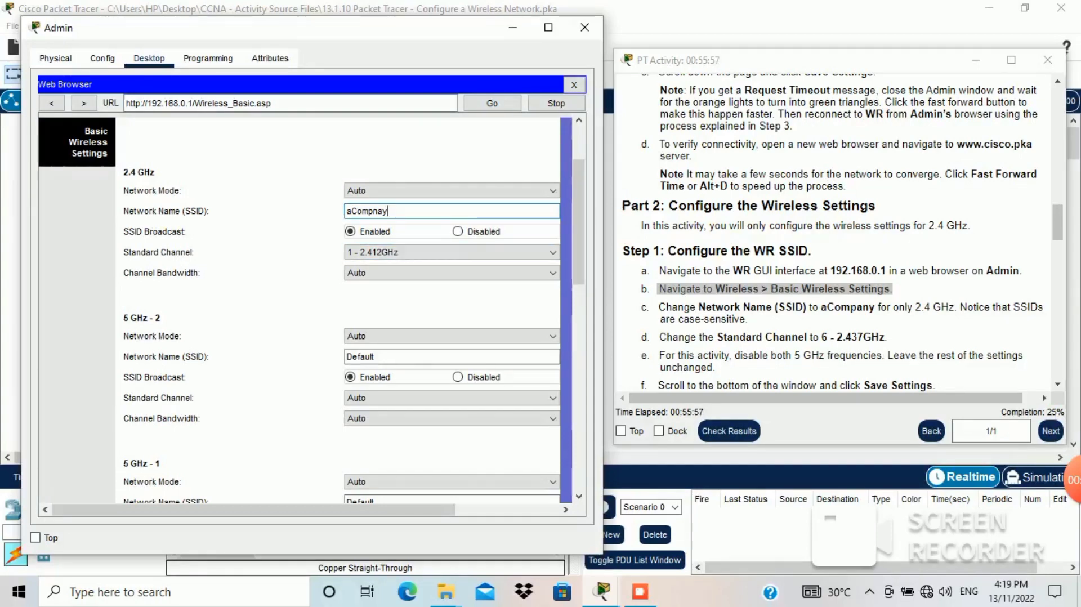
Step: Set the 2.4 GHz standard channel to 6 - 2.437GHz
{"action": "left_click", "coordinate": [773, 337]}
{"action": "left_click_drag", "start_coordinate": [820, 307], "coordinate": [748, 320]}
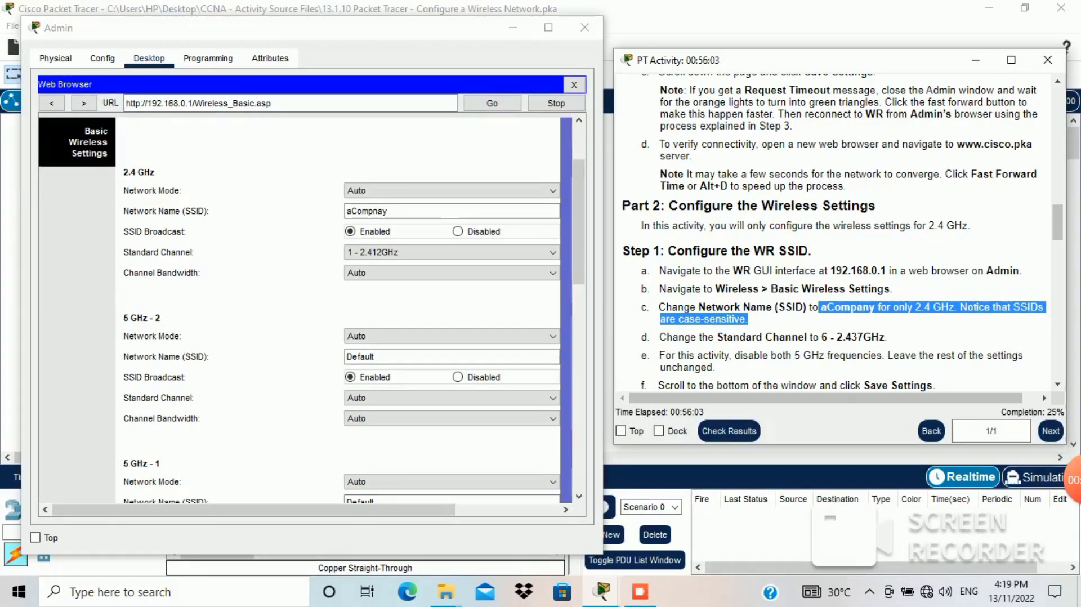
{"action": "left_click_drag", "start_coordinate": [659, 337], "coordinate": [885, 337]}
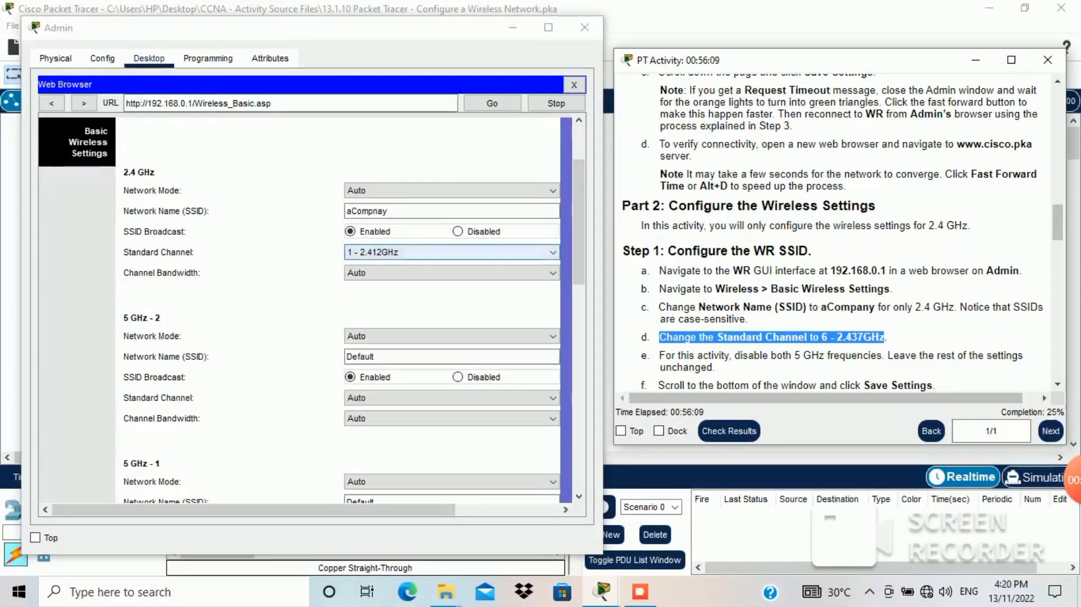
{"action": "left_click", "coordinate": [450, 251]}
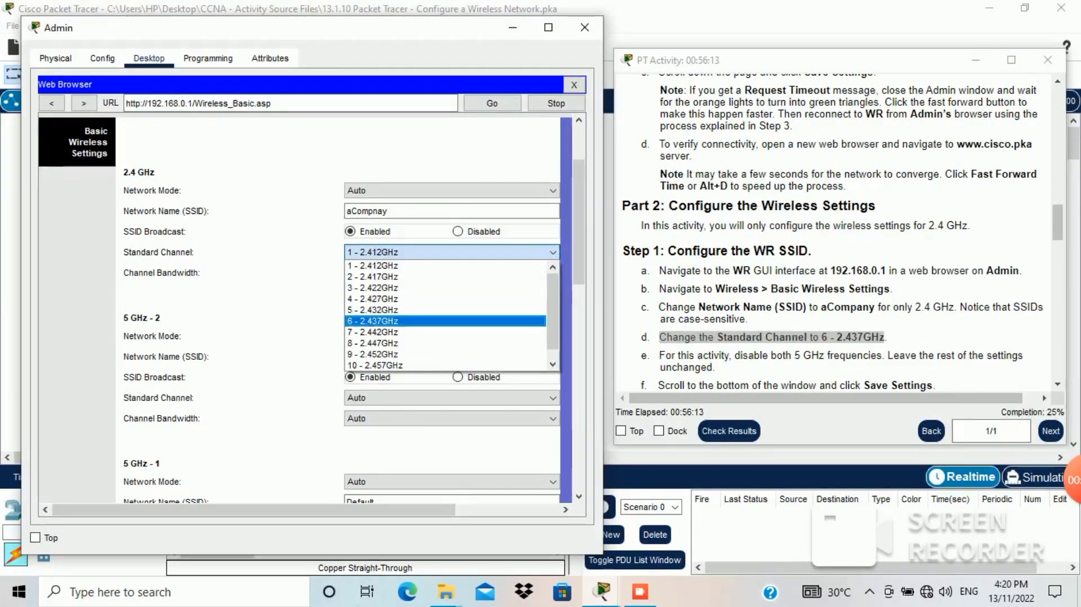
{"action": "left_click", "coordinate": [445, 320]}
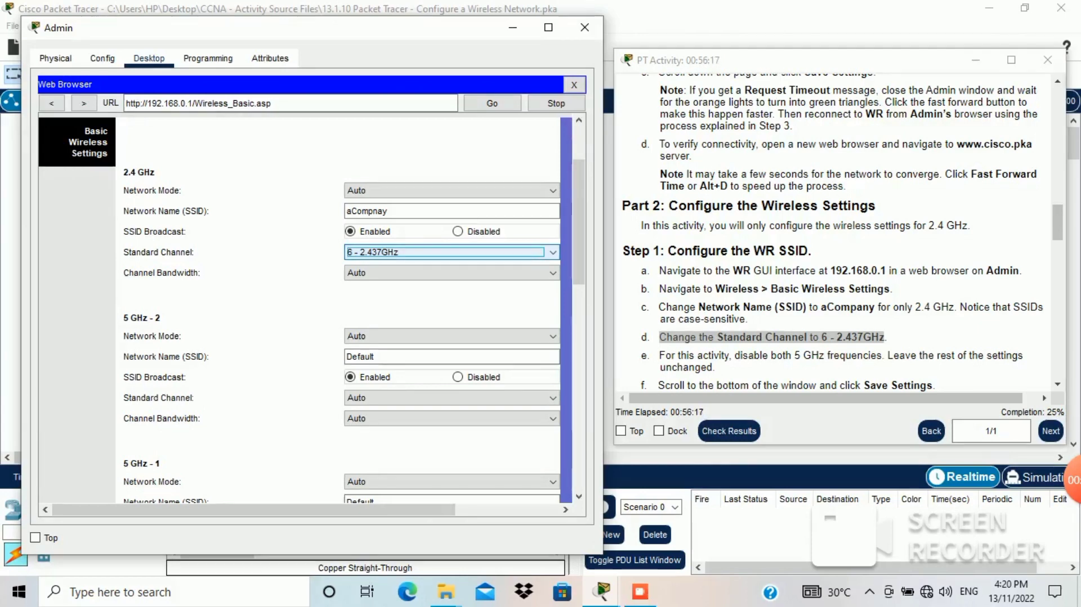
Step: Disable SSID broadcast on both 5 GHz bands (5 GHz - 1 and 5 GHz - 2)
{"action": "left_click", "coordinate": [834, 356]}
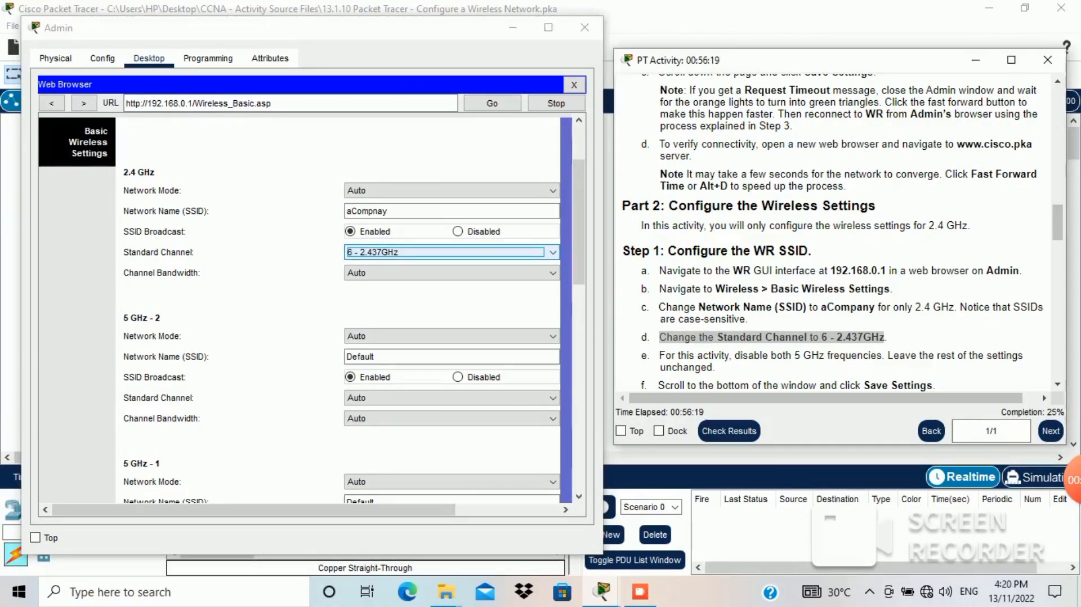
{"action": "left_click_drag", "start_coordinate": [660, 356], "coordinate": [715, 368]}
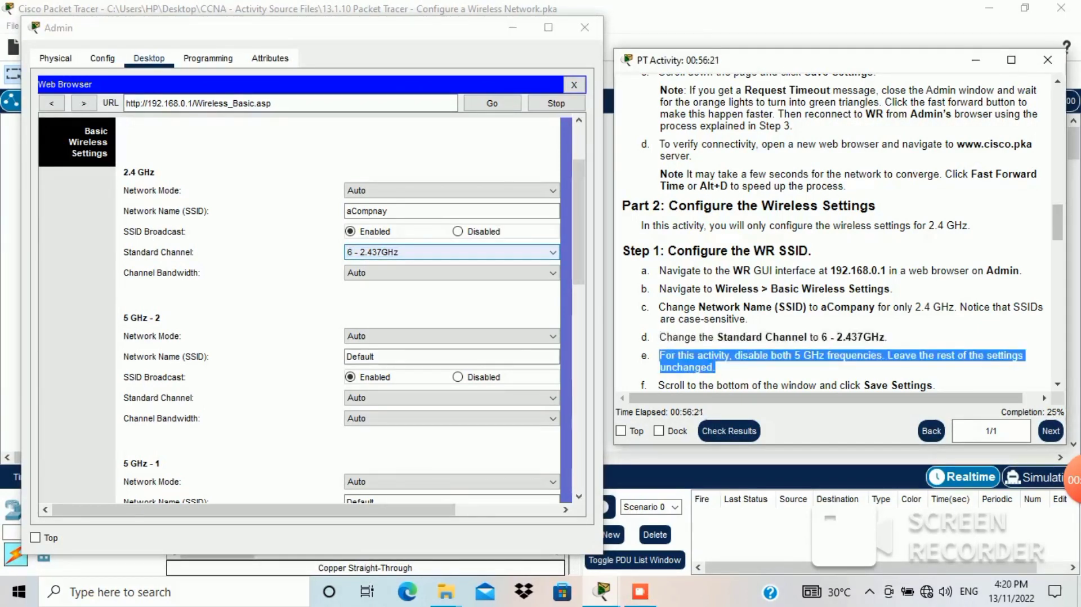
{"action": "scroll", "coordinate": [834, 225], "scroll_direction": "down", "scroll_amount": 5}
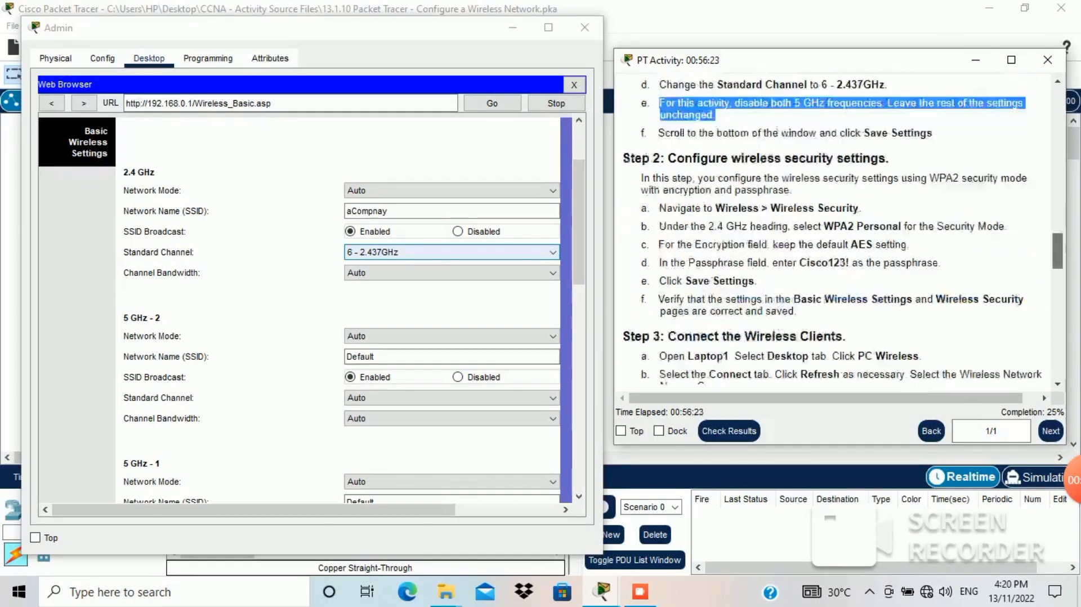
{"action": "scroll", "coordinate": [833, 225], "scroll_direction": "down", "scroll_amount": 5}
{"action": "scroll", "coordinate": [834, 225], "scroll_direction": "up", "scroll_amount": 5}
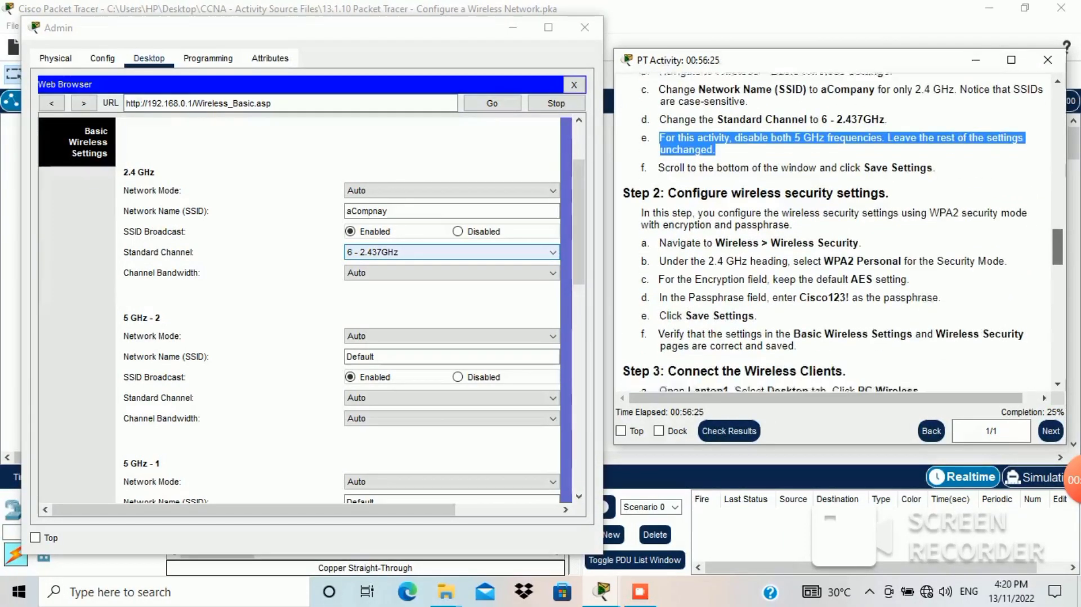
{"action": "scroll", "coordinate": [833, 225], "scroll_direction": "down", "scroll_amount": 1}
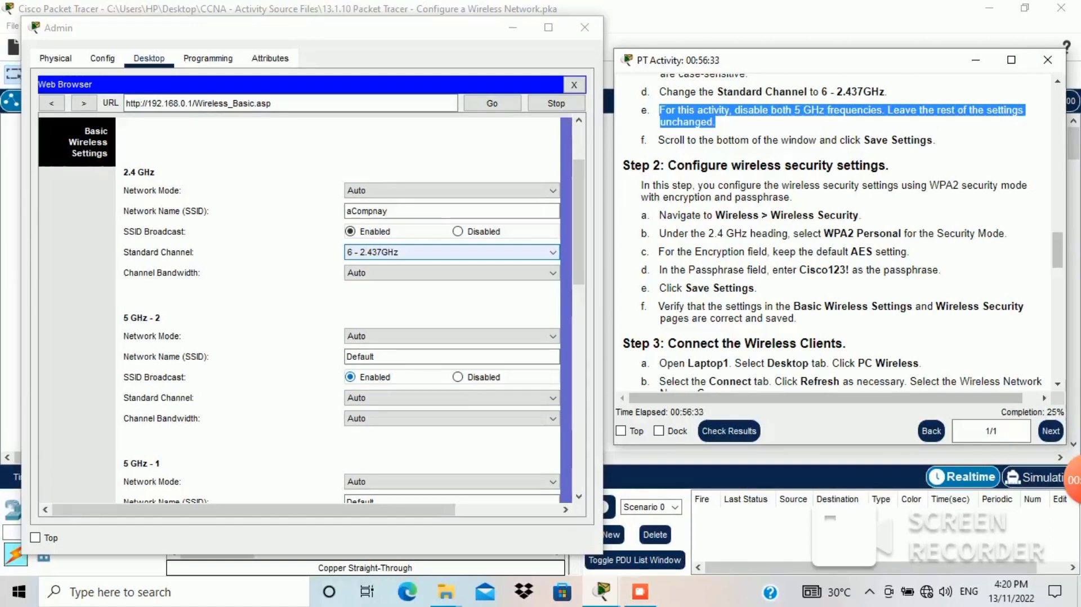
{"action": "left_click", "coordinate": [459, 377]}
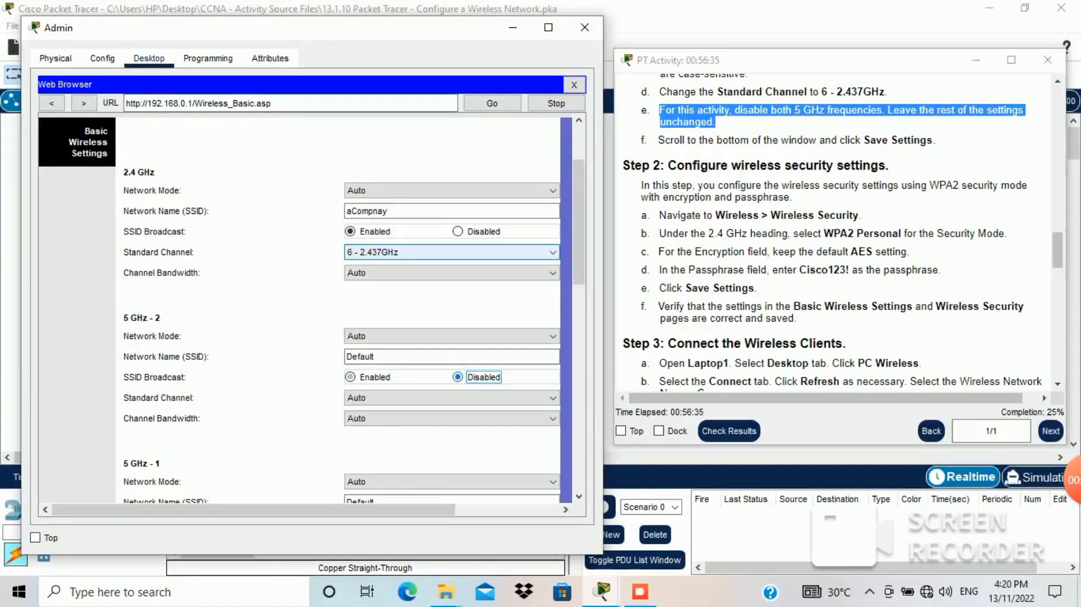
{"action": "scroll", "coordinate": [298, 309], "scroll_direction": "down", "scroll_amount": 5}
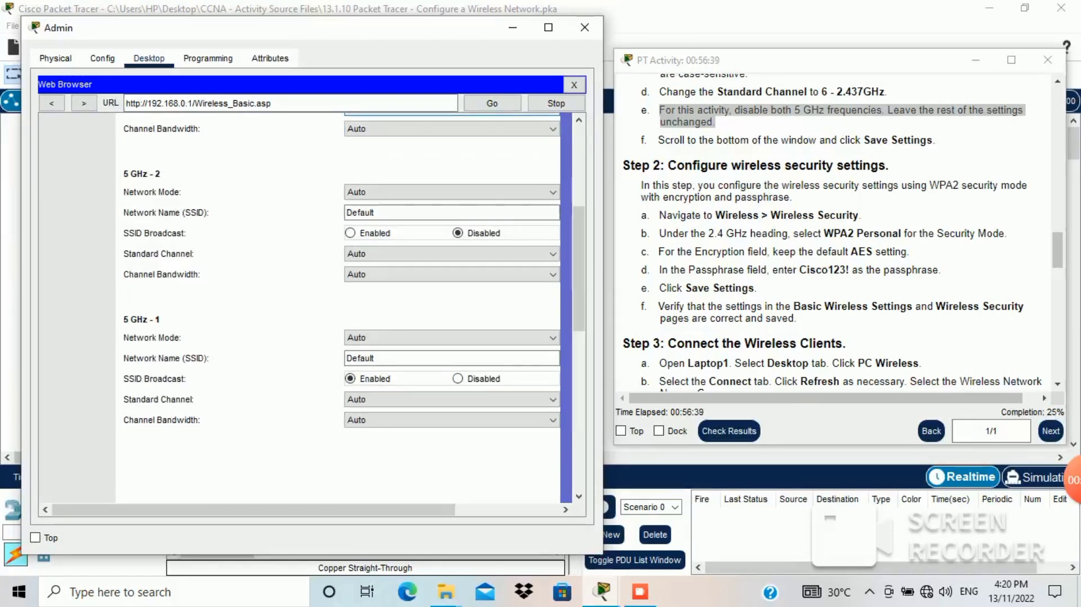
{"action": "left_click", "coordinate": [459, 379]}
{"action": "left_click", "coordinate": [833, 60]}
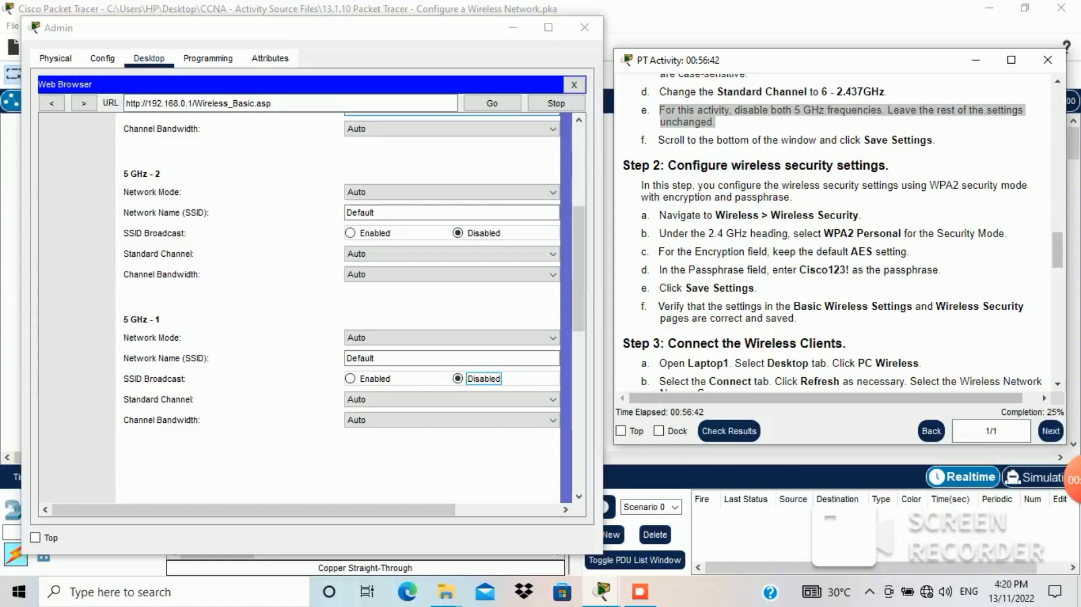
{"action": "left_click_drag", "start_coordinate": [659, 139], "coordinate": [926, 140]}
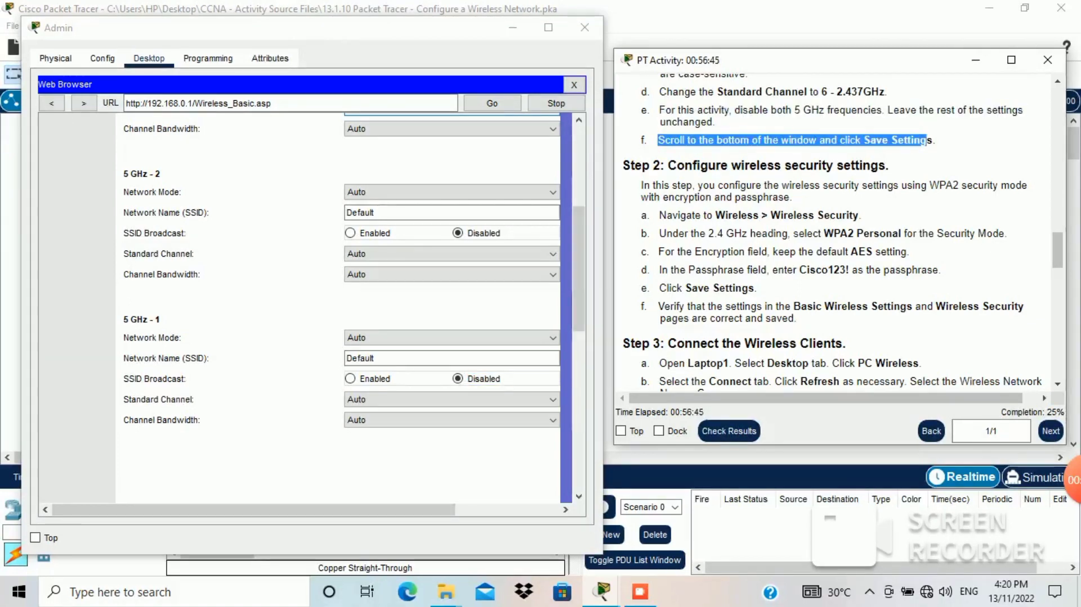
{"action": "left_click_drag", "start_coordinate": [579, 269], "coordinate": [579, 427]}
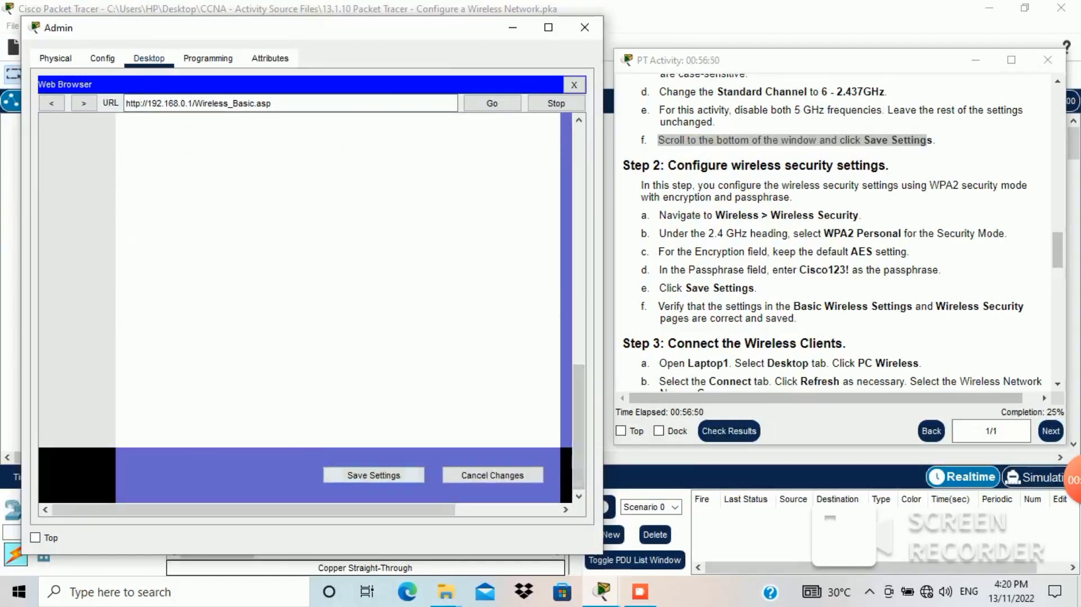
Step: Save WR's basic wireless settings and go to its Wireless Security page
{"action": "left_click", "coordinate": [374, 475]}
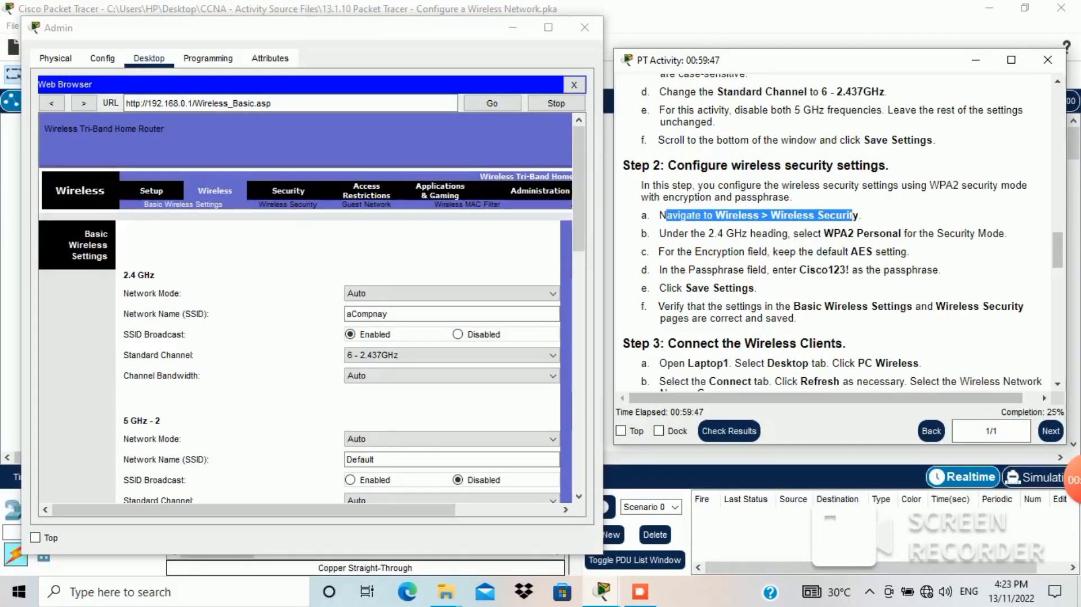
{"action": "left_click", "coordinate": [288, 204]}
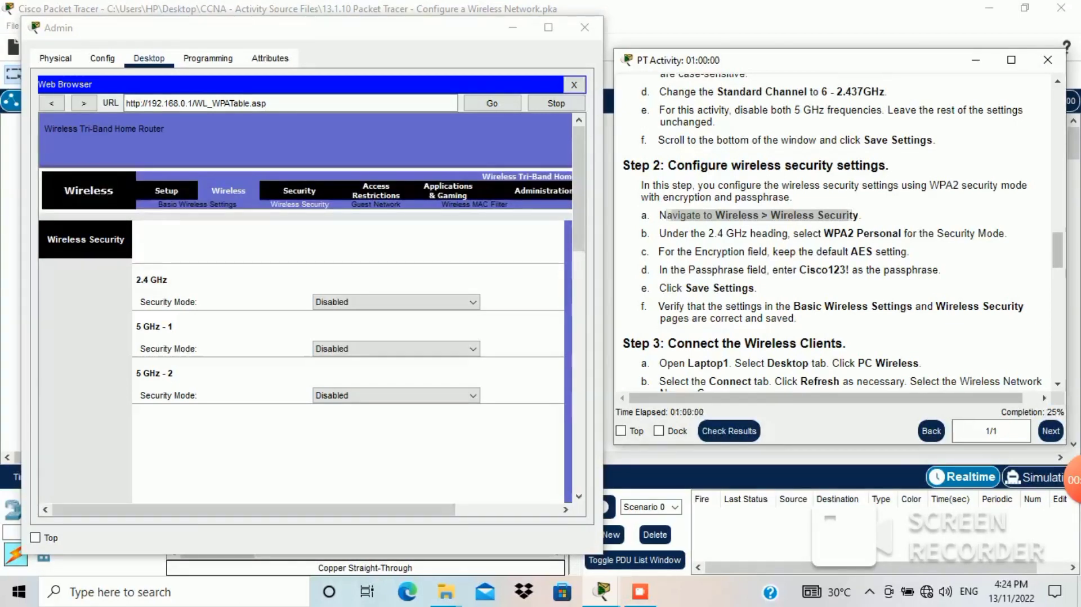
Step: Set 2.4 GHz security to WPA2 Personal with AES and paste the activity's passphrase
{"action": "left_click_drag", "start_coordinate": [678, 233], "coordinate": [978, 233]}
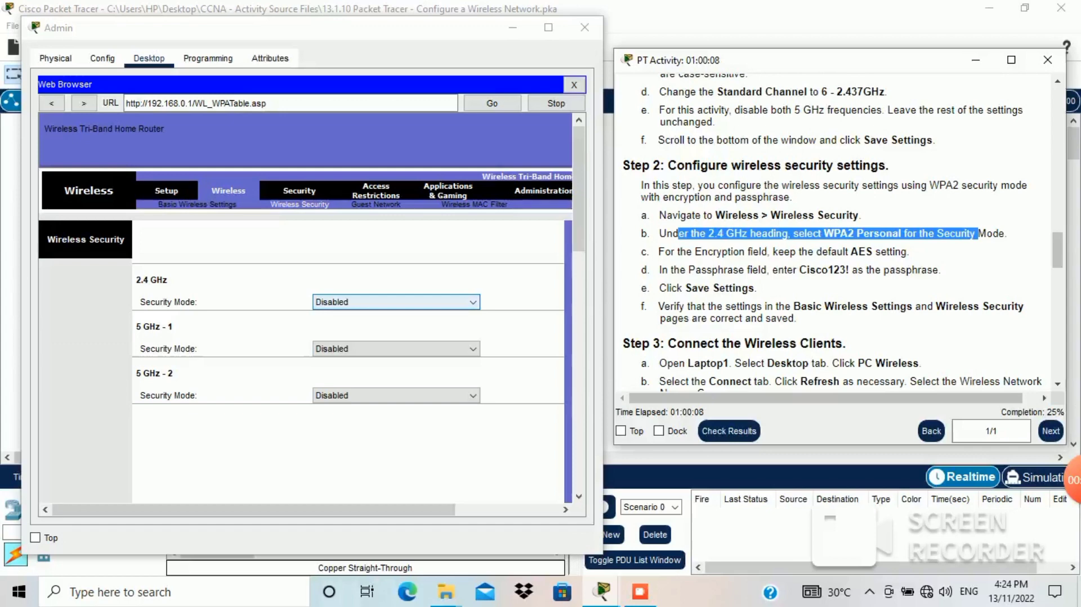
{"action": "left_click", "coordinate": [396, 303]}
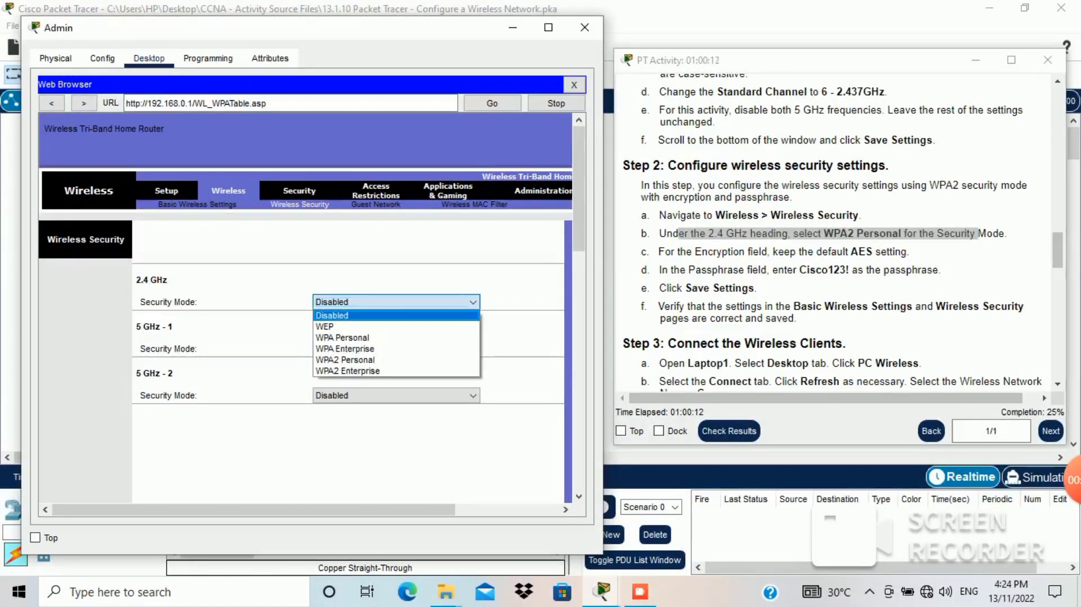
{"action": "key", "text": "Down"}
{"action": "key", "text": "Down"}
{"action": "key", "text": "Down"}
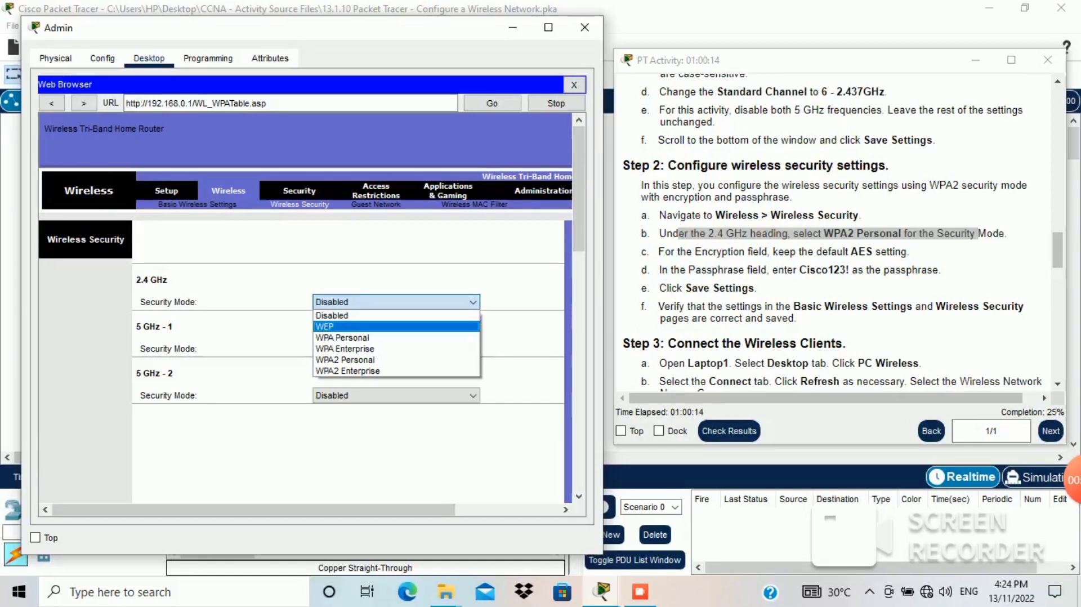
{"action": "key", "text": "Down"}
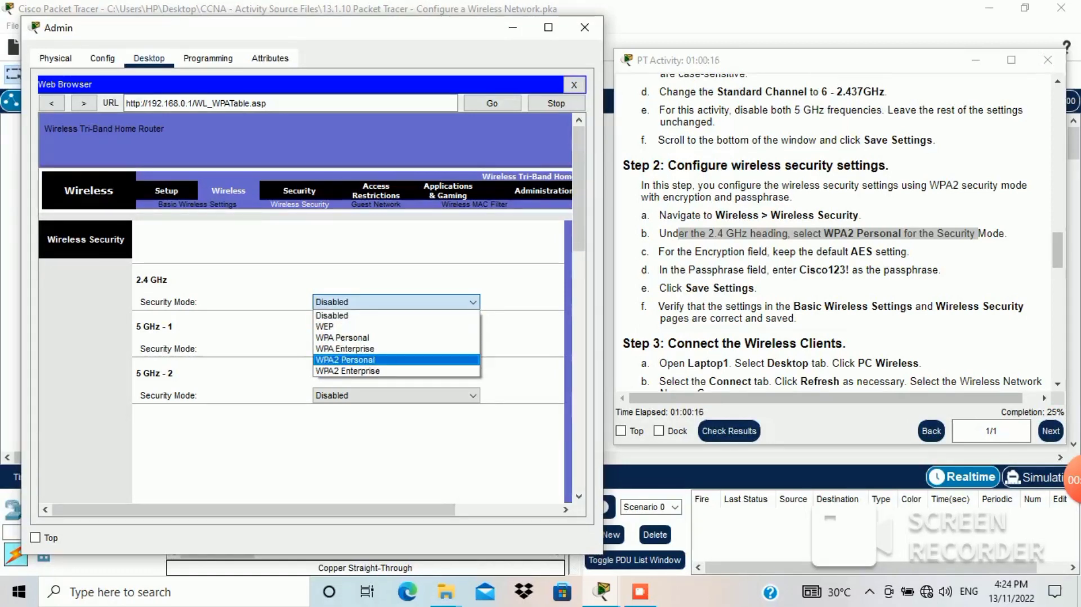
{"action": "key", "text": "Return"}
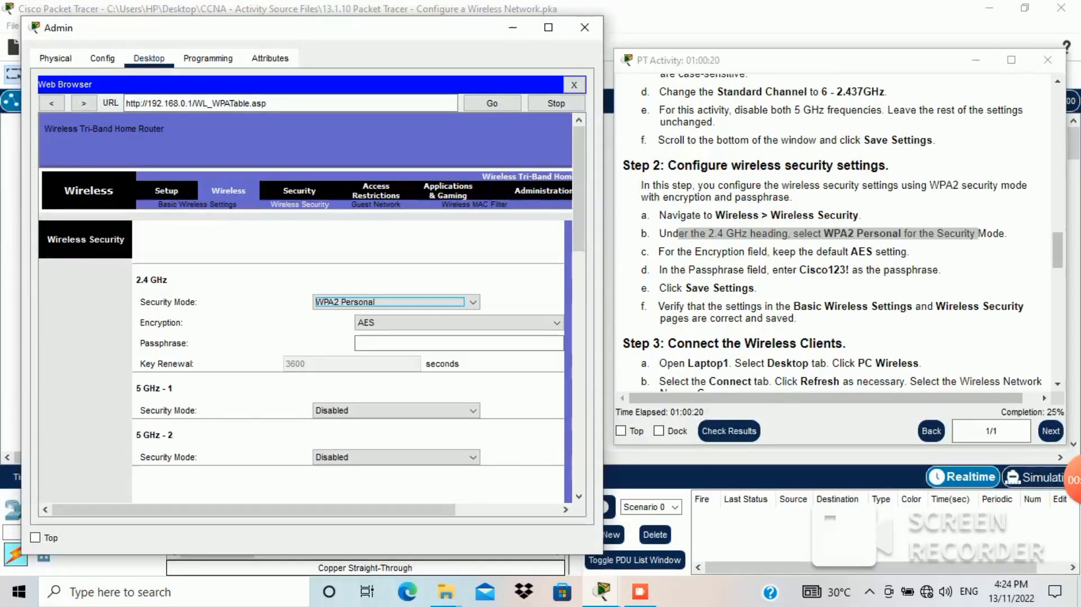
{"action": "left_click_drag", "start_coordinate": [823, 252], "coordinate": [873, 252]}
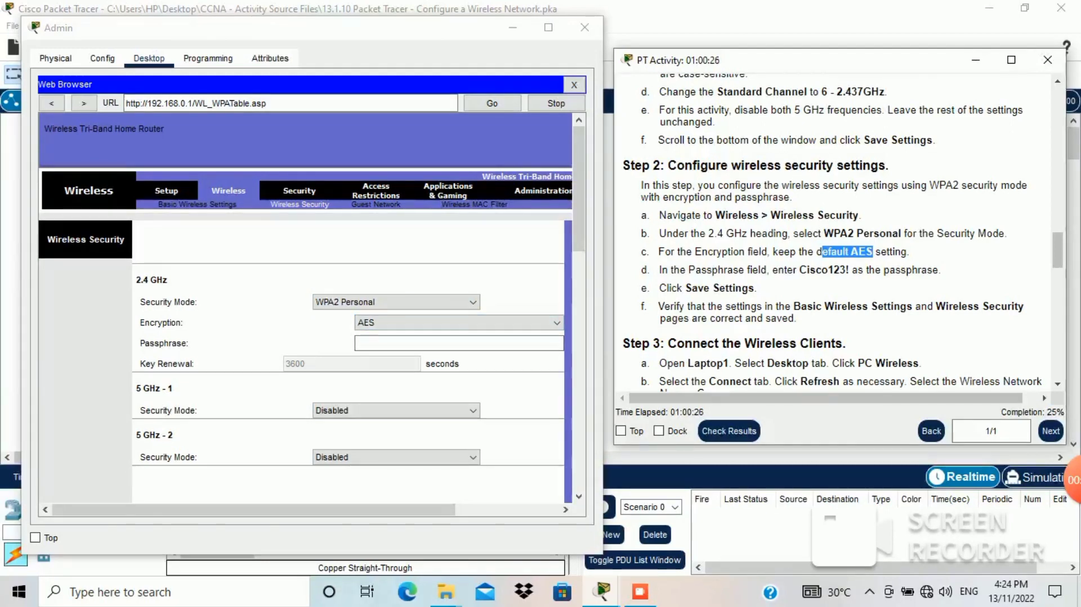
{"action": "left_click_drag", "start_coordinate": [800, 270], "coordinate": [849, 271]}
{"action": "key", "text": "ctrl+c"}
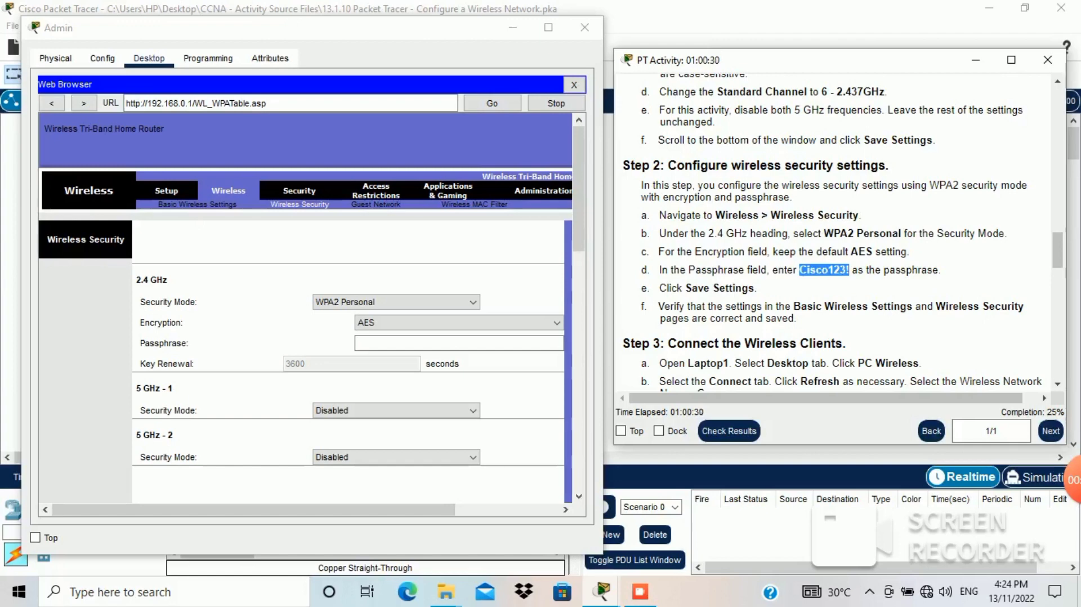
{"action": "left_click", "coordinate": [459, 343]}
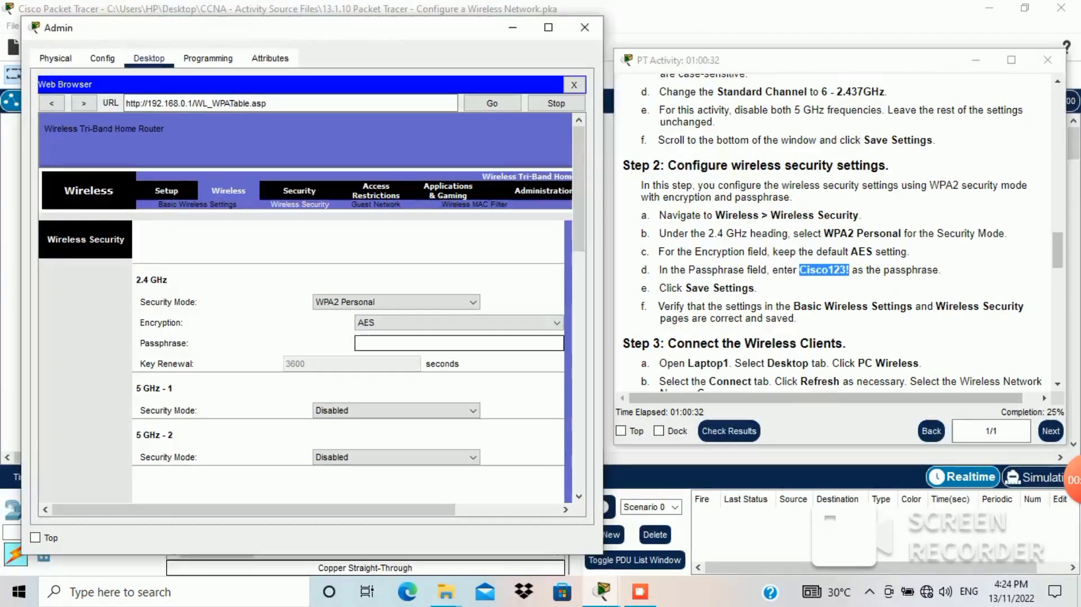
{"action": "key", "text": "ctrl+v"}
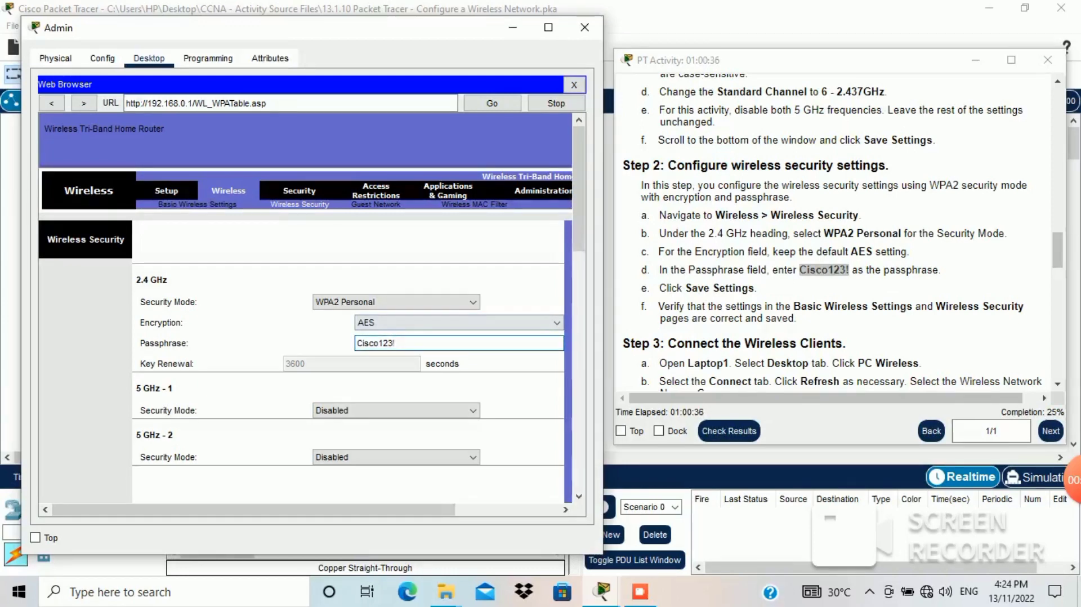
Step: Save WR's WPA2 wireless security settings and close the Admin PC window
{"action": "scroll", "coordinate": [305, 304], "scroll_direction": "down", "scroll_amount": 1}
{"action": "scroll", "coordinate": [304, 304], "scroll_direction": "down", "scroll_amount": 5}
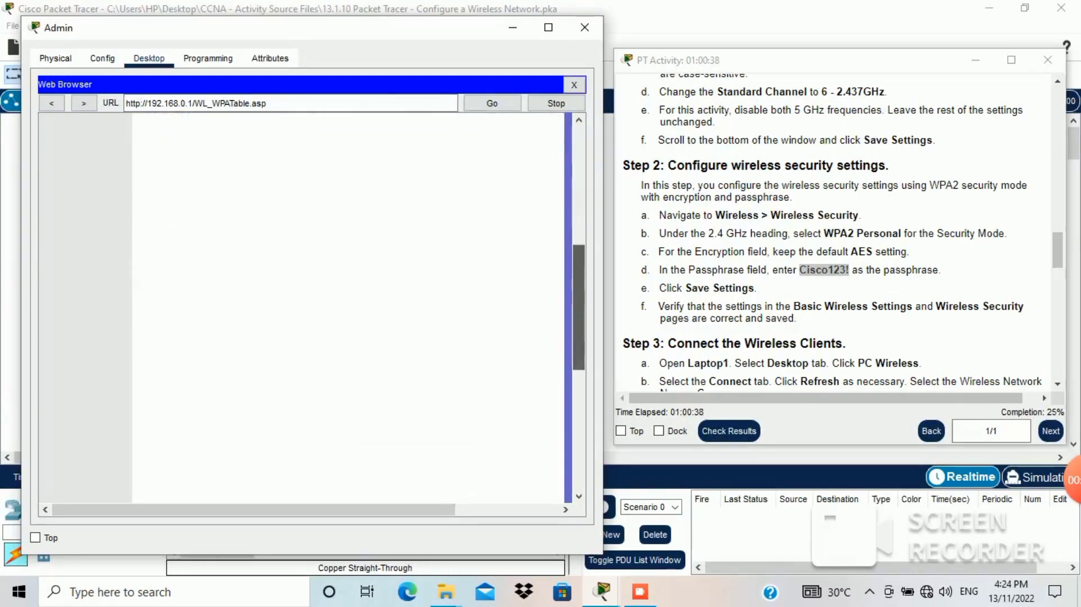
{"action": "left_click_drag", "start_coordinate": [579, 380], "coordinate": [579, 390]}
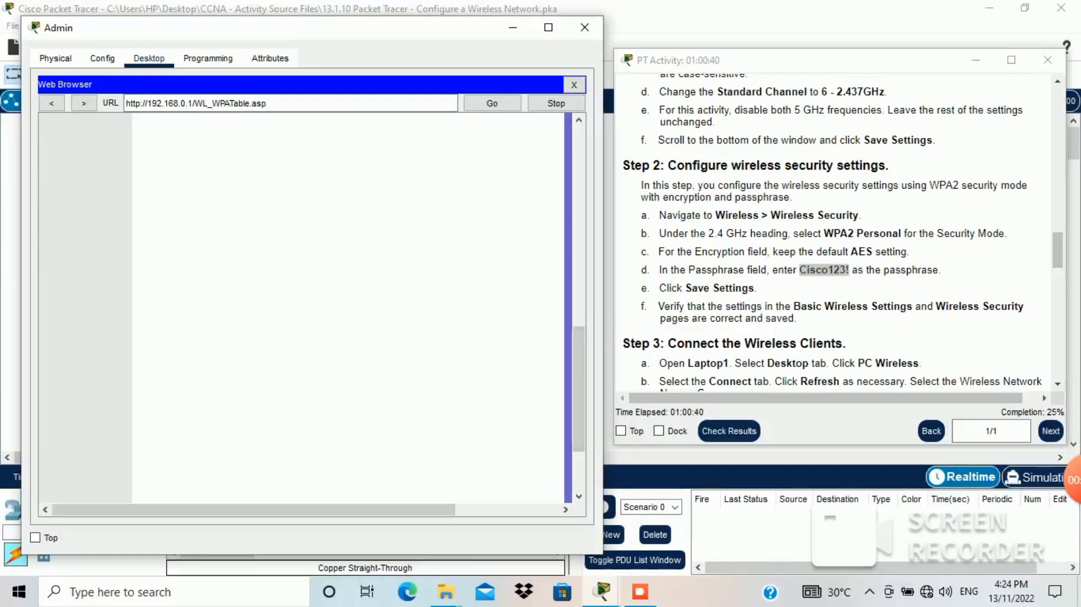
{"action": "left_click", "coordinate": [1058, 250]}
{"action": "left_click_drag", "start_coordinate": [685, 288], "coordinate": [742, 307]}
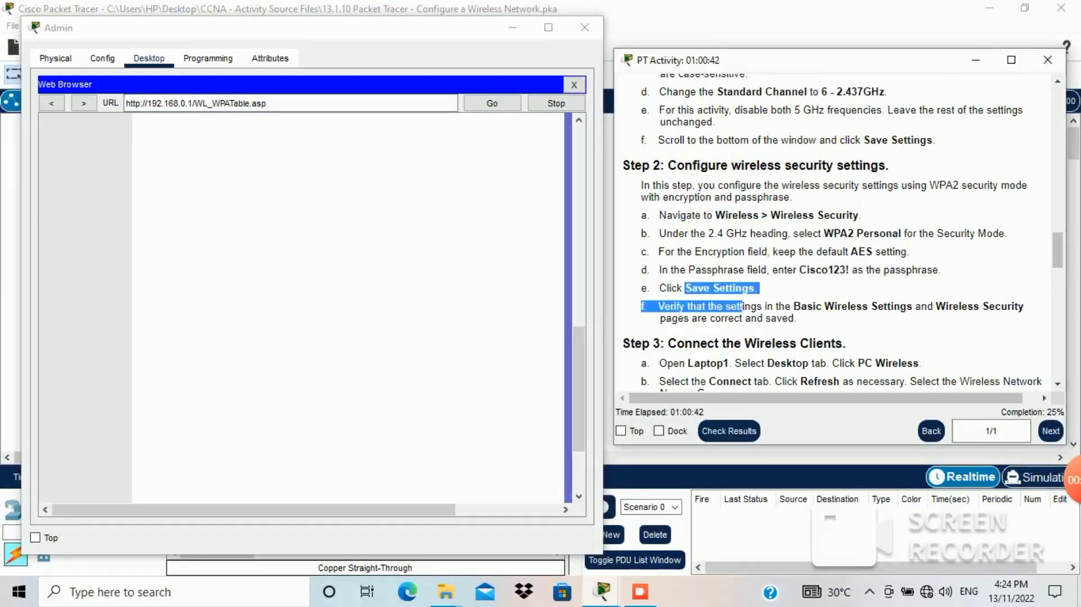
{"action": "left_click", "coordinate": [579, 389]}
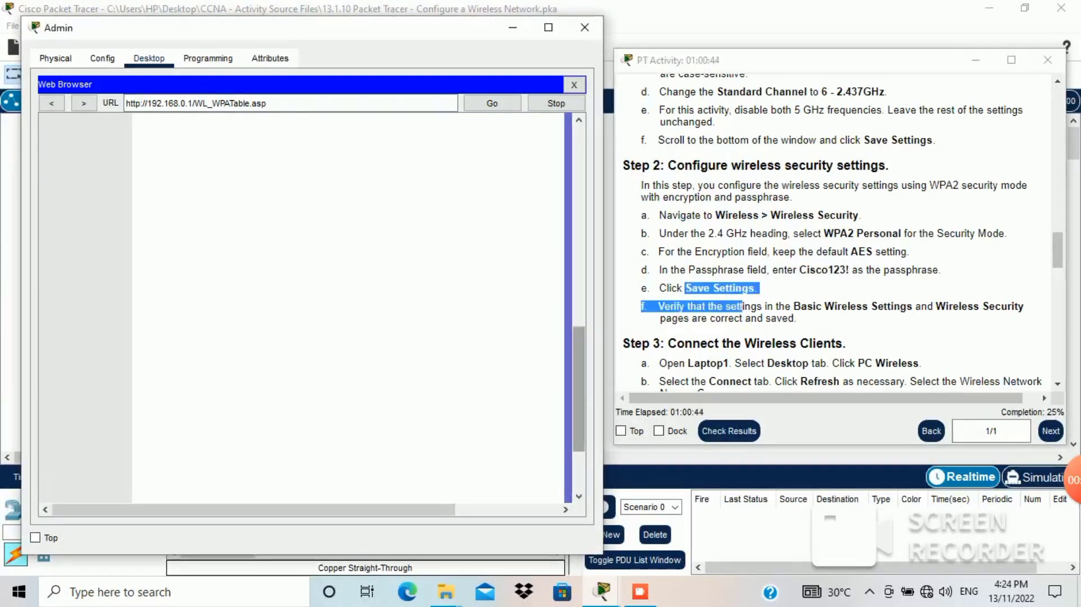
{"action": "left_click_drag", "start_coordinate": [579, 389], "coordinate": [579, 428]}
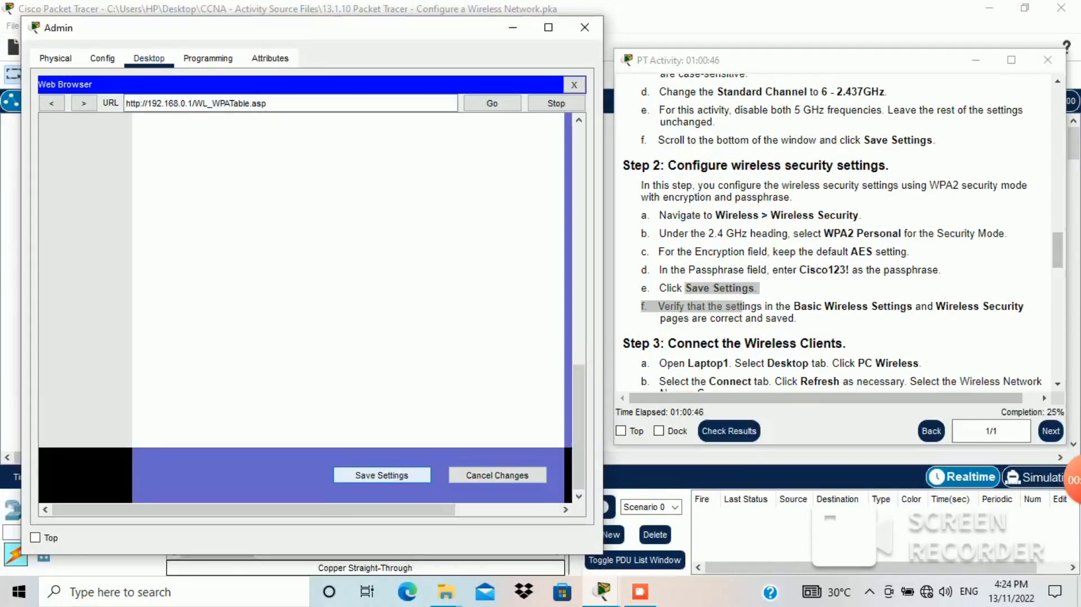
{"action": "left_click", "coordinate": [381, 476]}
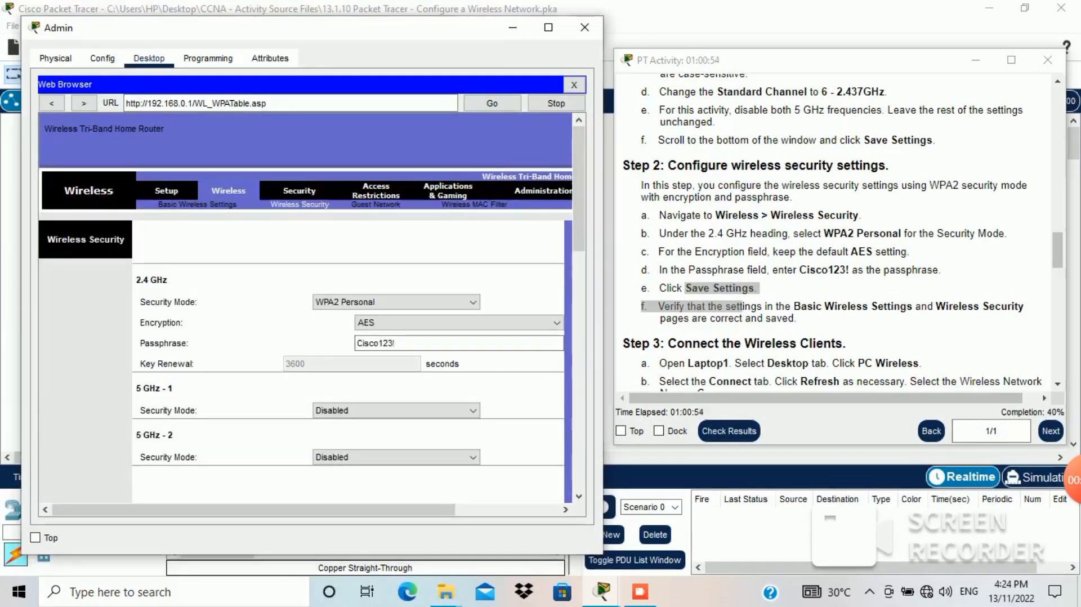
{"action": "left_click", "coordinate": [711, 307]}
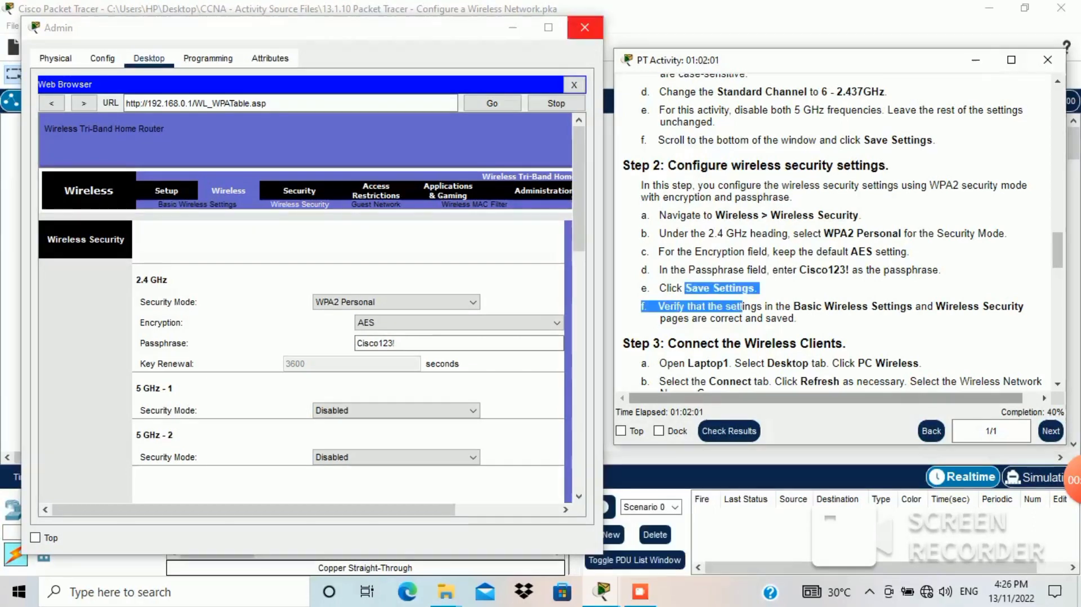
{"action": "left_click", "coordinate": [585, 27]}
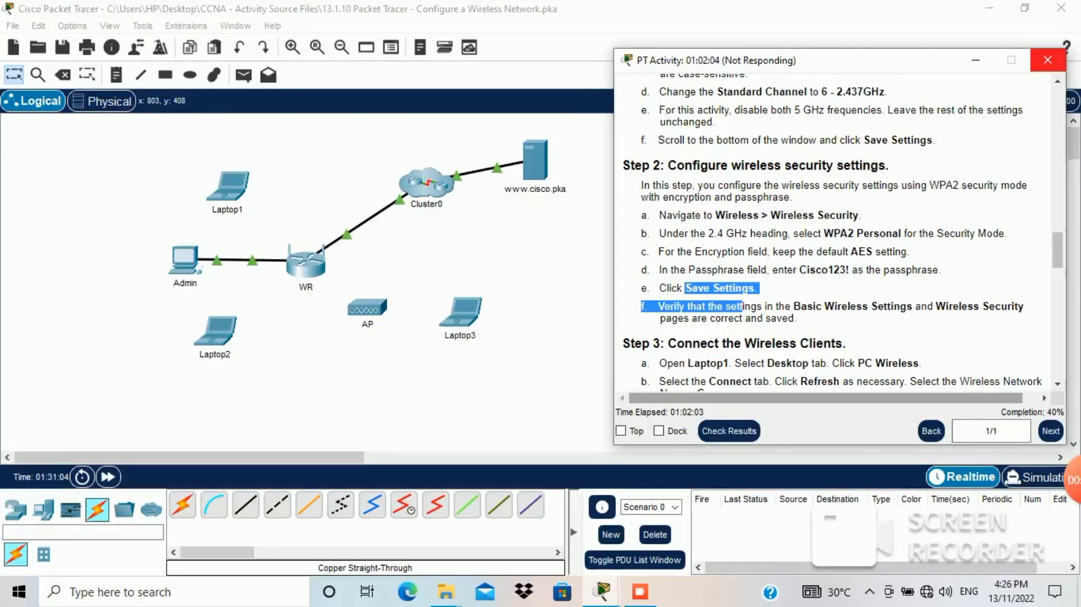
Step: Review Step 3, Connect the Wireless Clients, and open Laptop1's device window
{"action": "scroll", "coordinate": [833, 234], "scroll_direction": "down", "scroll_amount": 6}
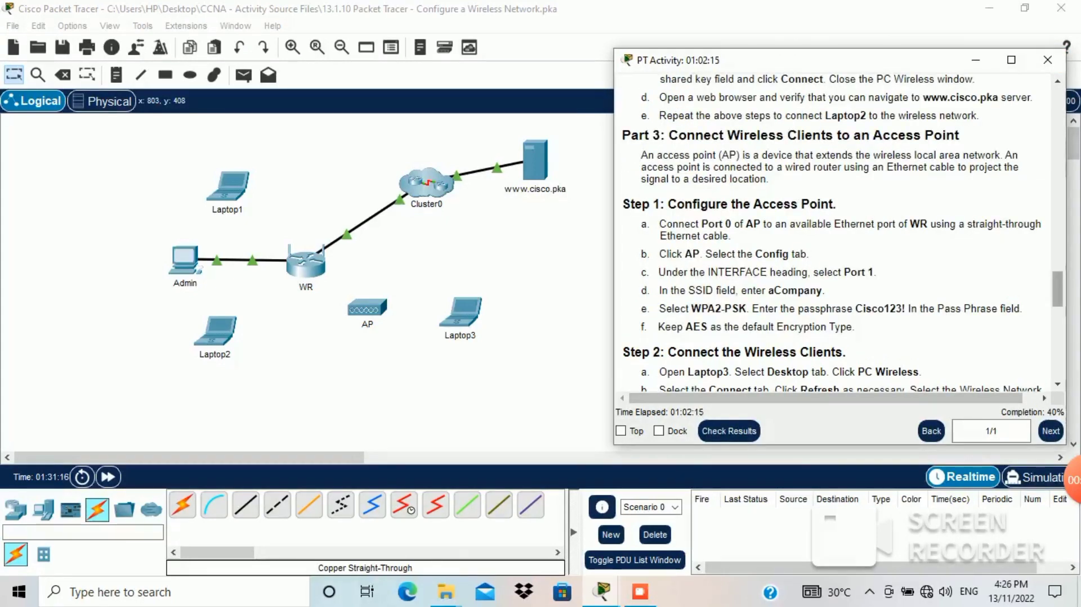
{"action": "left_click_drag", "start_coordinate": [1058, 289], "coordinate": [1057, 272]}
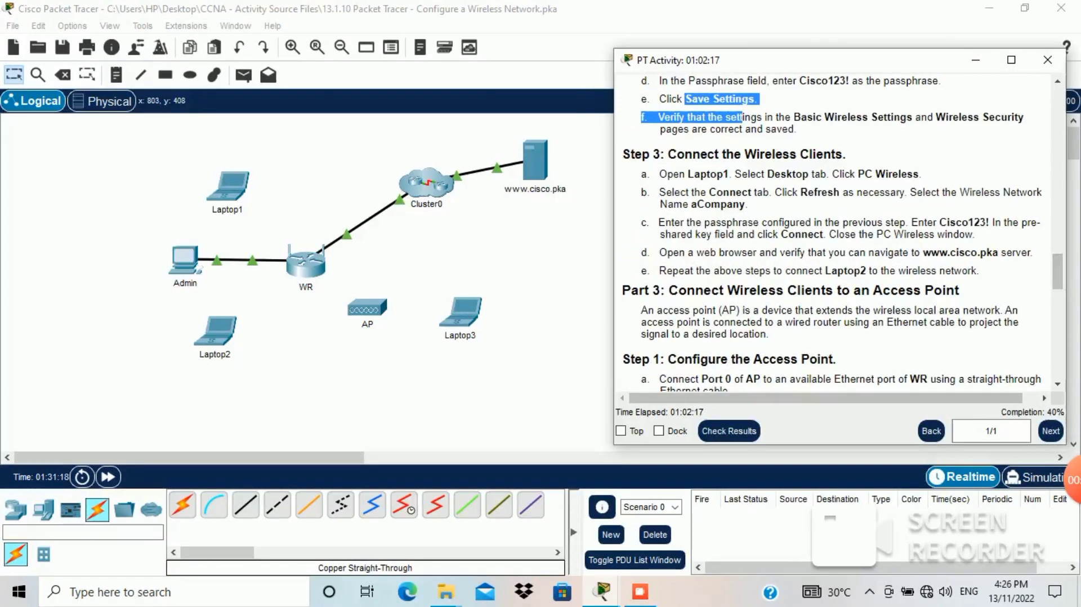
{"action": "left_click_drag", "start_coordinate": [676, 154], "coordinate": [844, 154]}
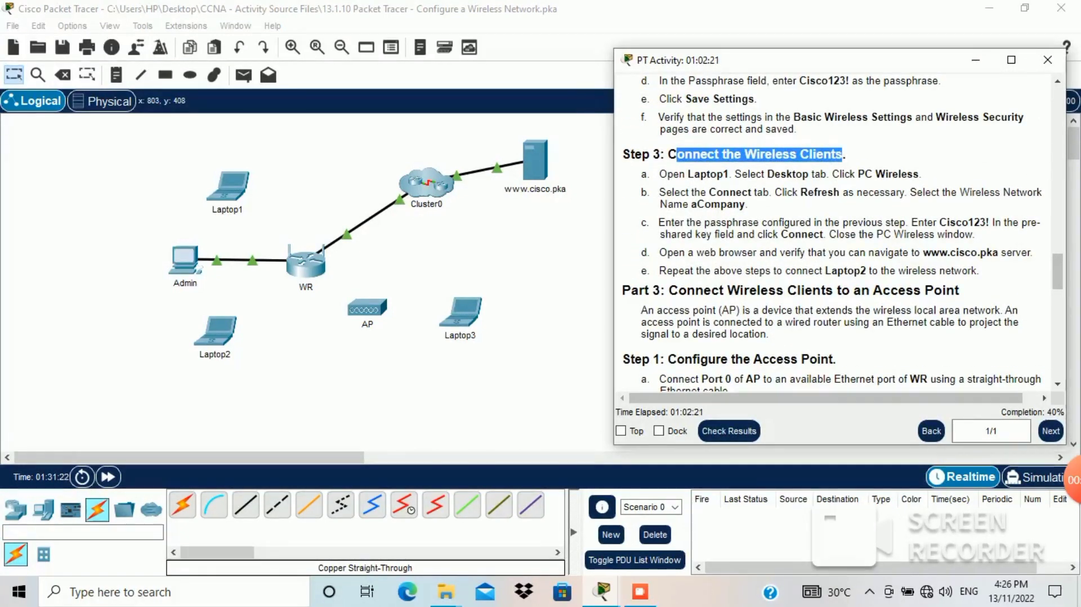
{"action": "left_click_drag", "start_coordinate": [657, 175], "coordinate": [913, 174]}
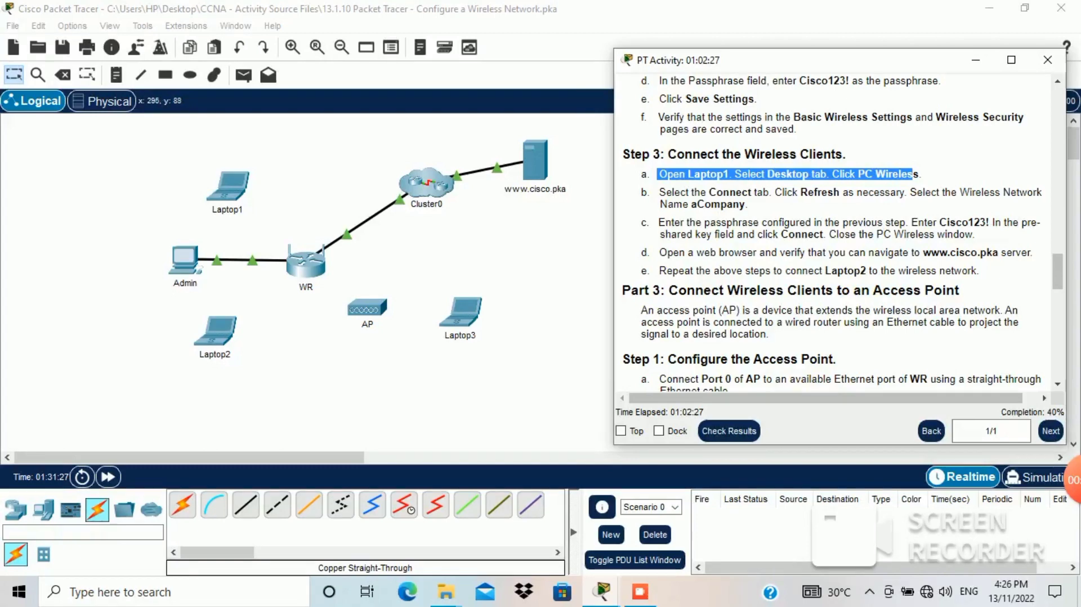
{"action": "left_click", "coordinate": [234, 185]}
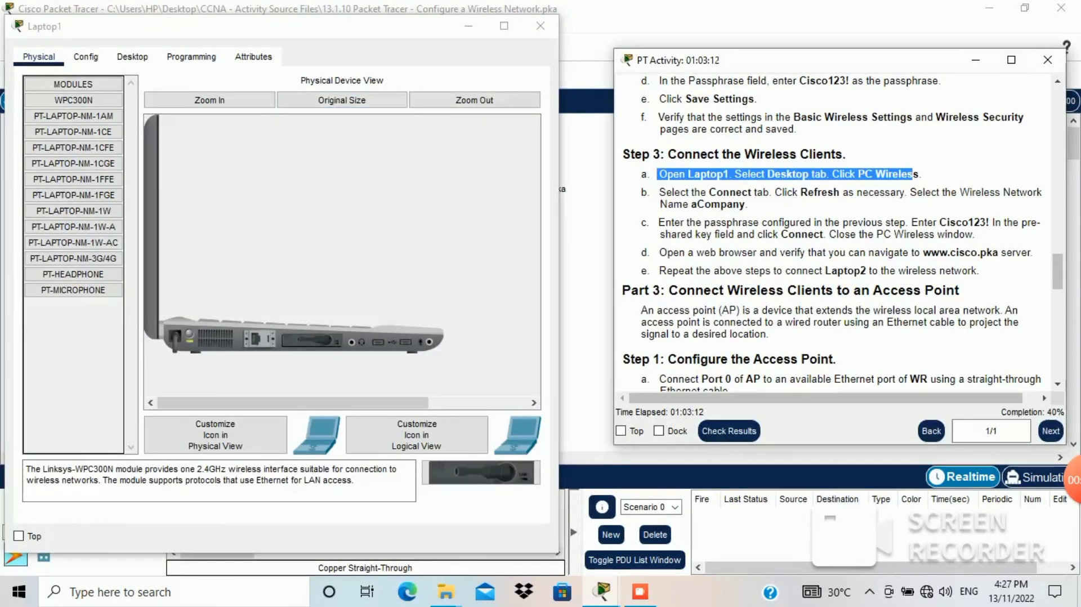
Step: Join Laptop1 to aCompany with the WPA2 pre-shared key, check the link, and close it
{"action": "left_click", "coordinate": [133, 57]}
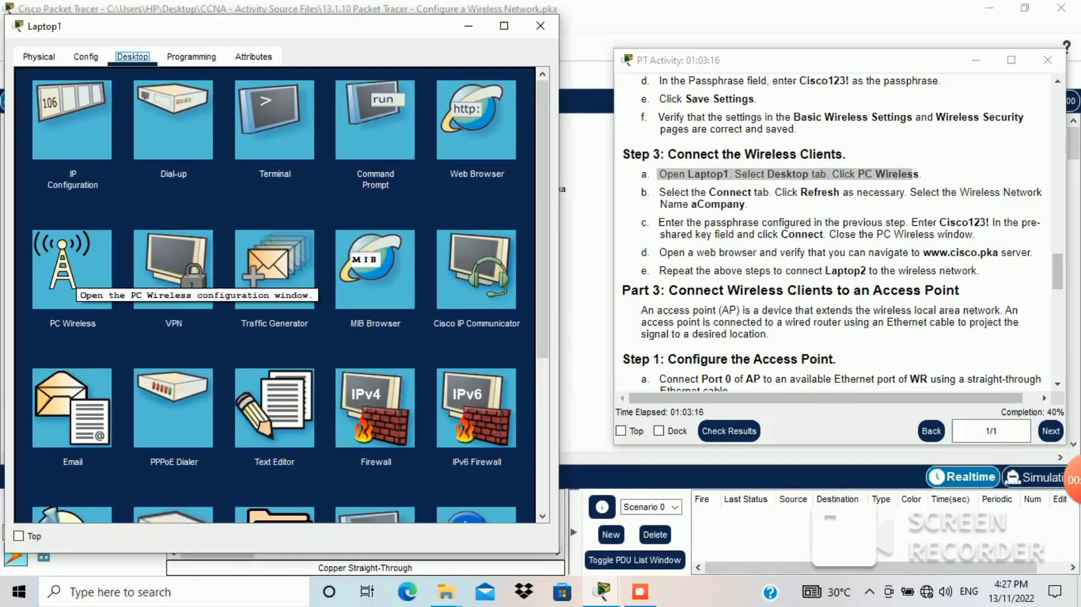
{"action": "left_click", "coordinate": [75, 277]}
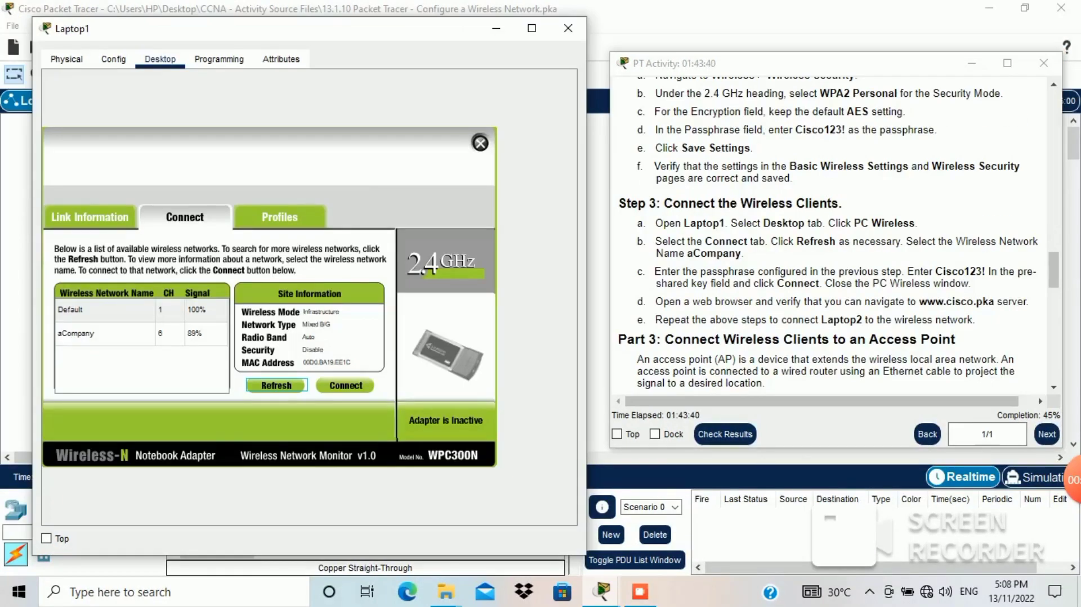
{"action": "left_click", "coordinate": [169, 334]}
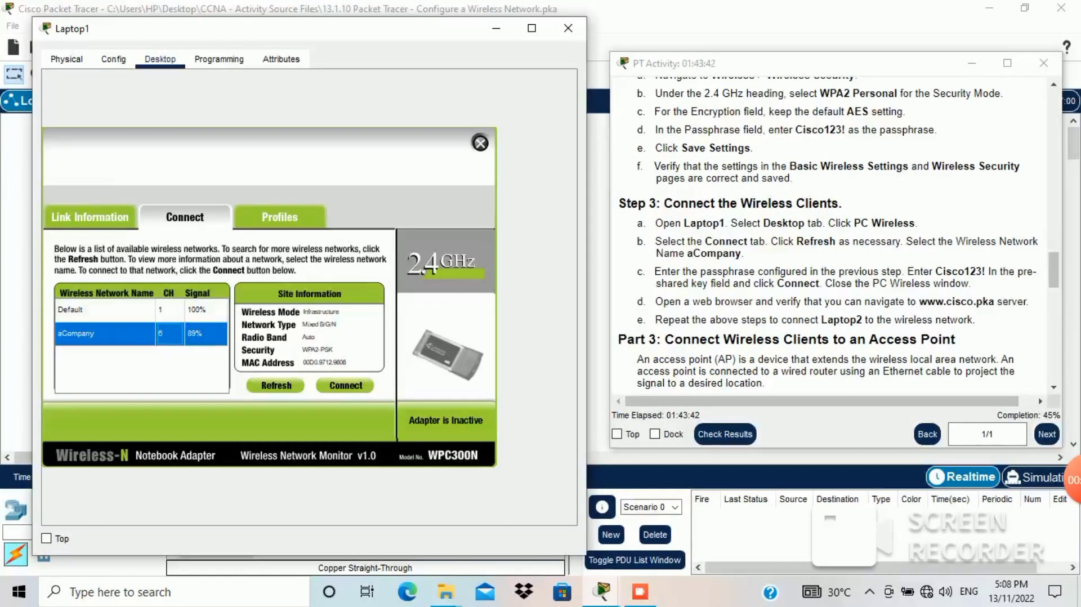
{"action": "left_click", "coordinate": [346, 385]}
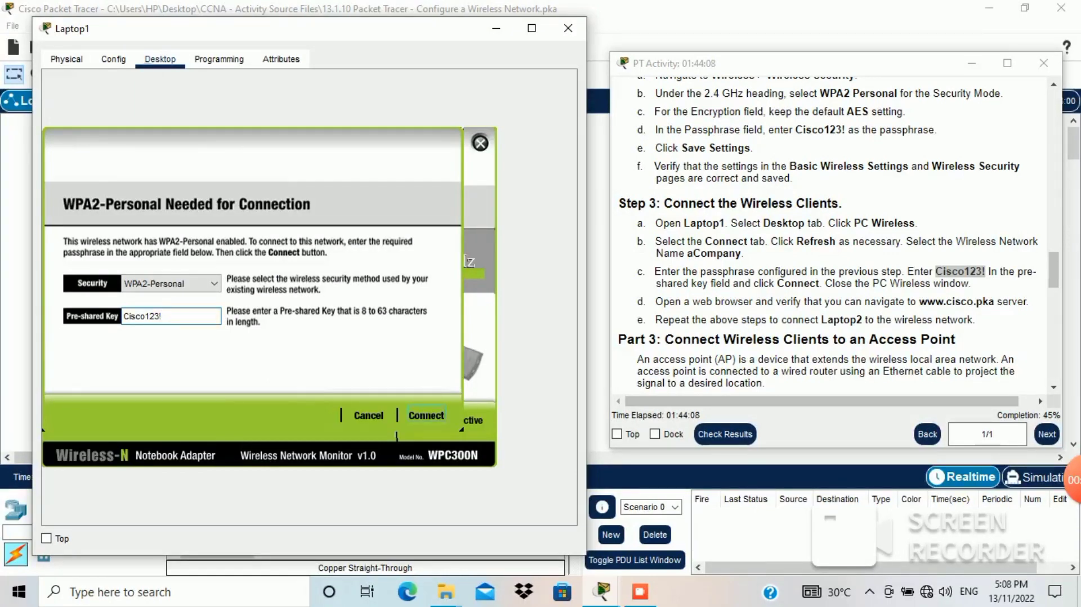
{"action": "left_click", "coordinate": [426, 415]}
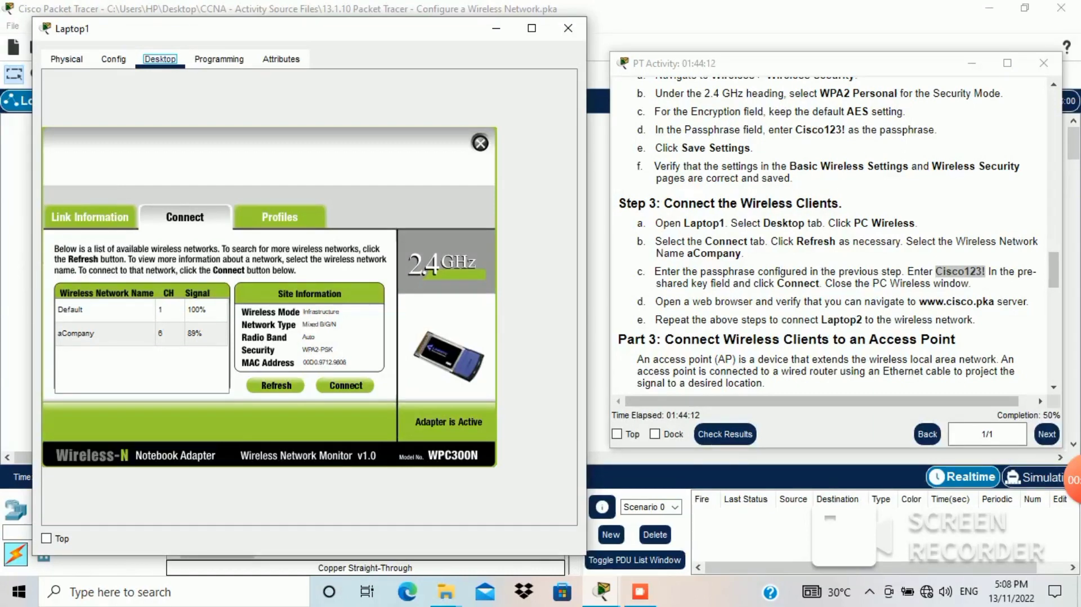
{"action": "left_click", "coordinate": [90, 216]}
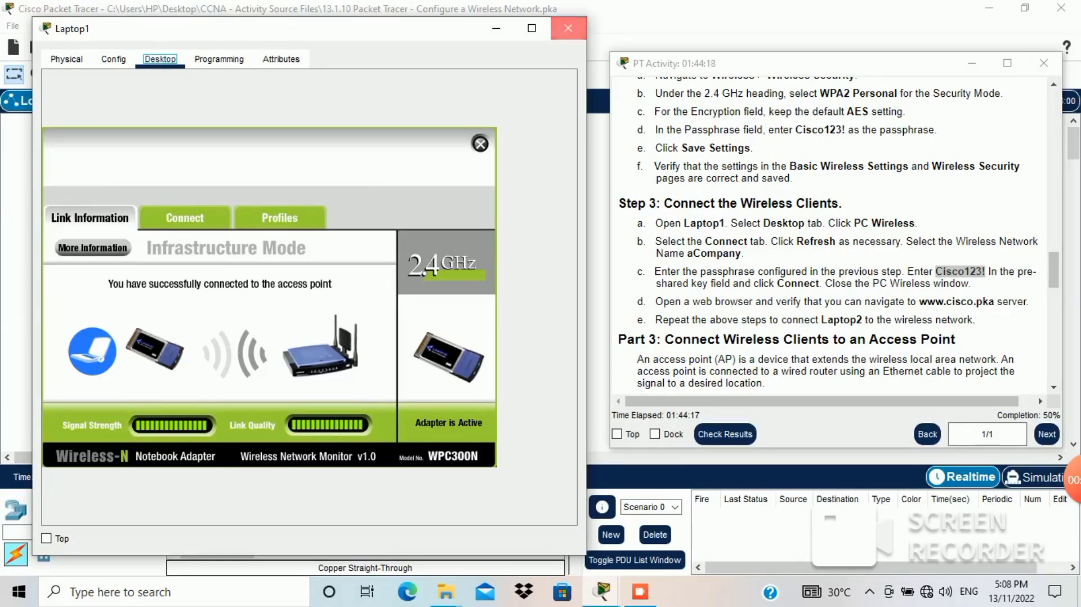
{"action": "left_click", "coordinate": [569, 28]}
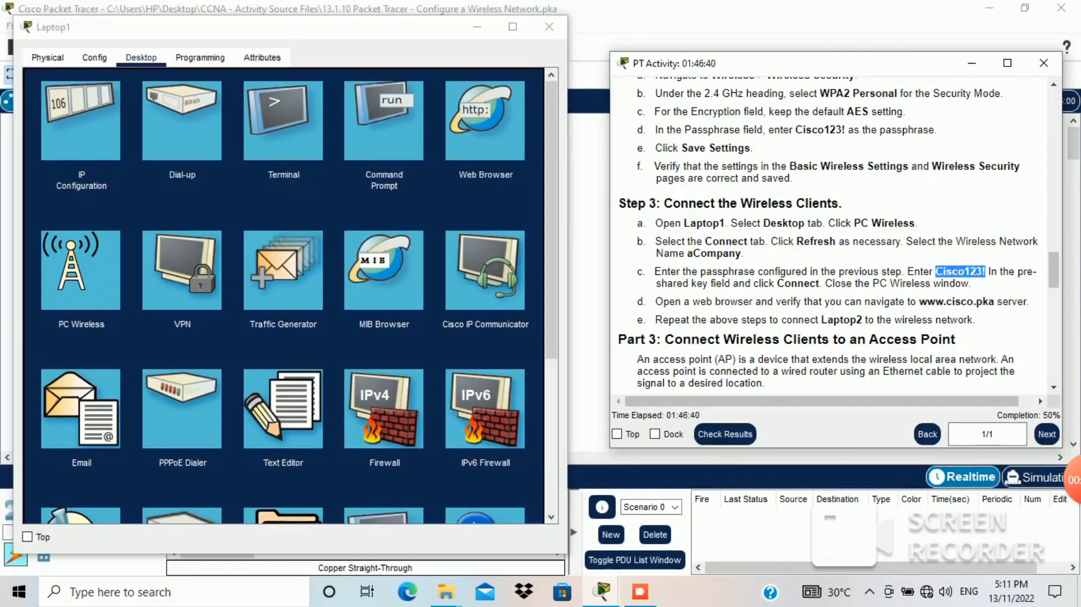
{"action": "left_click", "coordinate": [132, 340]}
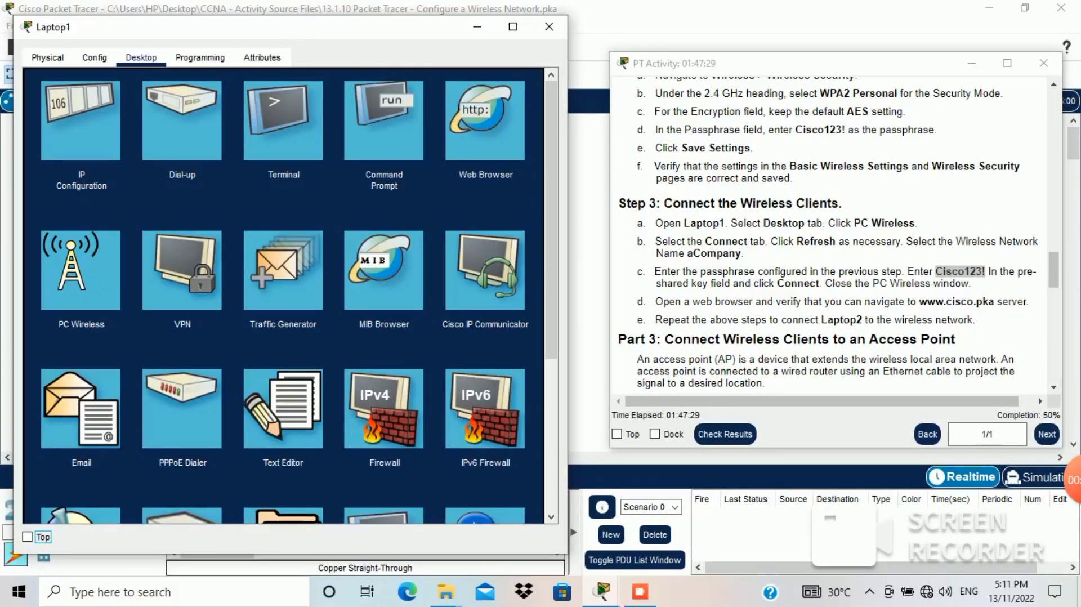
{"action": "left_click", "coordinate": [485, 120]}
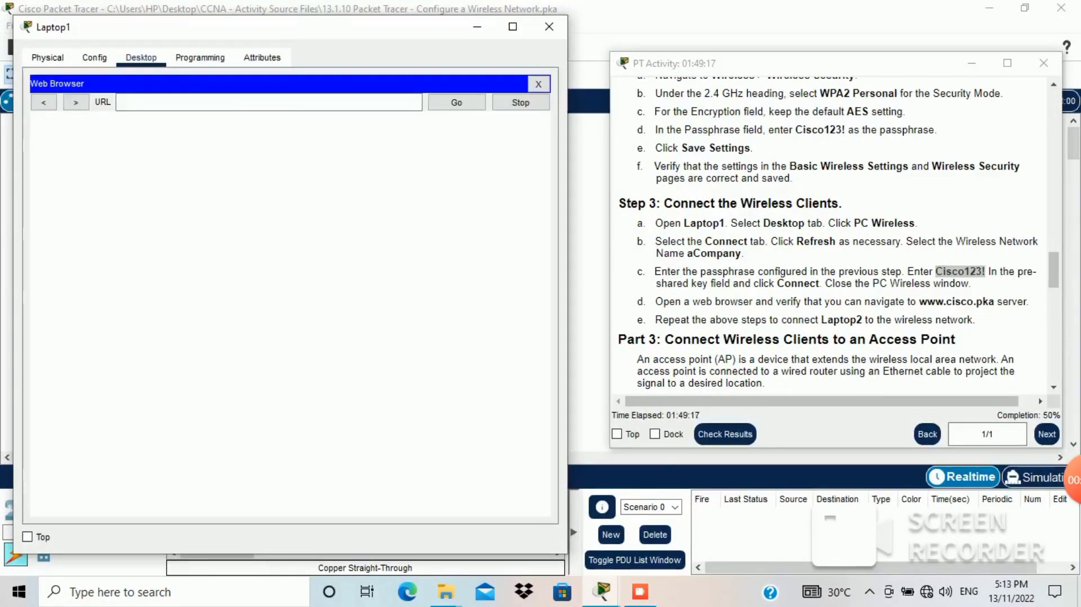
{"action": "left_click", "coordinate": [248, 102]}
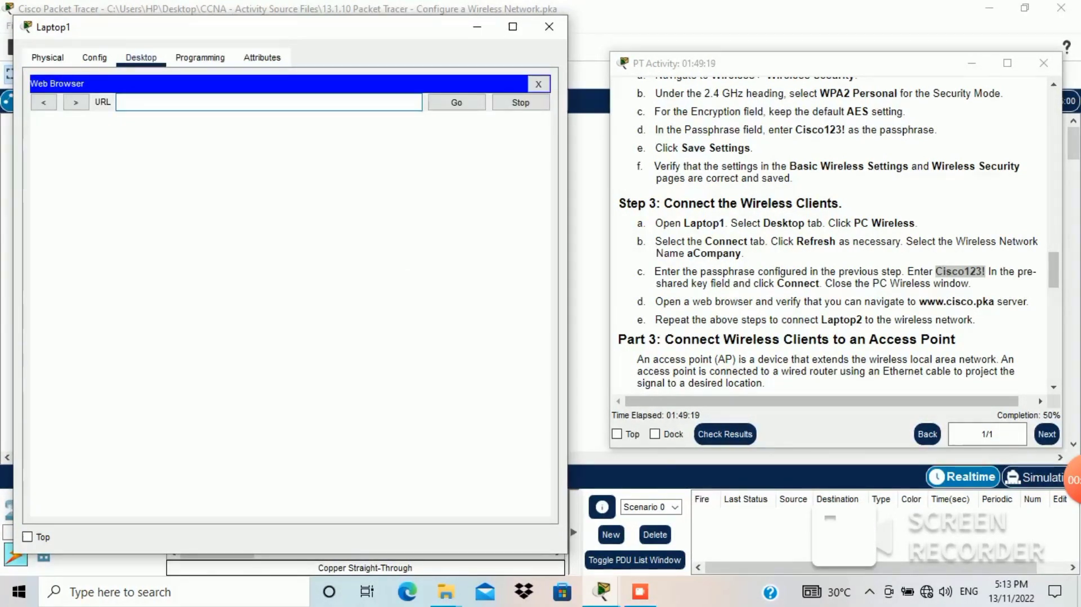
{"action": "left_click", "coordinate": [920, 301]}
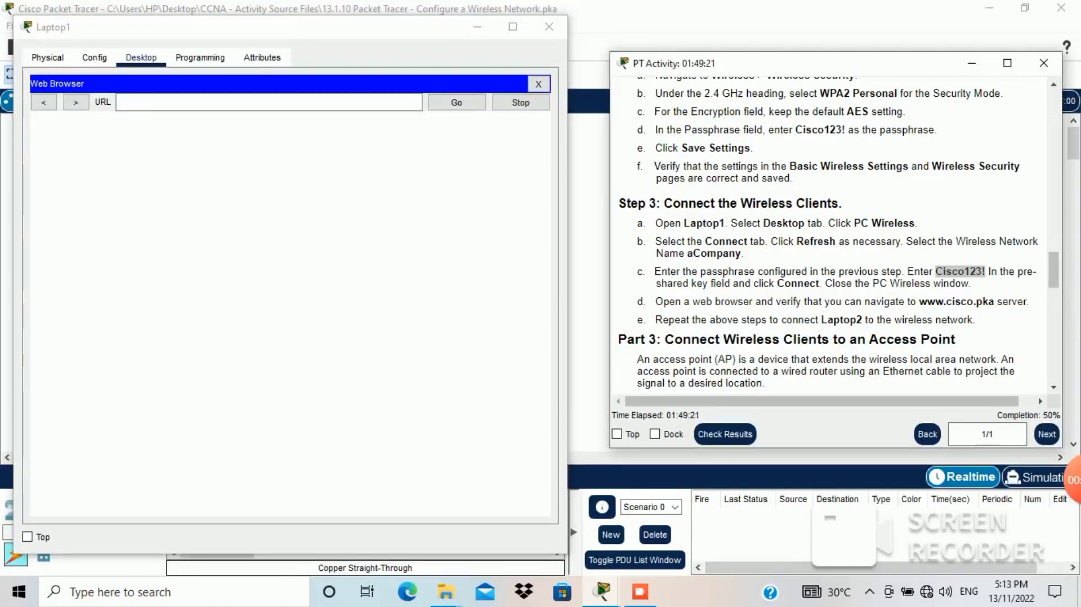
{"action": "left_click_drag", "start_coordinate": [919, 302], "coordinate": [994, 302]}
{"action": "key", "text": "ctrl+c"}
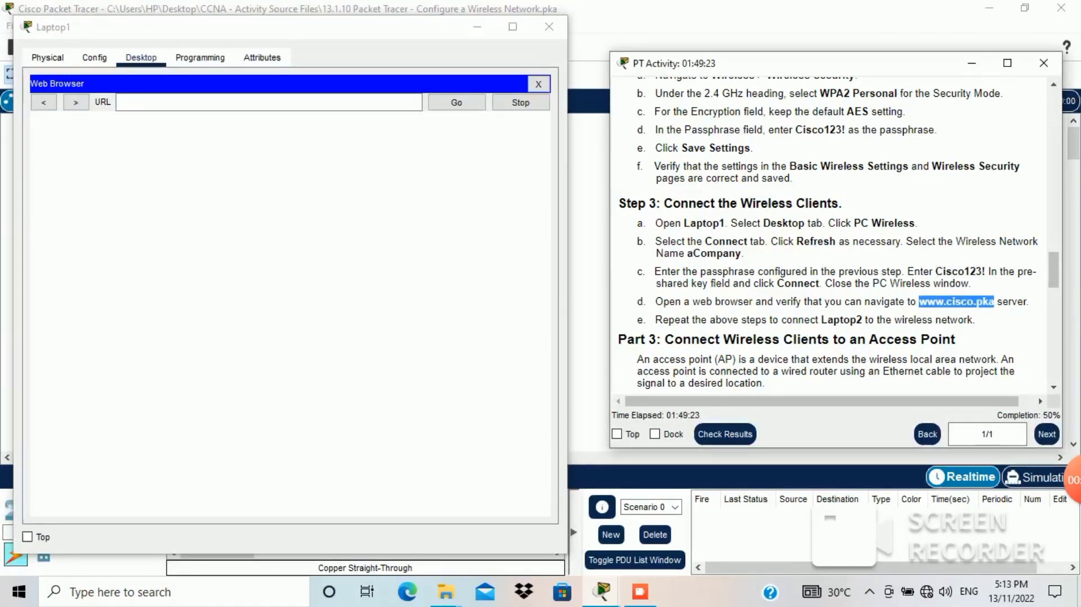
{"action": "left_click", "coordinate": [248, 102]}
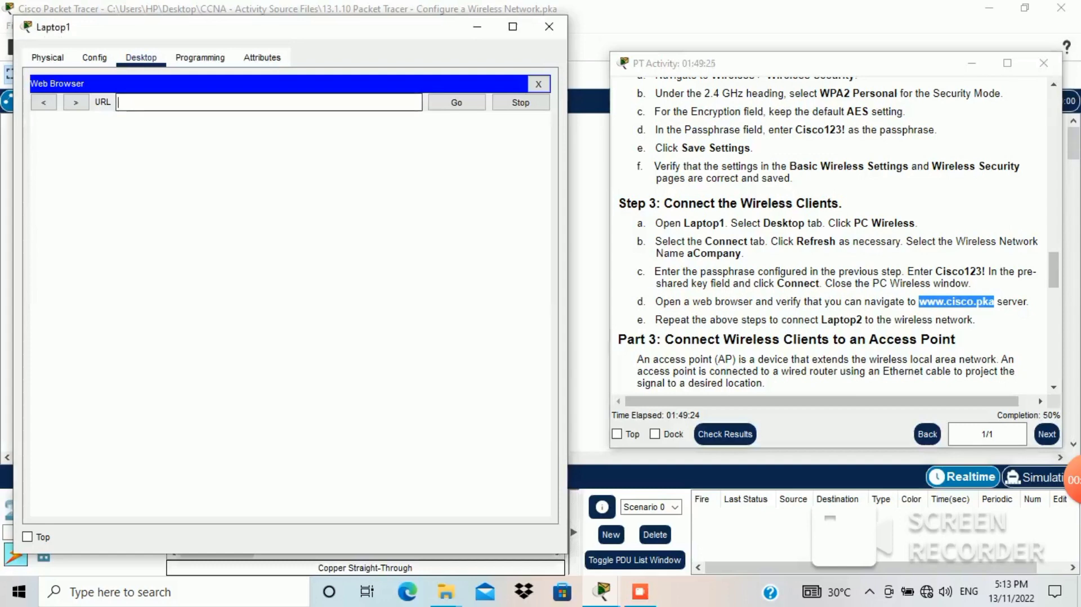
{"action": "key", "text": "ctrl+v"}
{"action": "key", "text": "Return"}
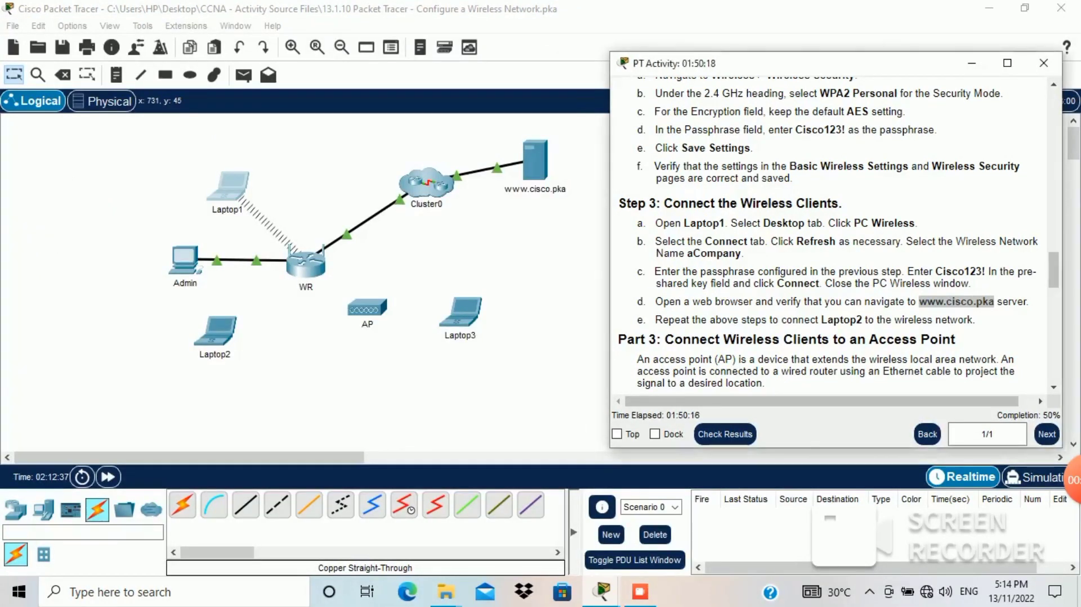
Step: Connect Laptop2 to aCompany in PC Wireless by pasting the pre-shared key
{"action": "left_click", "coordinate": [972, 63]}
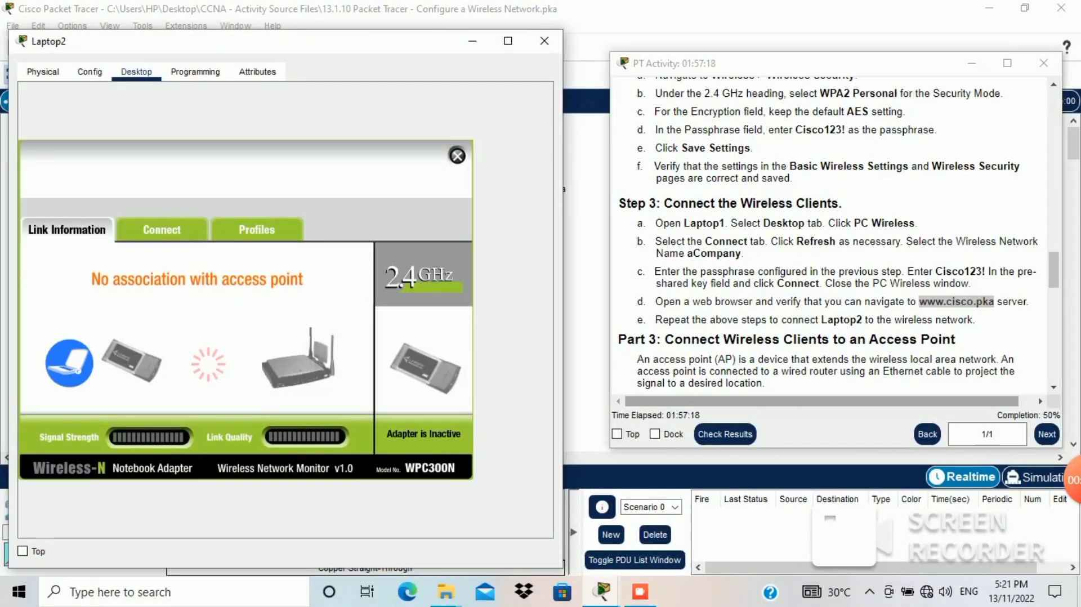
{"action": "left_click", "coordinate": [162, 229]}
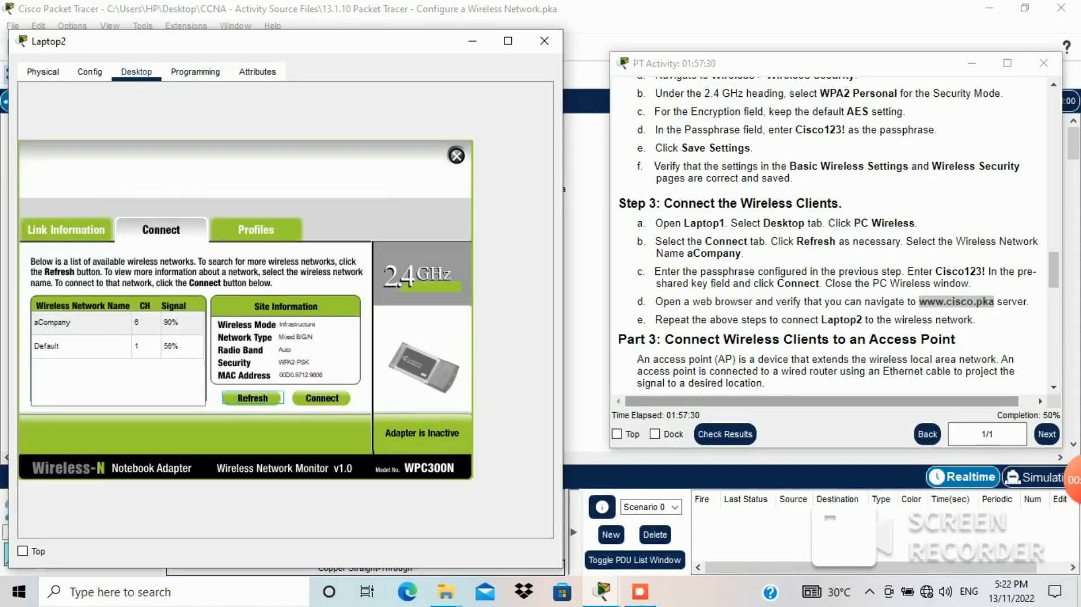
{"action": "left_click", "coordinate": [146, 323]}
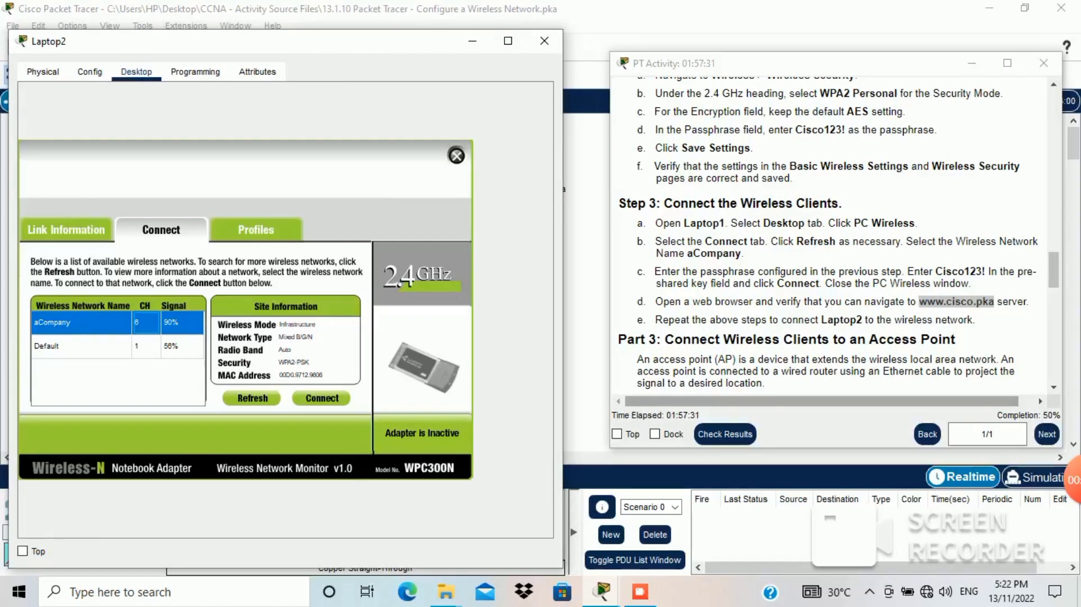
{"action": "left_click", "coordinate": [323, 398]}
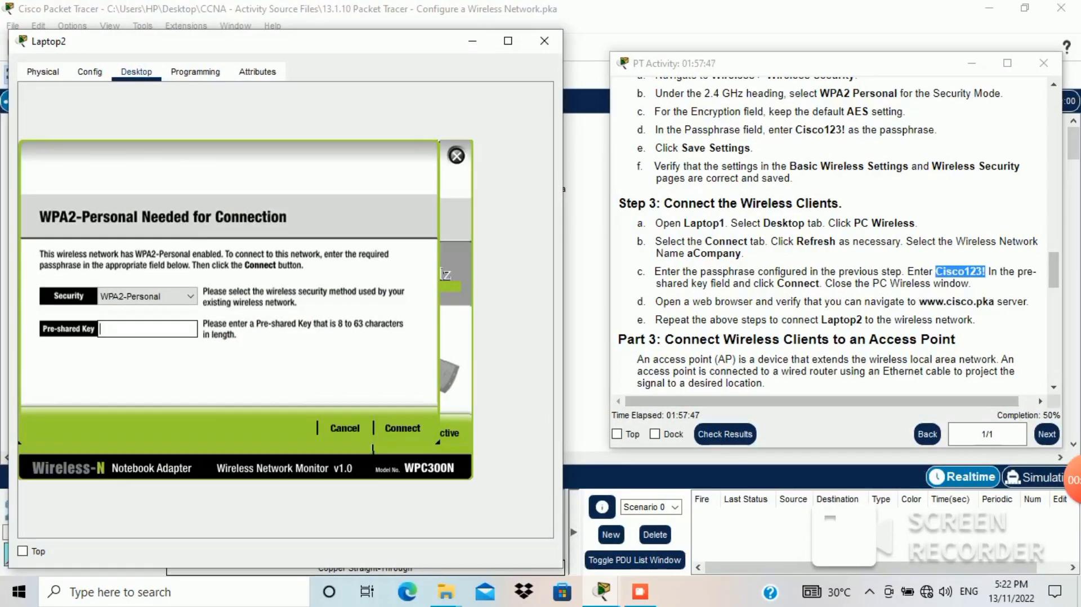
{"action": "type", "text": "Cisco123!"}
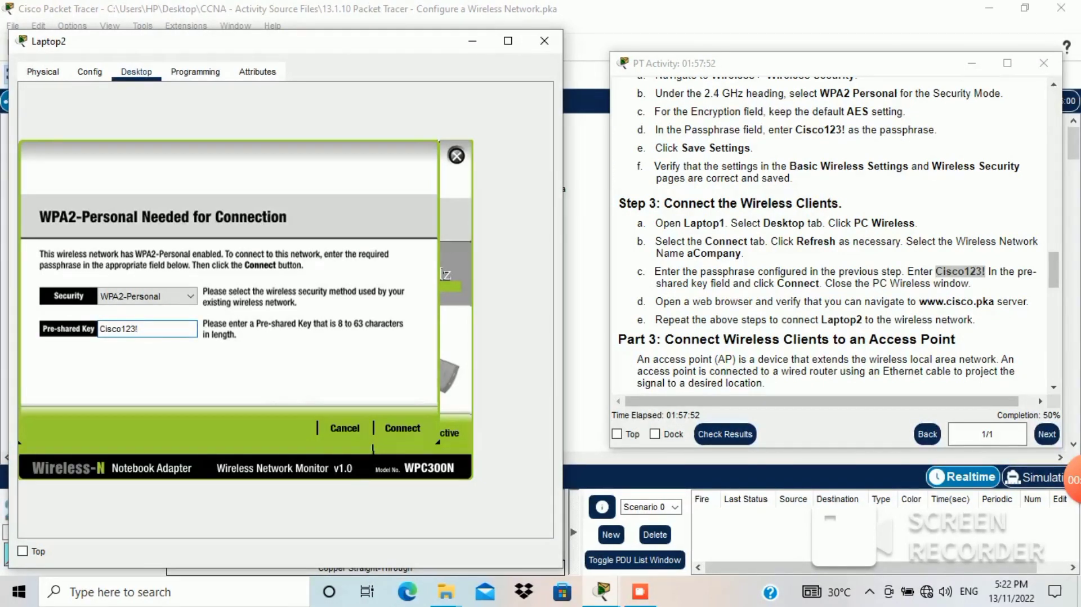
{"action": "left_click", "coordinate": [403, 428]}
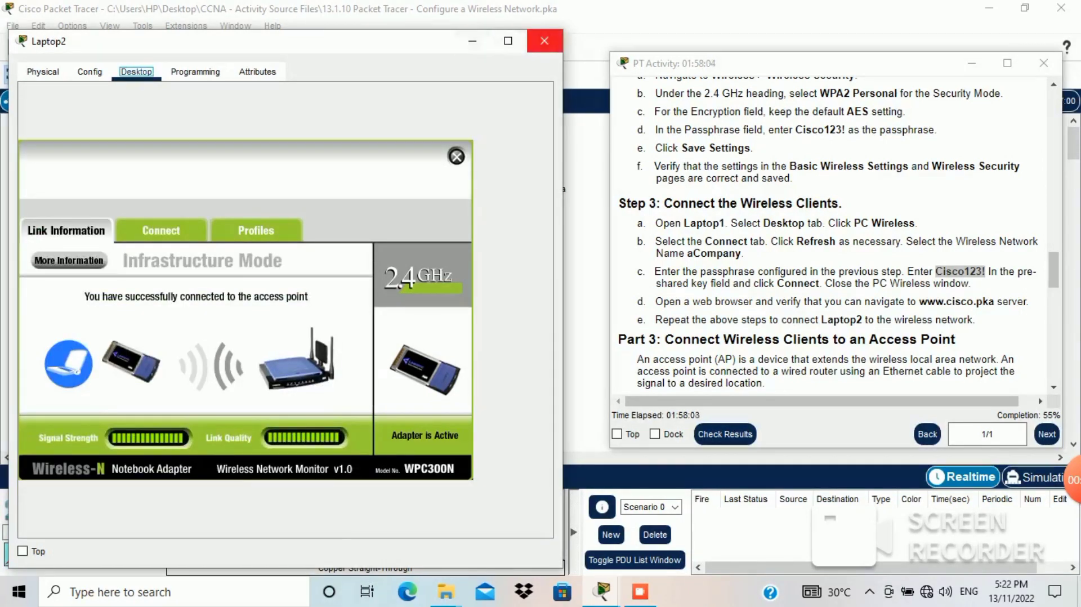
{"action": "left_click", "coordinate": [473, 41]}
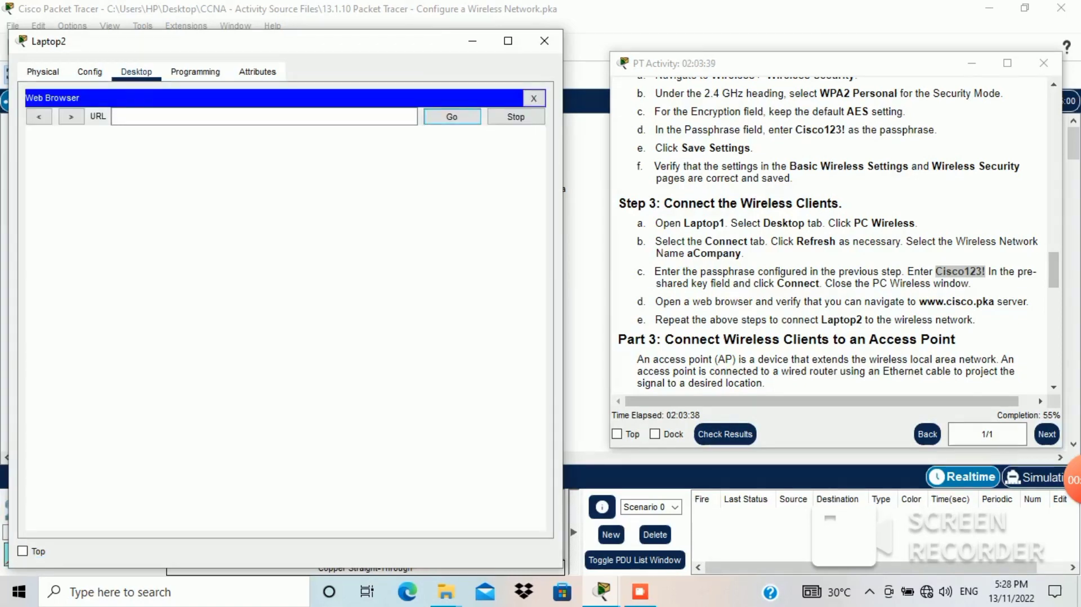
{"action": "left_click", "coordinate": [265, 117]}
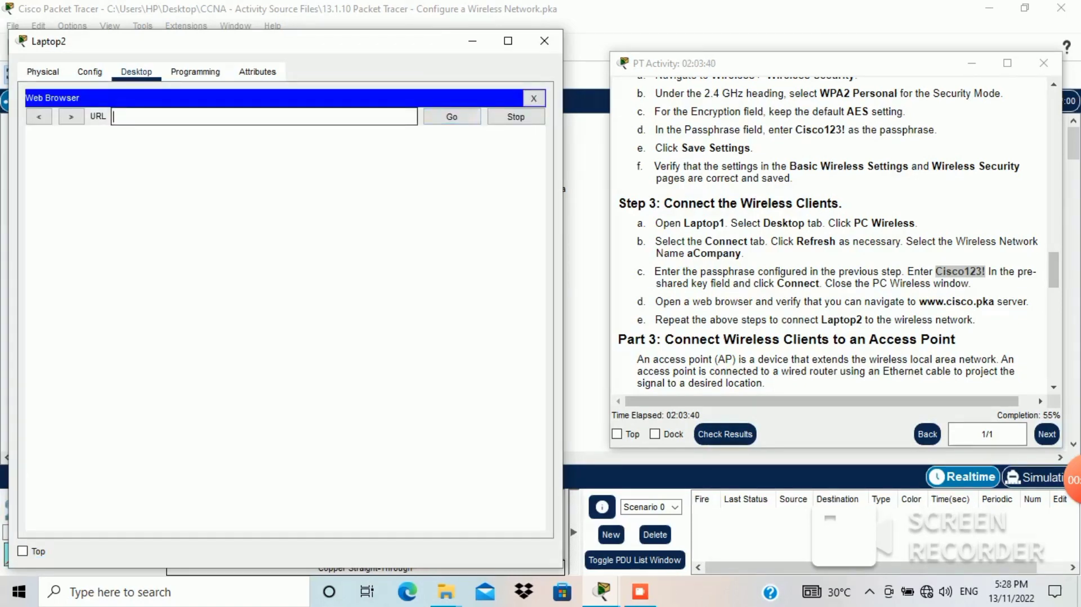
{"action": "left_click_drag", "start_coordinate": [919, 301], "coordinate": [994, 301]}
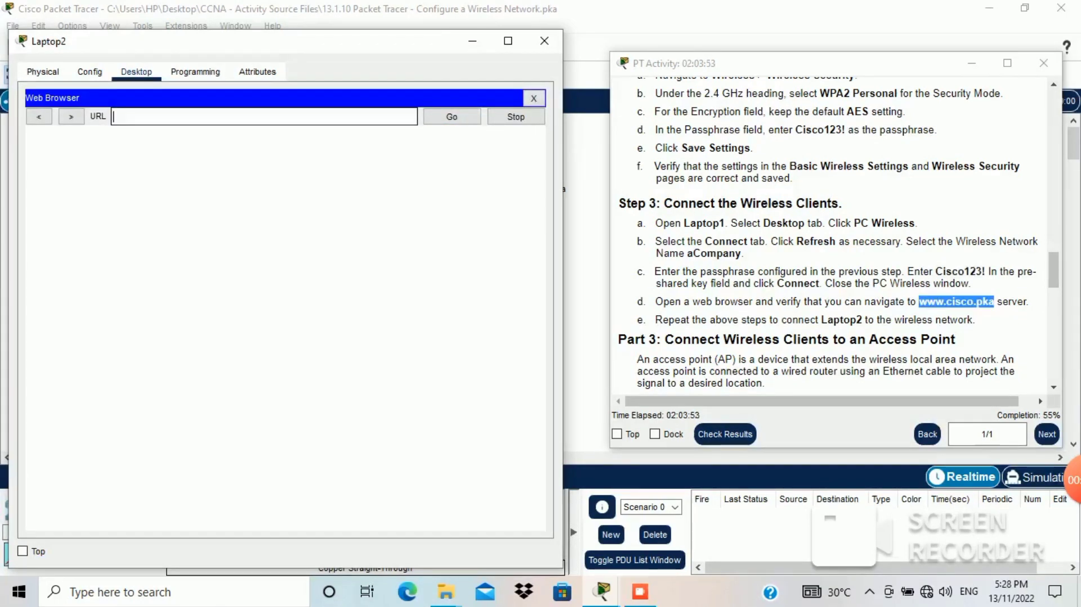
{"action": "key", "text": "ctrl+v"}
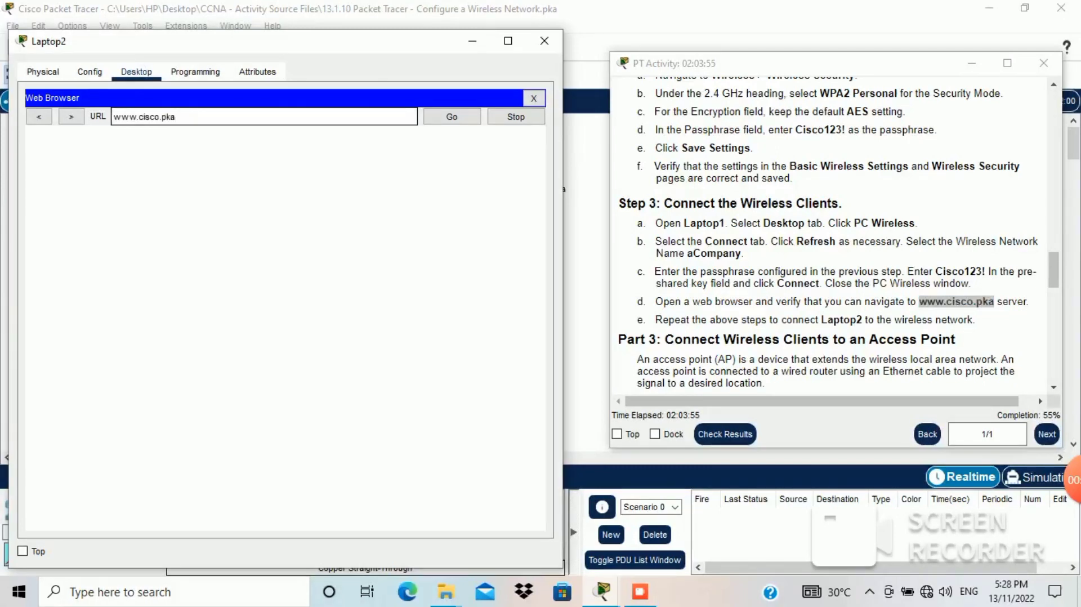
{"action": "key", "text": "Return"}
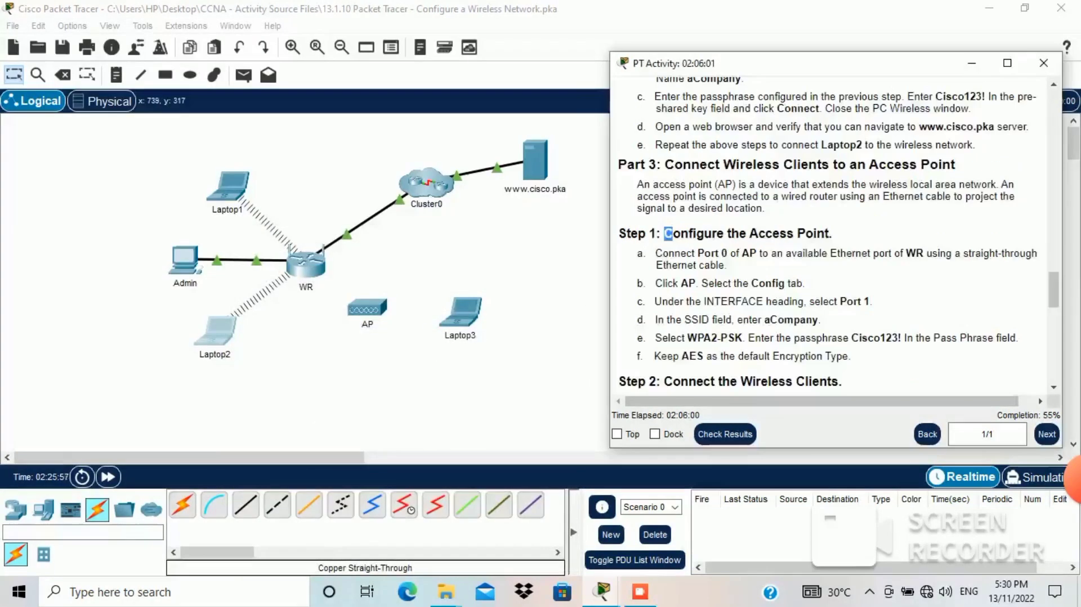
{"action": "left_click_drag", "start_coordinate": [673, 233], "coordinate": [825, 233]}
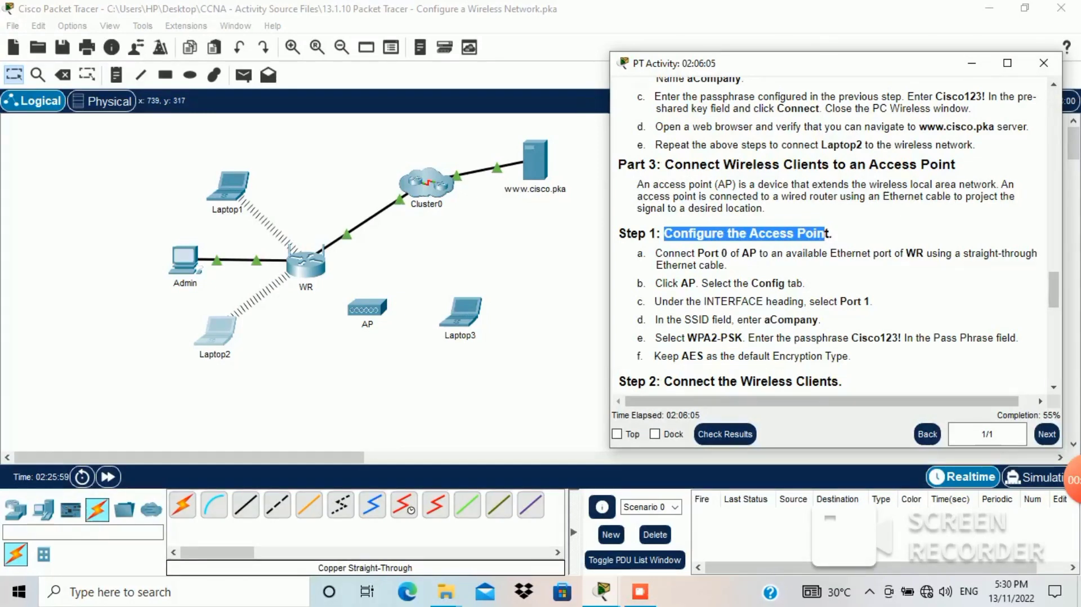
Step: Cable AP Port 0 to WR GigabitEthernet 2 with copper straight-through, then open the AP
{"action": "left_click_drag", "start_coordinate": [656, 254], "coordinate": [726, 265]}
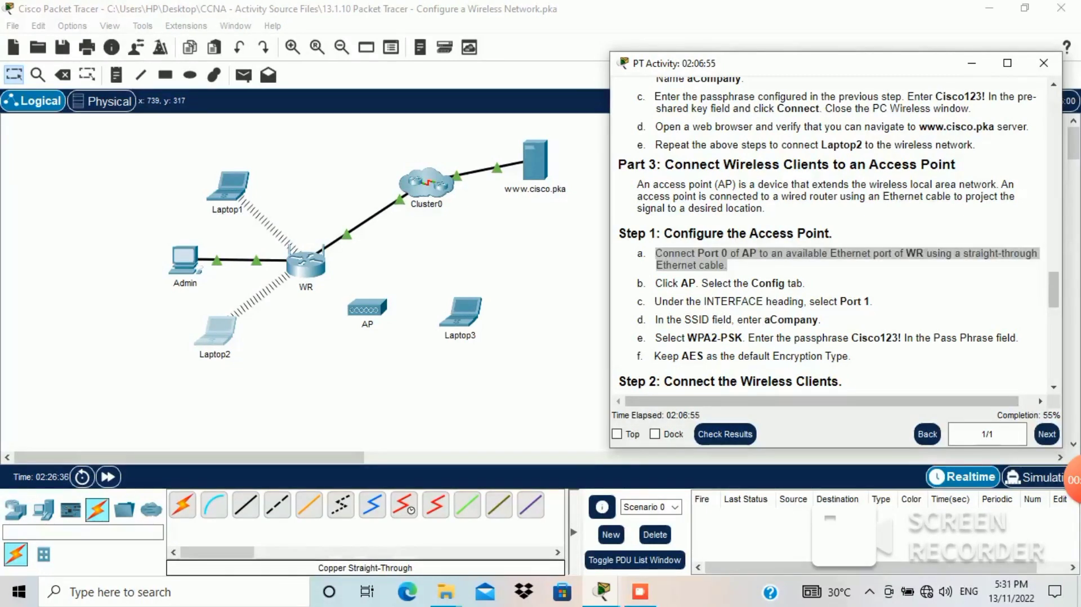
{"action": "left_click", "coordinate": [360, 426]}
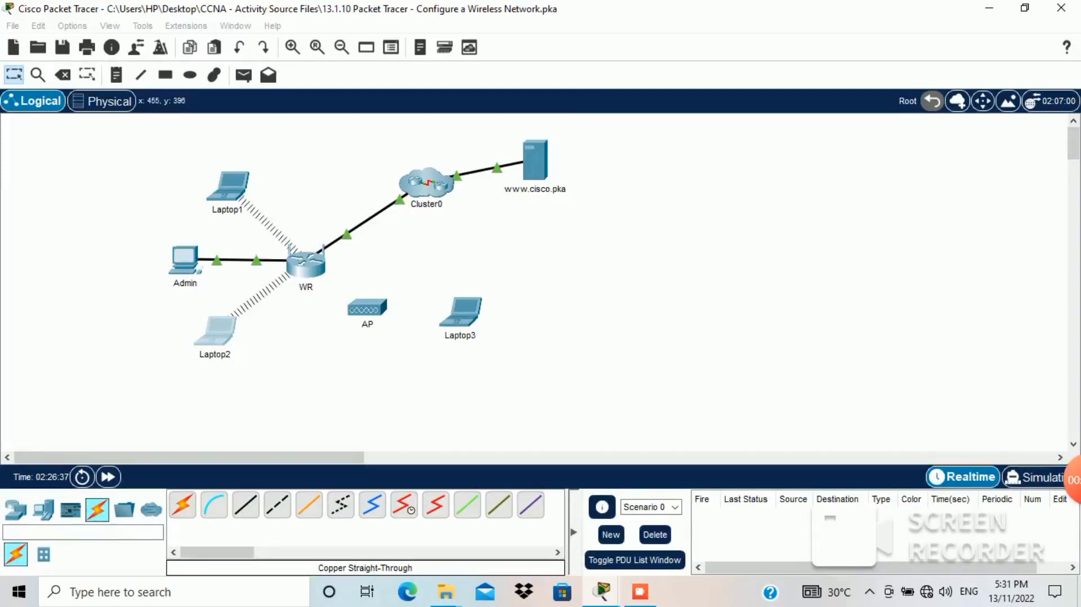
{"action": "left_click", "coordinate": [246, 505]}
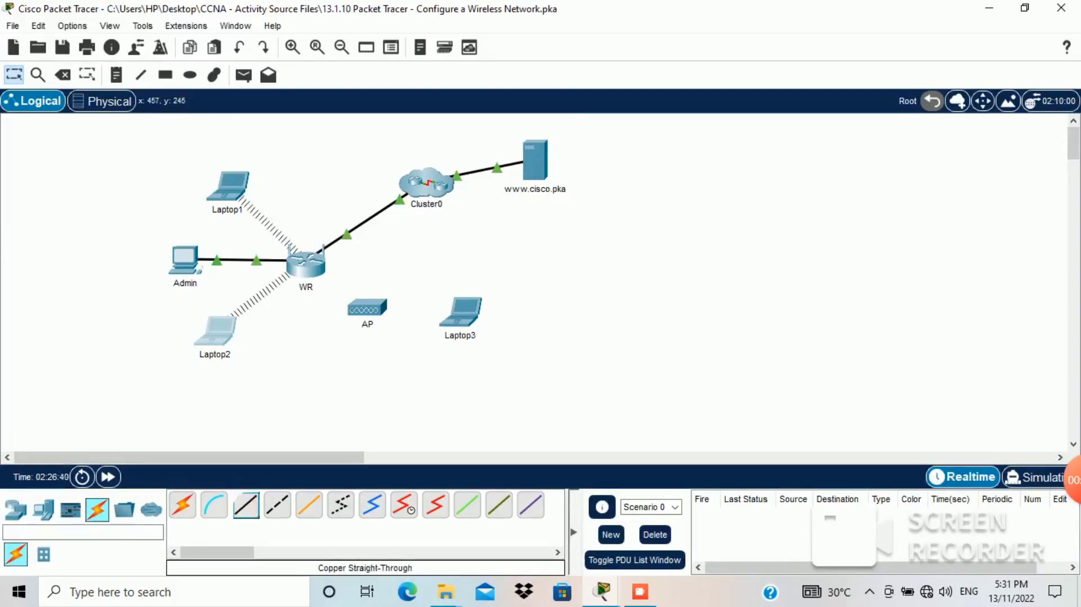
{"action": "left_click", "coordinate": [363, 304]}
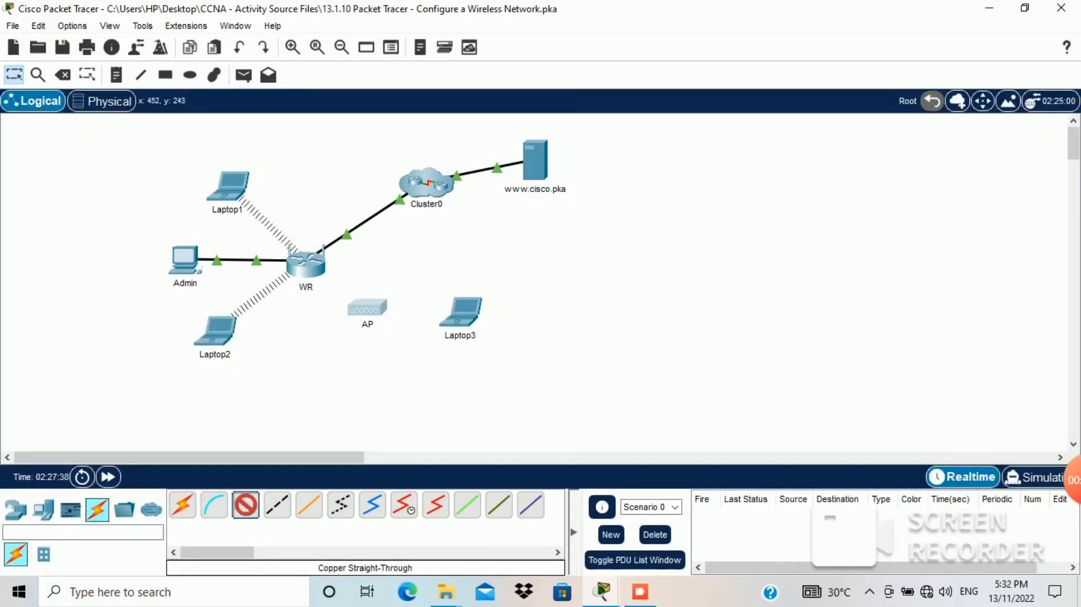
{"action": "left_click", "coordinate": [363, 307]}
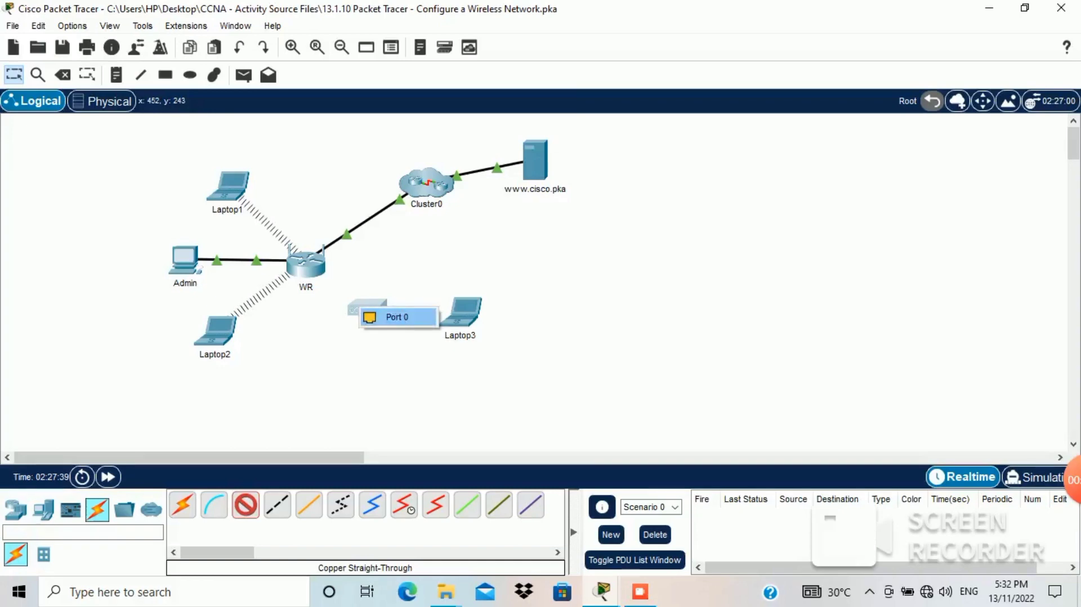
{"action": "left_click", "coordinate": [396, 317]}
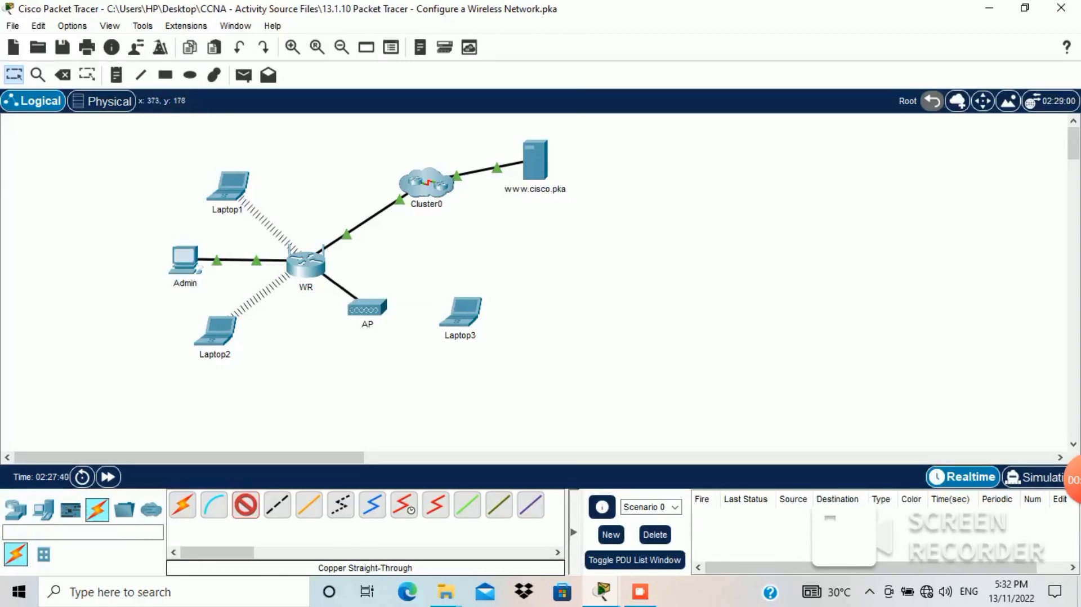
{"action": "left_click", "coordinate": [307, 262]}
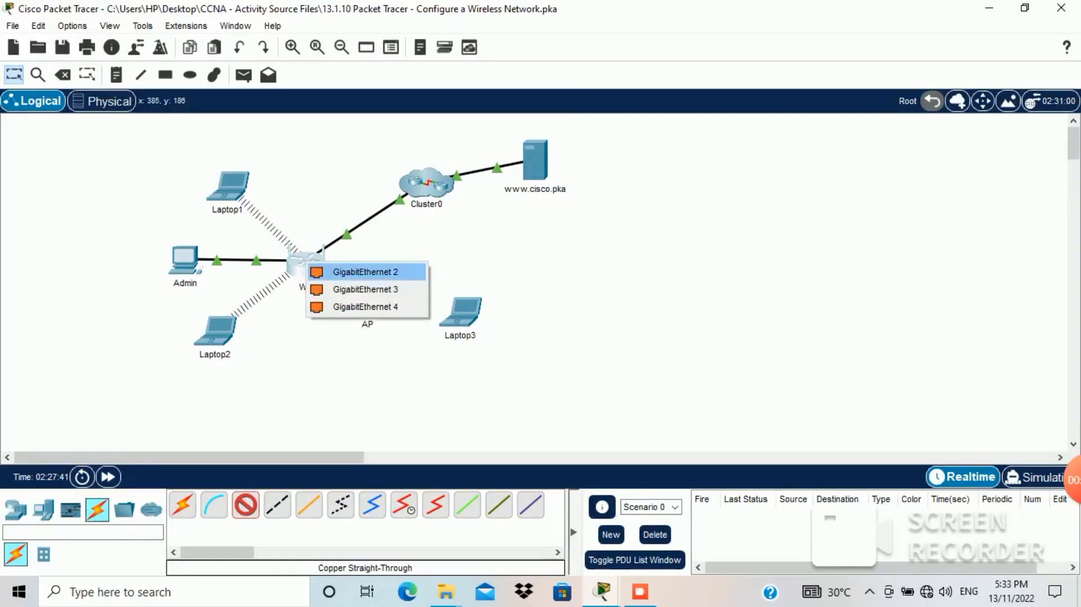
{"action": "left_click", "coordinate": [365, 272]}
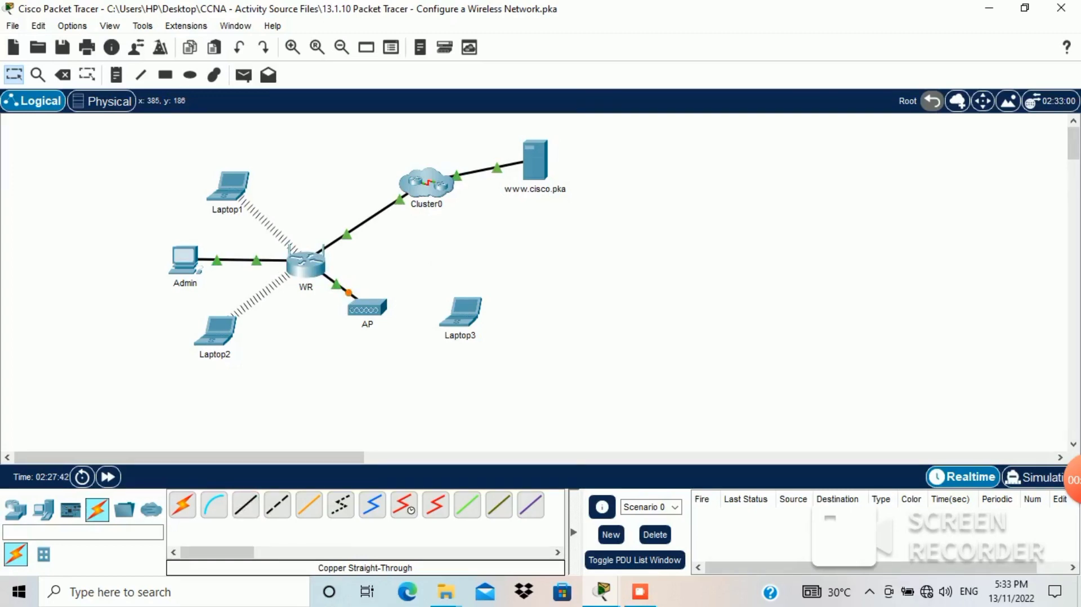
{"action": "left_click", "coordinate": [369, 308]}
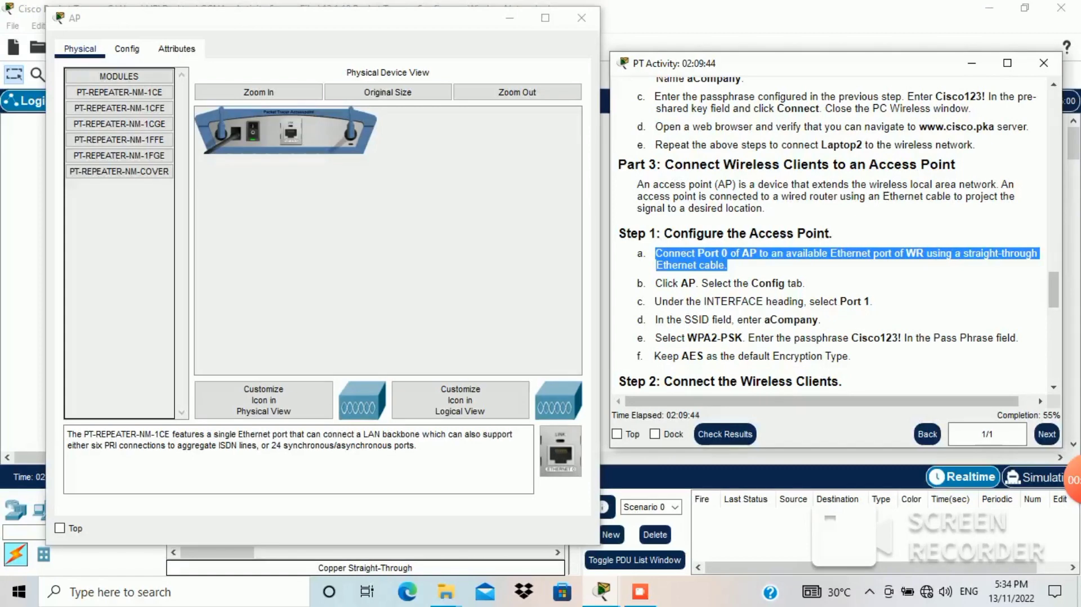
Step: Show the AP's configuration and copy the SSID name aCompany from the instructions
{"action": "left_click_drag", "start_coordinate": [665, 284], "coordinate": [792, 284]}
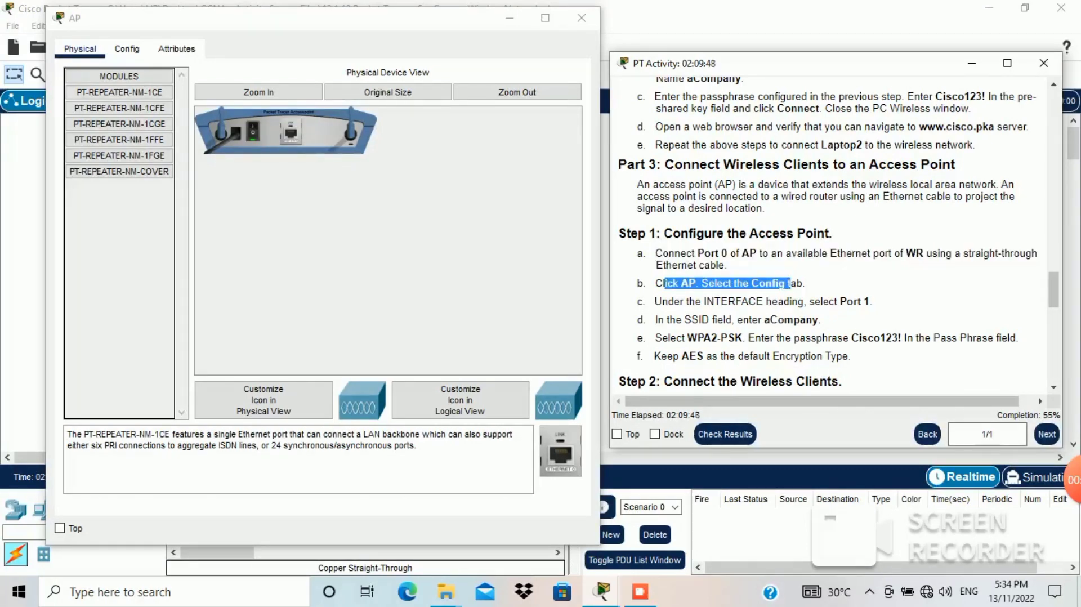
{"action": "left_click", "coordinate": [127, 49]}
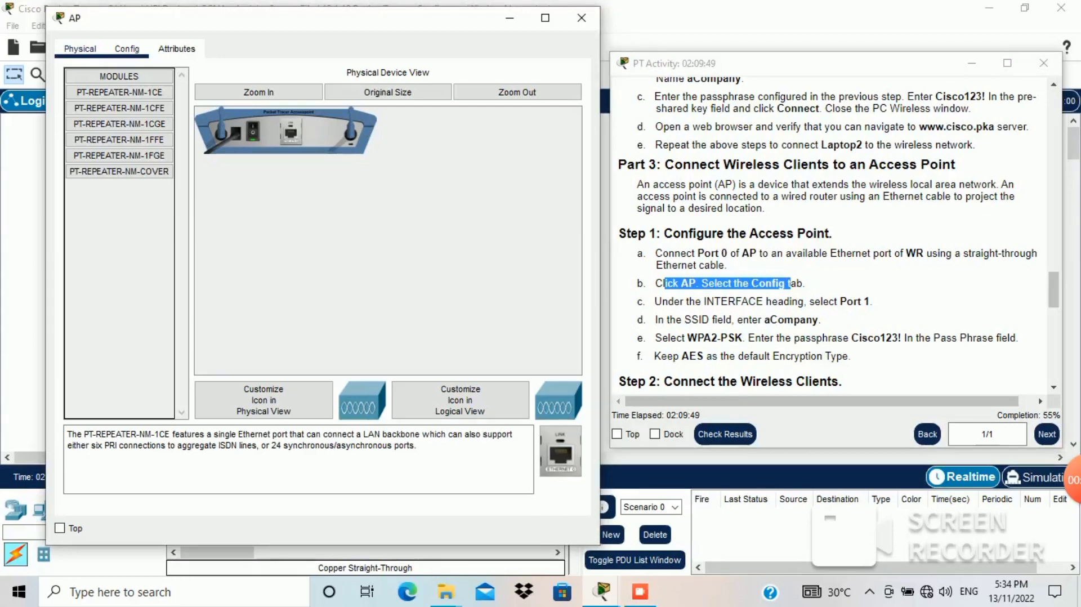
{"action": "left_click", "coordinate": [127, 49]}
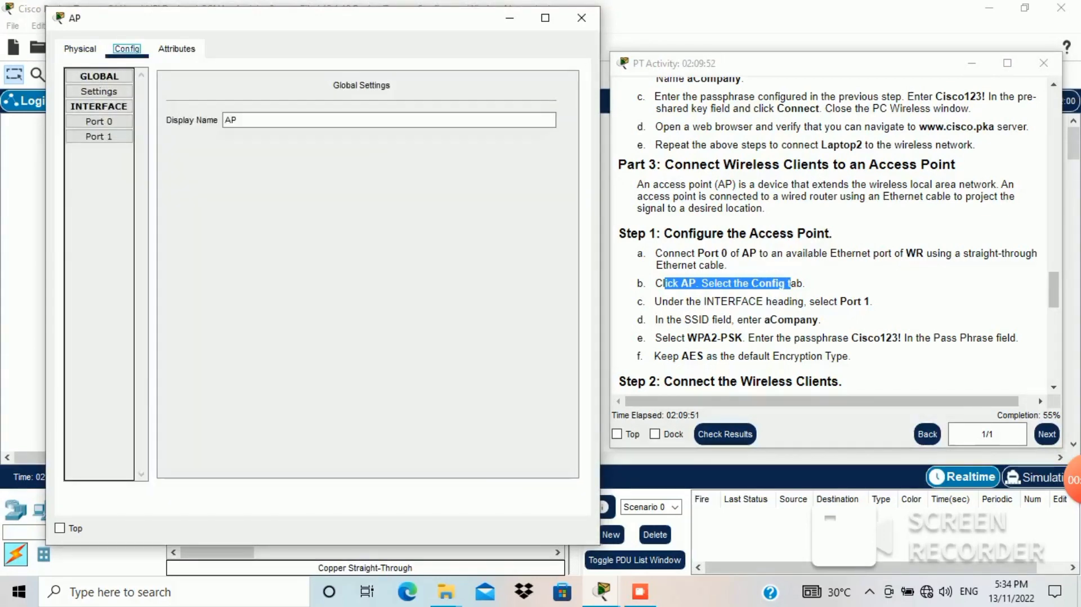
{"action": "left_click", "coordinate": [834, 63]}
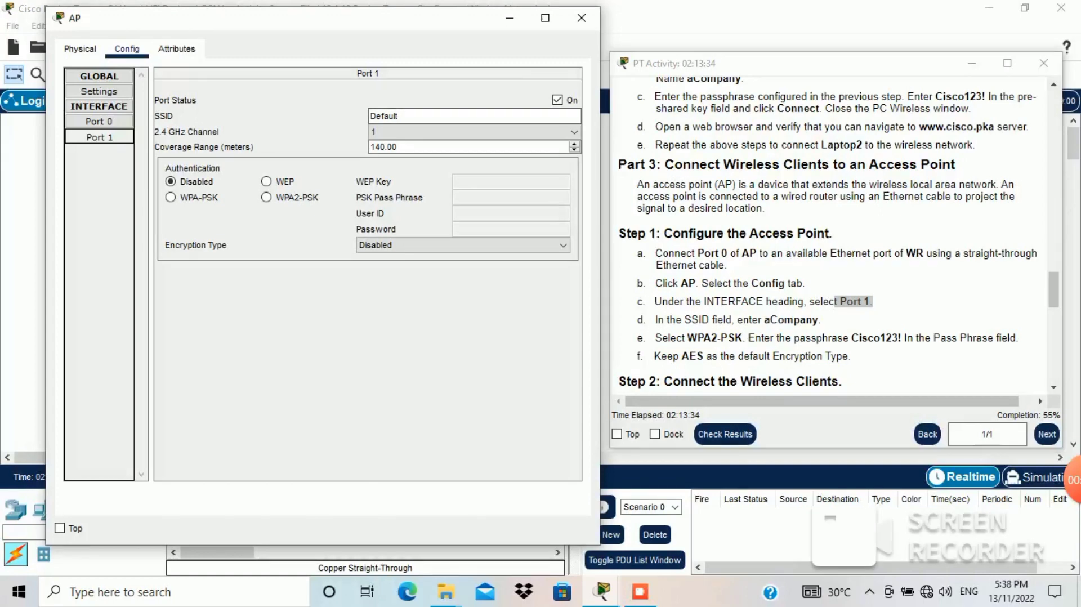
{"action": "left_click", "coordinate": [792, 320]}
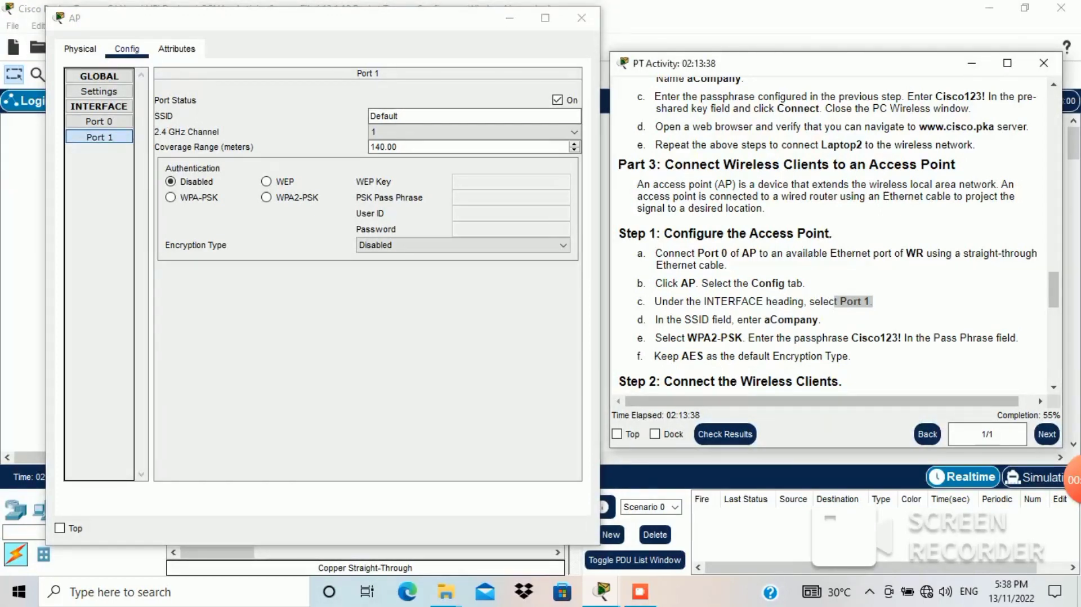
{"action": "double_click", "coordinate": [792, 320]}
{"action": "key", "text": "ctrl+c"}
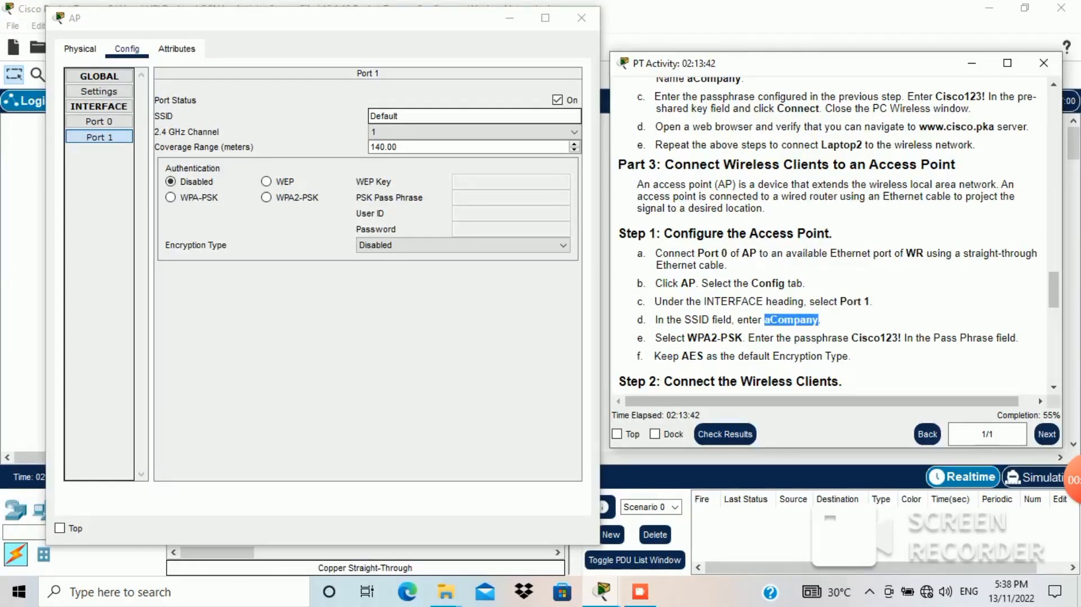
Step: Replace the AP Port 1 SSID Default with aCompany
{"action": "left_click", "coordinate": [406, 116]}
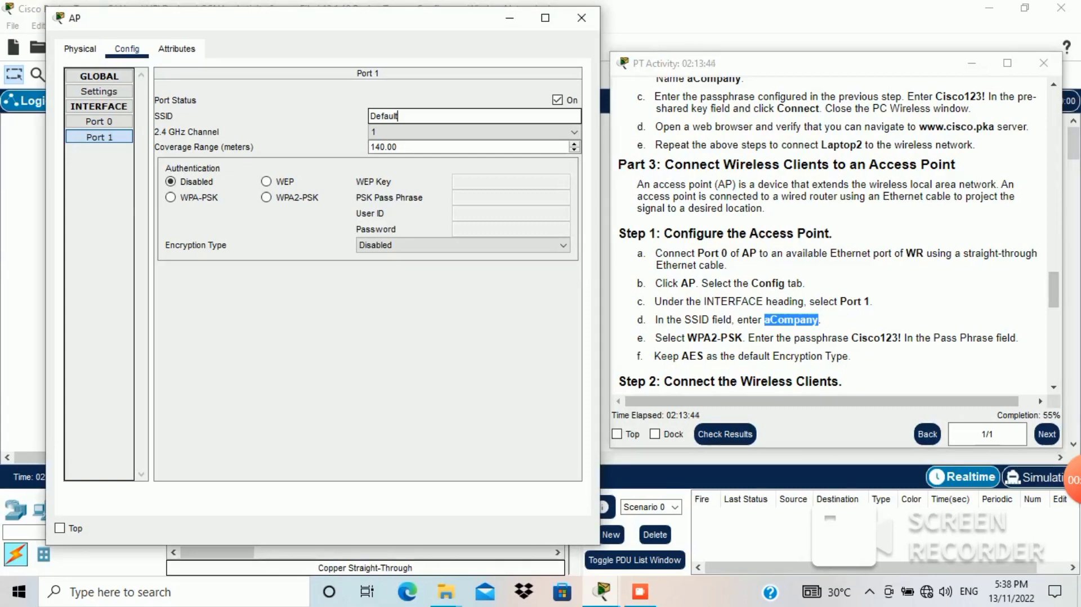
{"action": "key", "text": "BackSpace"}
{"action": "key", "text": "BackSpace"}
{"action": "key", "text": "BackSpace"}
{"action": "key", "text": "BackSpace"}
{"action": "key", "text": "BackSpace"}
{"action": "key", "text": "BackSpace"}
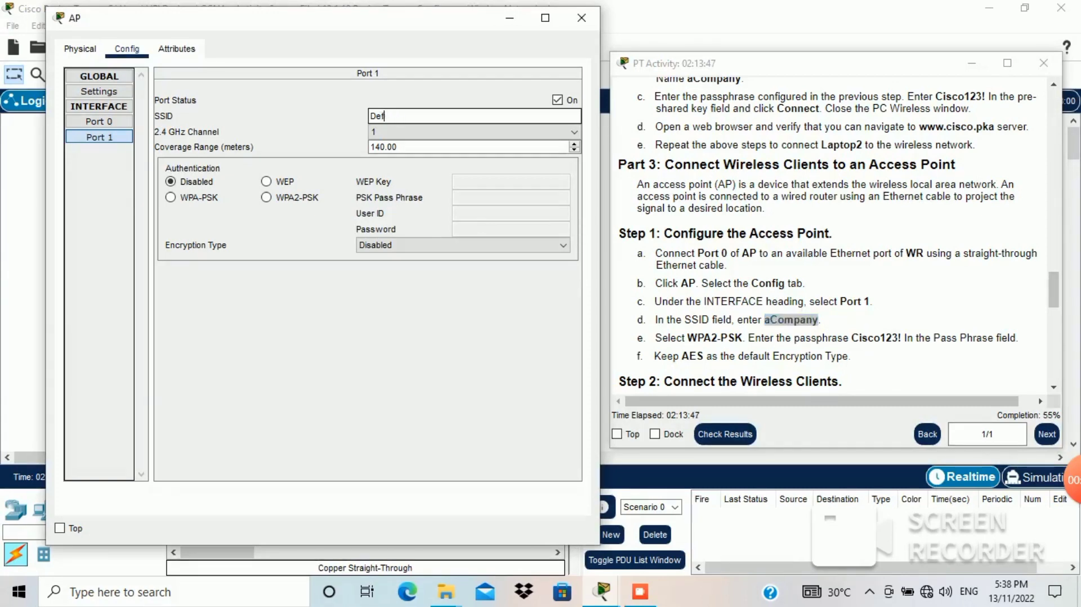
{"action": "key", "text": "BackSpace"}
{"action": "key", "text": "ctrl+v"}
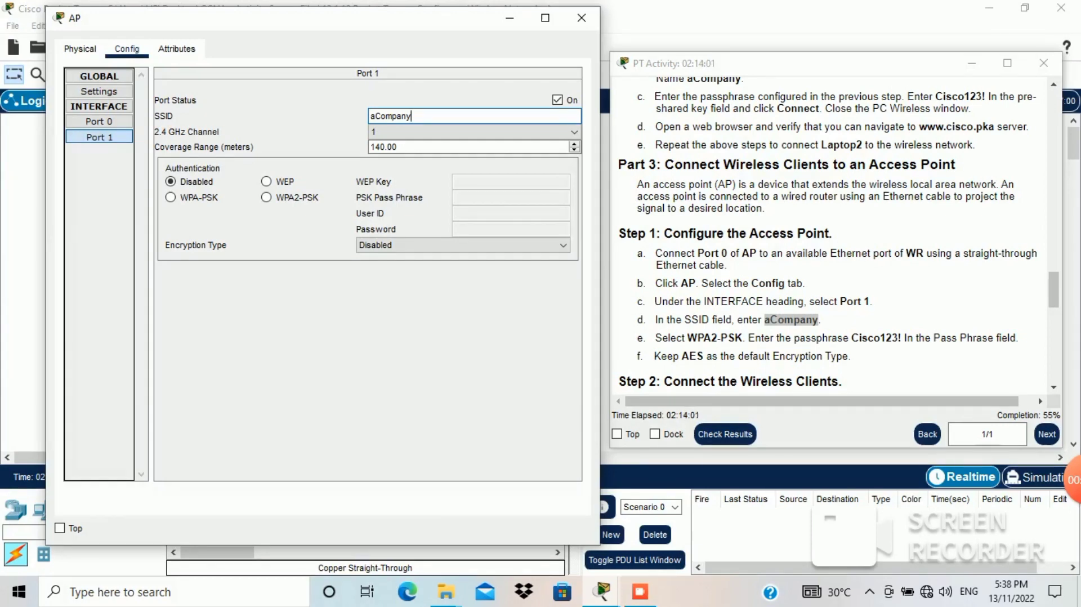
{"action": "key", "text": "Return"}
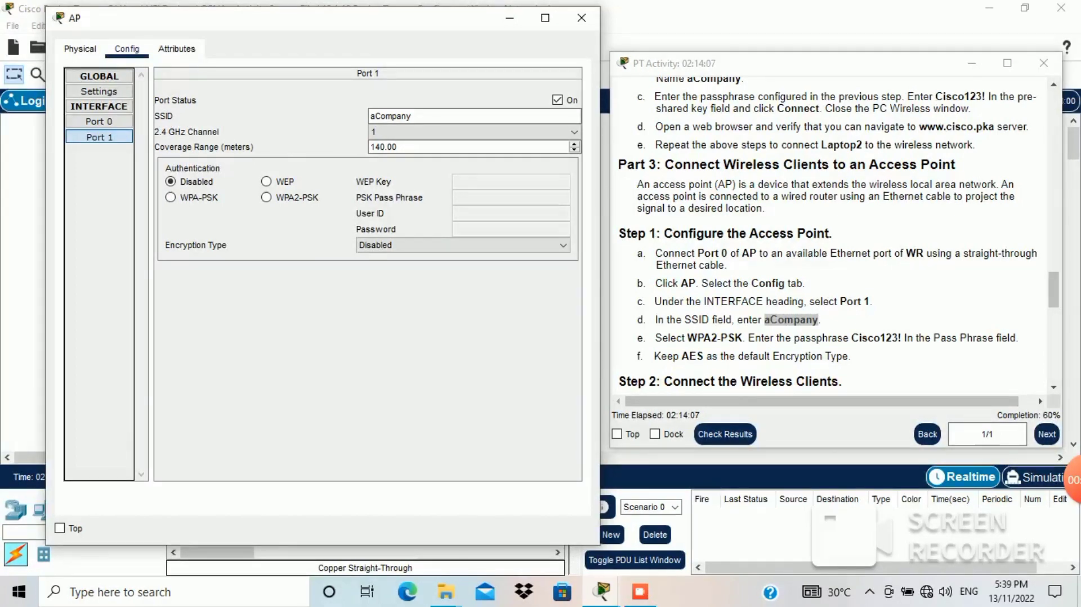
{"action": "left_click", "coordinate": [833, 64]}
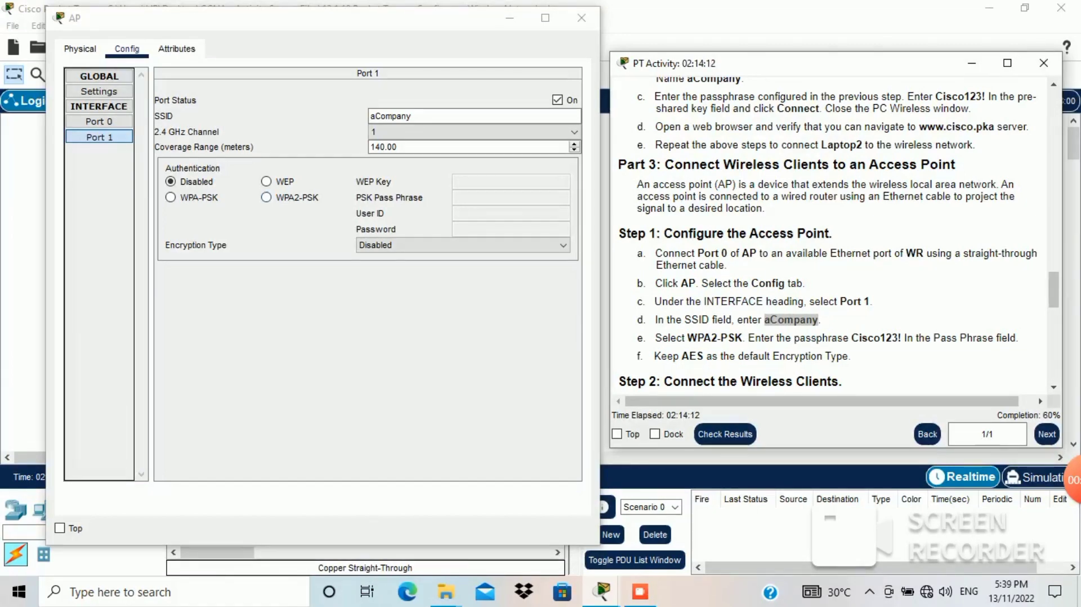
Step: Set AP Port 1 to WPA2-PSK with the activity's pass phrase and AES encryption
{"action": "left_click", "coordinate": [267, 198]}
{"action": "left_click", "coordinate": [267, 198]}
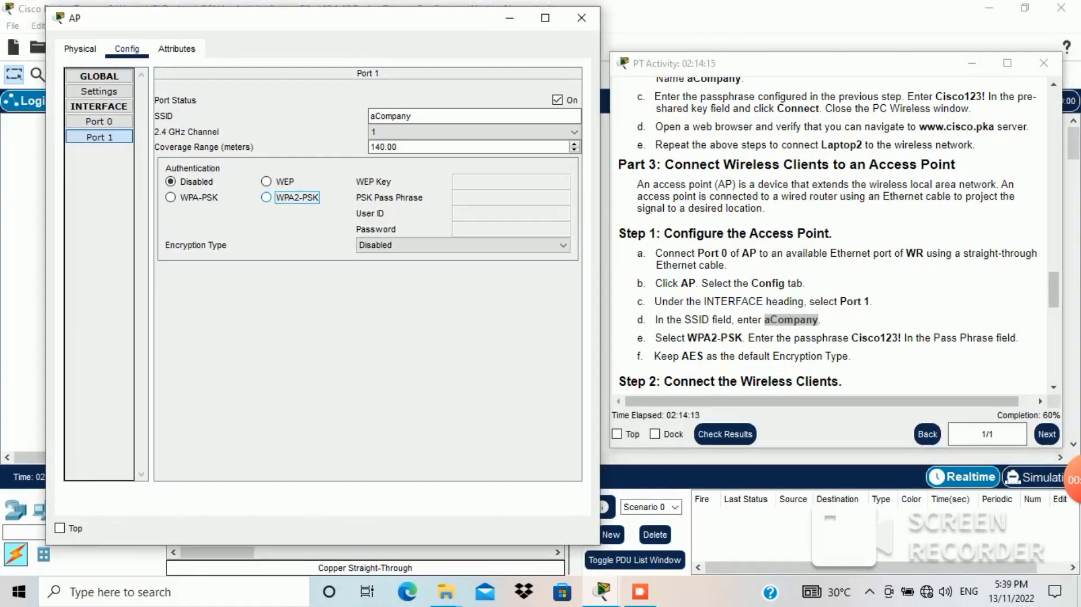
{"action": "left_click", "coordinate": [267, 197]}
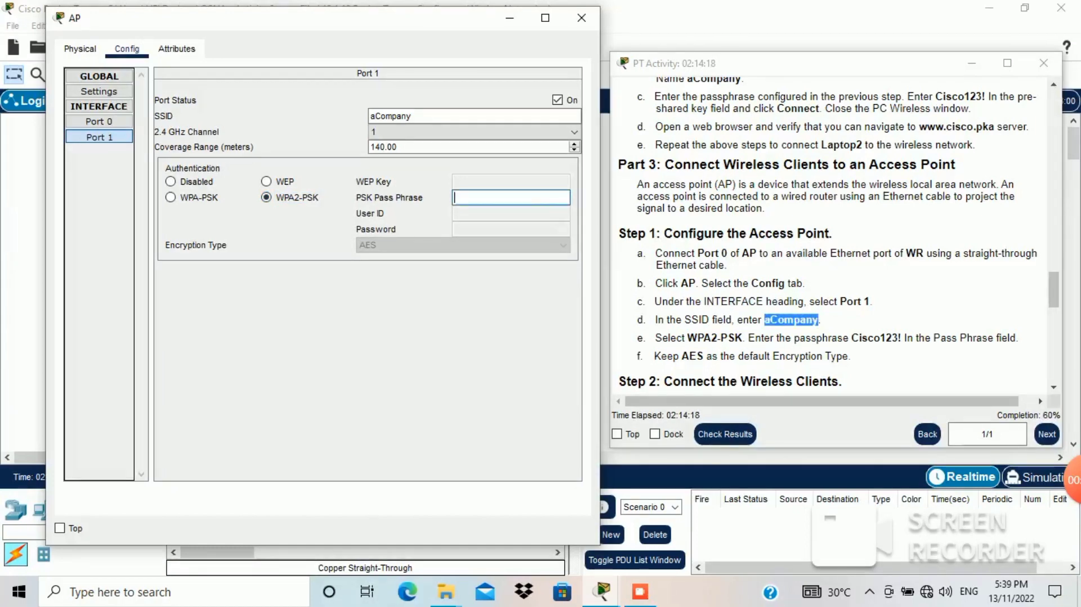
{"action": "left_click", "coordinate": [867, 339]}
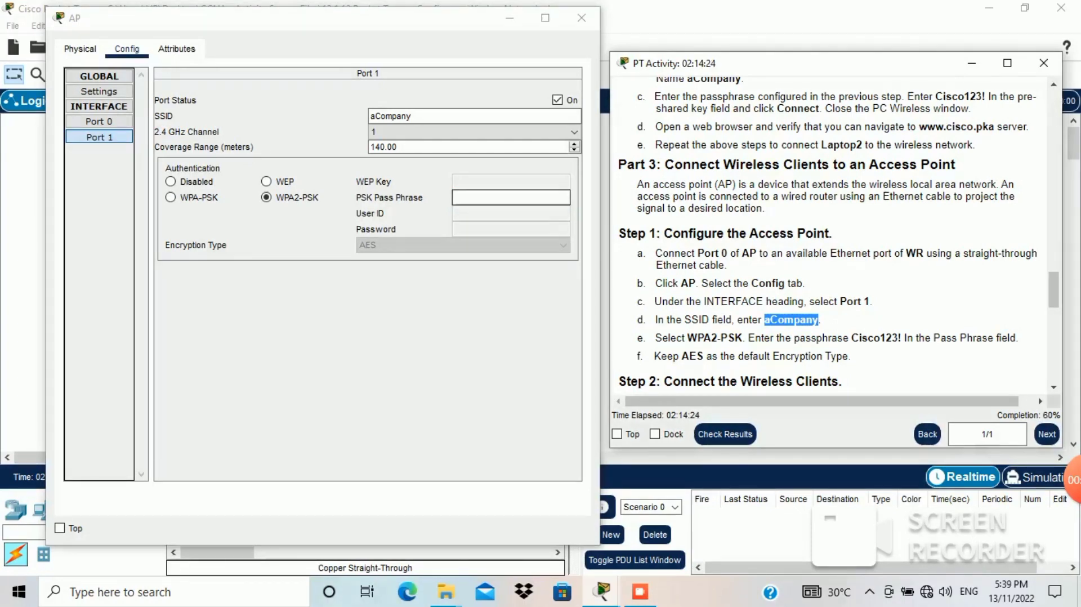
{"action": "left_click", "coordinate": [511, 198]}
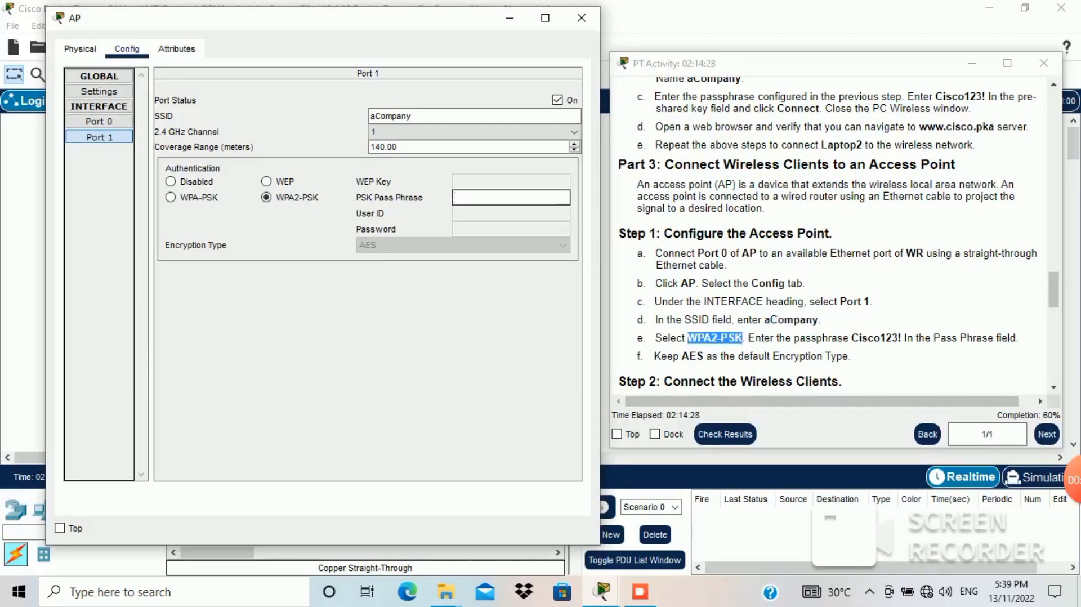
{"action": "type", "text": "Cisco"}
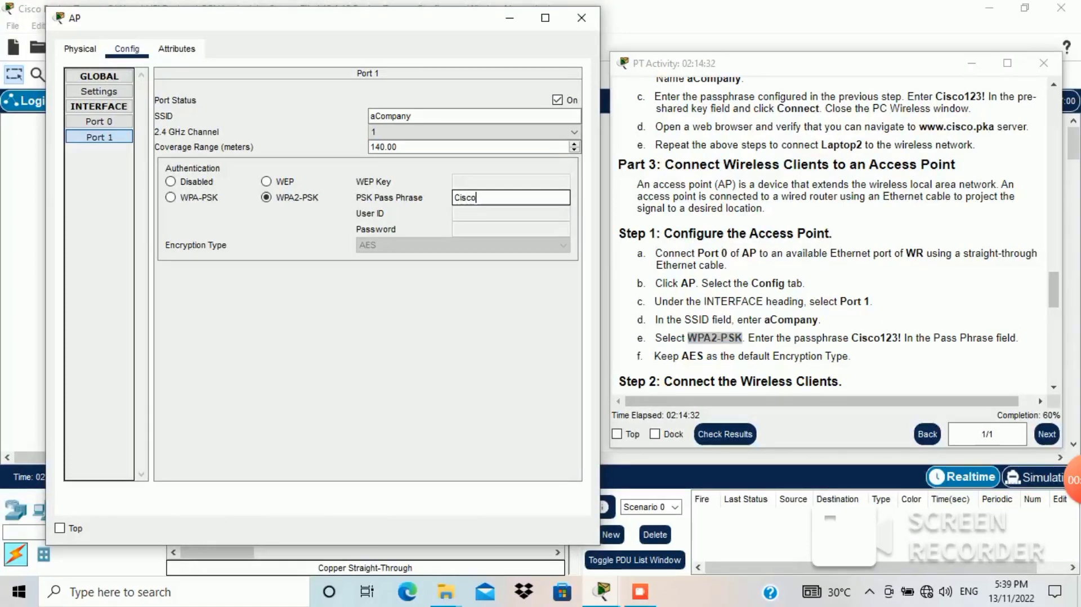
{"action": "type", "text": "123!"}
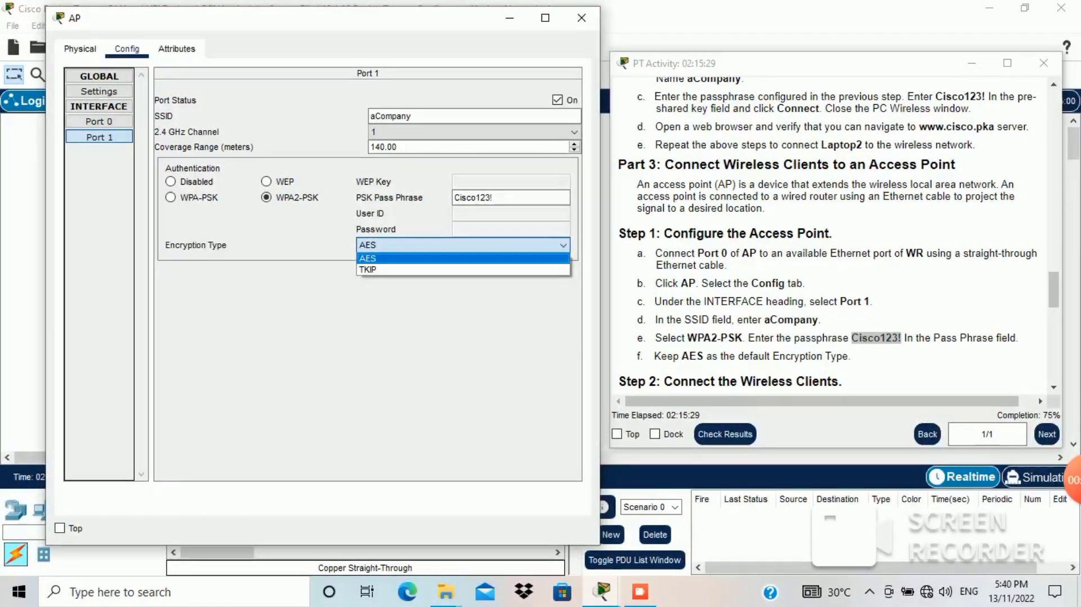
{"action": "left_click", "coordinate": [462, 258]}
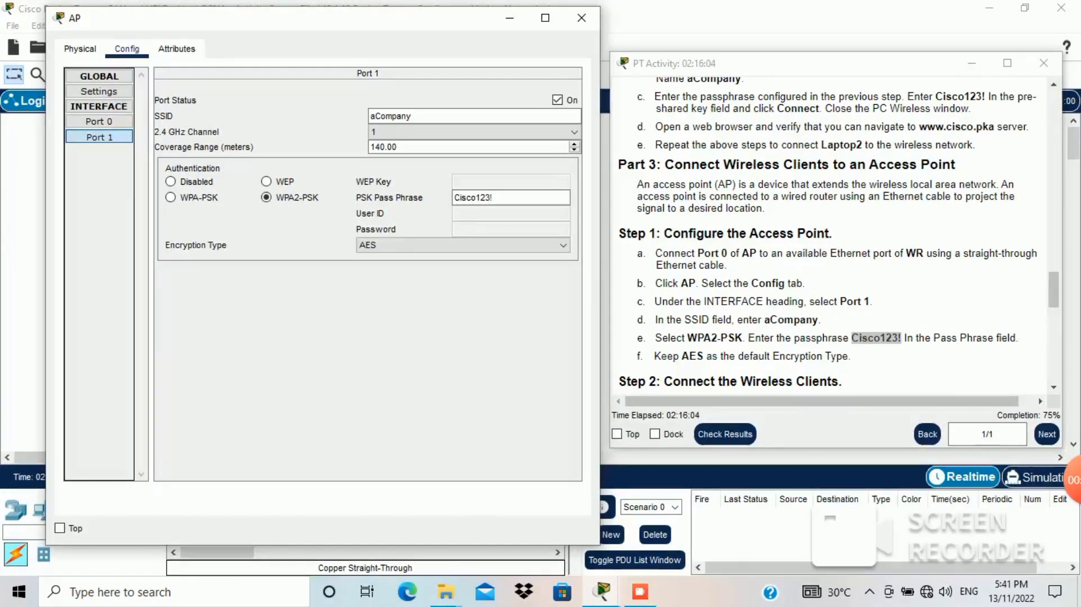
{"action": "left_click", "coordinate": [834, 63]}
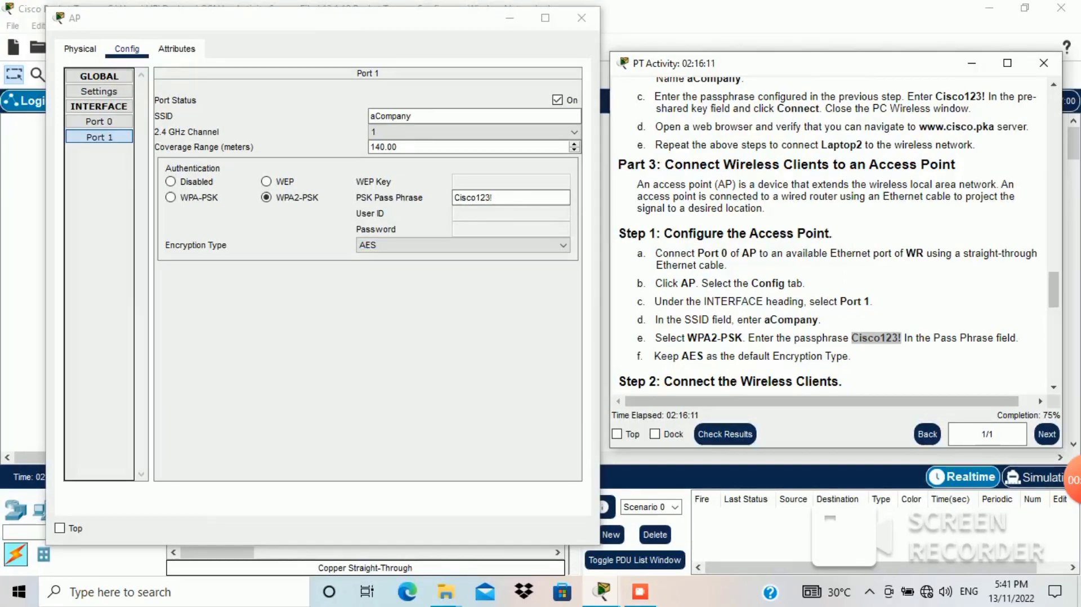
{"action": "scroll", "coordinate": [834, 237], "scroll_direction": "down", "scroll_amount": 4}
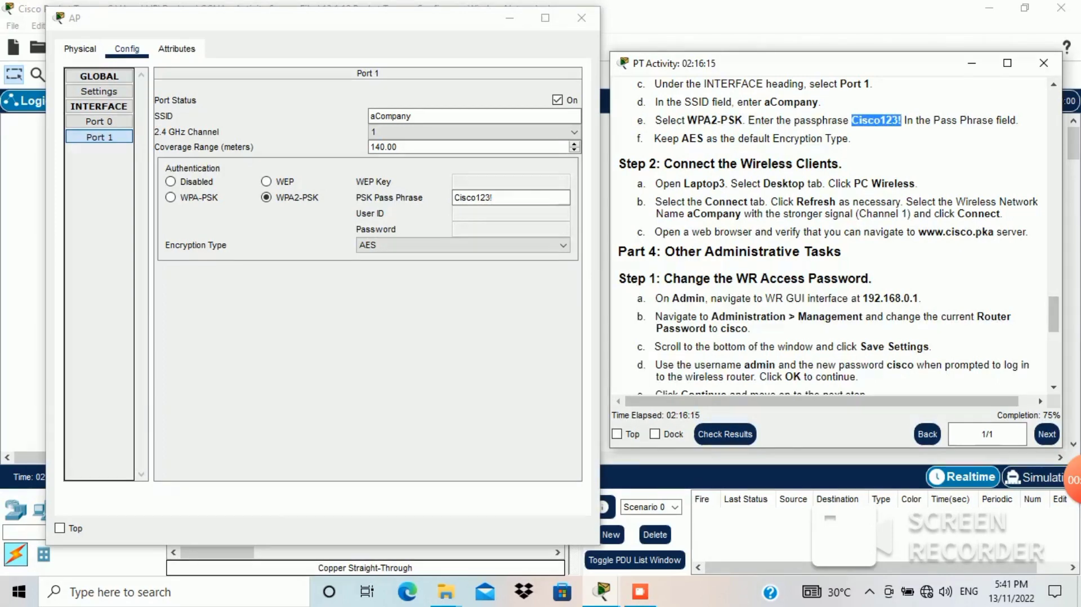
Step: Close the AP settings window and show Laptop3's Desktop applications
{"action": "left_click_drag", "start_coordinate": [655, 184], "coordinate": [908, 184]}
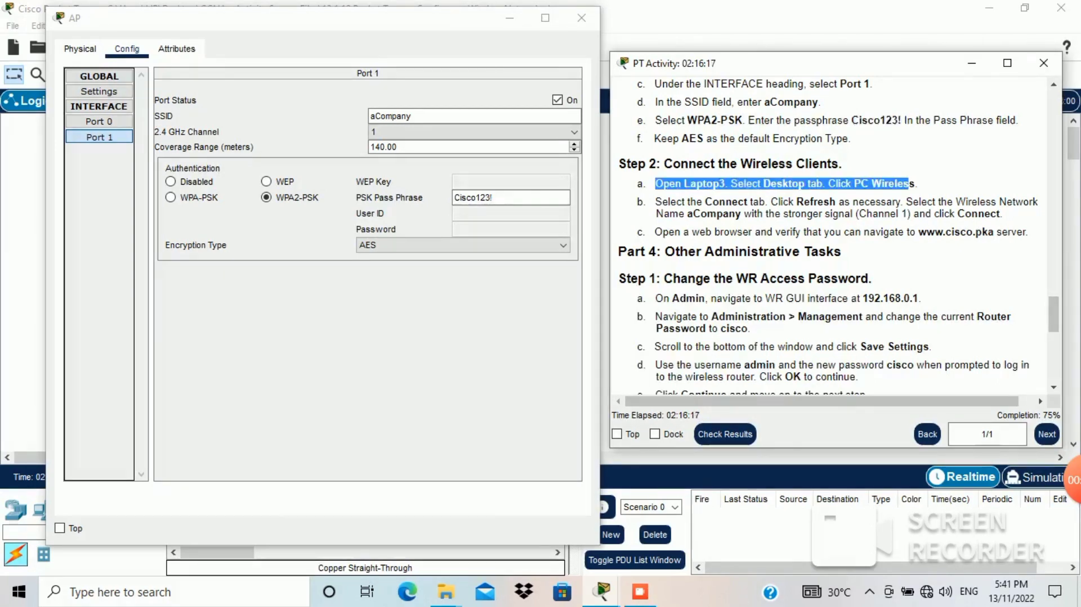
{"action": "left_click", "coordinate": [582, 18]}
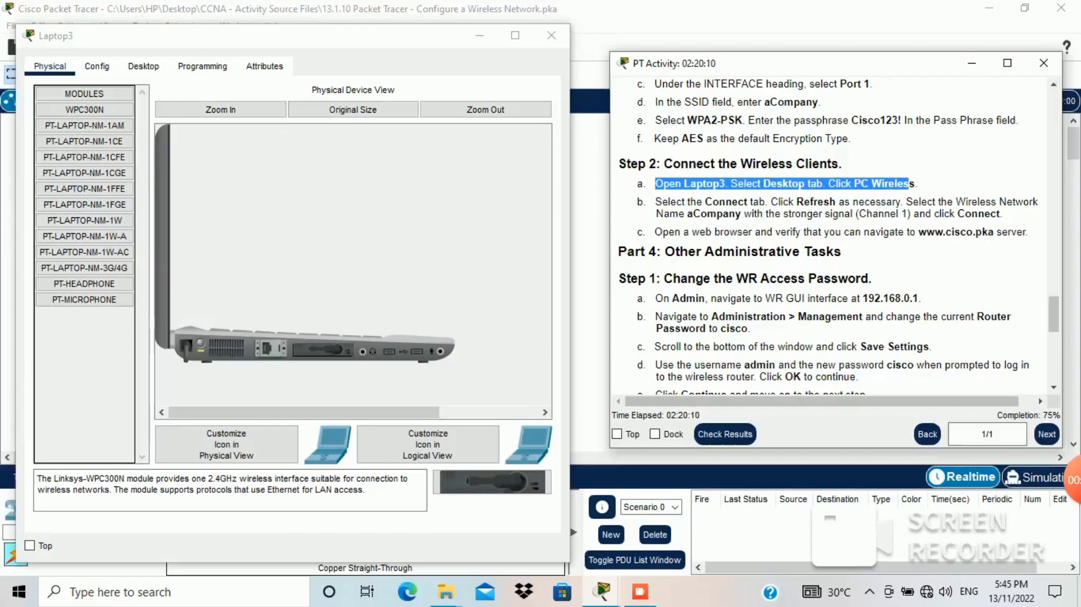
{"action": "left_click_drag", "start_coordinate": [654, 202], "coordinate": [999, 214]}
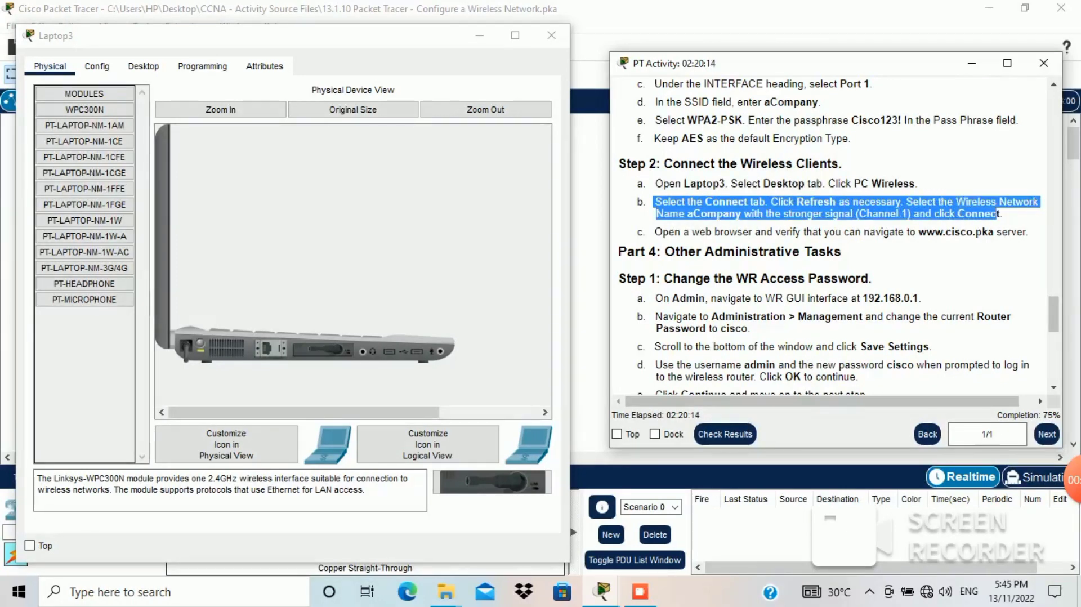
{"action": "left_click", "coordinate": [144, 66]}
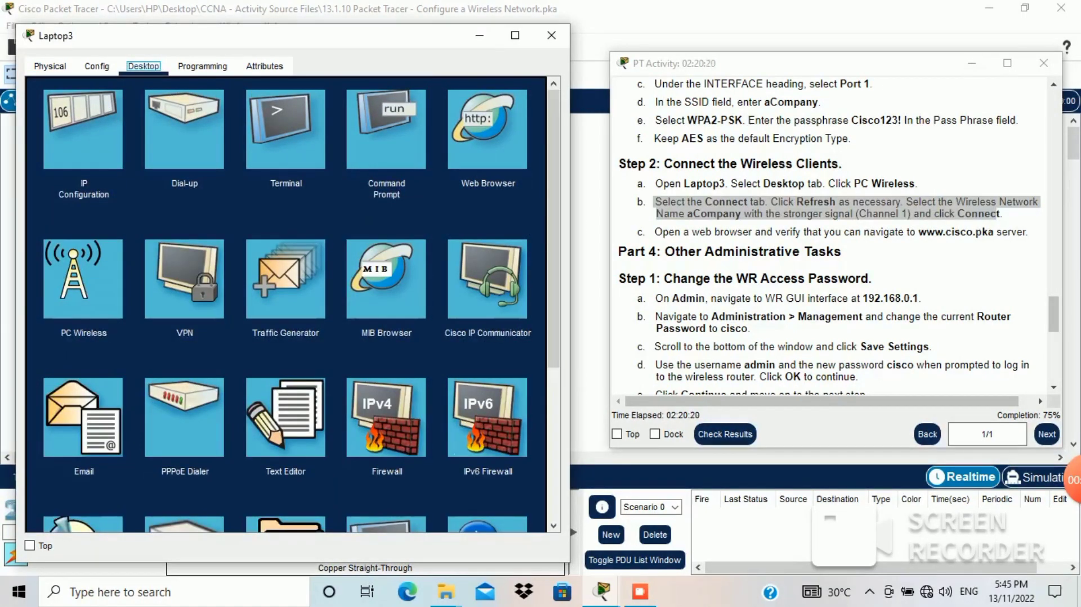
Step: Join Laptop3 to aCompany on channel 6 via PC Wireless using the pre-shared key
{"action": "left_click", "coordinate": [87, 263]}
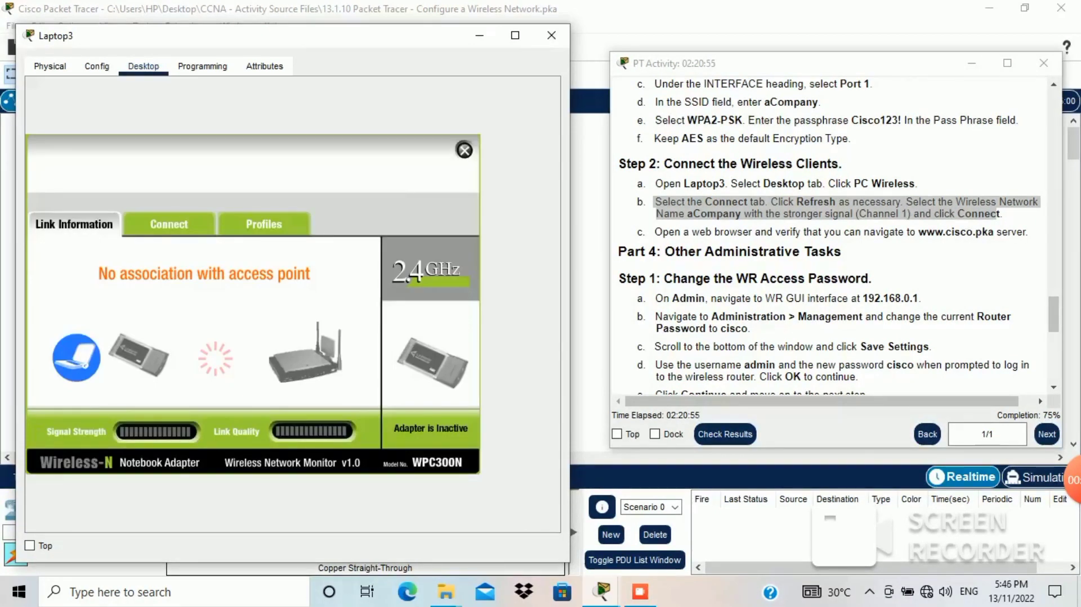
{"action": "left_click", "coordinate": [169, 224]}
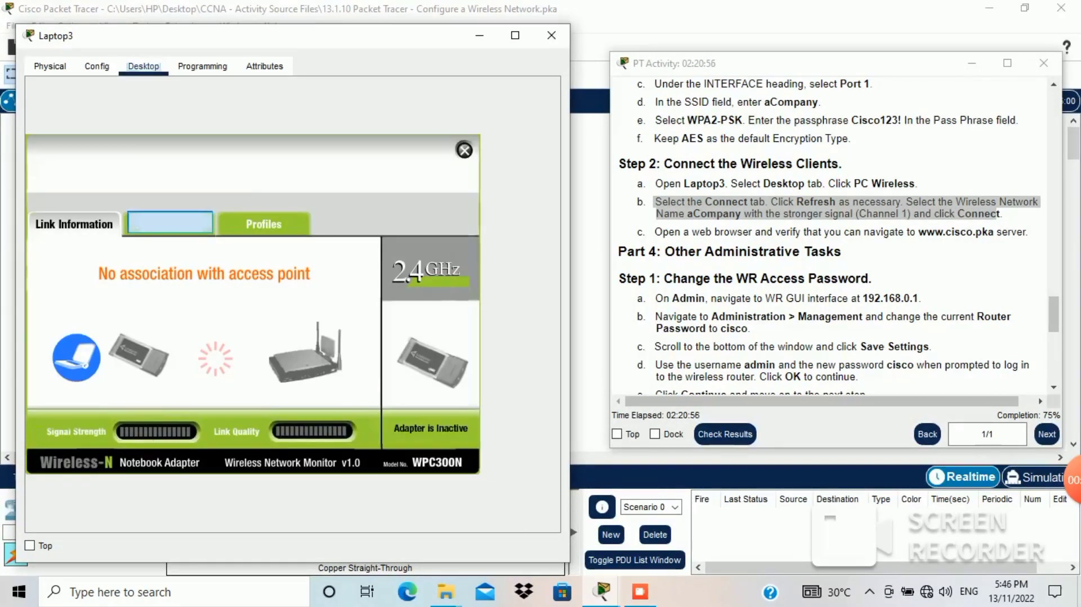
{"action": "left_click", "coordinate": [259, 393]}
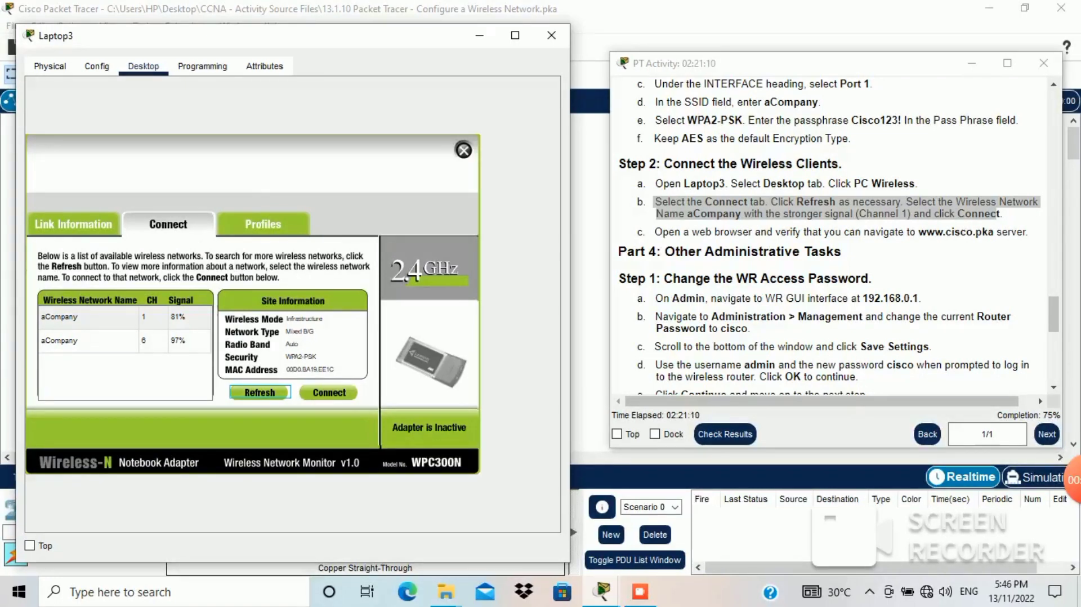
{"action": "left_click", "coordinate": [190, 340]}
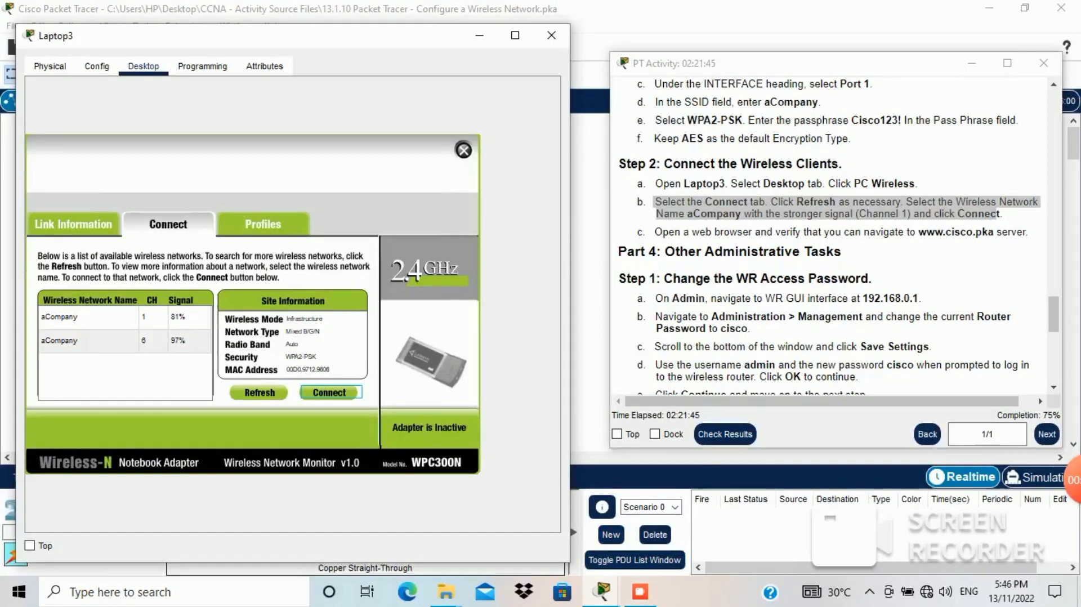
{"action": "left_click", "coordinate": [329, 393]}
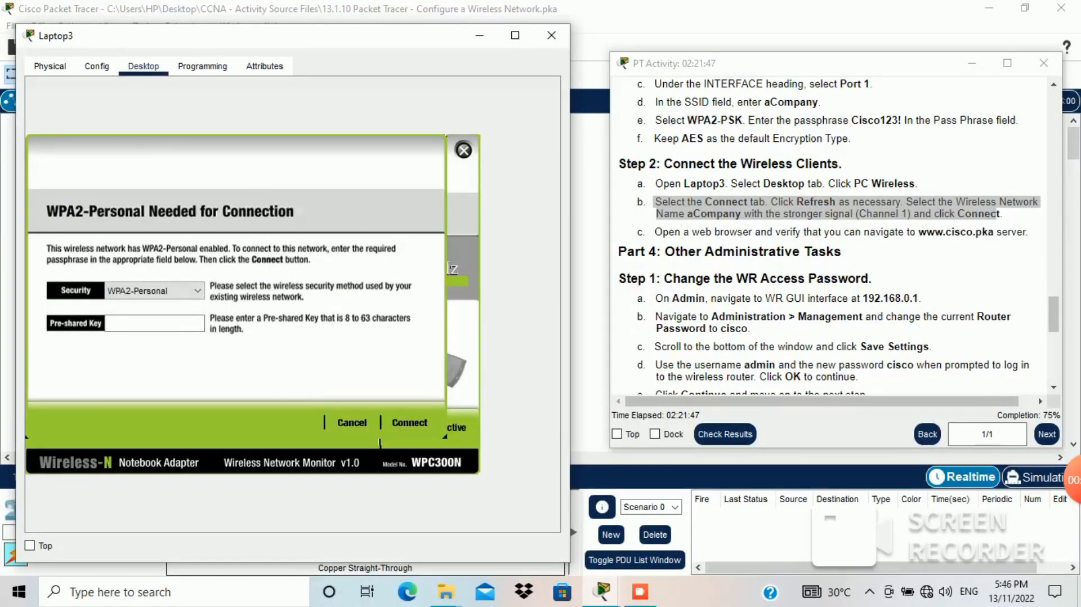
{"action": "left_click", "coordinate": [153, 324]}
{"action": "type", "text": "C"}
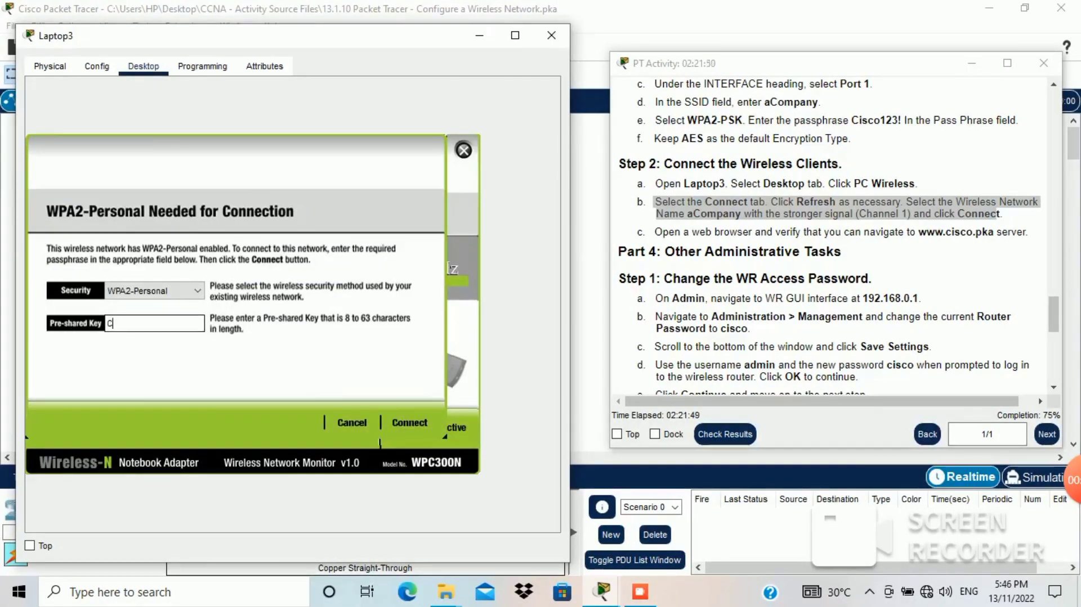
{"action": "type", "text": "isco123!"}
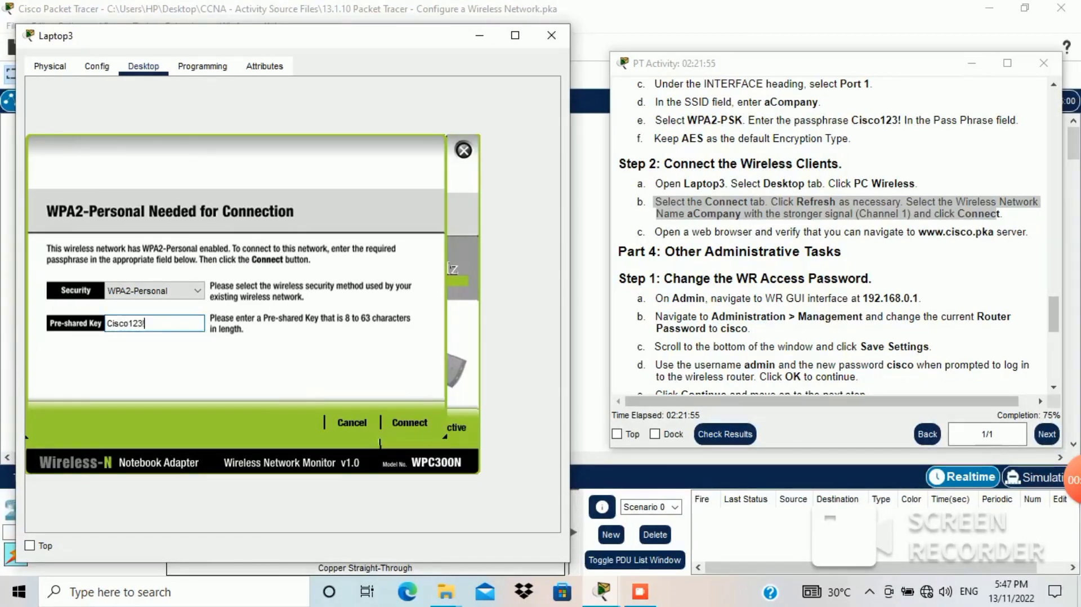
{"action": "key", "text": "Return"}
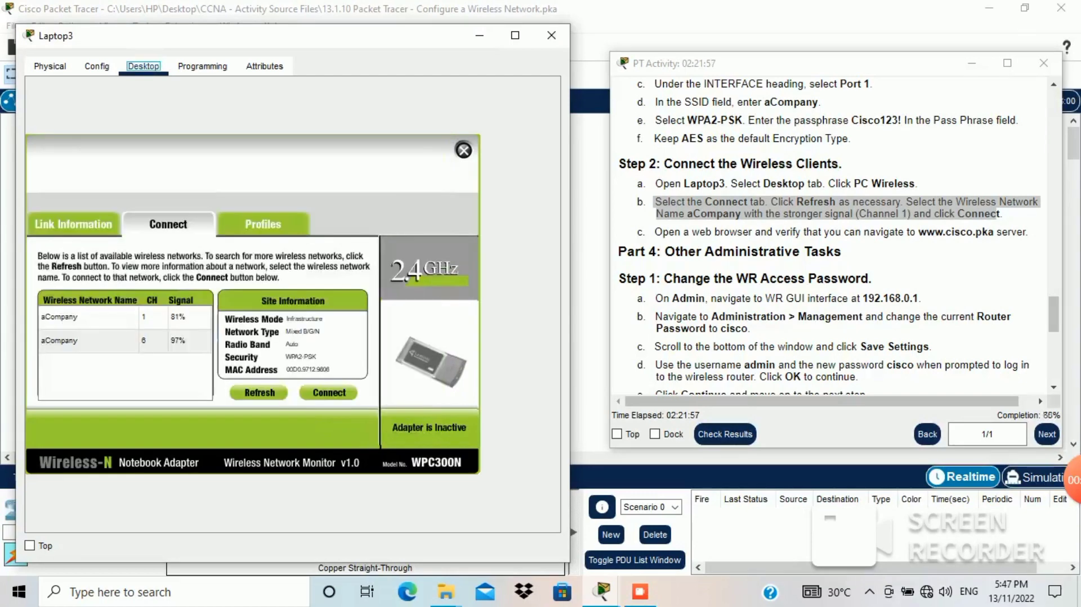
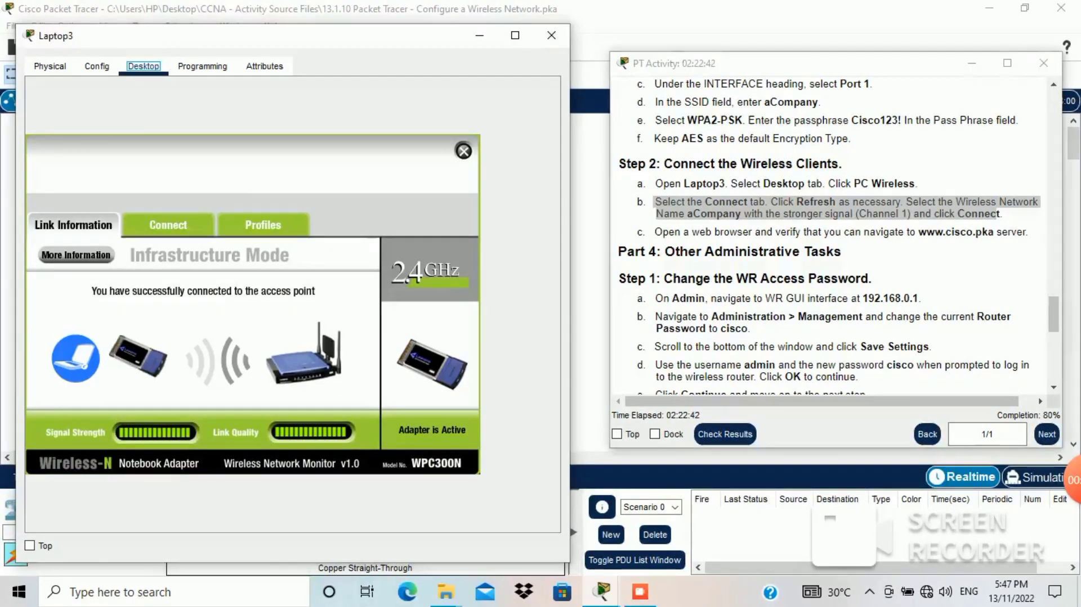
Step: Mark the verify-web-access step in the instructions and close Laptop3's PC Wireless monitor
{"action": "left_click", "coordinate": [833, 63]}
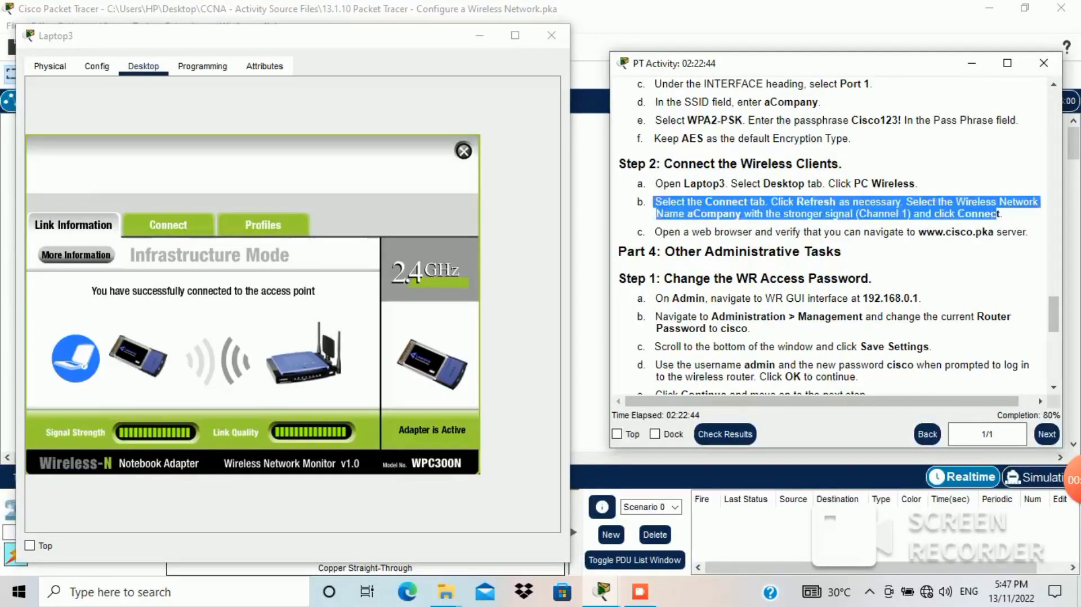
{"action": "left_click_drag", "start_coordinate": [712, 231], "coordinate": [1016, 232]}
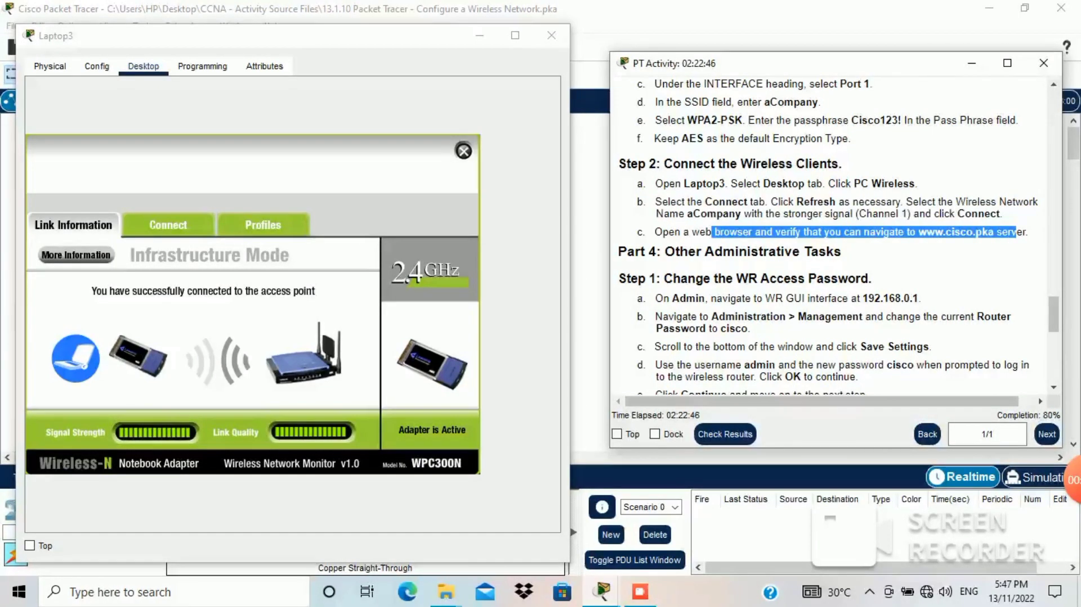
{"action": "left_click", "coordinate": [463, 152]}
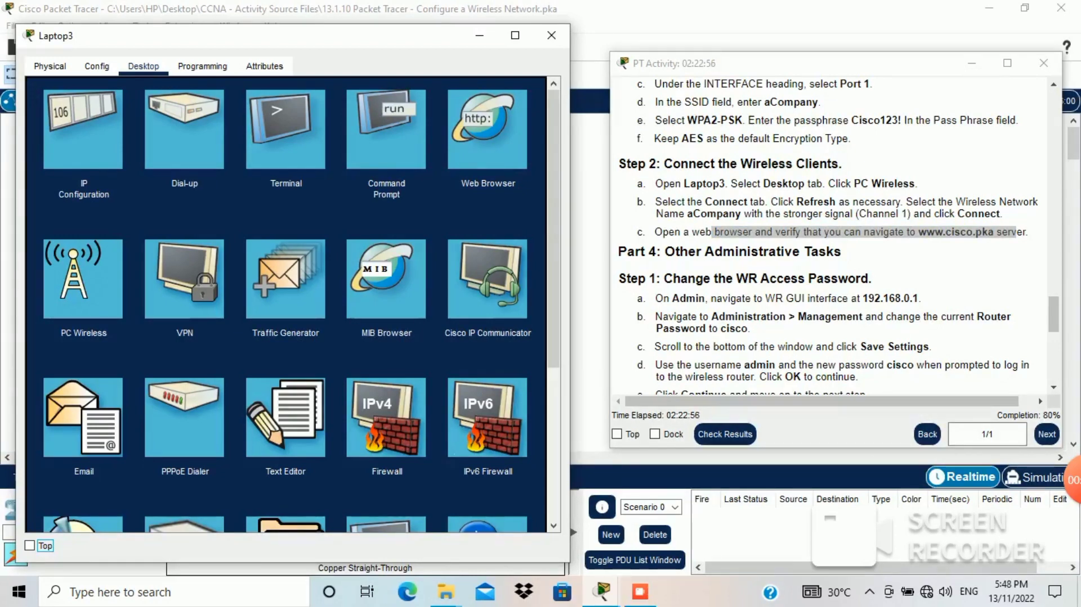
{"action": "left_click", "coordinate": [488, 129]}
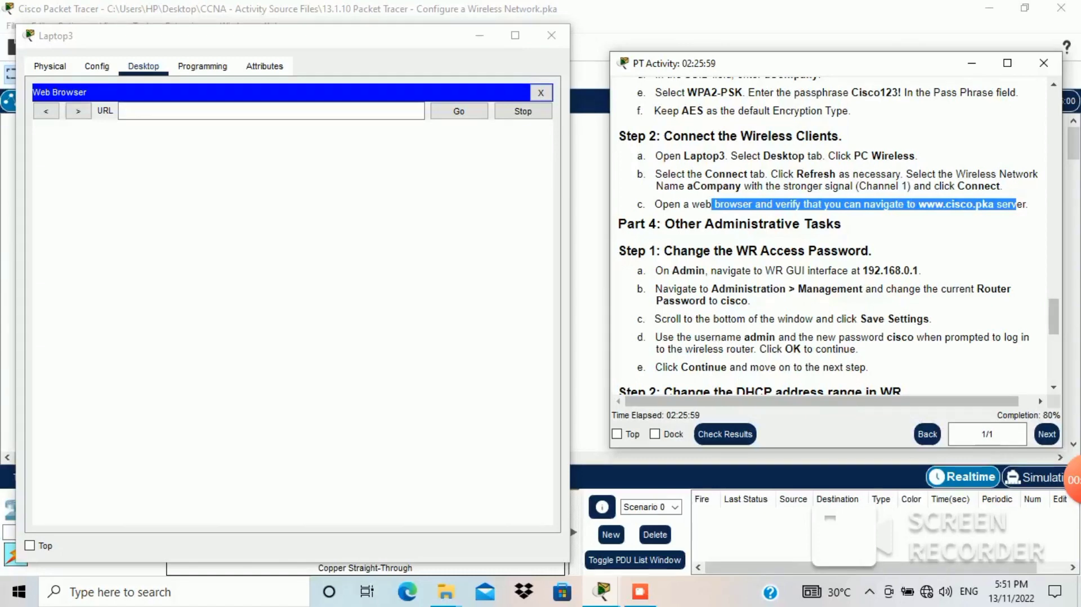
{"action": "mouse_move", "coordinate": [1001, 205]}
{"action": "left_mouse_down"}
{"action": "mouse_move", "coordinate": [925, 209]}
{"action": "mouse_move", "coordinate": [998, 205]}
{"action": "left_mouse_up"}
{"action": "key", "text": "ctrl+c"}
{"action": "left_click", "coordinate": [922, 205]}
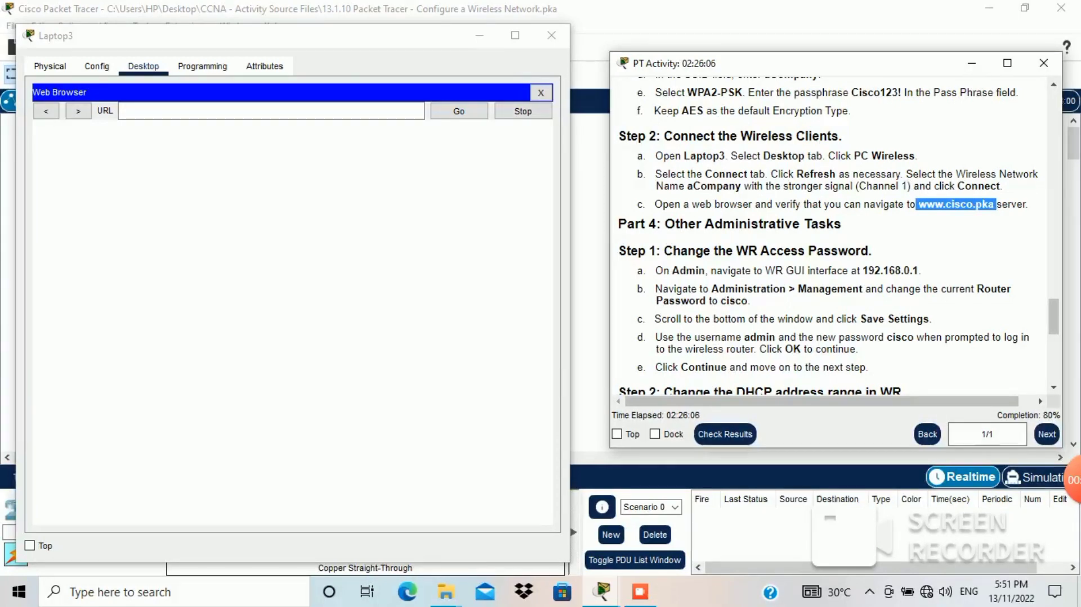
{"action": "left_click", "coordinate": [270, 111]}
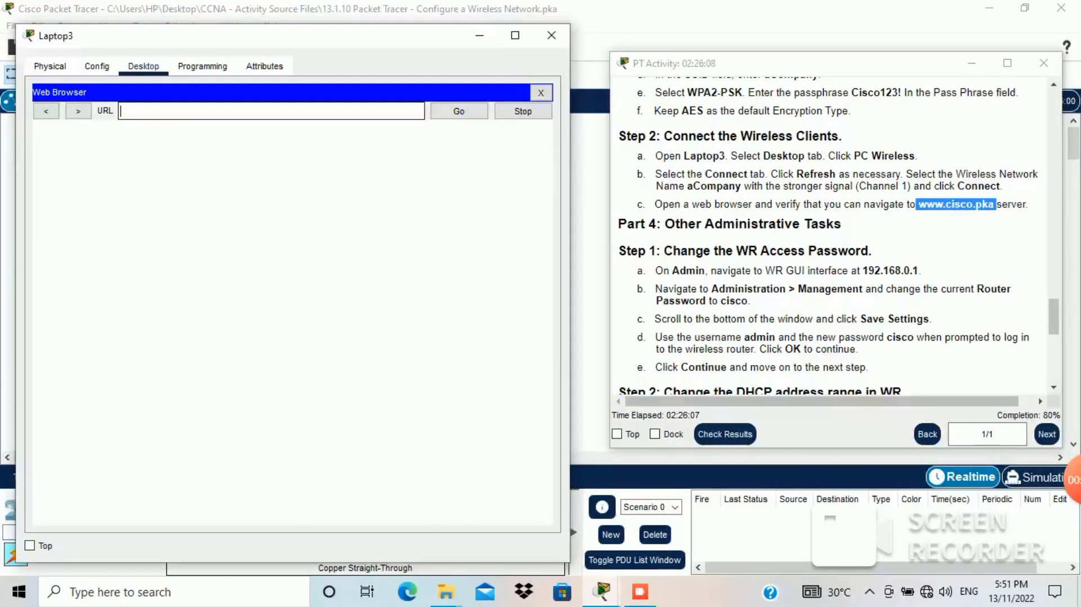
{"action": "key", "text": "ctrl+v"}
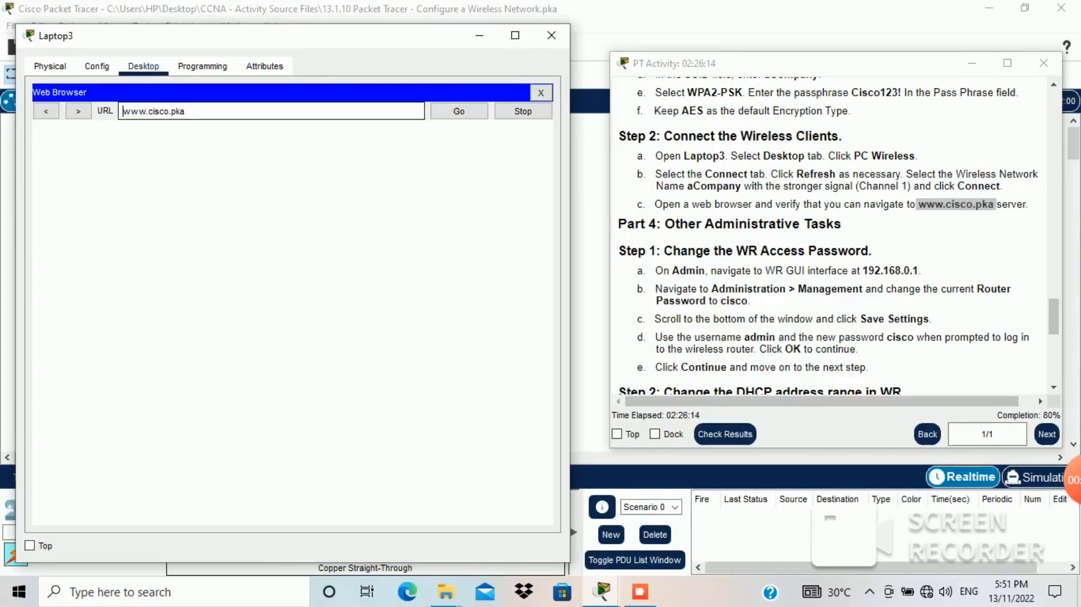
{"action": "left_click", "coordinate": [122, 111]}
{"action": "key", "text": "BackSpace"}
{"action": "type", "text": "http://"}
{"action": "key", "text": "Return"}
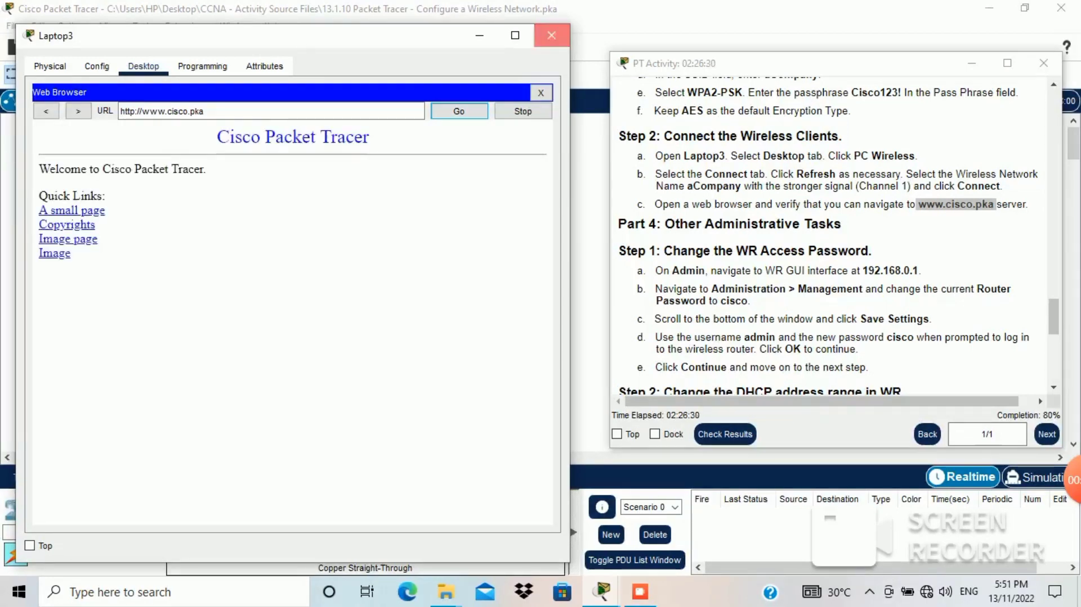
{"action": "left_click", "coordinate": [551, 35]}
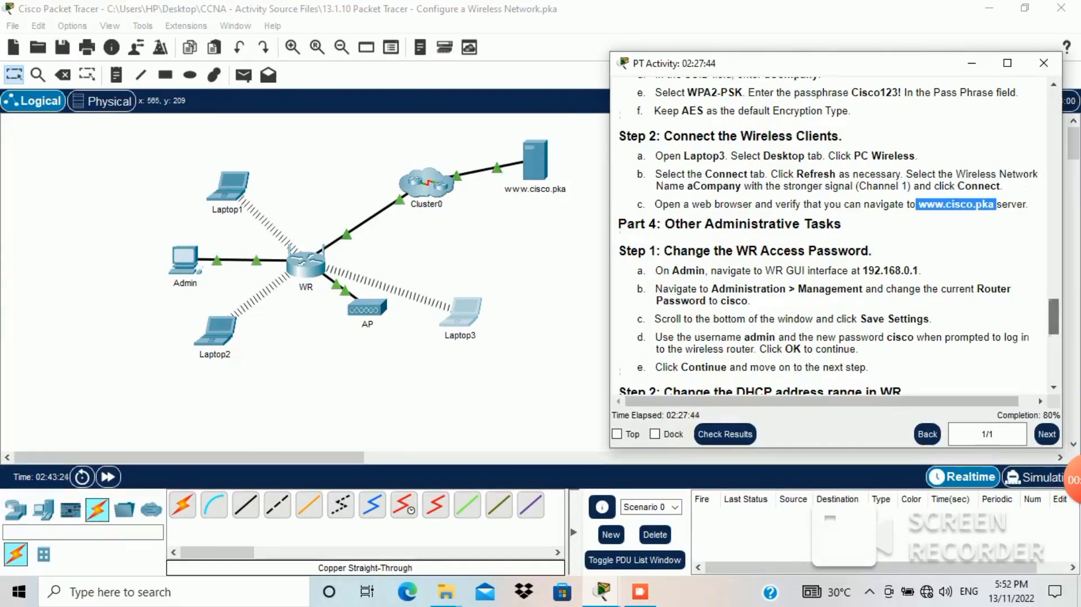
Step: Review Part 4's WR password and web-interface steps, then bring the topology forward
{"action": "scroll", "coordinate": [834, 237], "scroll_direction": "down", "scroll_amount": 1}
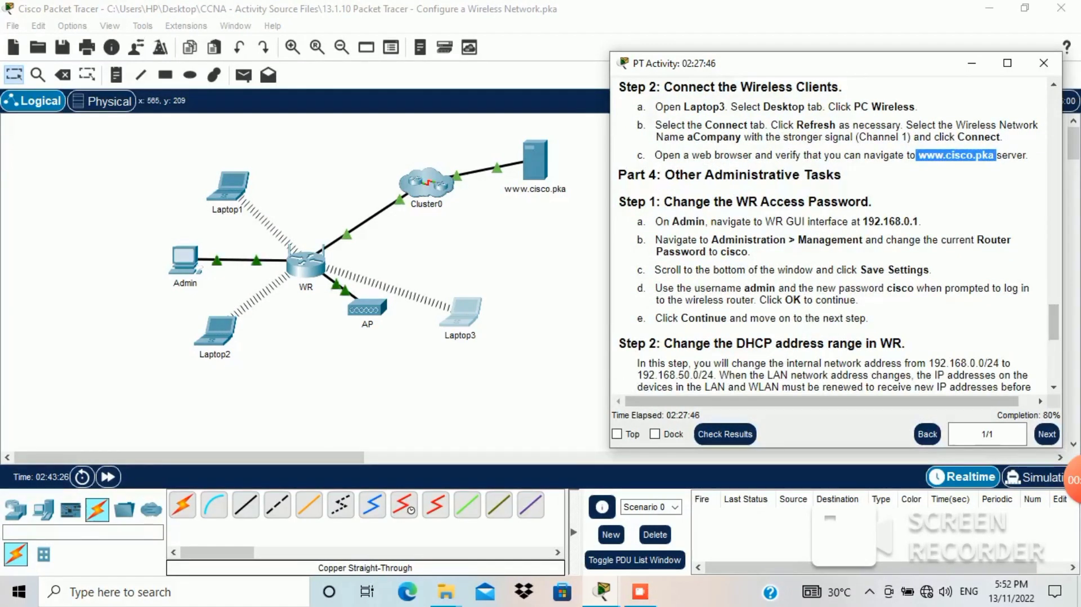
{"action": "left_click_drag", "start_coordinate": [665, 175], "coordinate": [835, 175]}
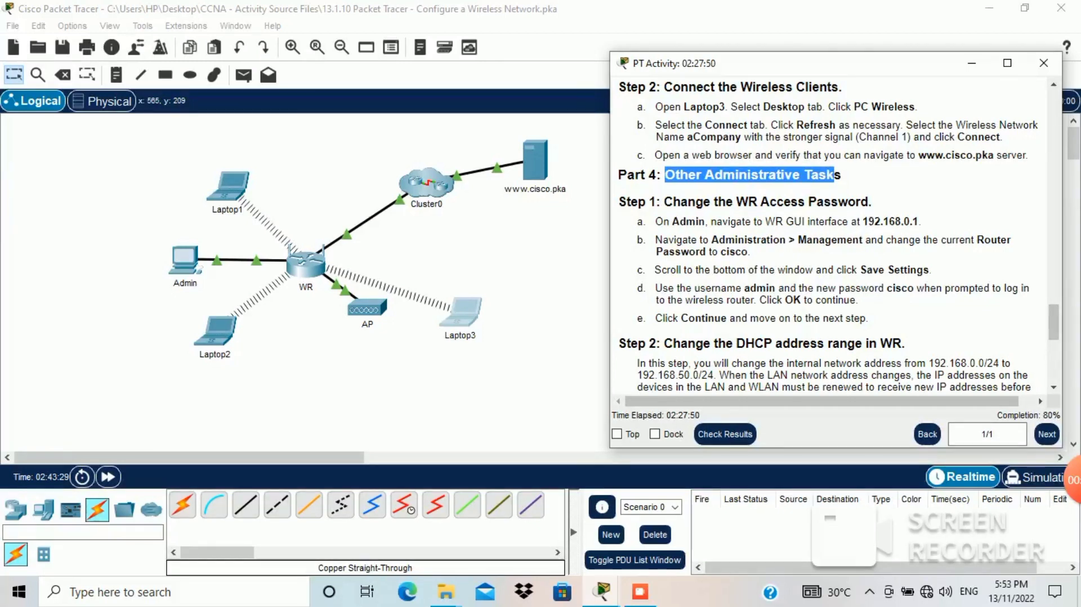
{"action": "left_click_drag", "start_coordinate": [665, 201], "coordinate": [839, 201]}
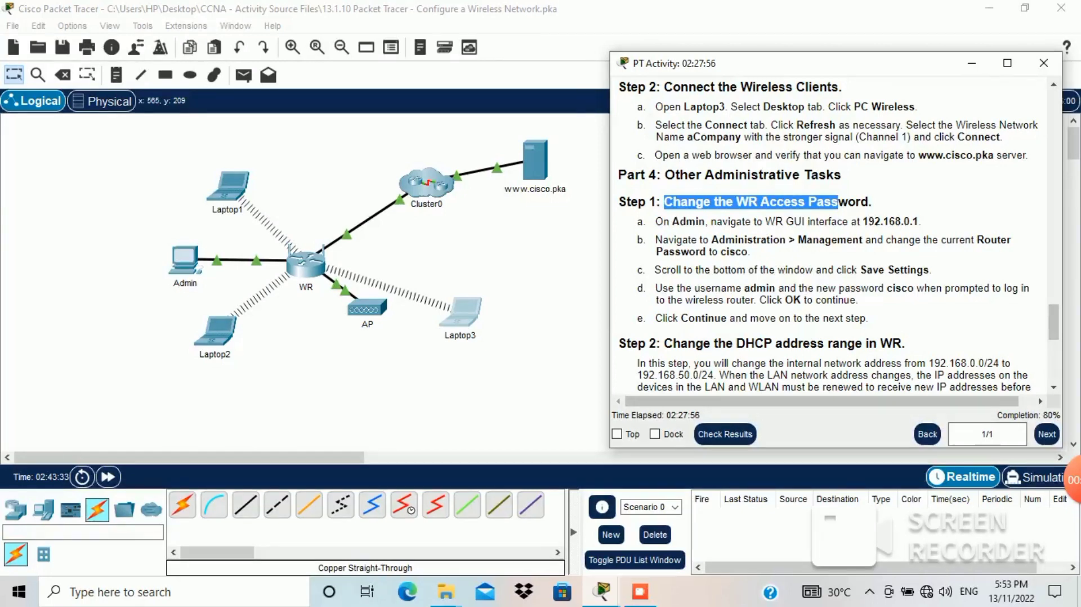
{"action": "mouse_move", "coordinate": [656, 222]}
{"action": "left_mouse_down"}
{"action": "mouse_move", "coordinate": [770, 203]}
{"action": "mouse_move", "coordinate": [904, 222]}
{"action": "left_mouse_up"}
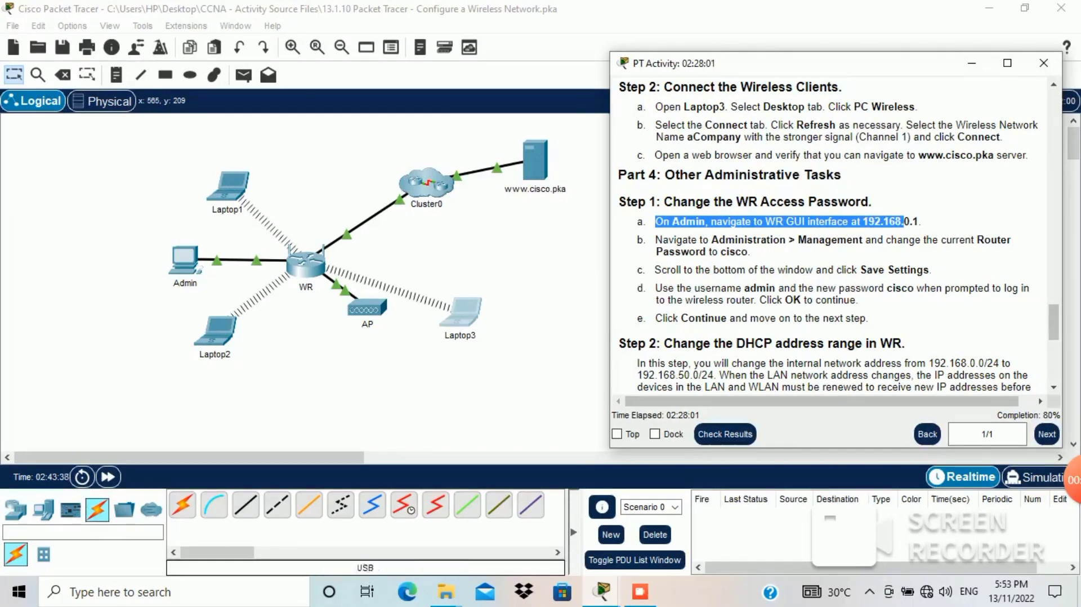
{"action": "left_click", "coordinate": [185, 266]}
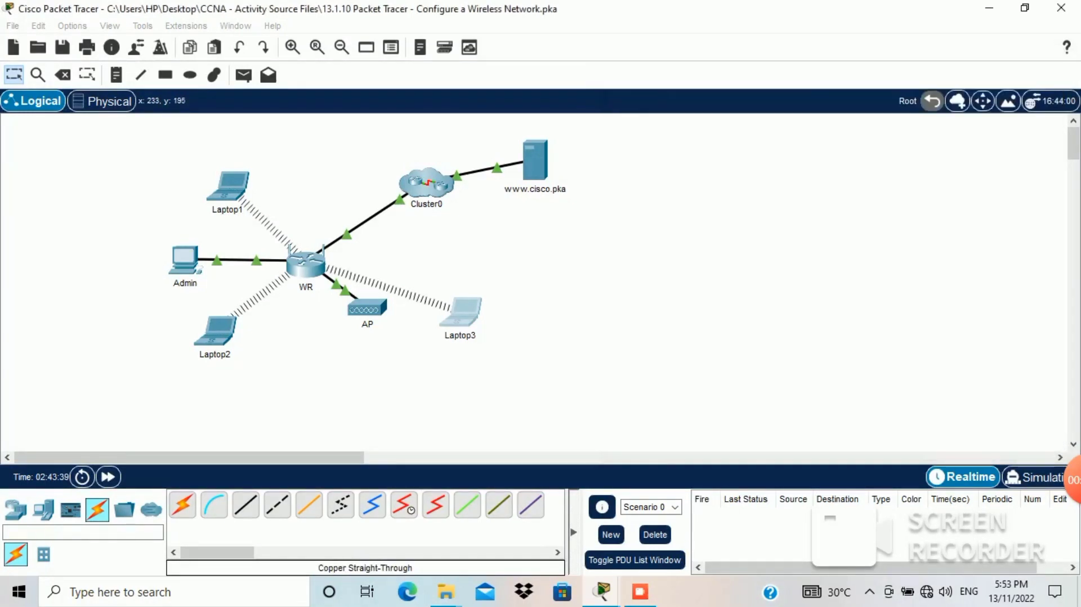
Step: Open the Admin PC and go to the router's Administration > Management page
{"action": "left_click", "coordinate": [185, 261]}
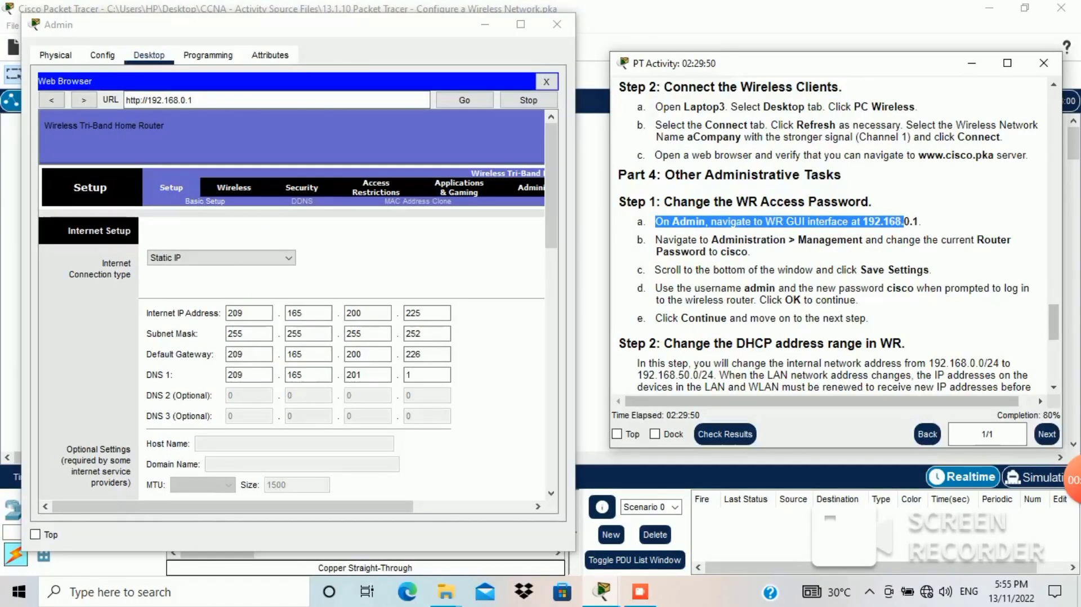
{"action": "left_click_drag", "start_coordinate": [719, 240], "coordinate": [853, 240]}
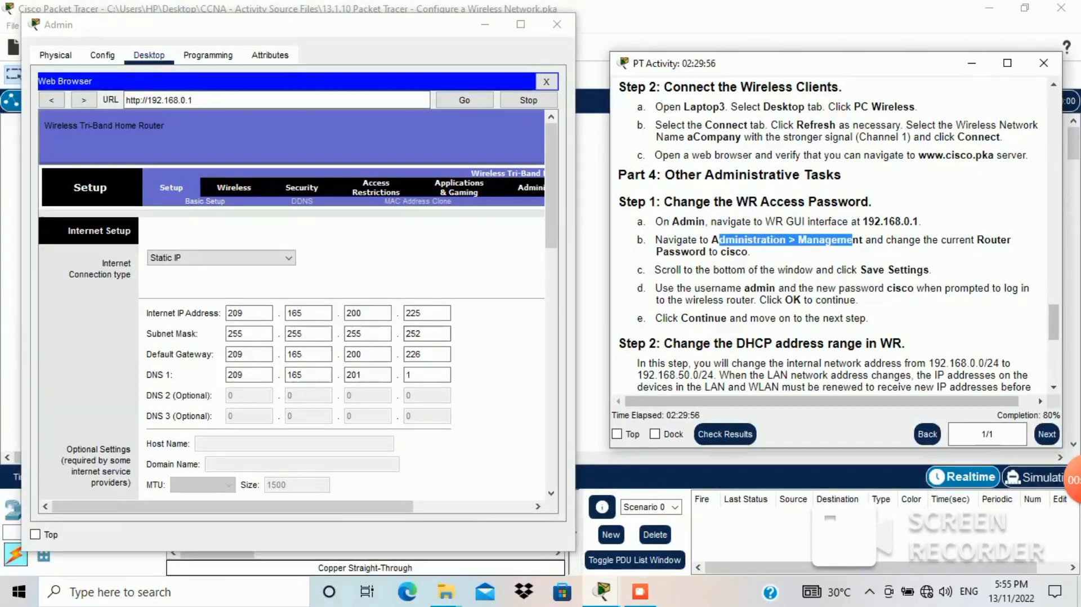
{"action": "left_click", "coordinate": [372, 506]}
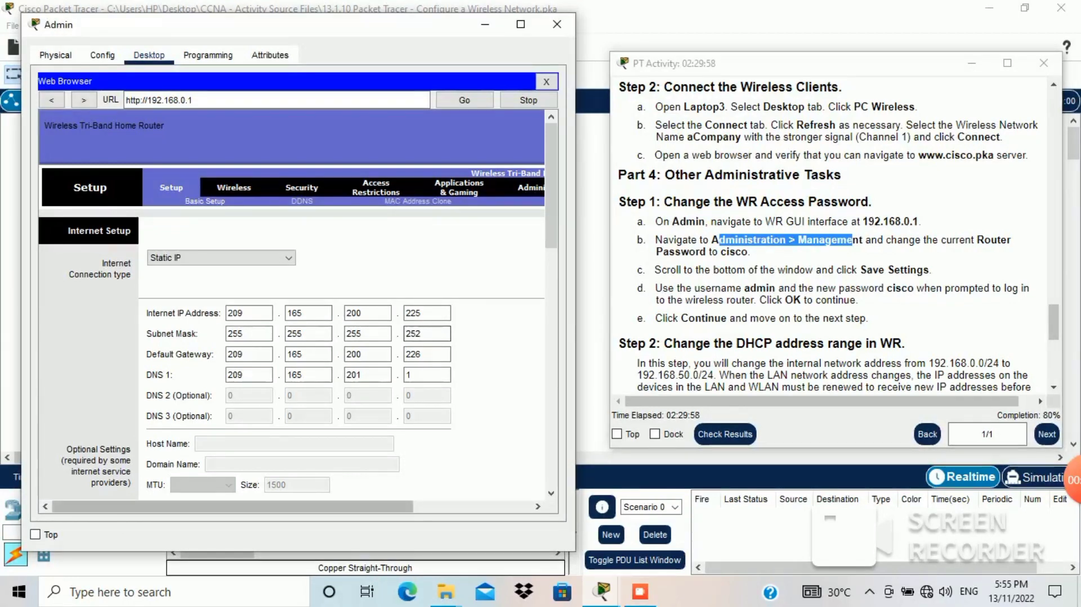
{"action": "left_click_drag", "start_coordinate": [372, 506], "coordinate": [424, 506]}
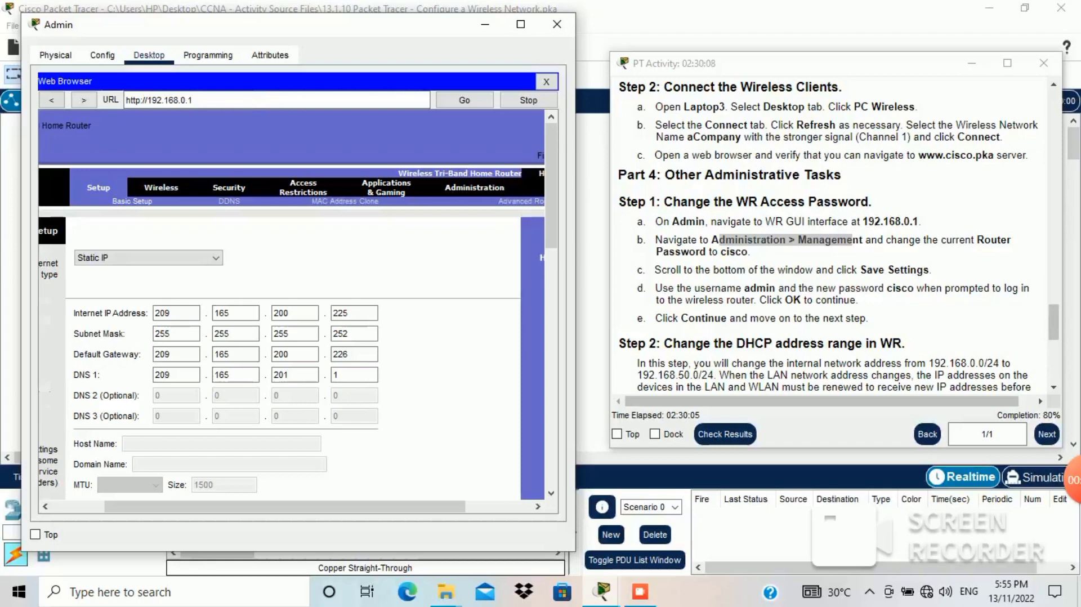
{"action": "left_click", "coordinate": [475, 188]}
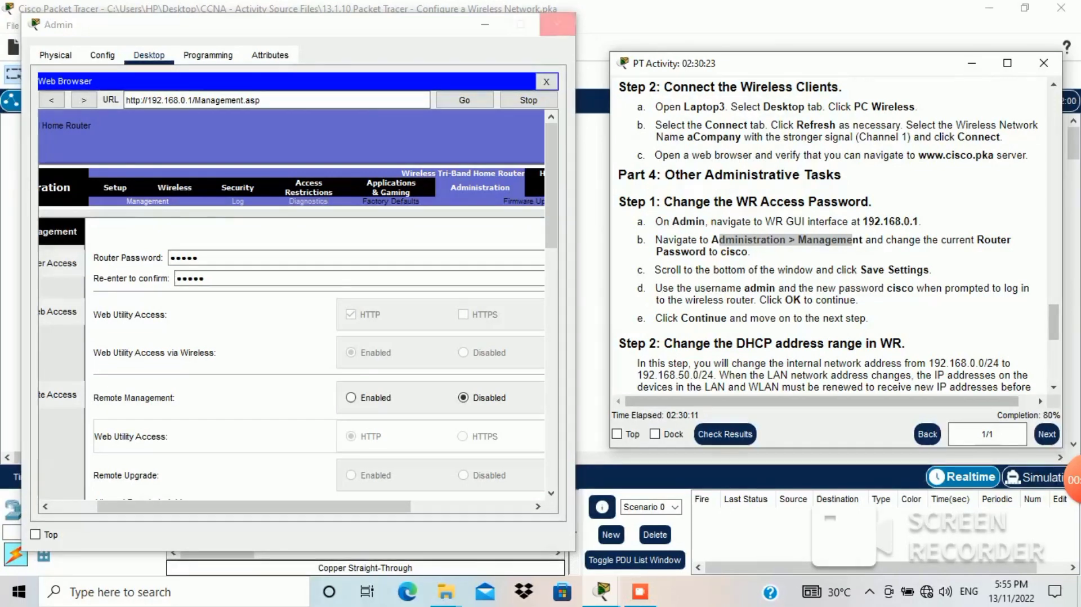
Step: Replace the router access password with the new one in both password fields
{"action": "left_click_drag", "start_coordinate": [904, 240], "coordinate": [751, 253]}
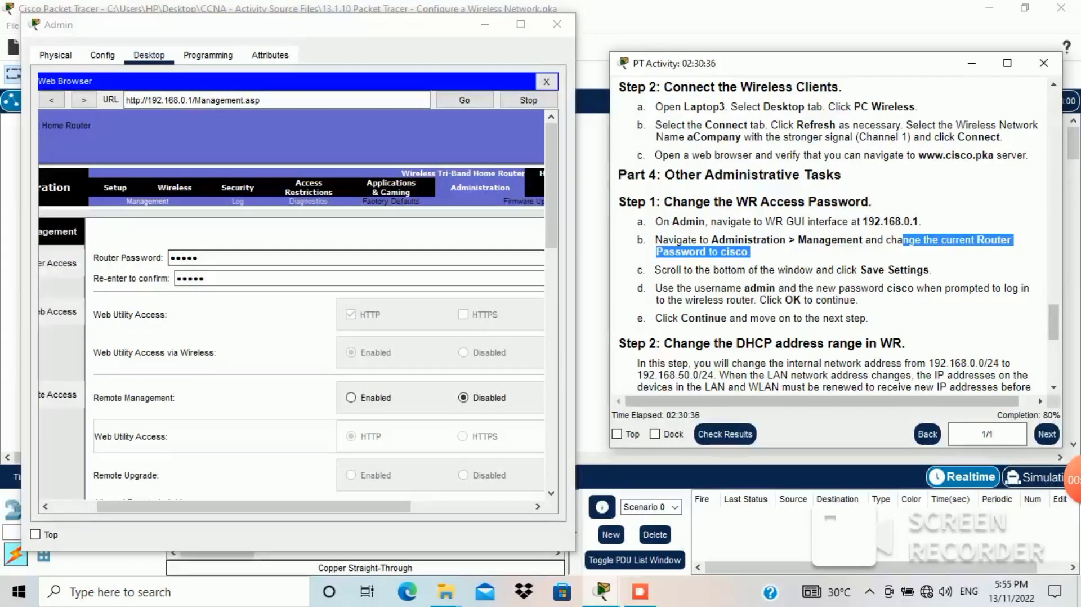
{"action": "left_click", "coordinate": [254, 258]}
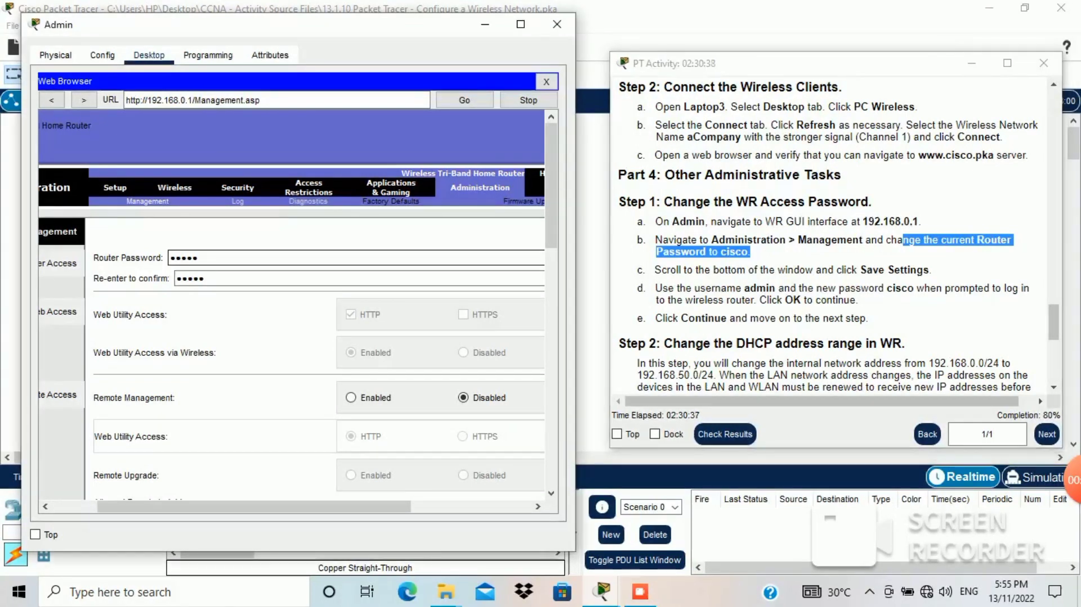
{"action": "key", "text": "BackSpace"}
{"action": "key", "text": "BackSpace"}
{"action": "key", "text": "BackSpace"}
{"action": "key", "text": "BackSpace"}
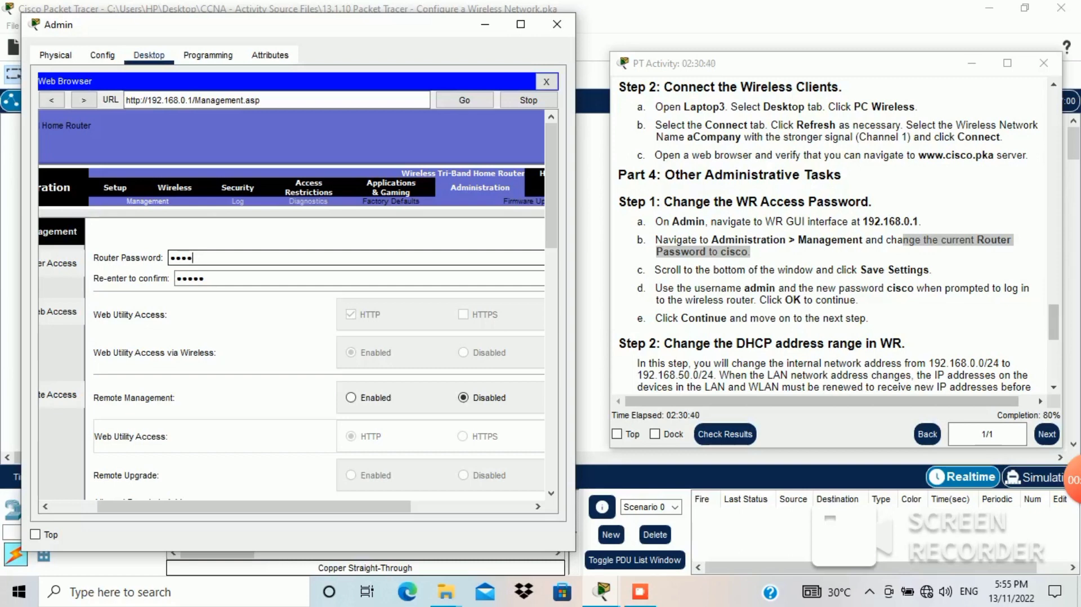
{"action": "key", "text": "BackSpace"}
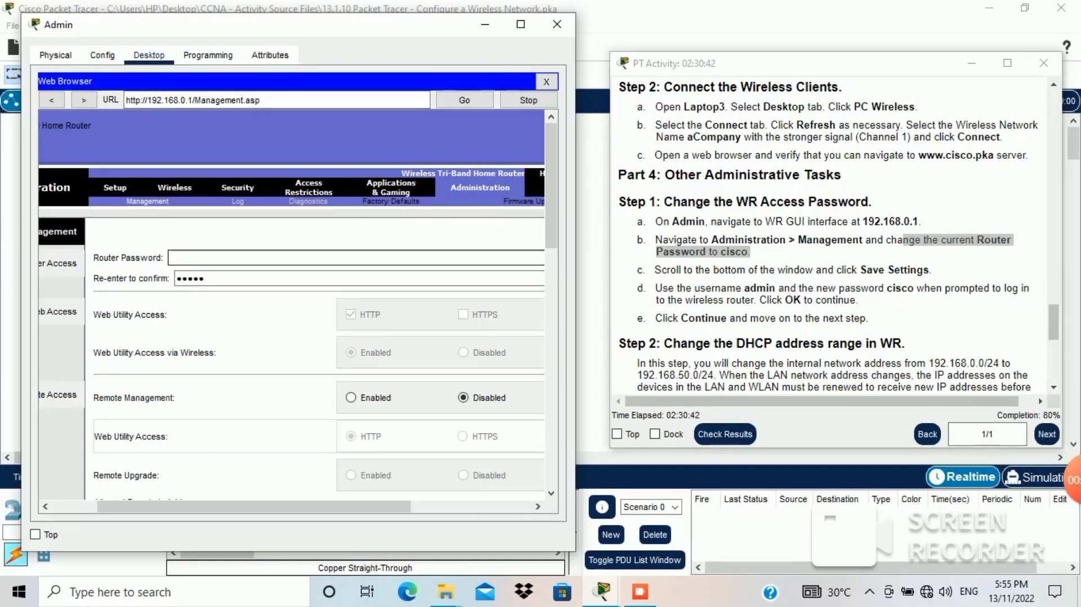
{"action": "type", "text": "cis"}
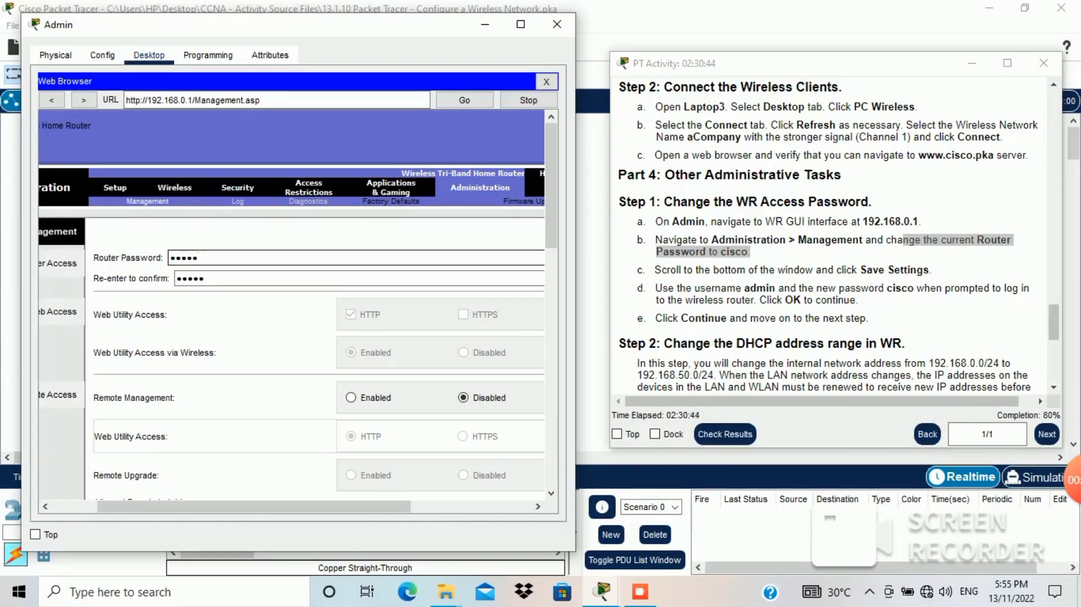
{"action": "key", "text": "Tab"}
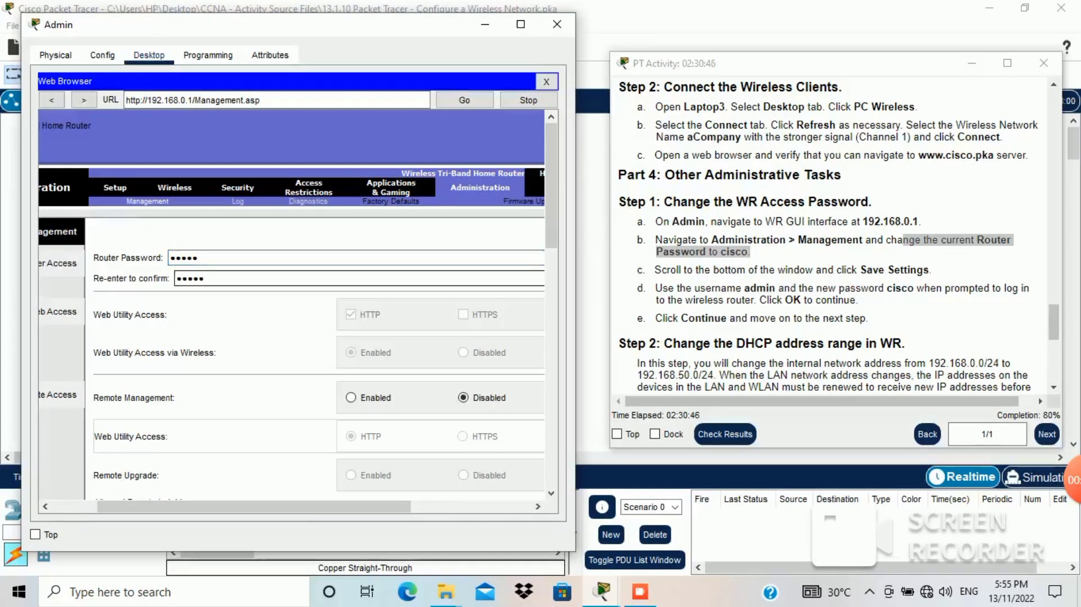
{"action": "key", "text": "BackSpace"}
{"action": "key", "text": "BackSpace"}
{"action": "key", "text": "BackSpace"}
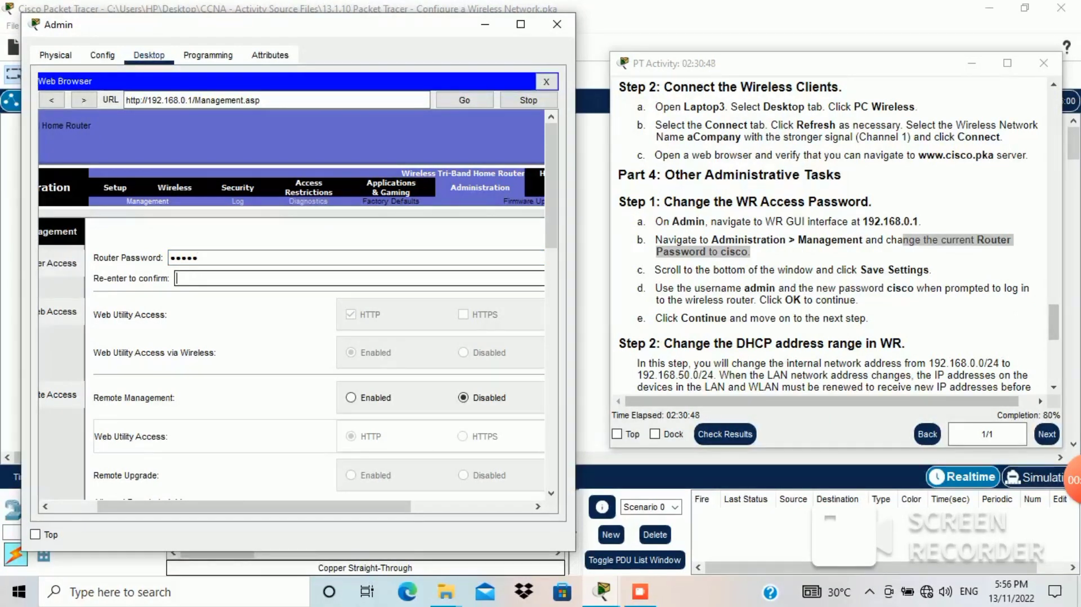
{"action": "type", "text": "cisco"}
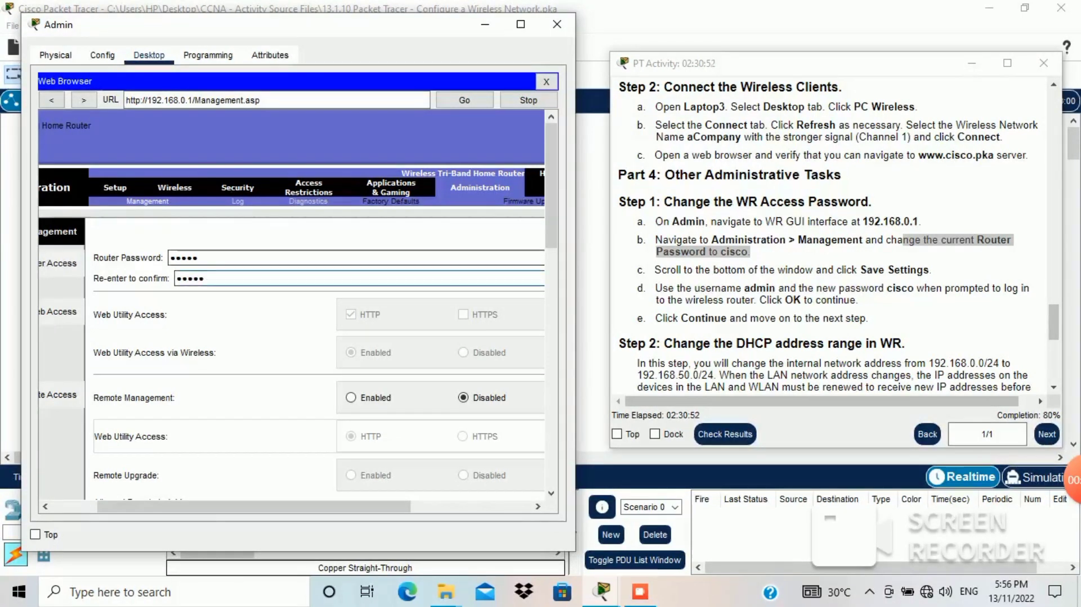
{"action": "scroll", "coordinate": [291, 304], "scroll_direction": "down", "scroll_amount": 10}
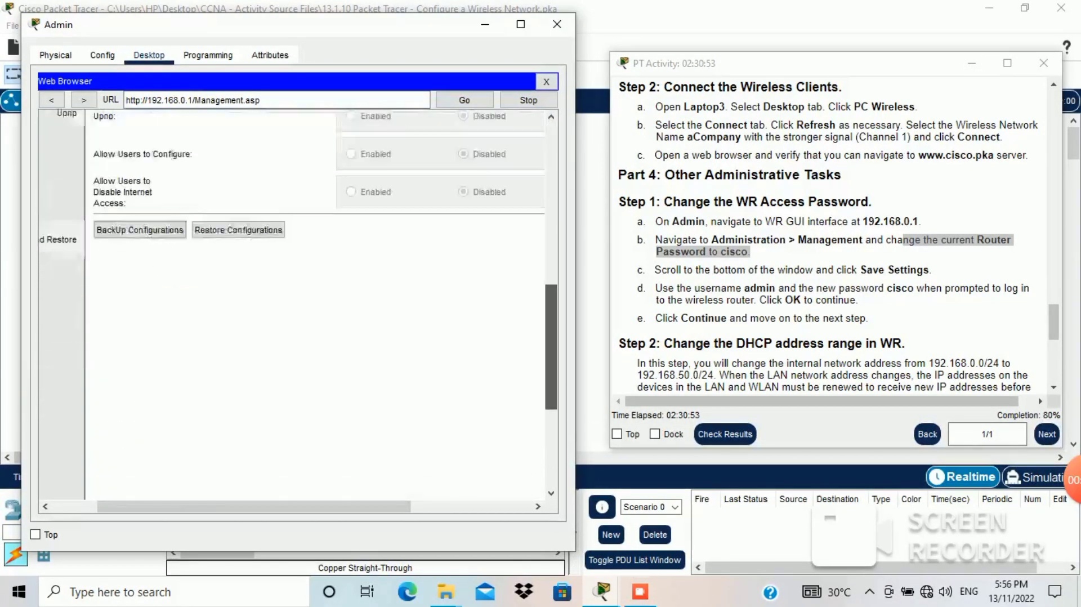
Step: Save the password settings and authorize with the administrator username and password
{"action": "left_click_drag", "start_coordinate": [551, 412], "coordinate": [551, 424]}
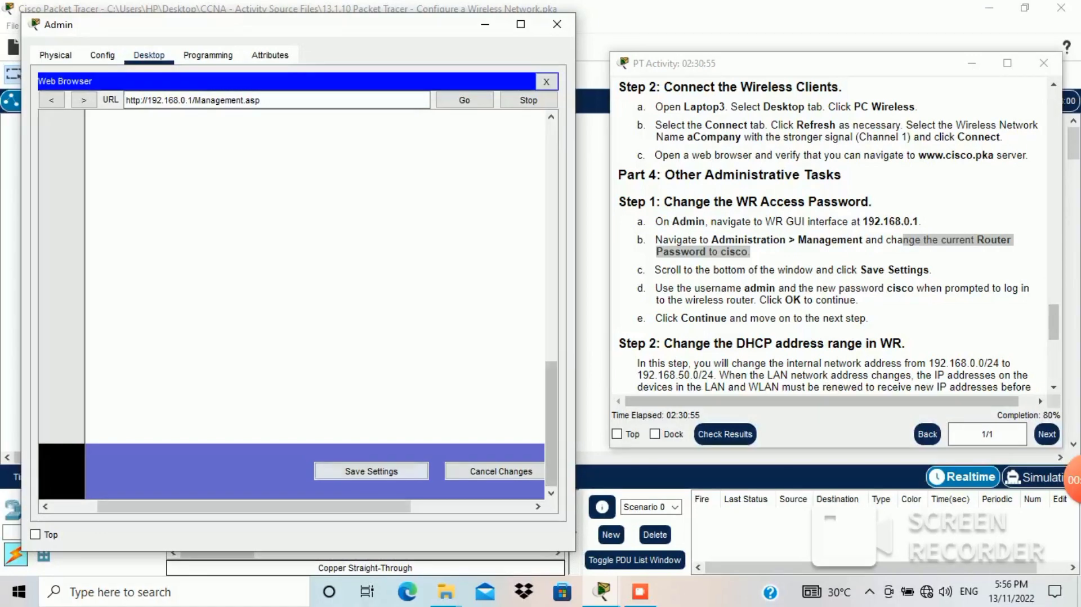
{"action": "left_click", "coordinate": [371, 471]}
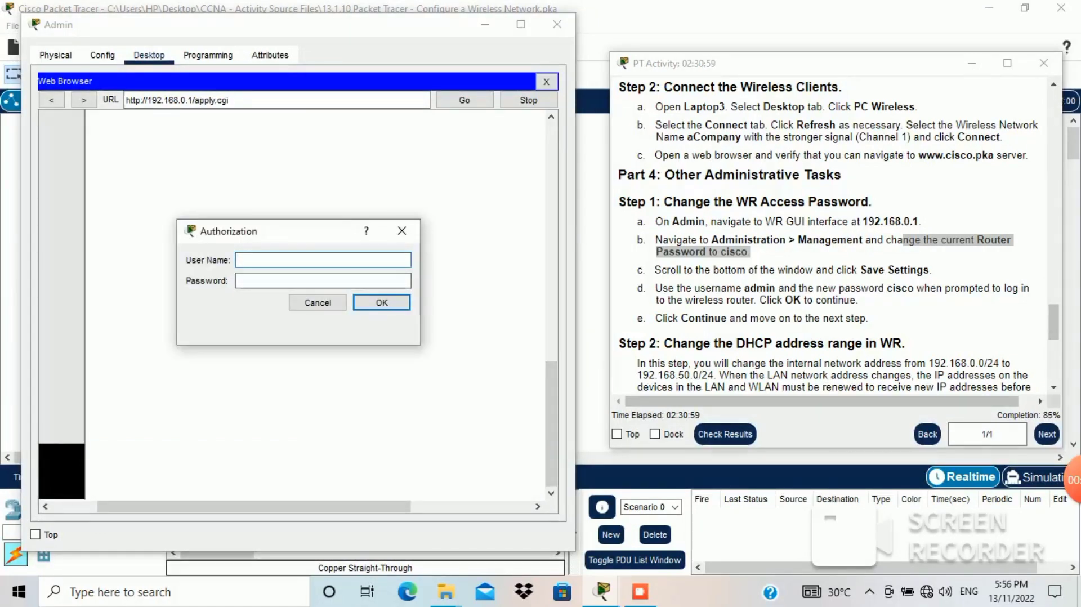
{"action": "type", "text": "admin"}
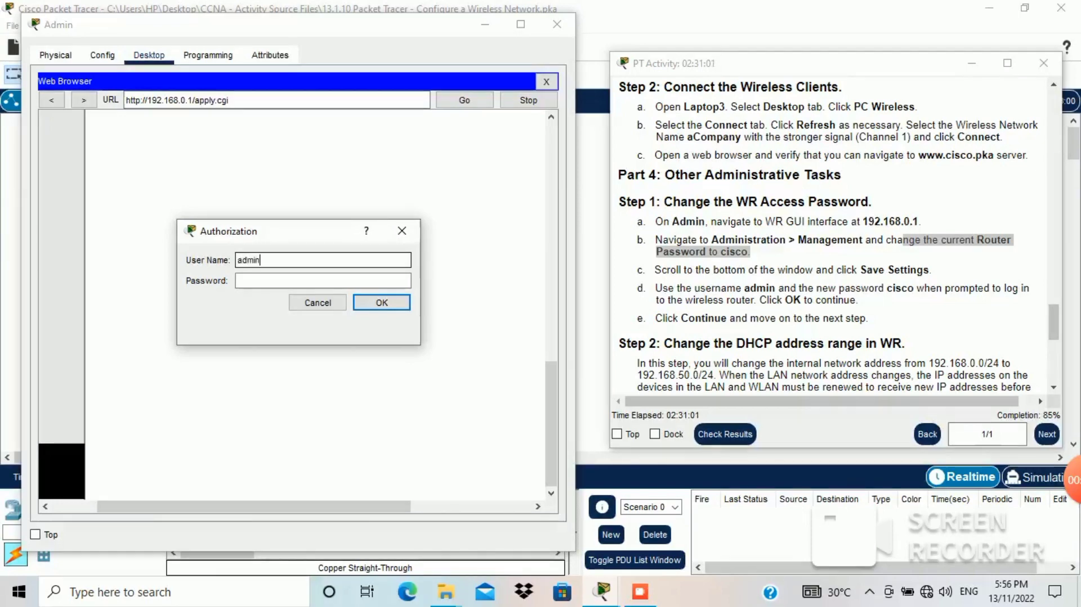
{"action": "key", "text": "Tab"}
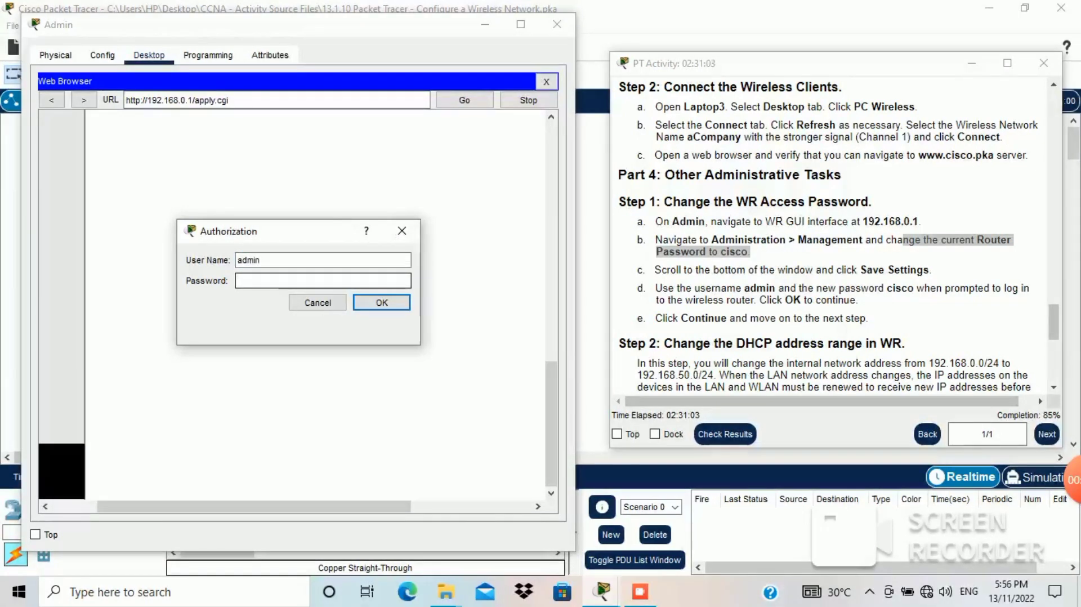
{"action": "type", "text": "cisco"}
{"action": "key", "text": "Return"}
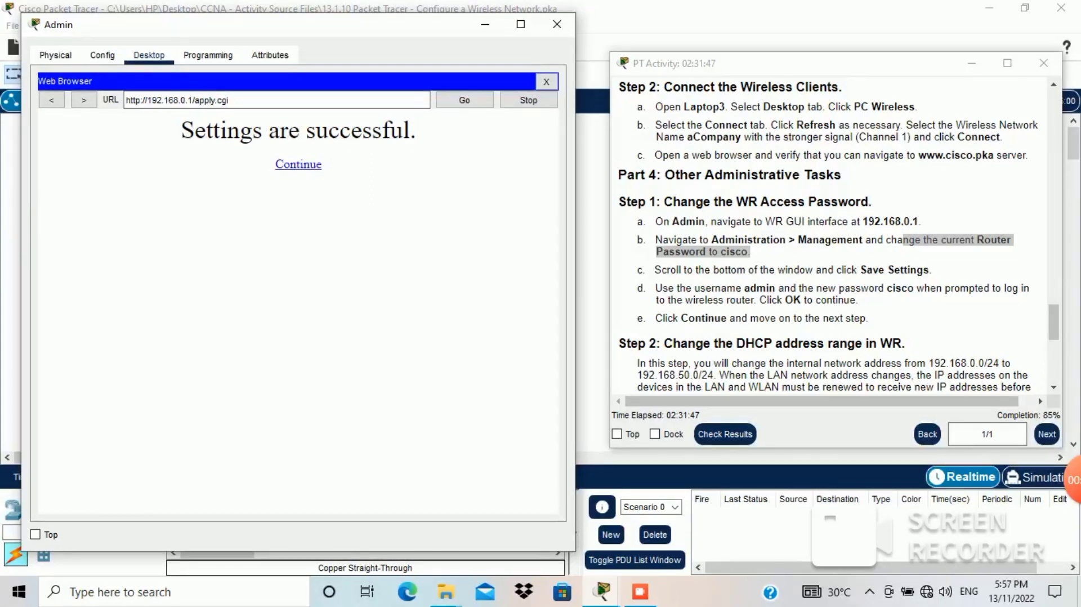
Step: Follow step e's Continue instruction to return to the Management page
{"action": "left_click", "coordinate": [834, 293]}
{"action": "left_click_drag", "start_coordinate": [695, 318], "coordinate": [730, 318]}
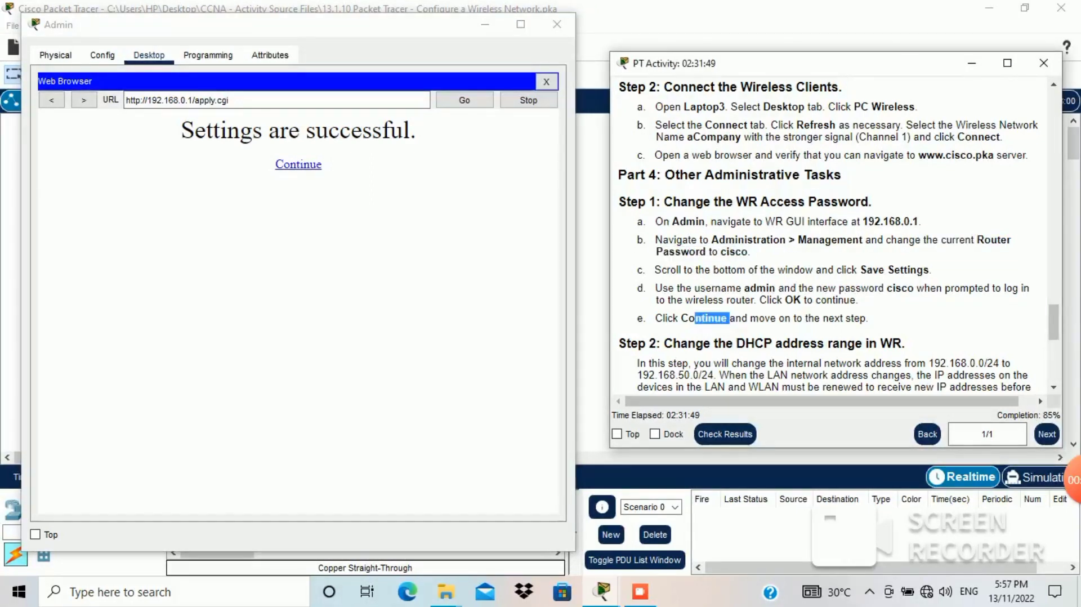
{"action": "left_click", "coordinate": [298, 164]}
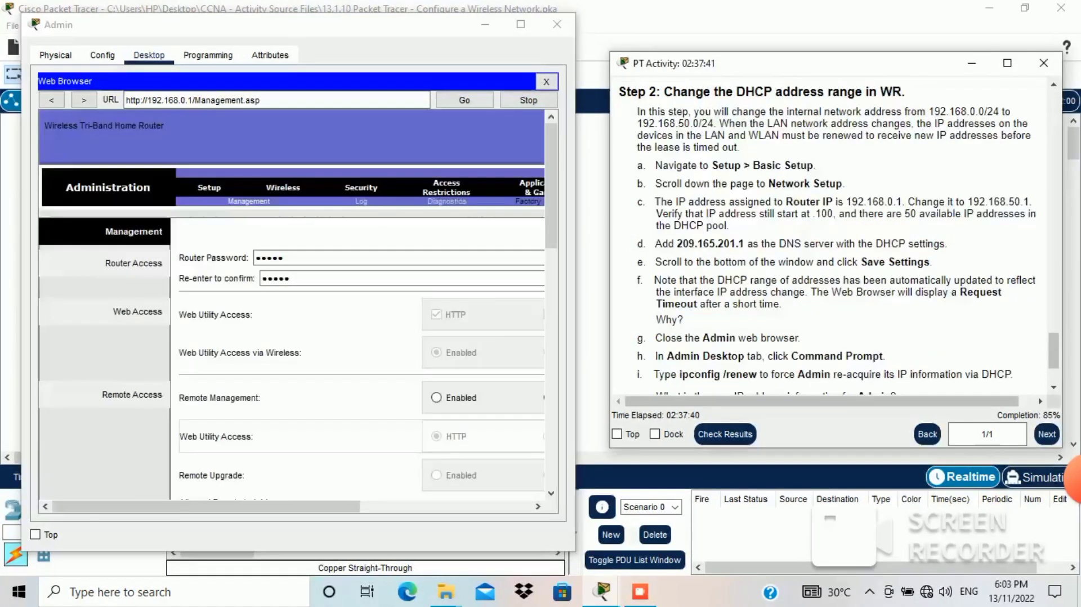
Step: Read Step 2 on WR's DHCP range and go to Setup > Basic Setup
{"action": "triple_click", "coordinate": [833, 129]}
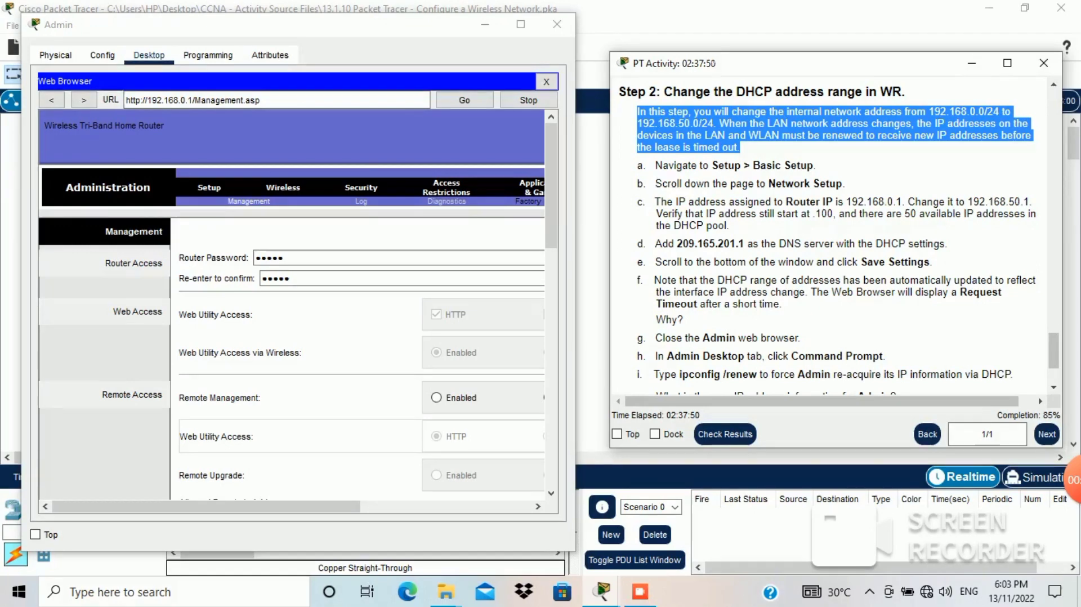
{"action": "left_click", "coordinate": [657, 165]}
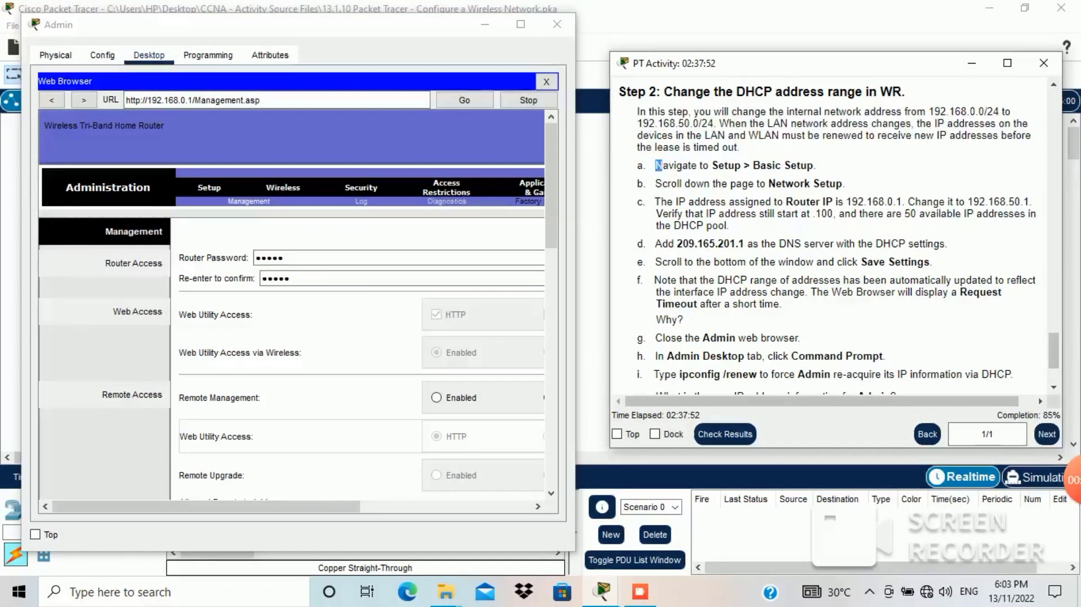
{"action": "left_click_drag", "start_coordinate": [657, 165], "coordinate": [816, 165]}
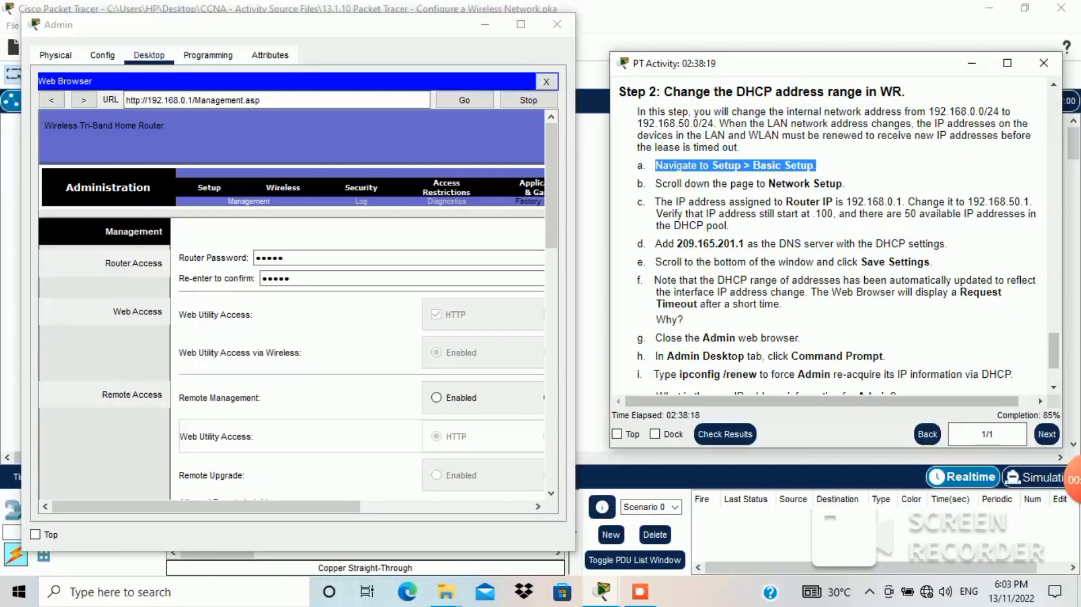
{"action": "left_click", "coordinate": [209, 187]}
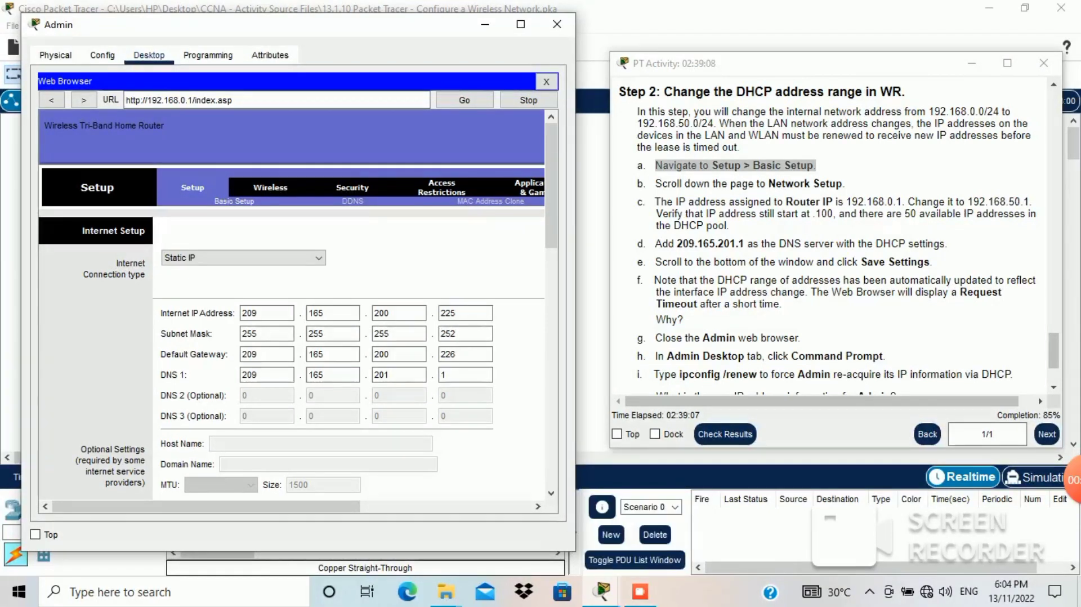
Step: Scroll to Network Setup, showing router IP 192.168.0.1 and DHCP range 100–149
{"action": "left_click", "coordinate": [834, 64]}
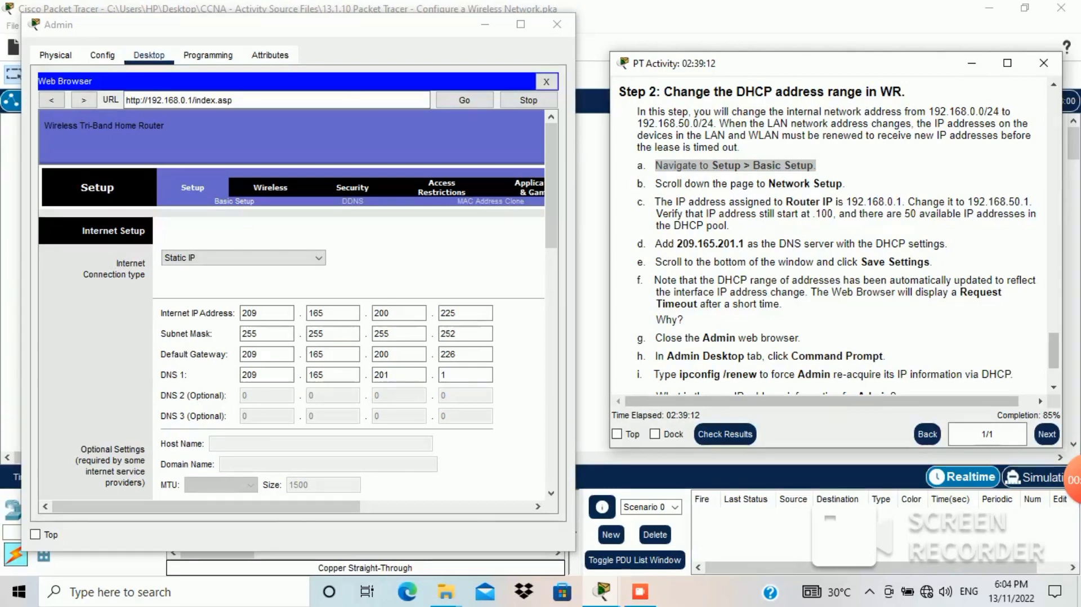
{"action": "left_click_drag", "start_coordinate": [769, 184], "coordinate": [842, 184]}
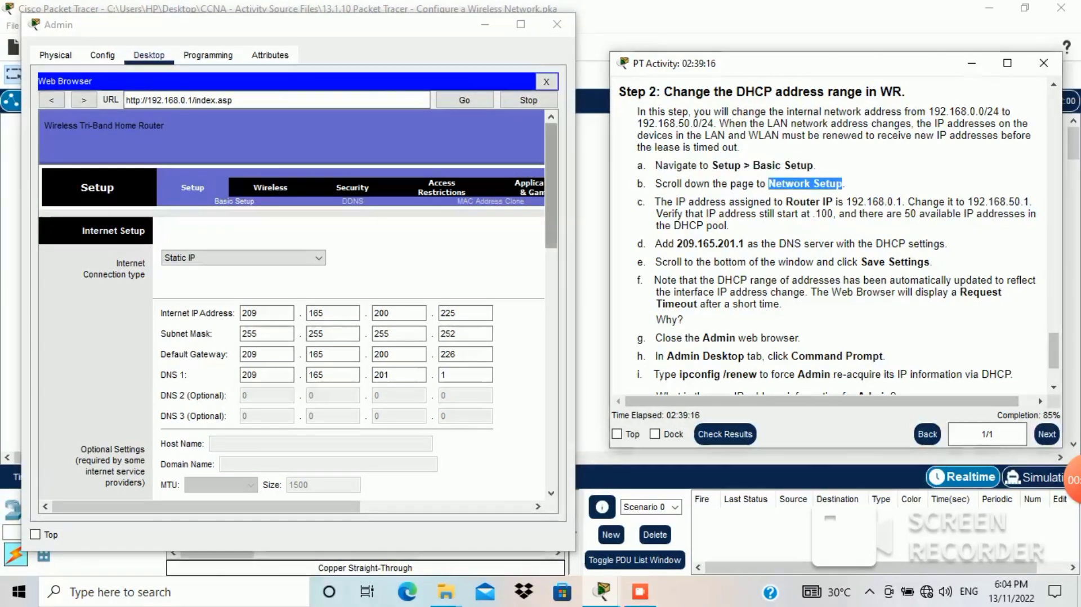
{"action": "left_click", "coordinate": [552, 185]}
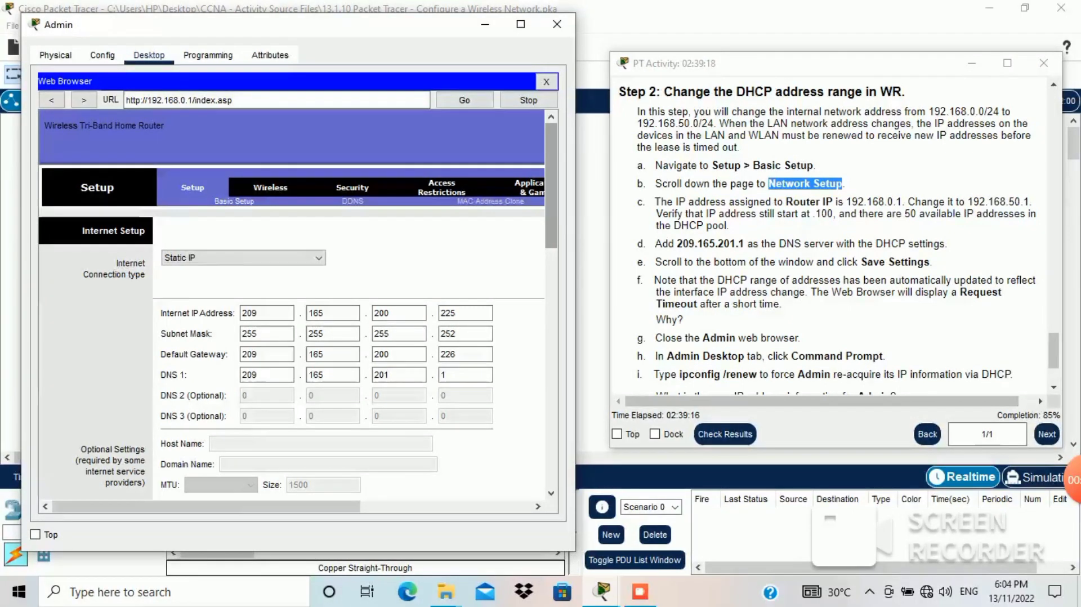
{"action": "scroll", "coordinate": [293, 304], "scroll_direction": "down", "scroll_amount": 3}
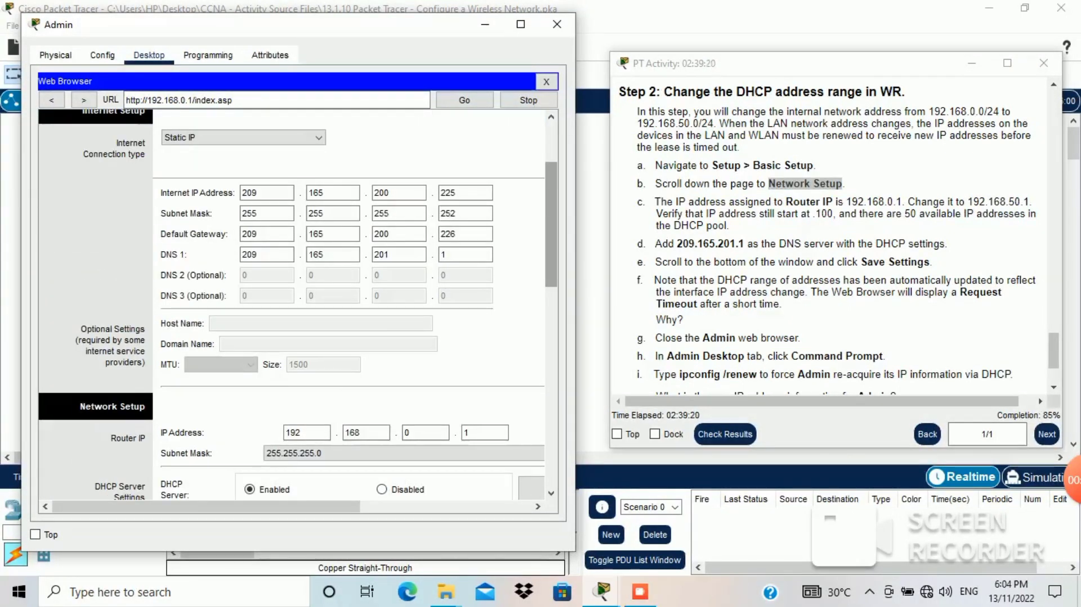
{"action": "scroll", "coordinate": [293, 304], "scroll_direction": "down", "scroll_amount": 3}
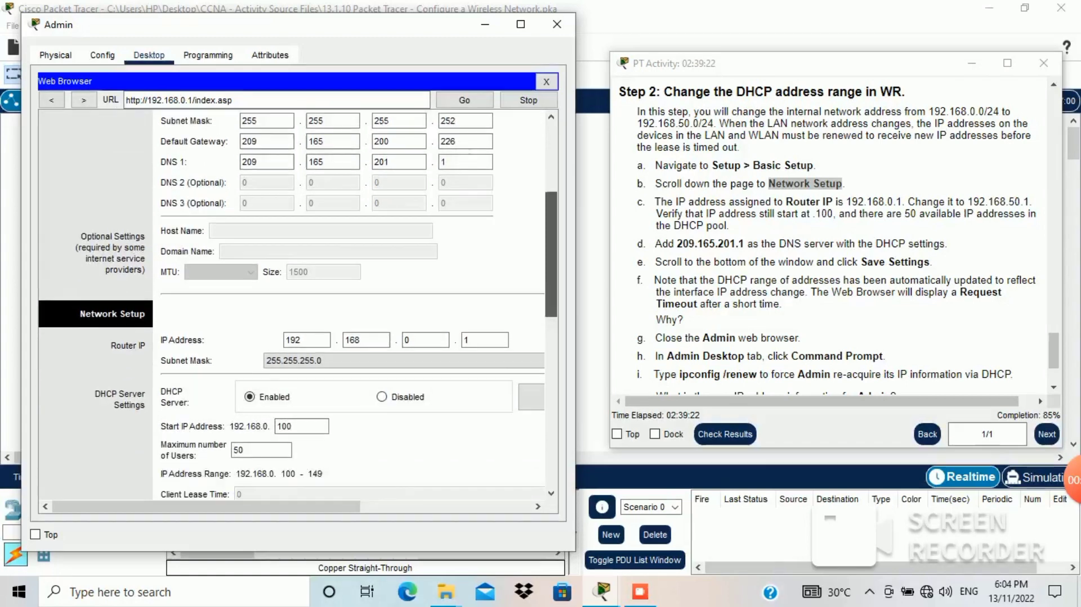
{"action": "scroll", "coordinate": [293, 304], "scroll_direction": "down", "scroll_amount": 4}
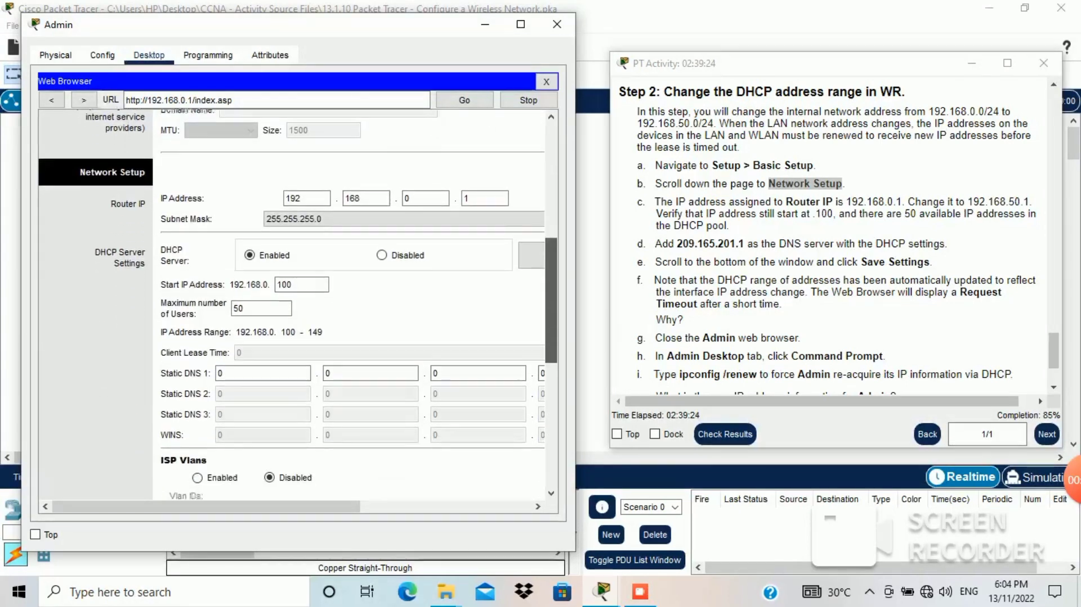
{"action": "scroll", "coordinate": [293, 304], "scroll_direction": "down", "scroll_amount": 1}
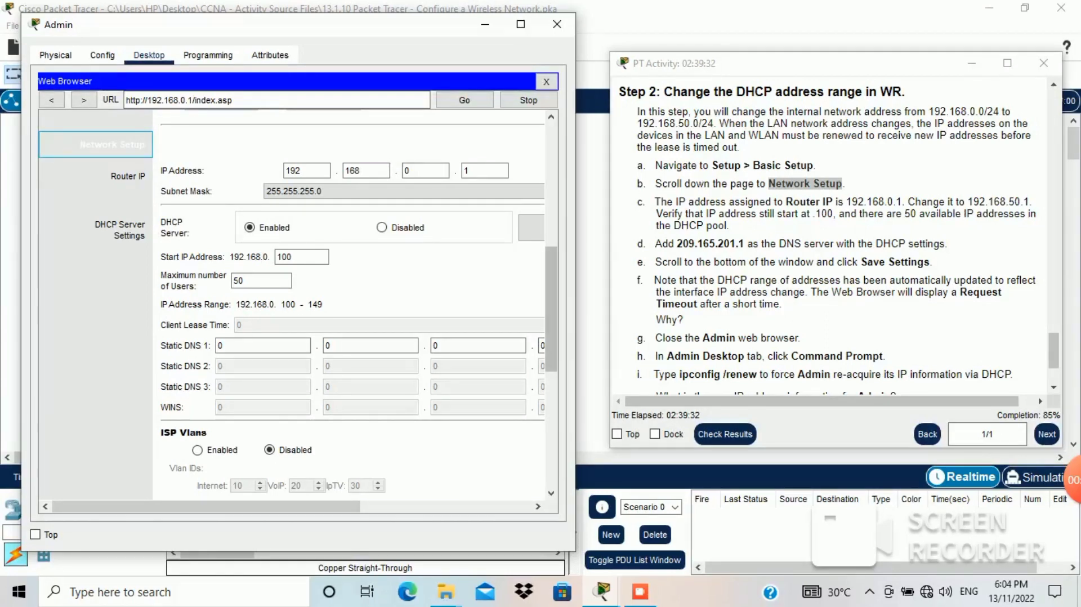
{"action": "left_click_drag", "start_coordinate": [552, 310], "coordinate": [551, 315]}
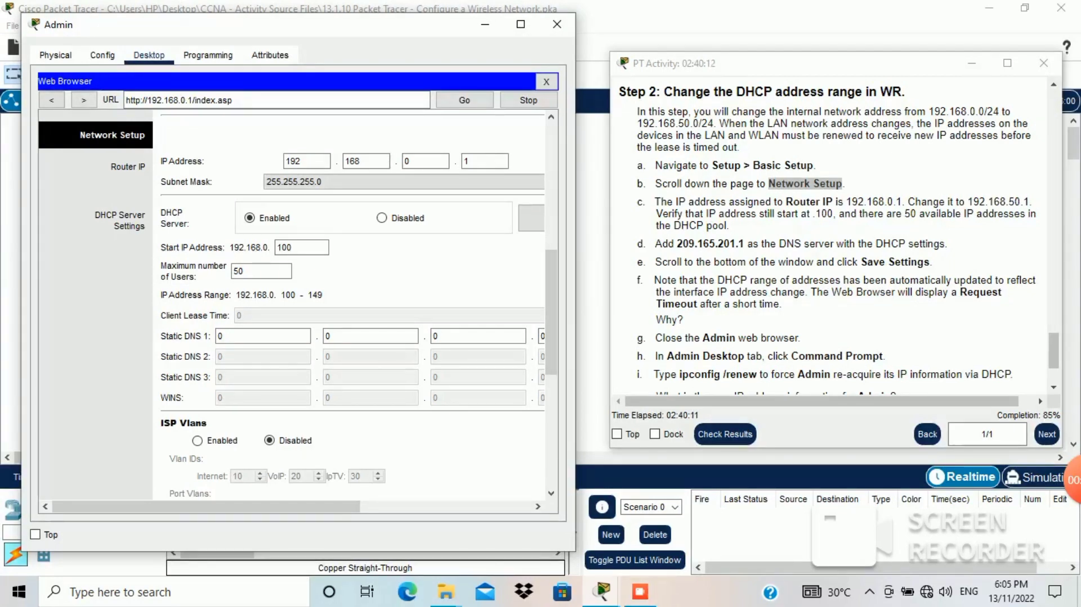
{"action": "left_click", "coordinate": [834, 214]}
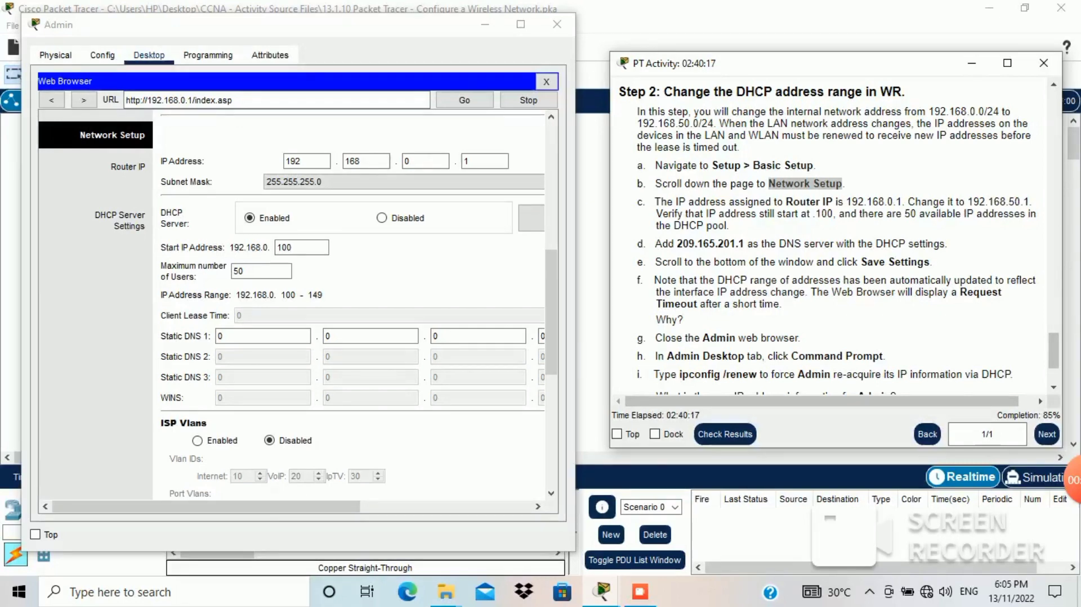
{"action": "left_click_drag", "start_coordinate": [674, 202], "coordinate": [1030, 202]}
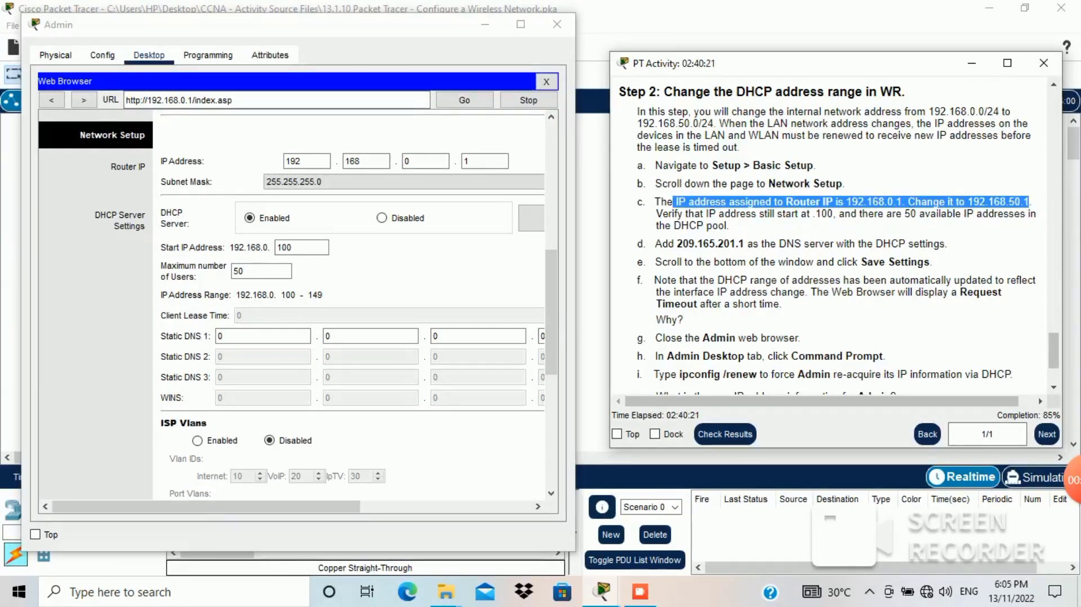
Step: Change the Router IP to 192.168.50.1 and confirm DHCP start 100 with 50 users
{"action": "left_click", "coordinate": [422, 162]}
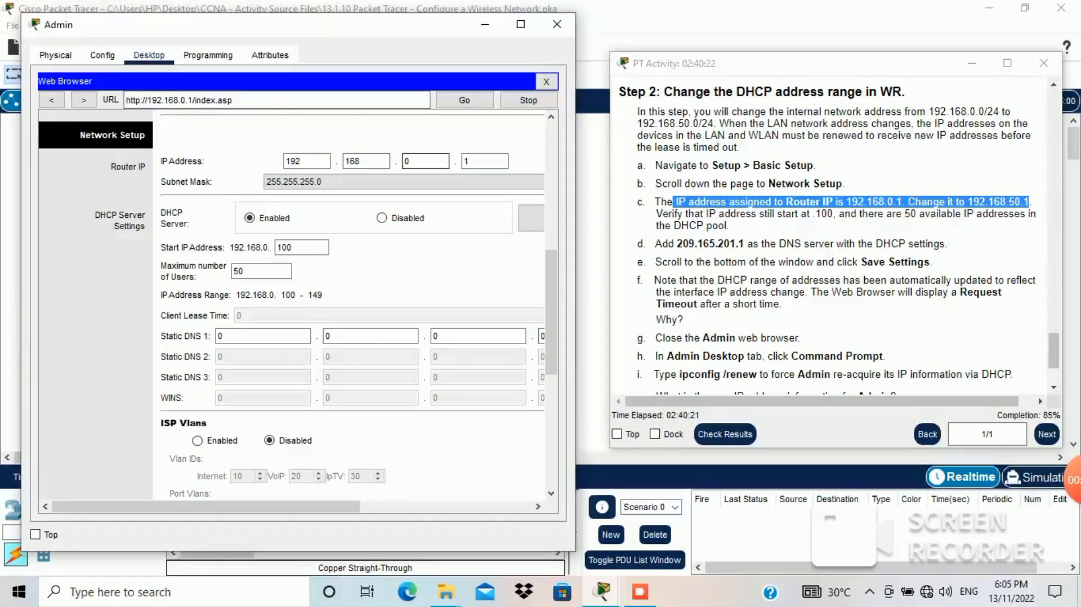
{"action": "key", "text": "BackSpace"}
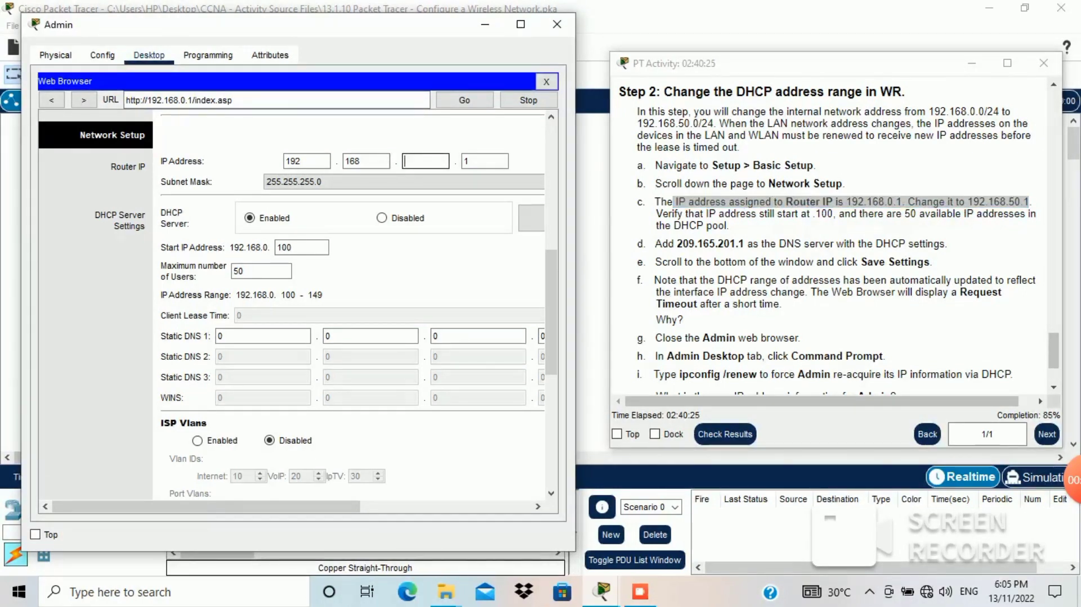
{"action": "type", "text": "50"}
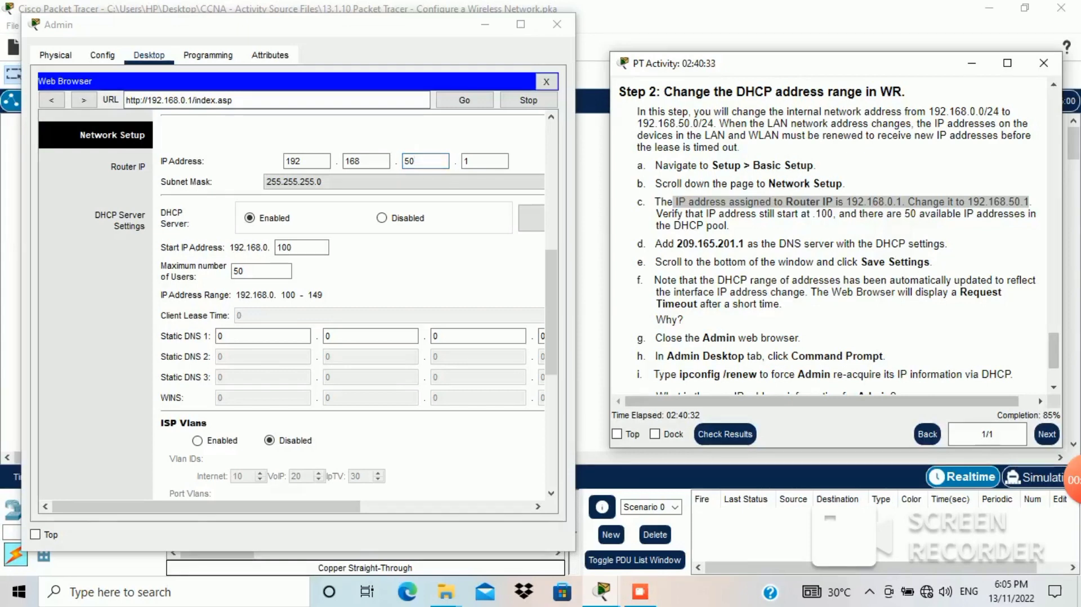
{"action": "left_click_drag", "start_coordinate": [657, 213], "coordinate": [729, 226]}
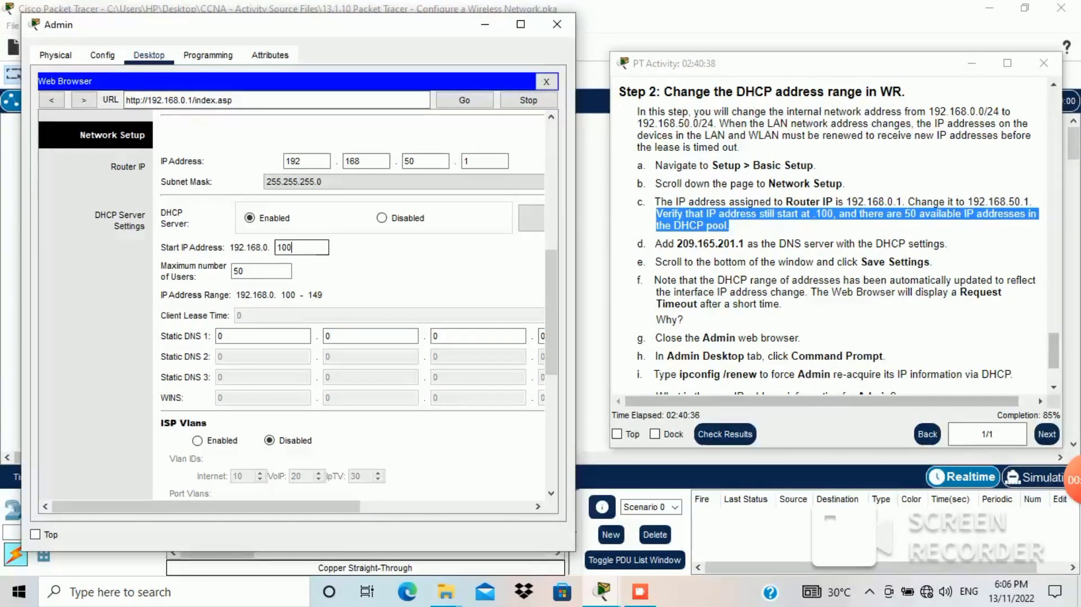
{"action": "key", "text": "Tab"}
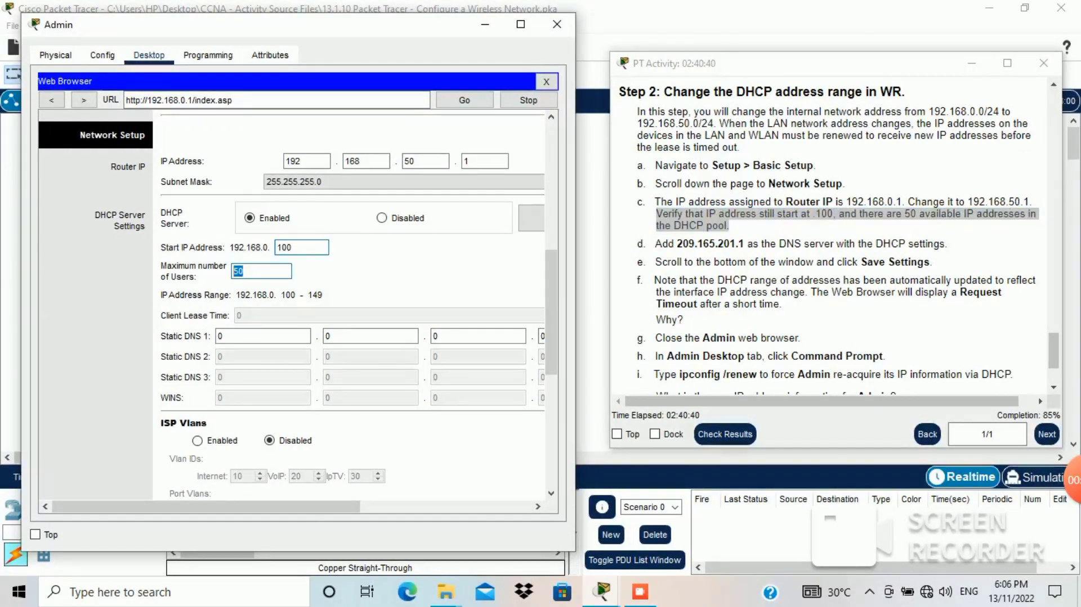
{"action": "left_click", "coordinate": [287, 247]}
{"action": "double_click", "coordinate": [288, 248]}
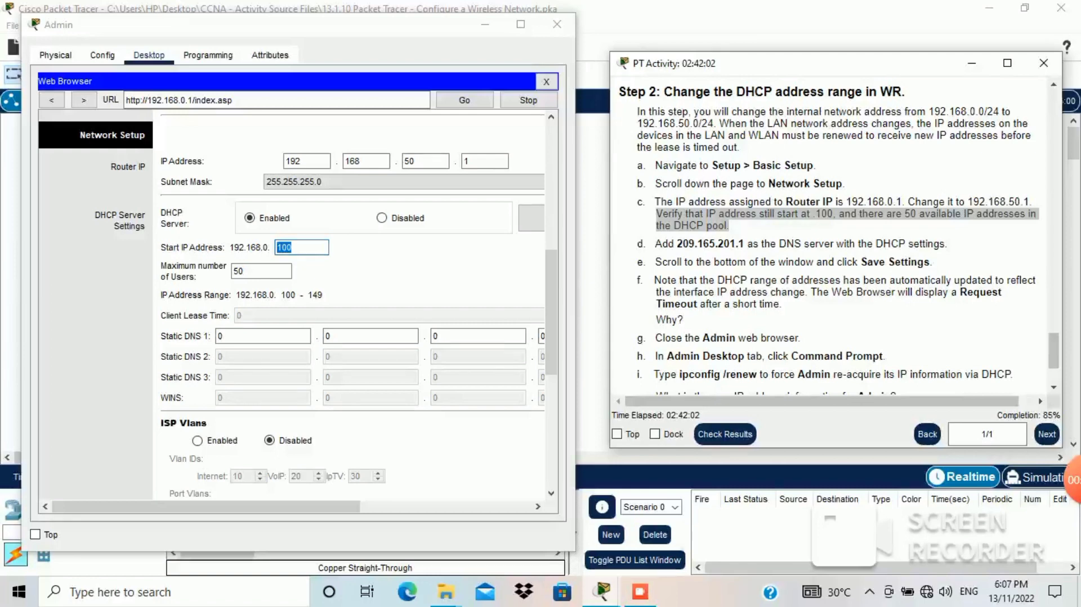
{"action": "double_click", "coordinate": [711, 244]}
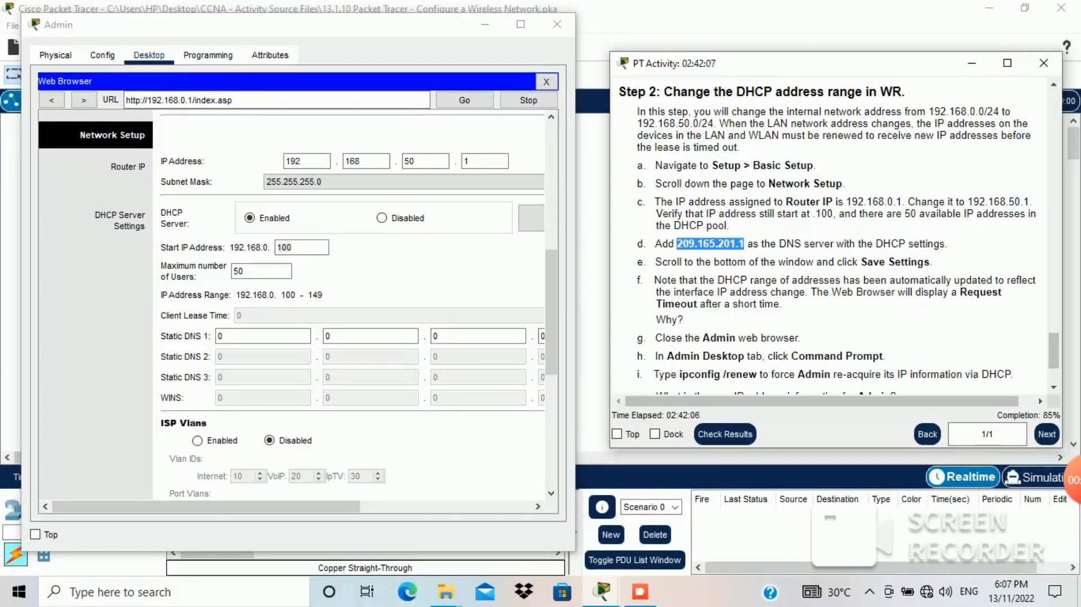
Step: Enter 209.165.201.1 as the router's Static DNS 1 address
{"action": "left_click", "coordinate": [263, 336]}
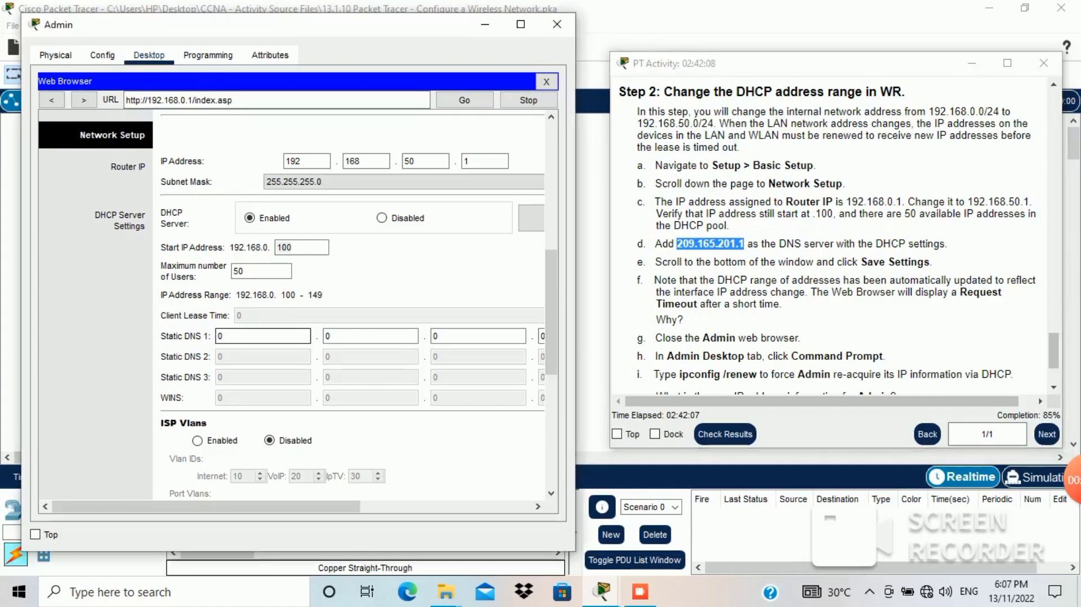
{"action": "key", "text": "BackSpace"}
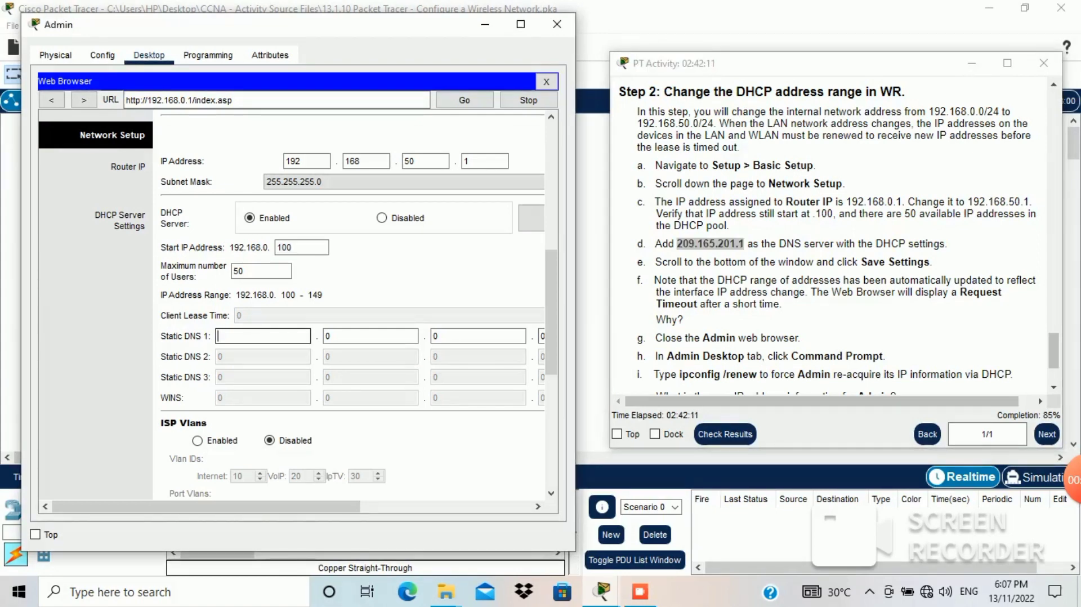
{"action": "type", "text": "209"}
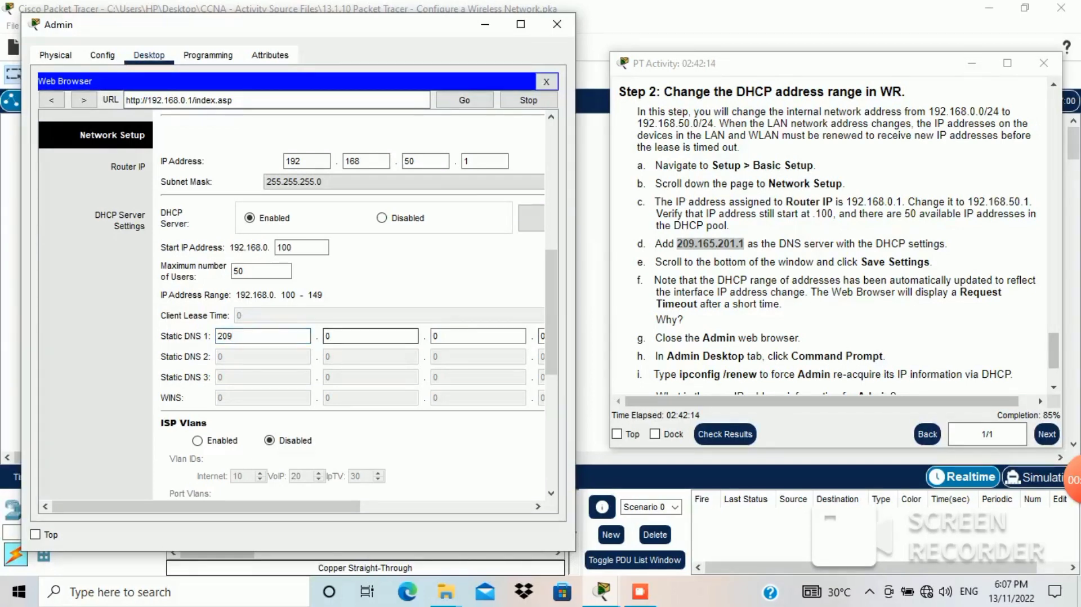
{"action": "key", "text": "Tab"}
{"action": "type", "text": "165"}
{"action": "key", "text": "Tab"}
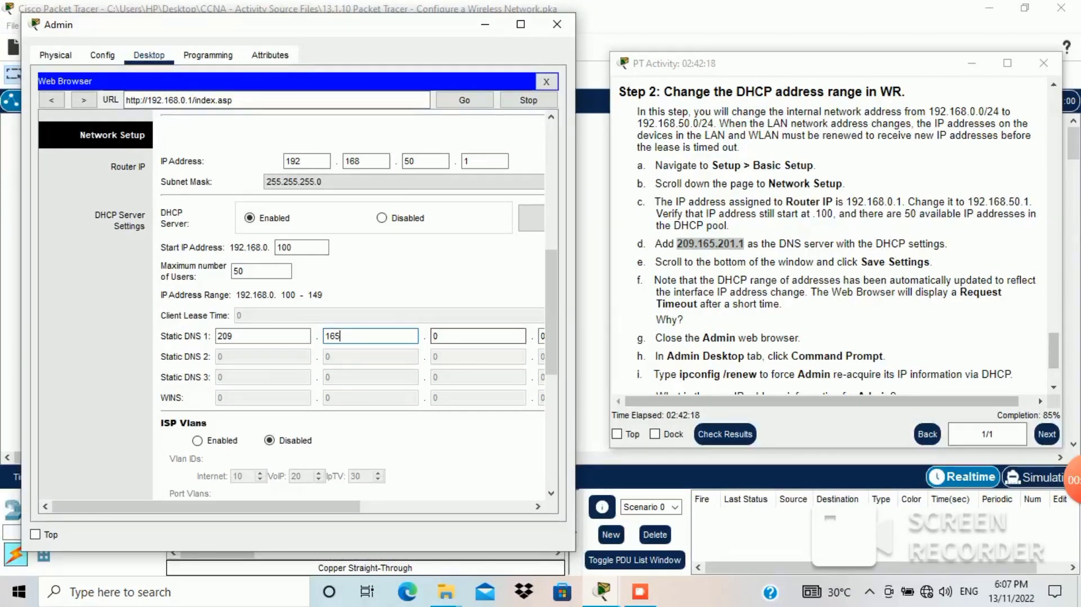
{"action": "key", "text": "BackSpace"}
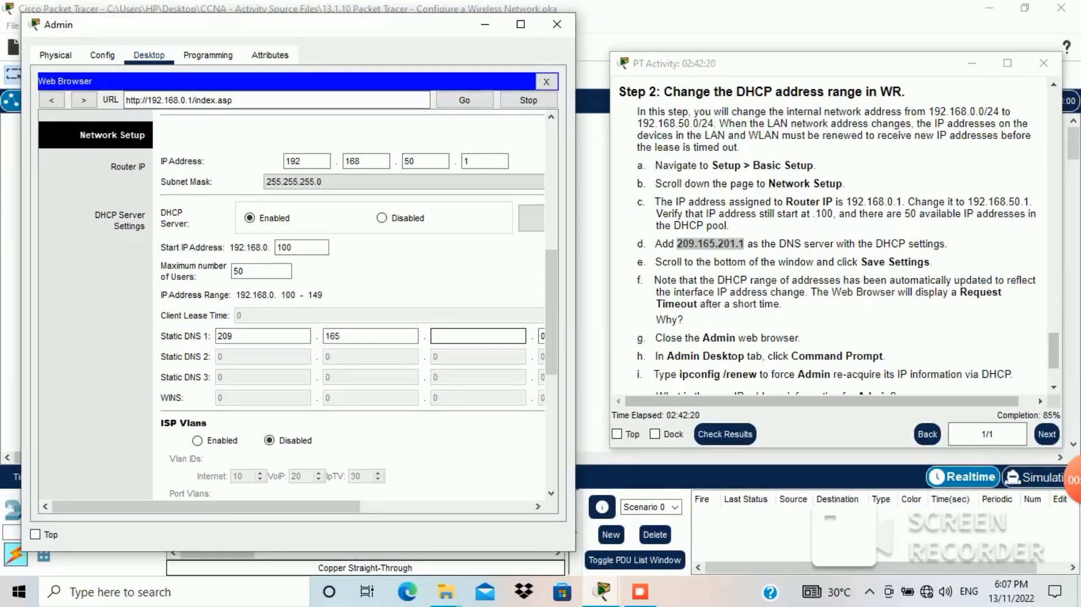
{"action": "type", "text": "201"}
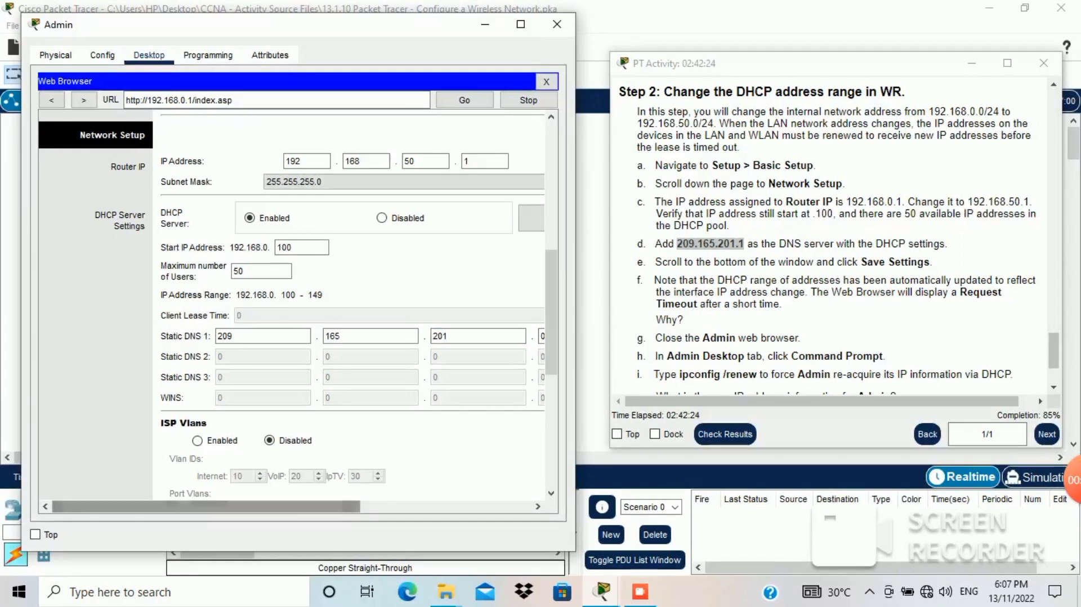
{"action": "left_click_drag", "start_coordinate": [206, 506], "coordinate": [244, 506]}
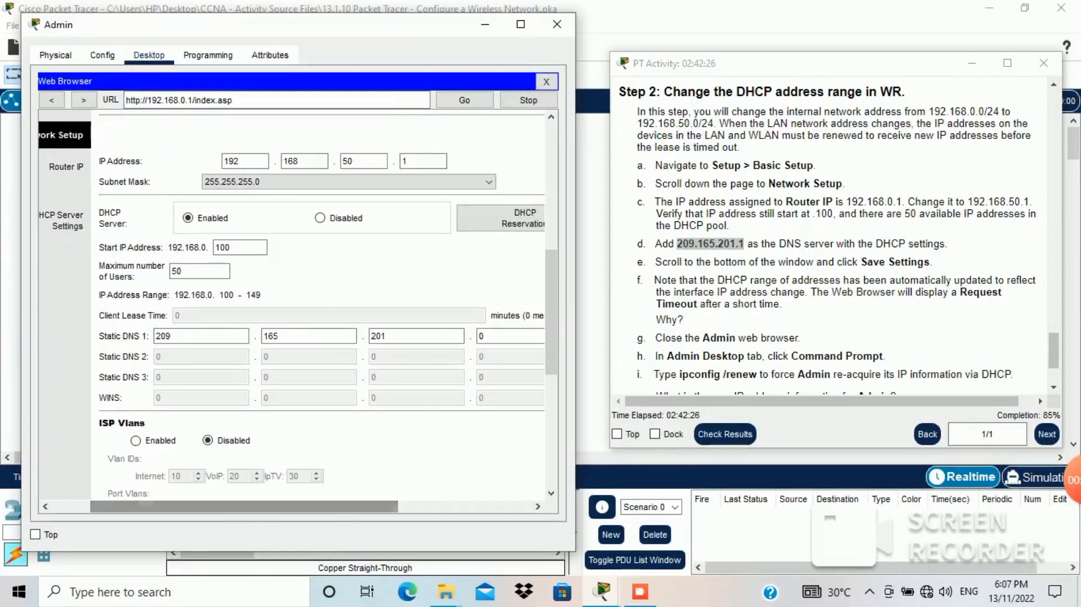
{"action": "left_click", "coordinate": [505, 336]}
{"action": "key", "text": "BackSpace"}
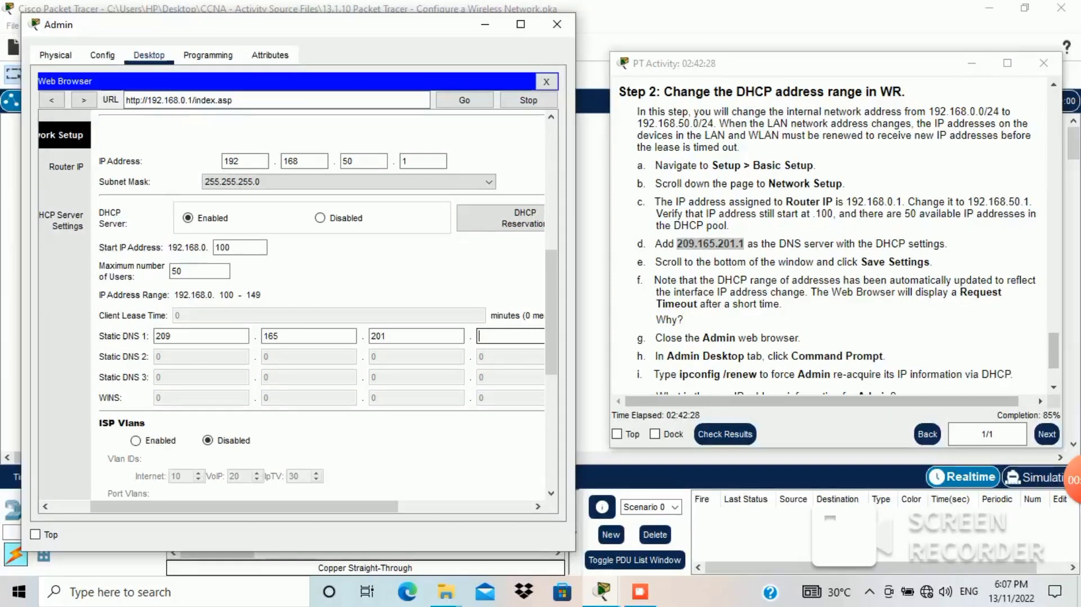
{"action": "type", "text": "1"}
{"action": "left_click", "coordinate": [509, 336]}
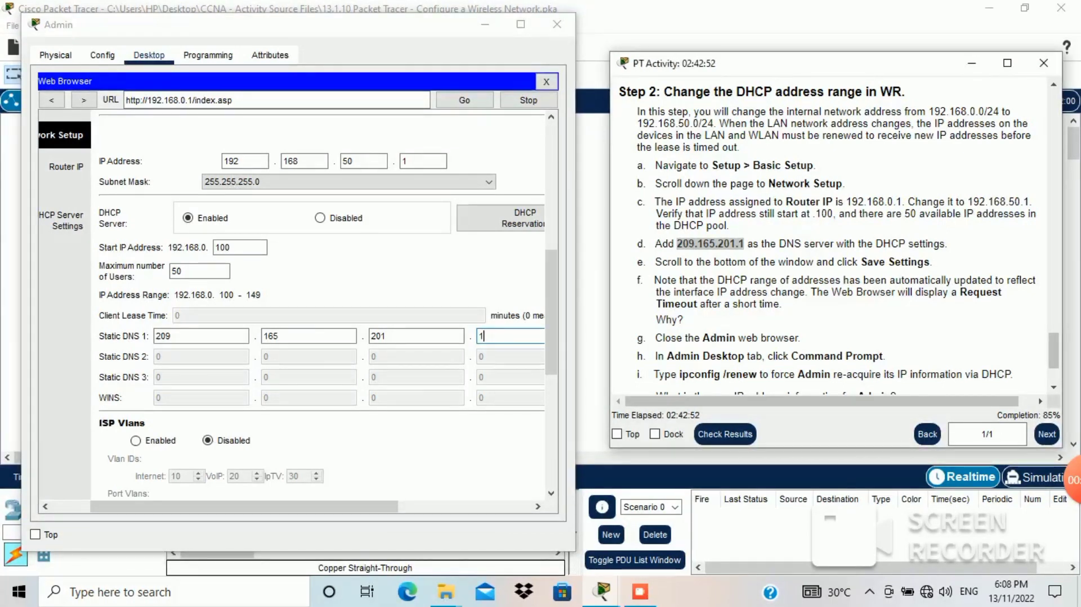
Step: Scroll to the bottom of the Basic Setup page and mark the Save Settings step
{"action": "left_click", "coordinate": [551, 313]}
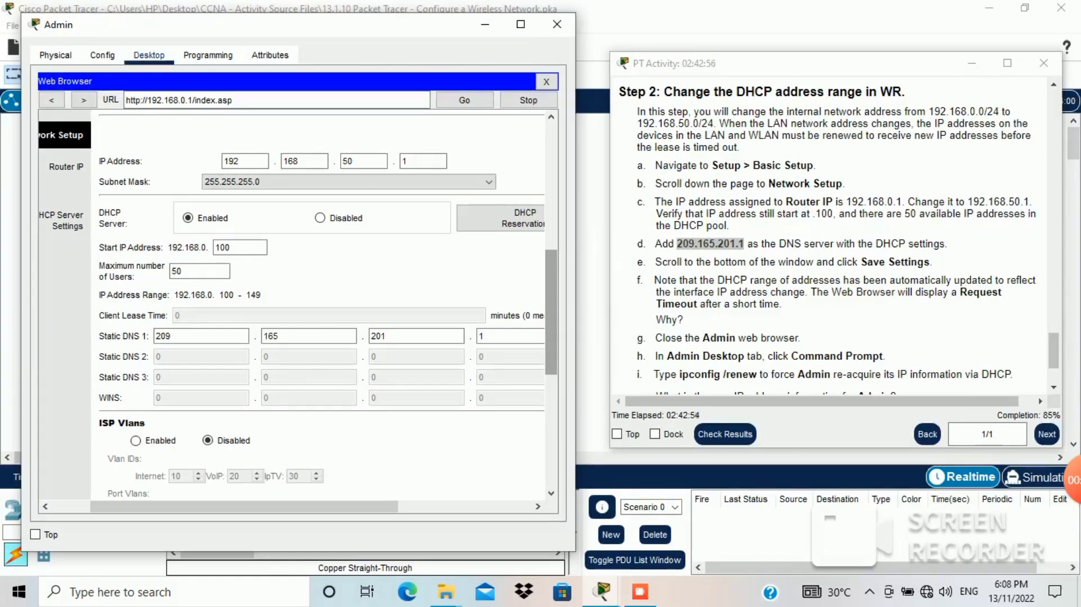
{"action": "left_click_drag", "start_coordinate": [551, 313], "coordinate": [551, 424]}
{"action": "left_click_drag", "start_coordinate": [862, 261], "coordinate": [930, 262]}
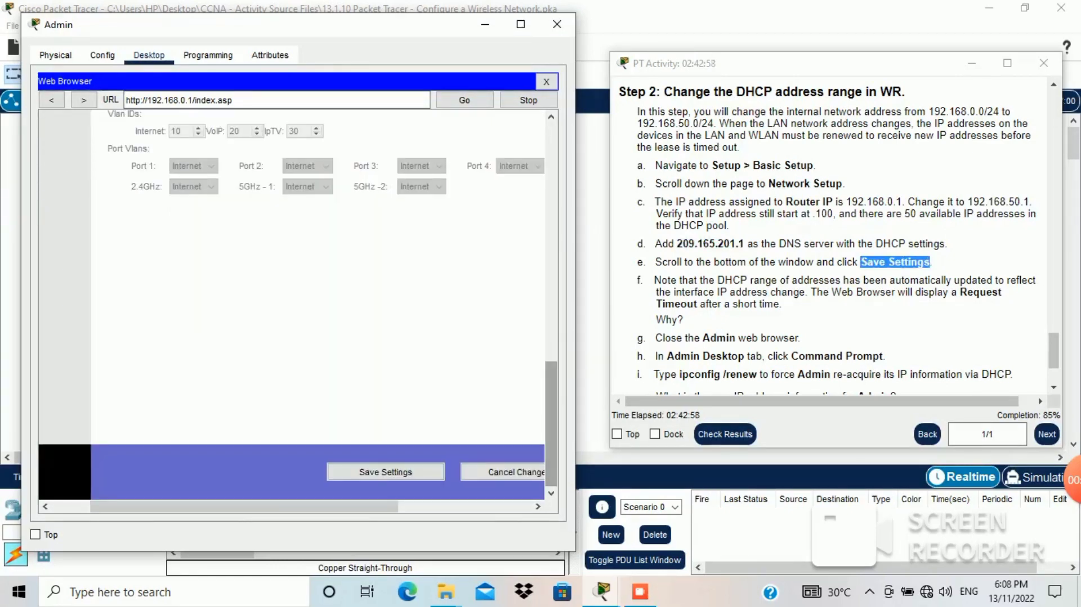
Step: Save the router's network settings and close Admin's browser after the request timeout
{"action": "left_click", "coordinate": [386, 472]}
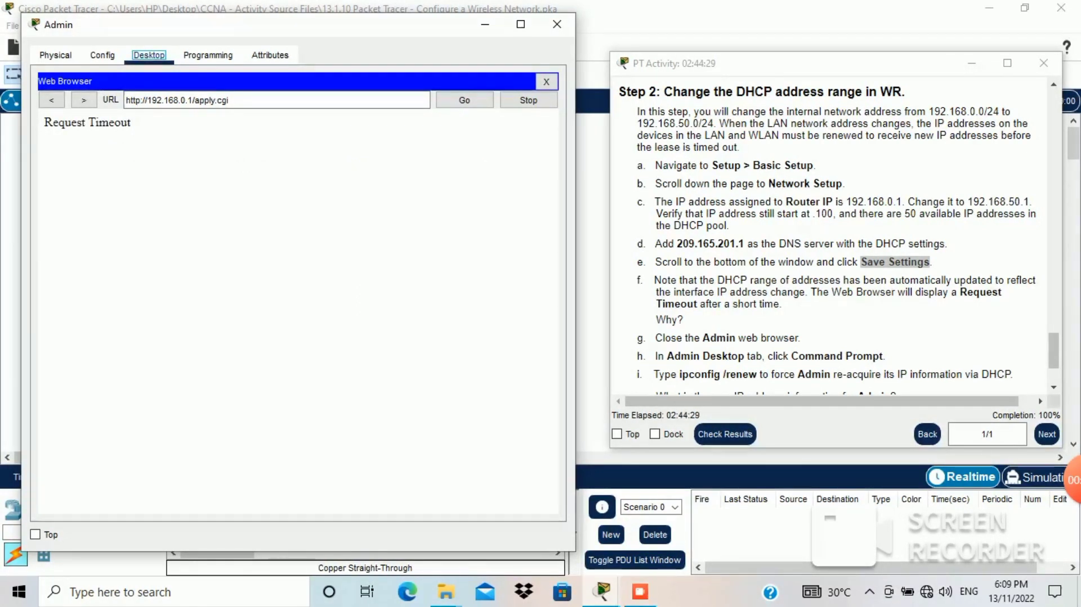
{"action": "left_click", "coordinate": [816, 63]}
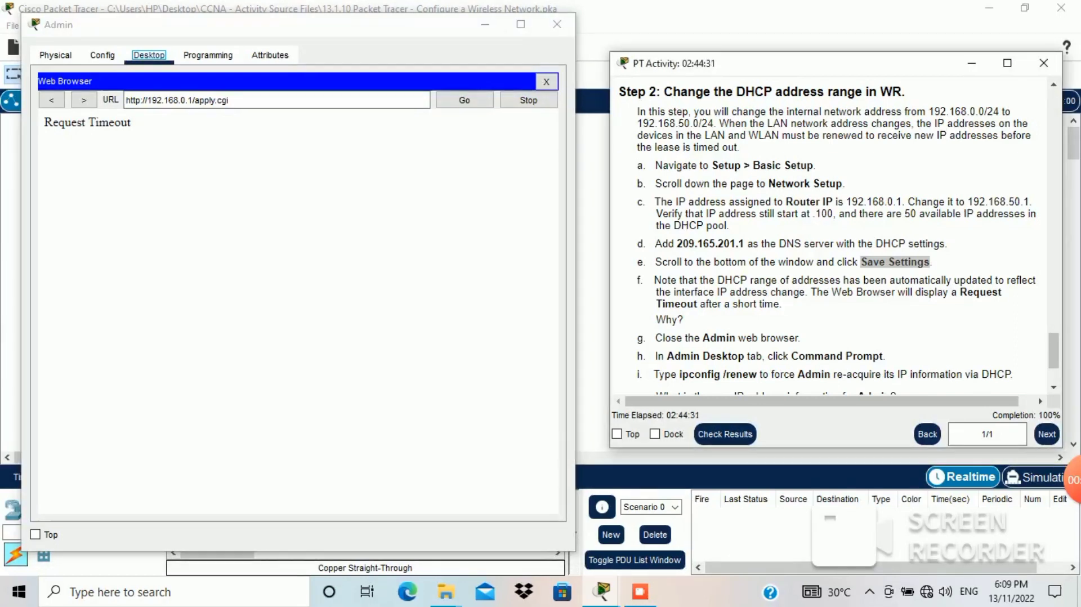
{"action": "left_click_drag", "start_coordinate": [662, 280], "coordinate": [733, 305]}
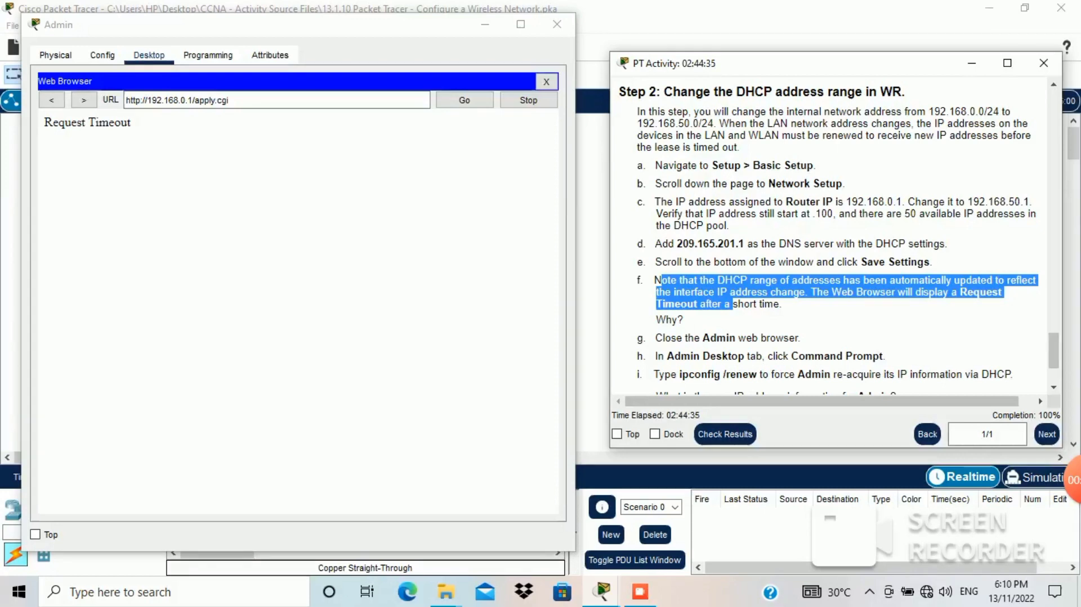
{"action": "left_click", "coordinate": [135, 125]}
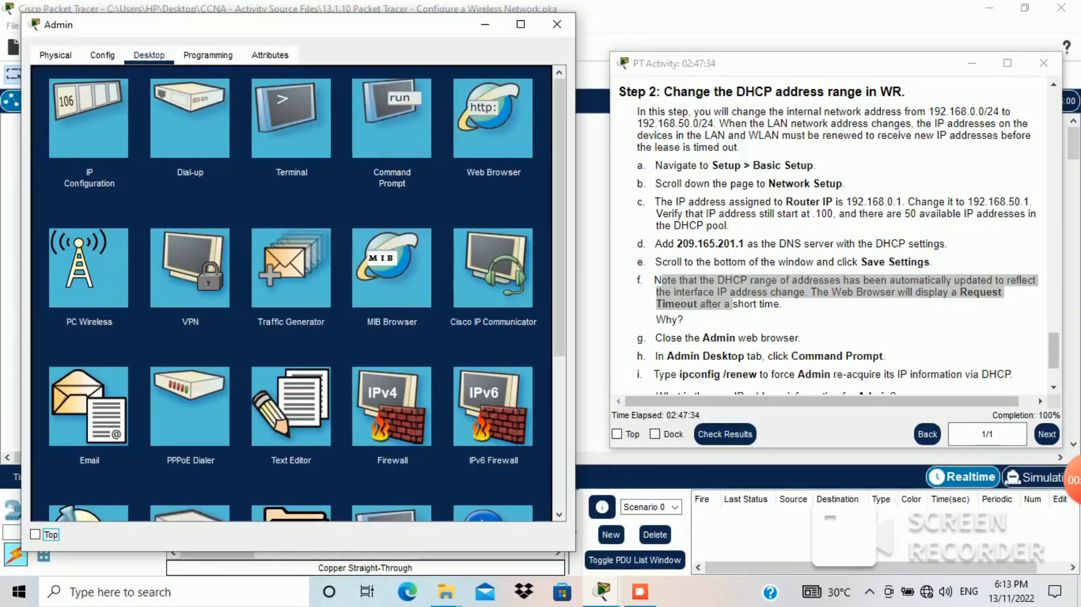
Step: Check that Admin's IP Configuration shows 192.168.50.100 with DNS 209.165.201.1, then close it
{"action": "left_click", "coordinate": [89, 118]}
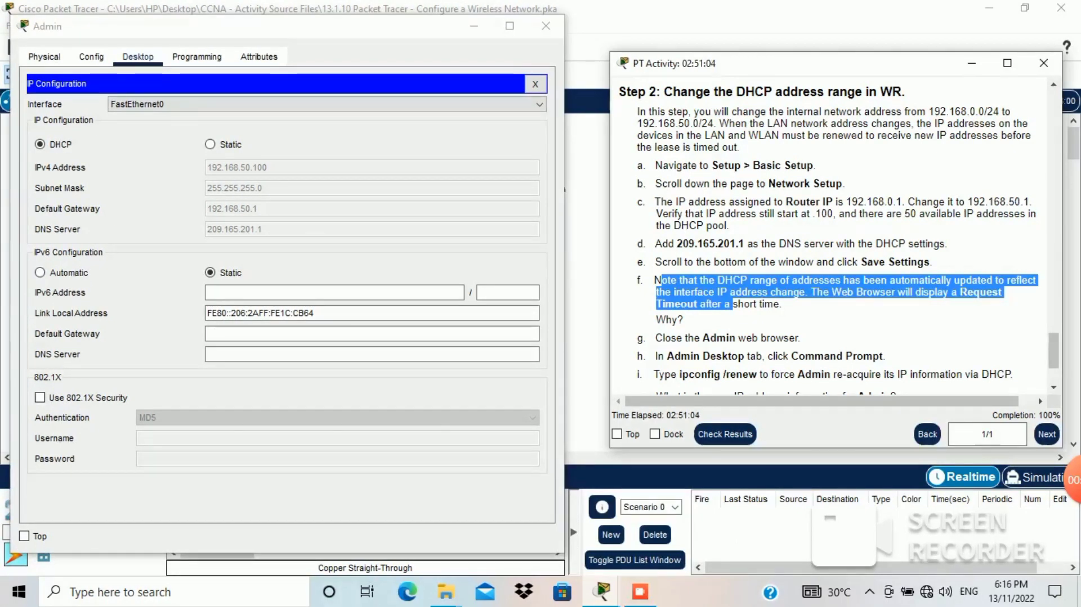
{"action": "left_click", "coordinate": [536, 84]}
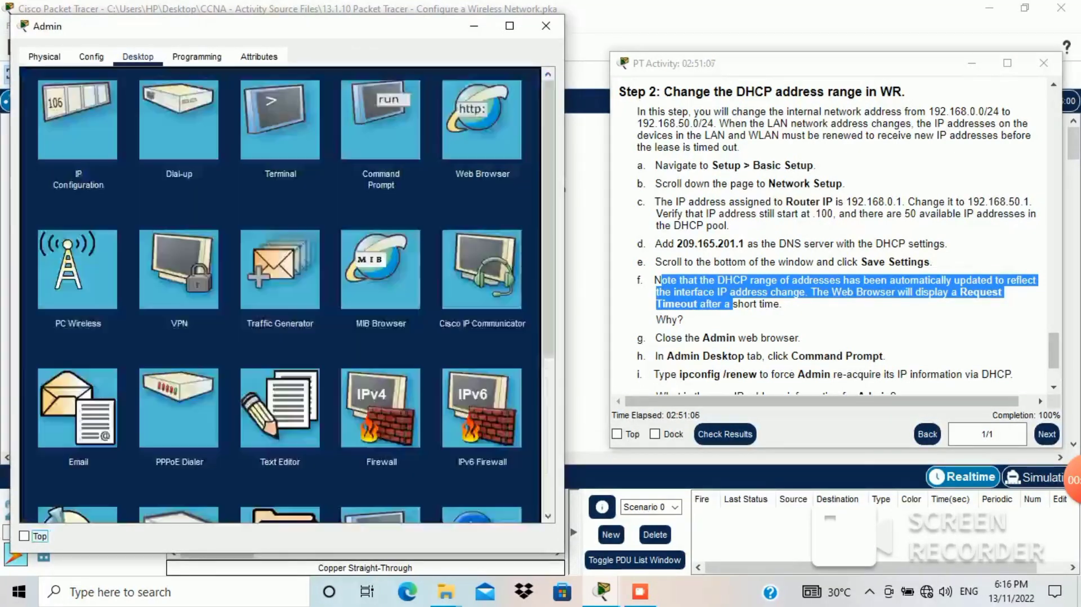
{"action": "left_click", "coordinate": [536, 84]}
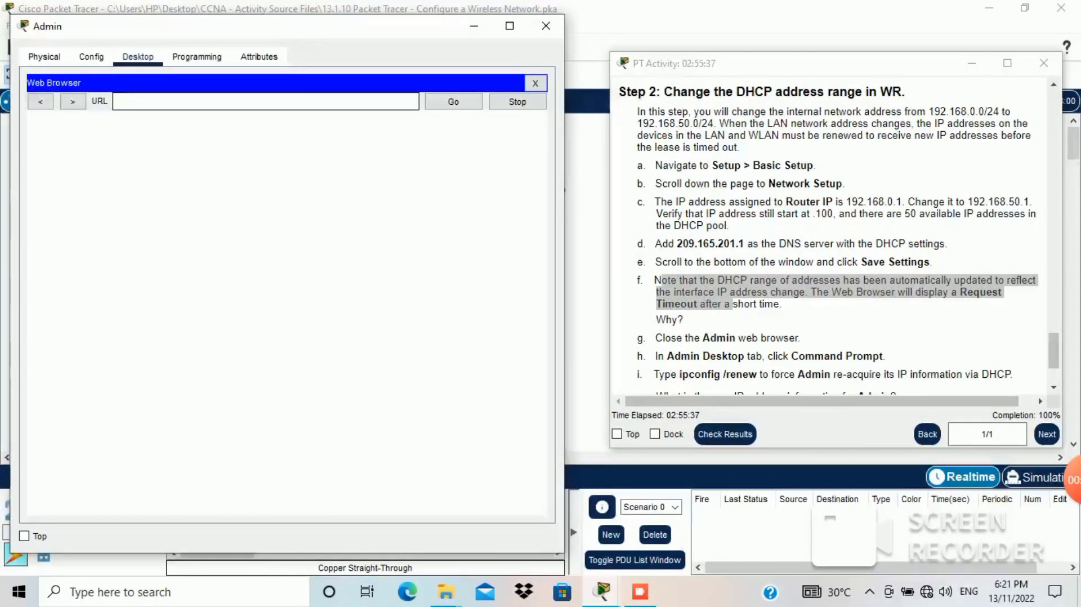
Step: Load the router page at 192.168.50.1 in Admin's web browser
{"action": "type", "text": "192."}
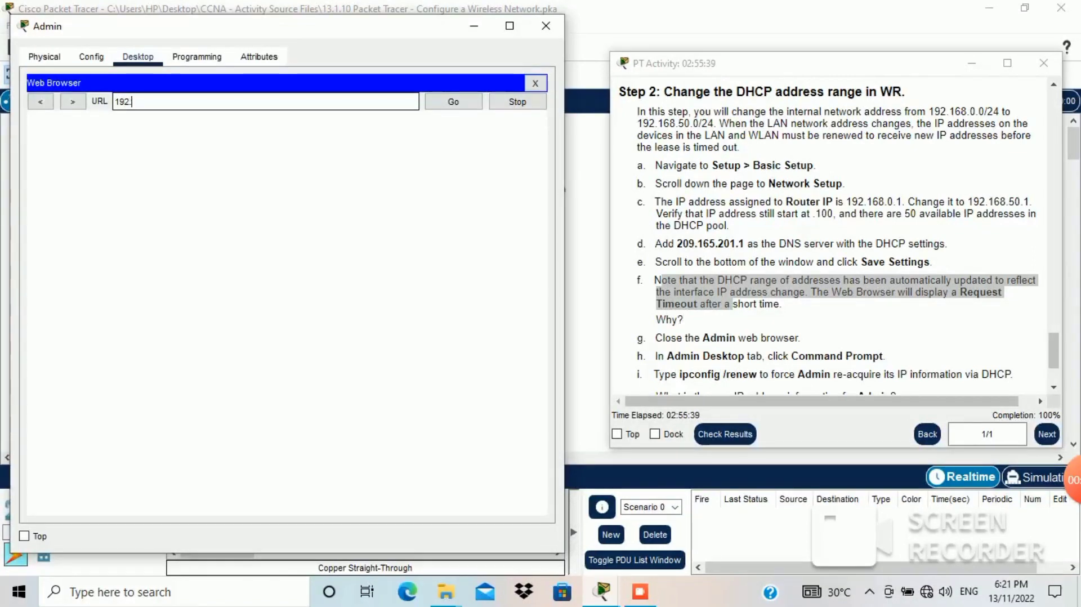
{"action": "type", "text": "168.0.1"}
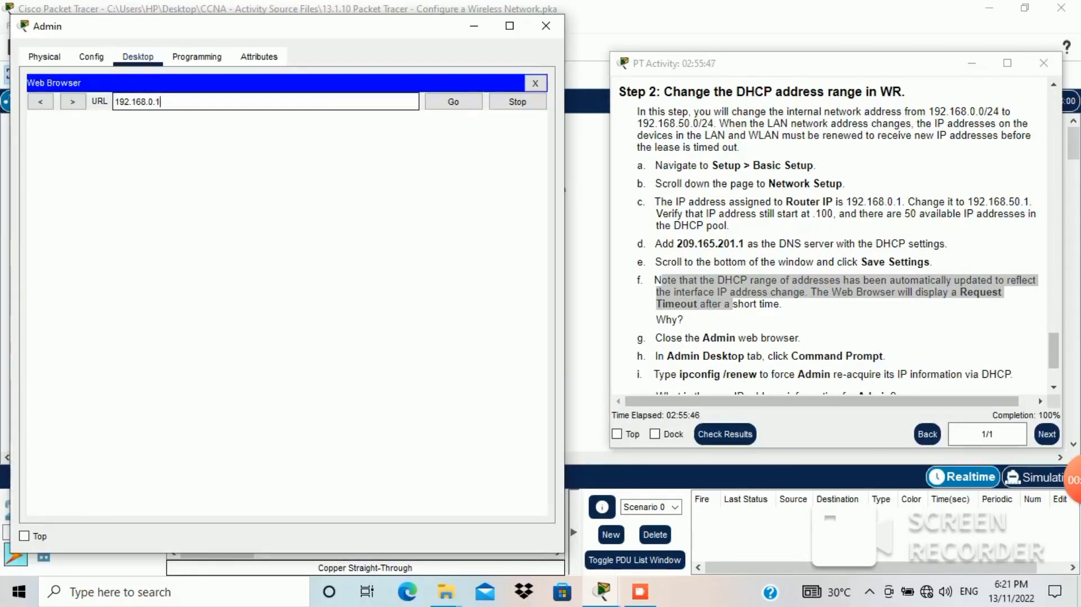
{"action": "left_click", "coordinate": [149, 102]}
{"action": "type", "text": "5"}
{"action": "key", "text": "Return"}
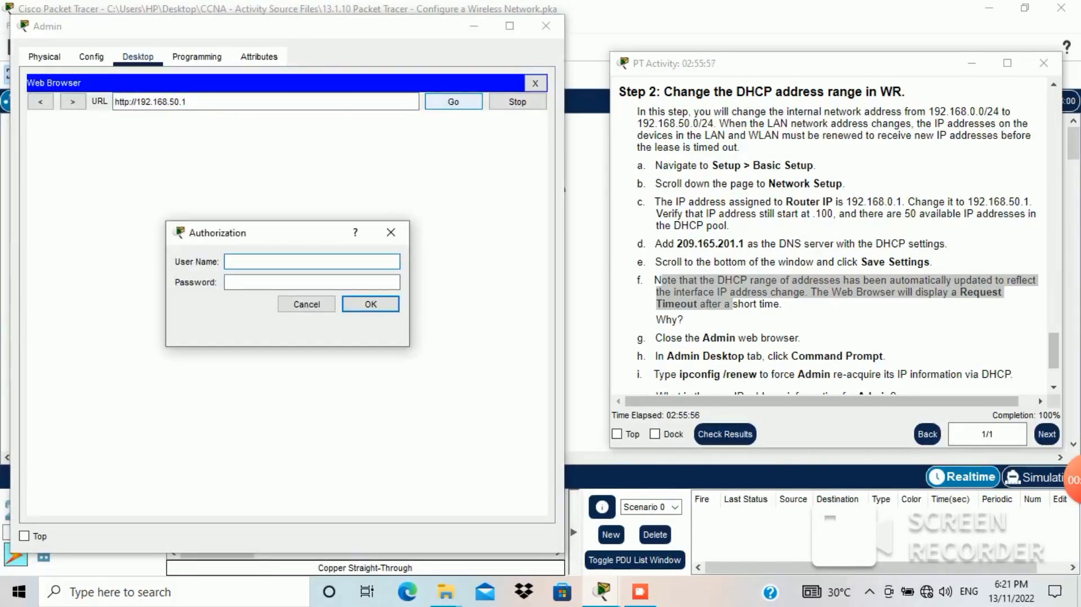
Step: Sign in to the router with its user name and password
{"action": "left_click", "coordinate": [312, 262]}
{"action": "type", "text": "AD"}
{"action": "key", "text": "BackSpace"}
{"action": "key", "text": "BackSpace"}
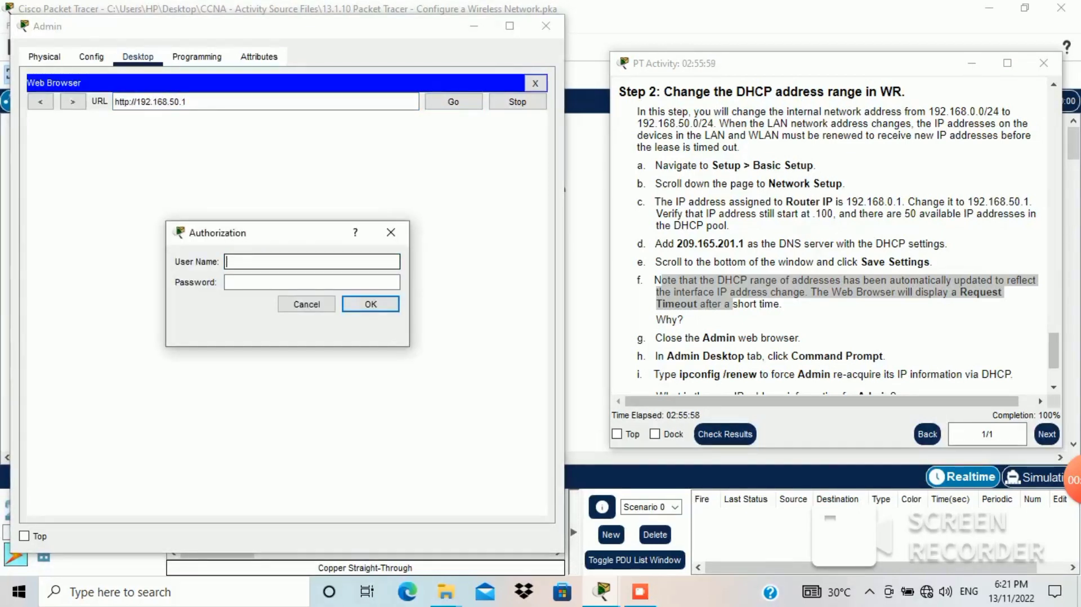
{"action": "type", "text": "admin"}
{"action": "key", "text": "Tab"}
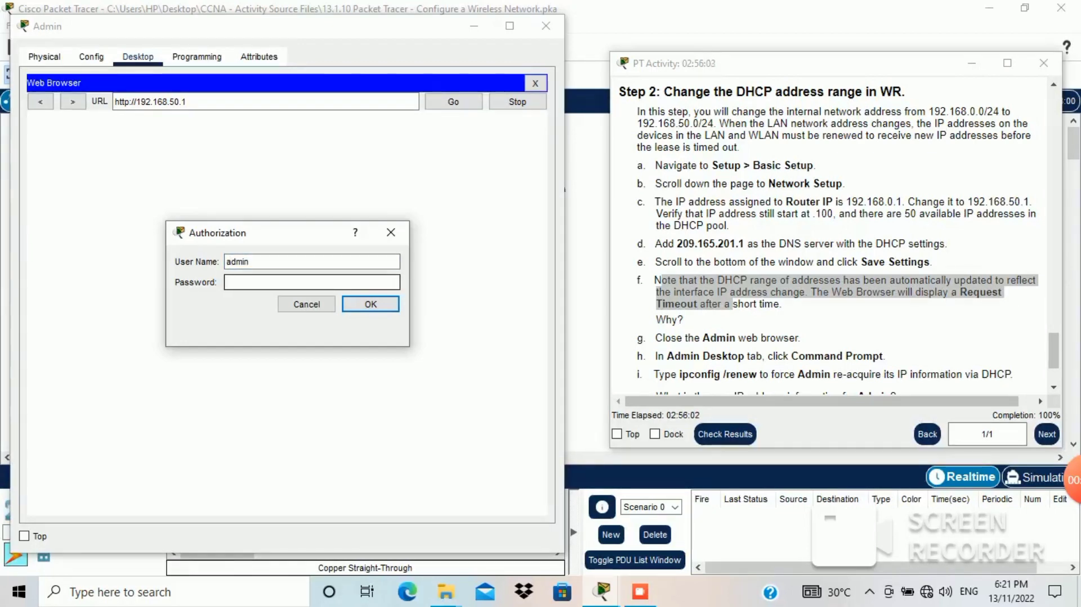
{"action": "type", "text": "adminn"}
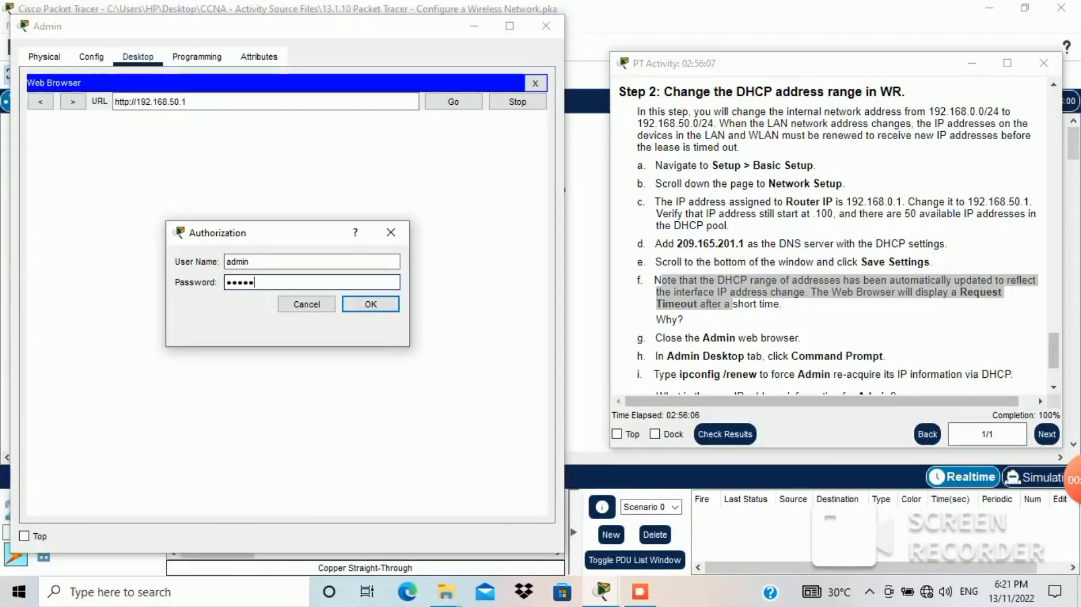
{"action": "key", "text": "Return"}
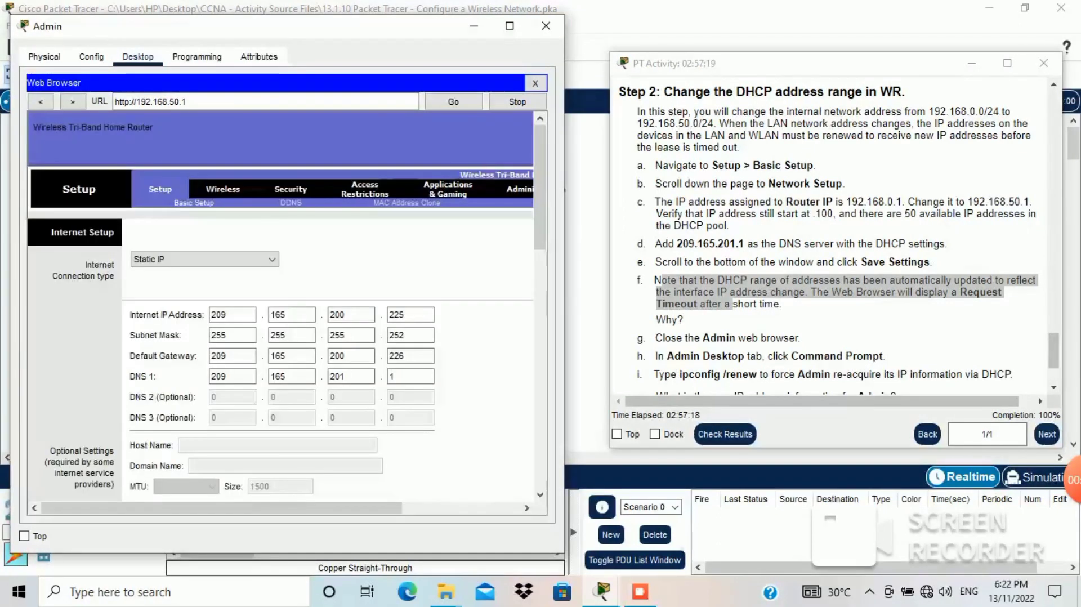
{"action": "scroll", "coordinate": [281, 309], "scroll_direction": "down", "scroll_amount": 2}
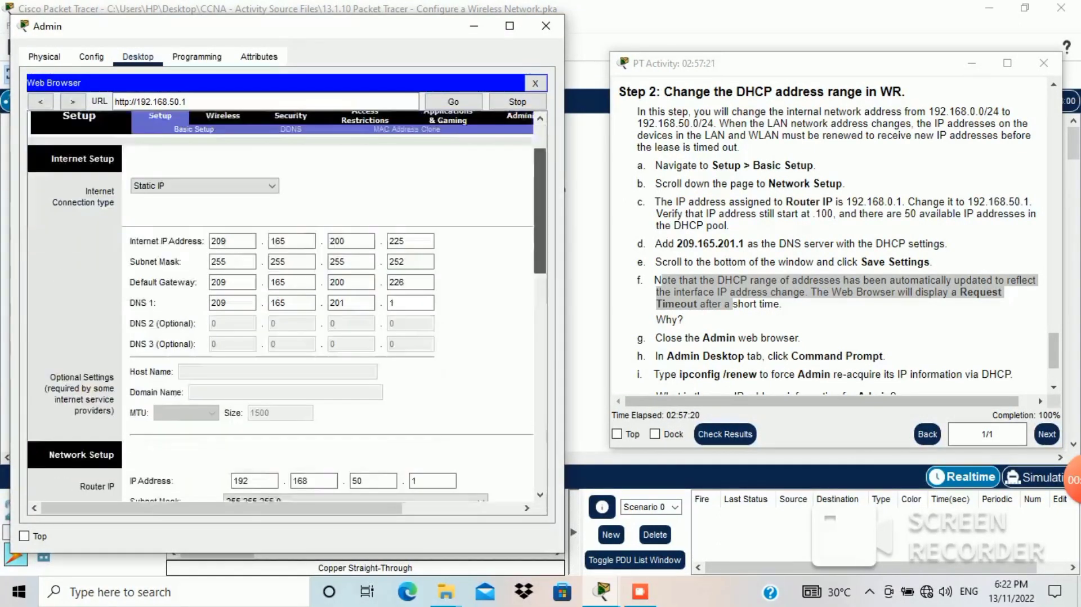
{"action": "scroll", "coordinate": [282, 310], "scroll_direction": "down", "scroll_amount": 10}
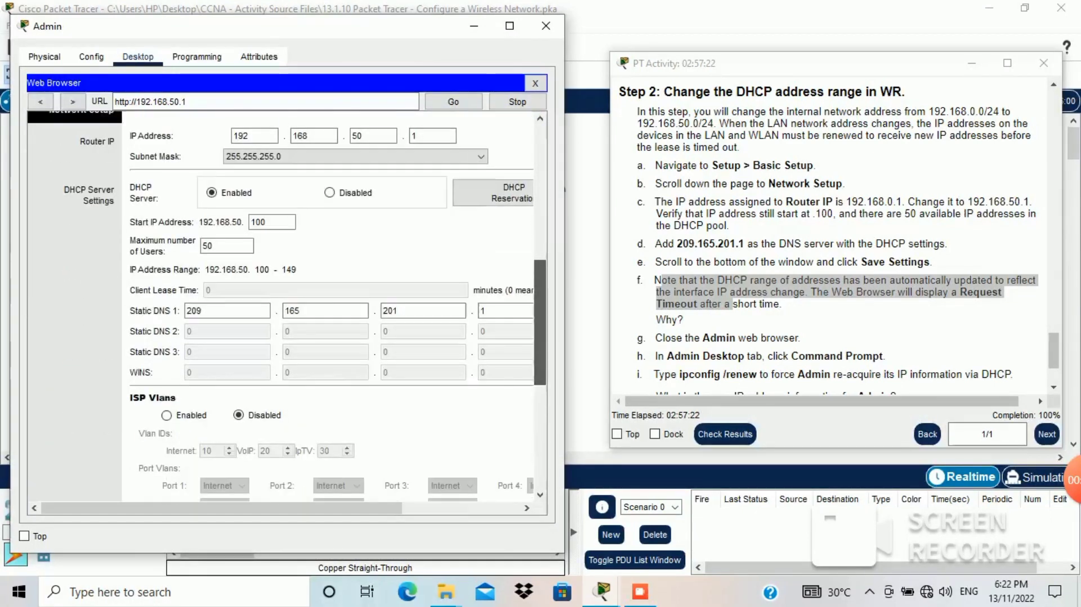
{"action": "left_click_drag", "start_coordinate": [540, 323], "coordinate": [540, 324]}
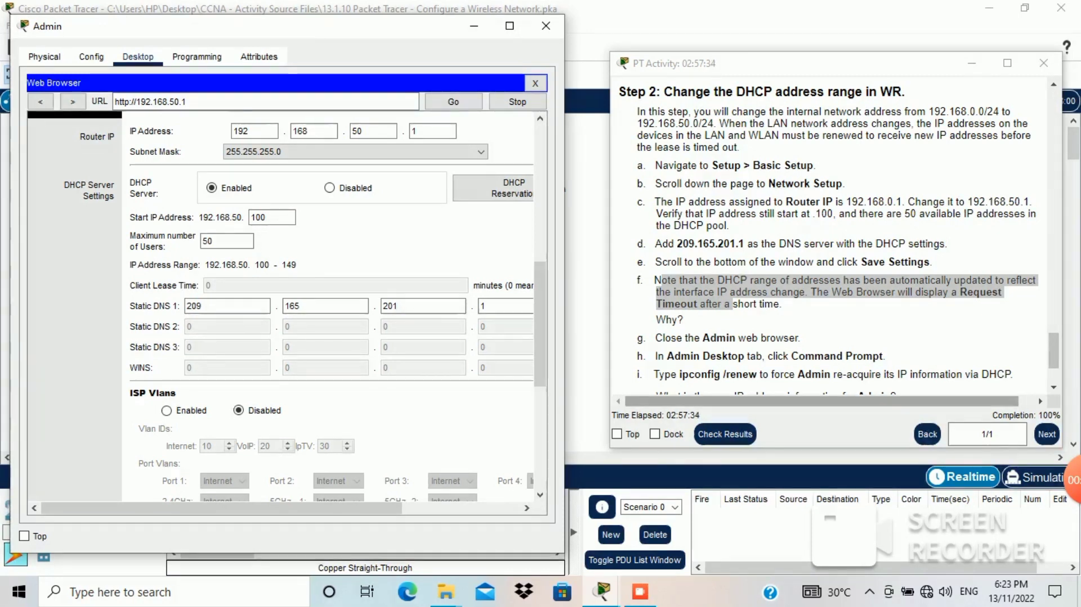
{"action": "left_click", "coordinate": [833, 63]}
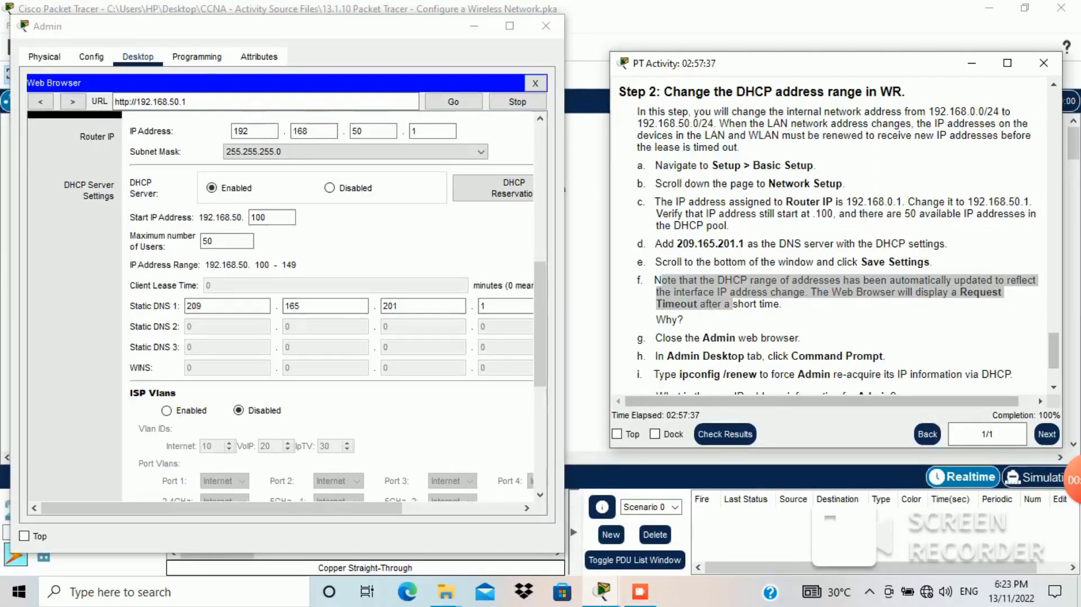
{"action": "left_click_drag", "start_coordinate": [695, 338], "coordinate": [802, 337]}
{"action": "left_click", "coordinate": [394, 26]}
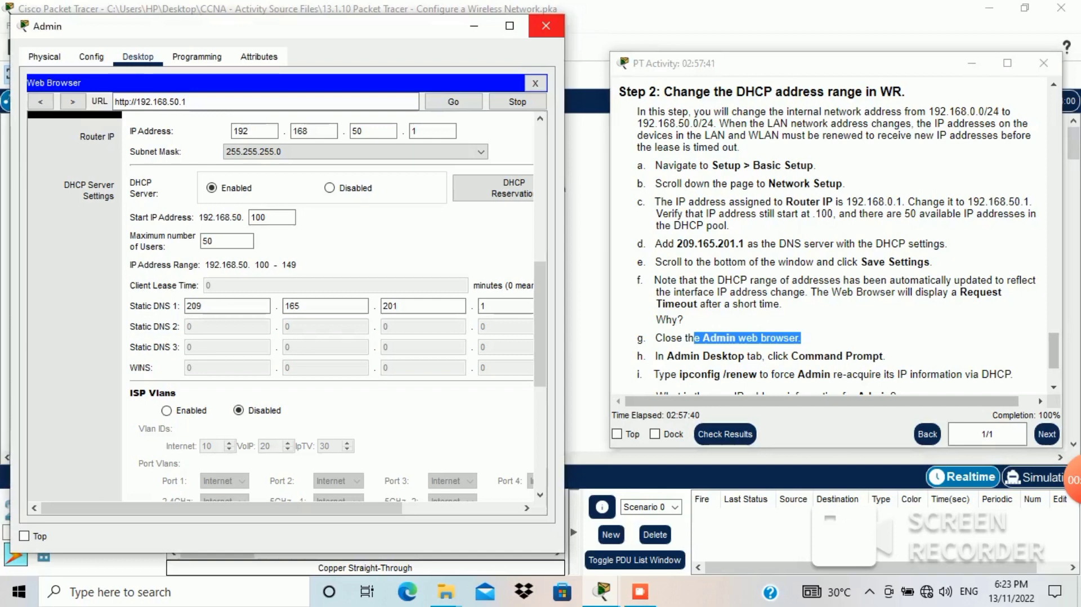
{"action": "left_click", "coordinate": [545, 26]}
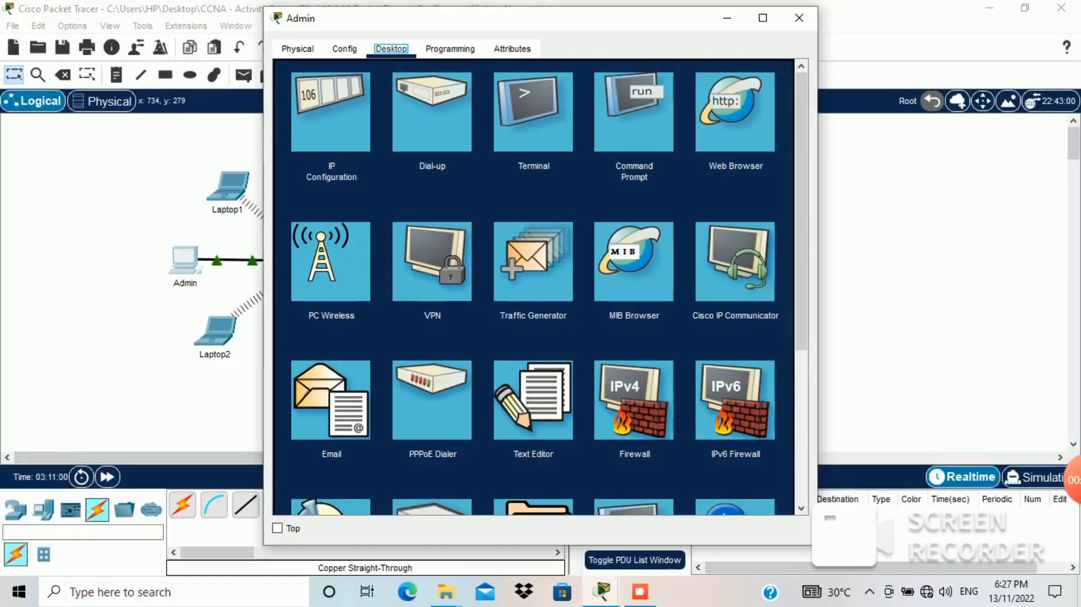
Step: Run ipconfig /renew on Admin and highlight the renewed 192.168.50.100 address lines
{"action": "left_click", "coordinate": [634, 112]}
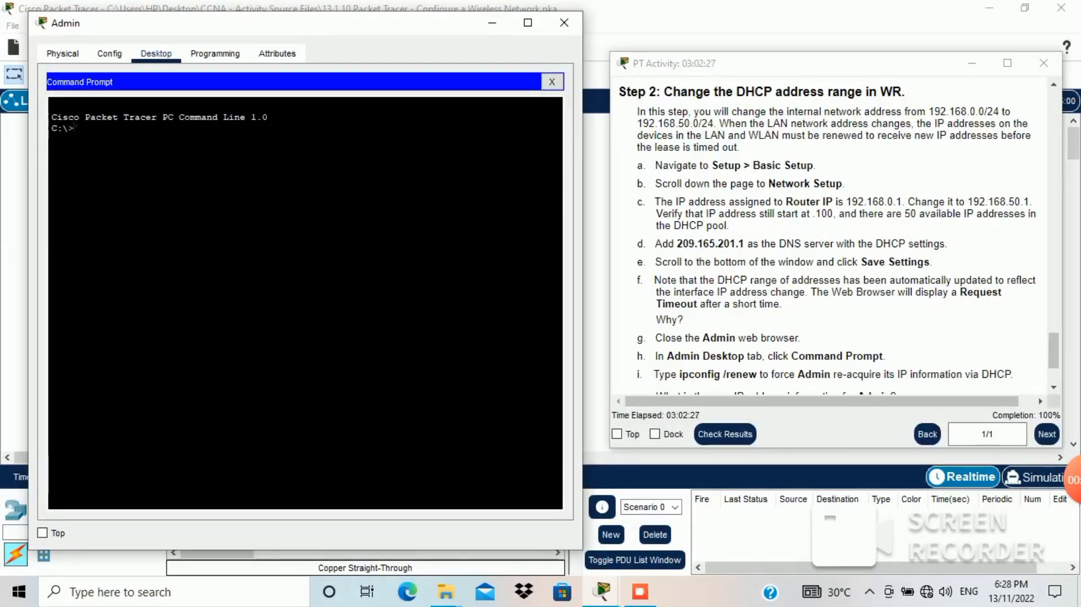
{"action": "type", "text": "ipconfig"}
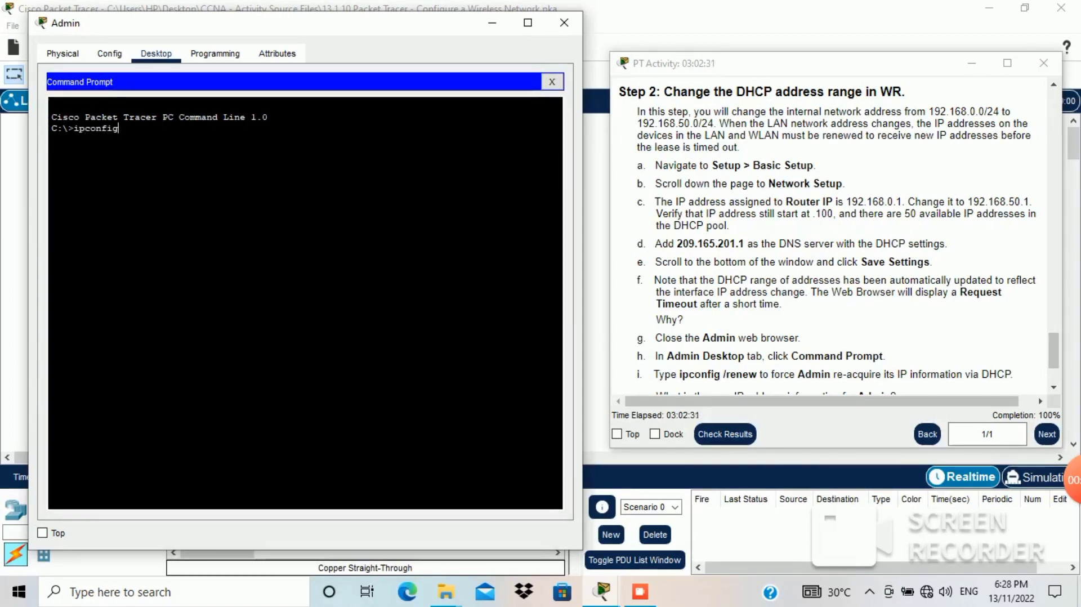
{"action": "type", "text": " /renw"}
{"action": "key", "text": "BackSpace"}
{"action": "type", "text": "ew"}
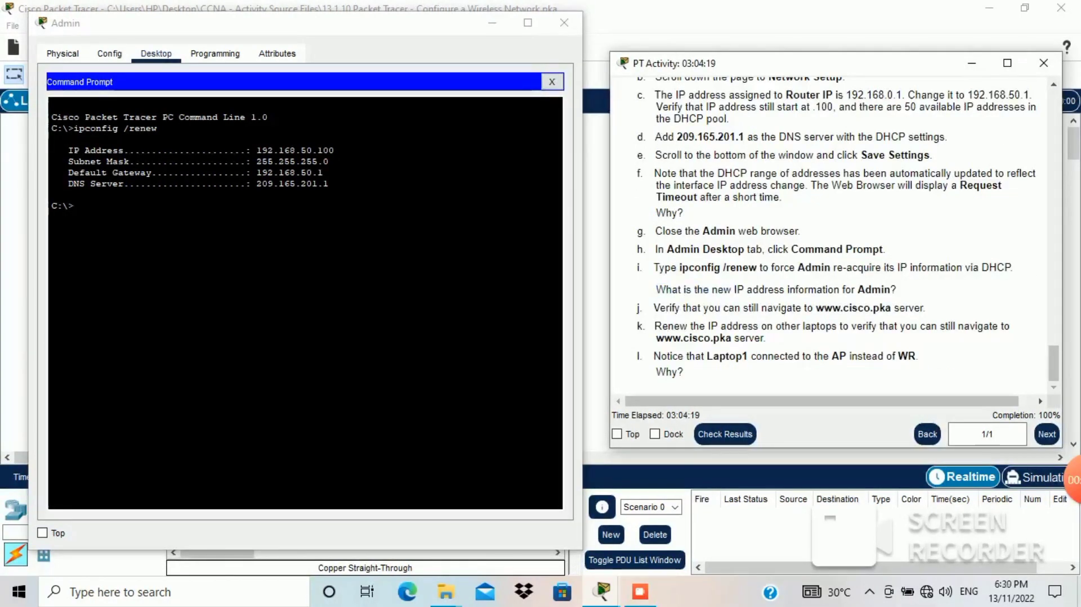
{"action": "triple_click", "coordinate": [776, 290]}
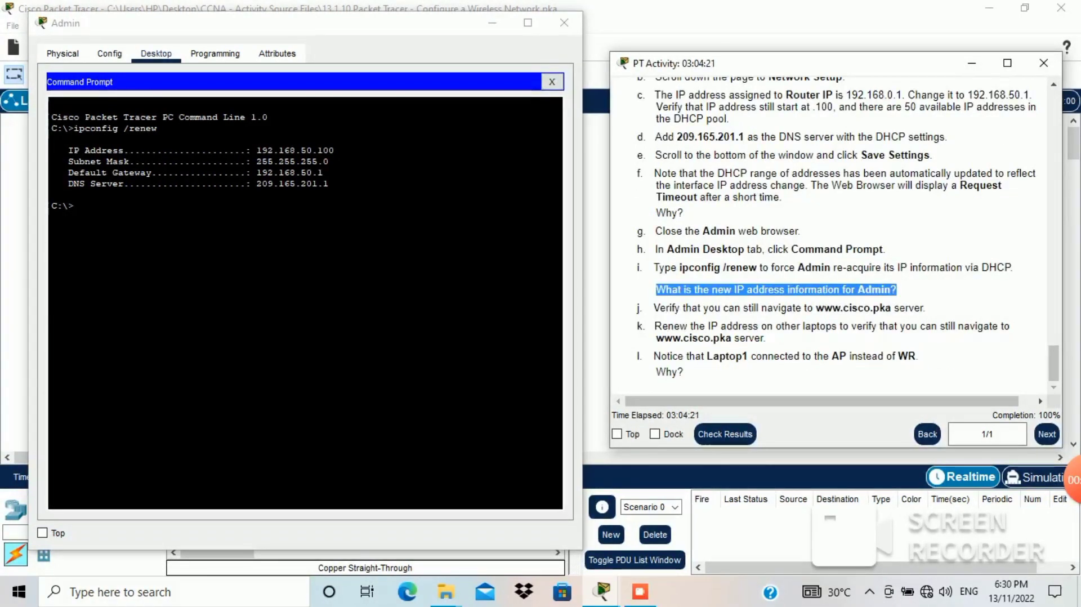
{"action": "left_click_drag", "start_coordinate": [63, 149], "coordinate": [329, 184]}
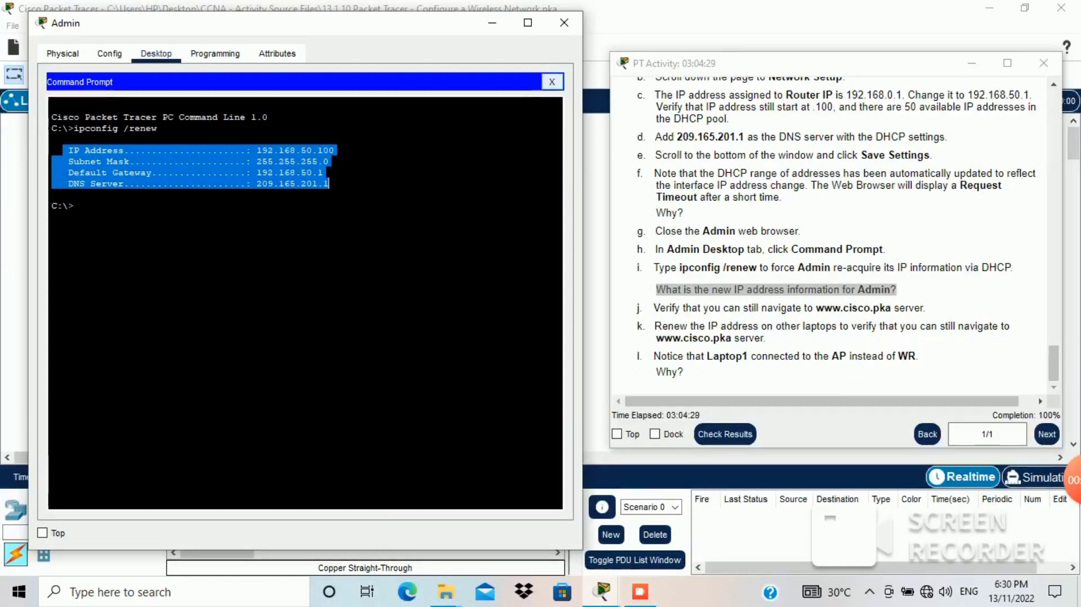
{"action": "left_click", "coordinate": [552, 82]}
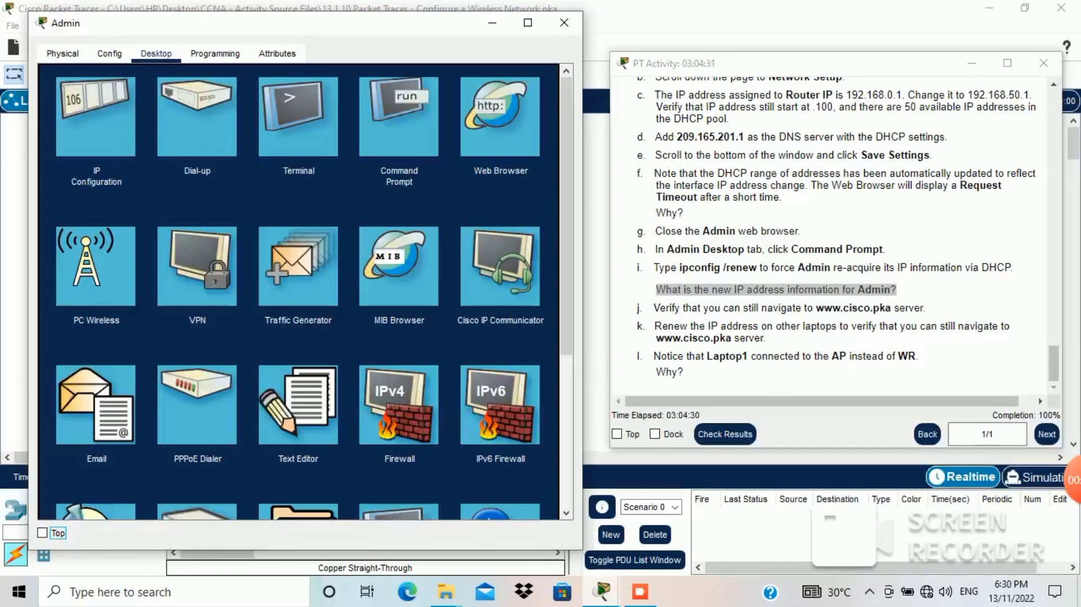
{"action": "left_click_drag", "start_coordinate": [680, 308], "coordinate": [909, 308]}
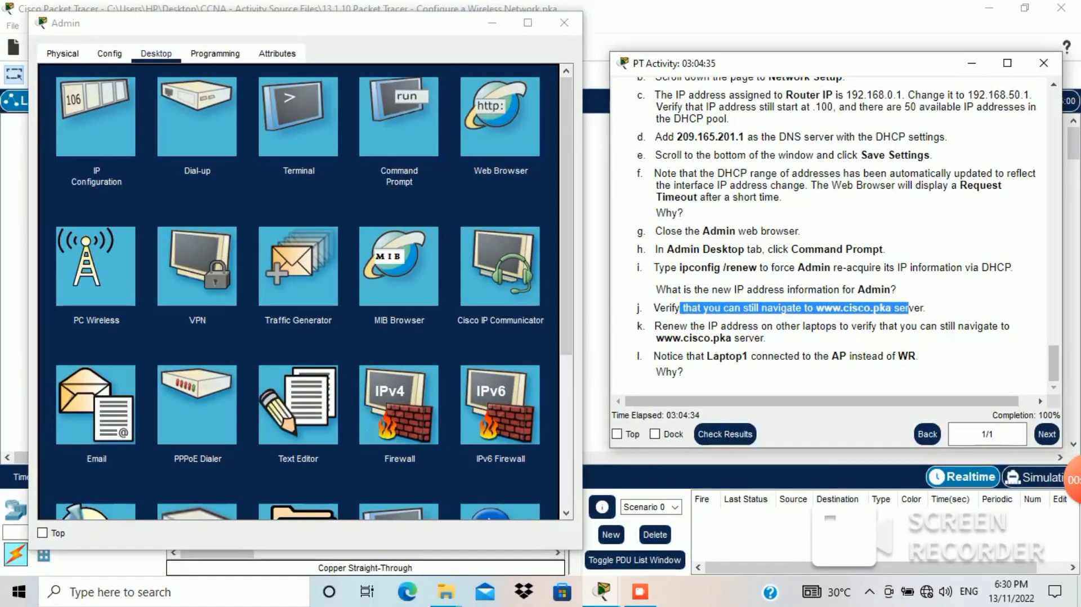
{"action": "left_click", "coordinate": [500, 117]}
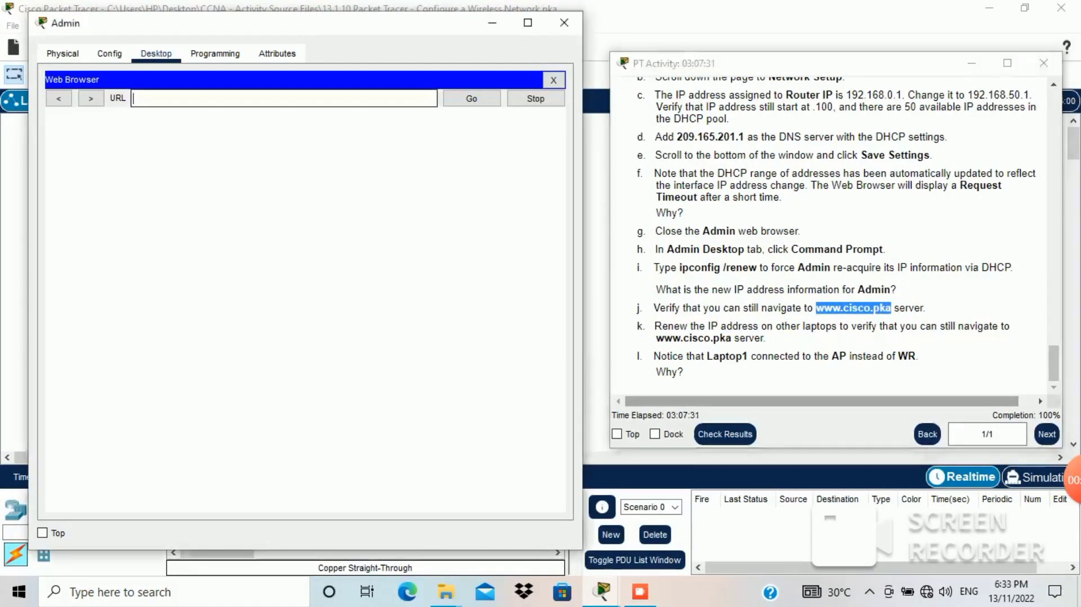
{"action": "type", "text": "www.cisco.pka"}
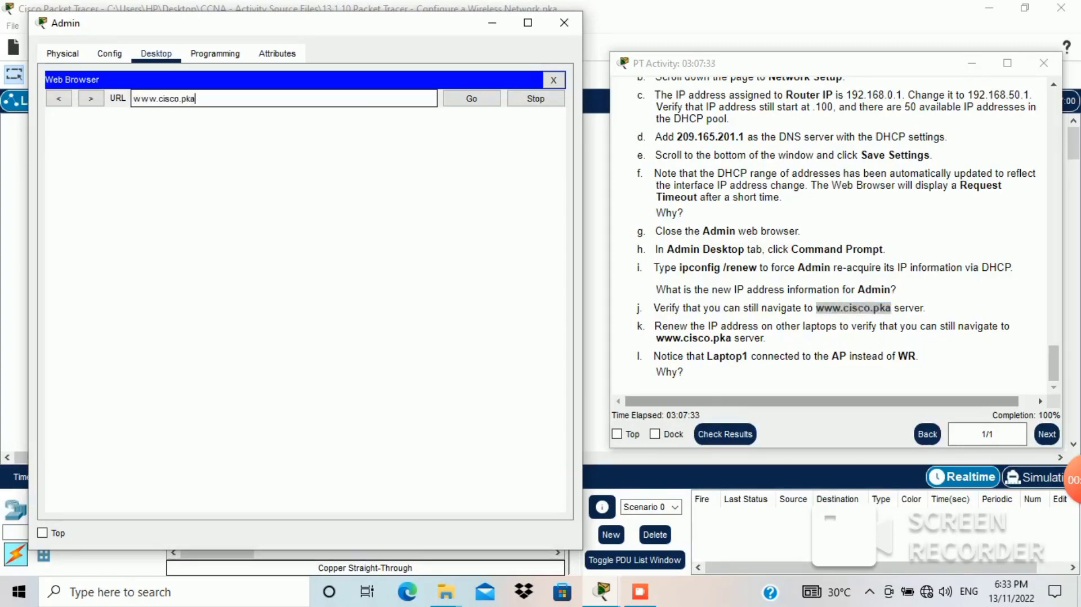
{"action": "key", "text": "Return"}
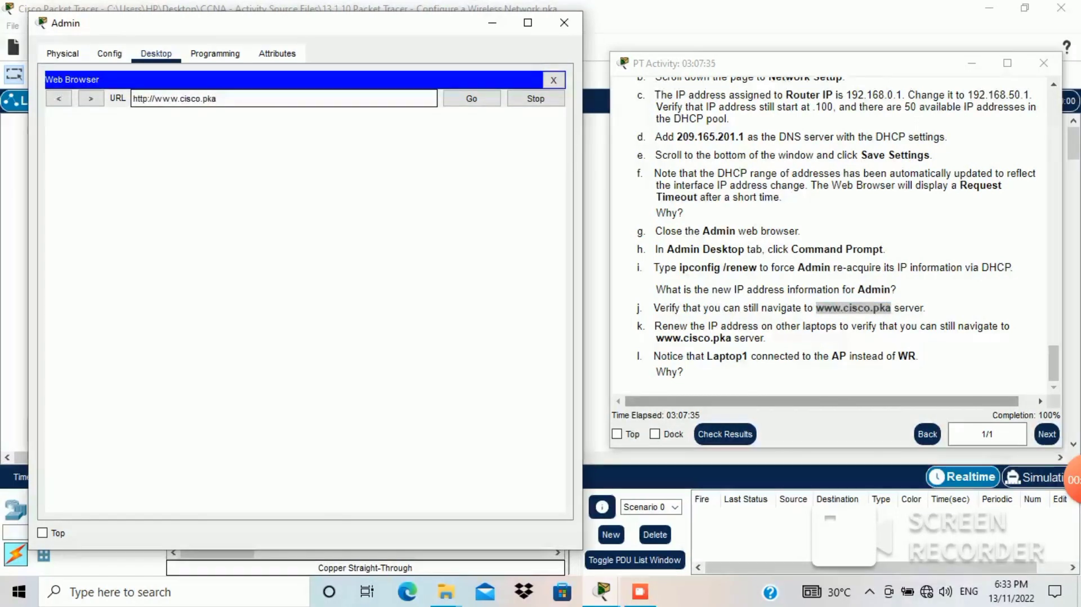
{"action": "left_click", "coordinate": [471, 99]}
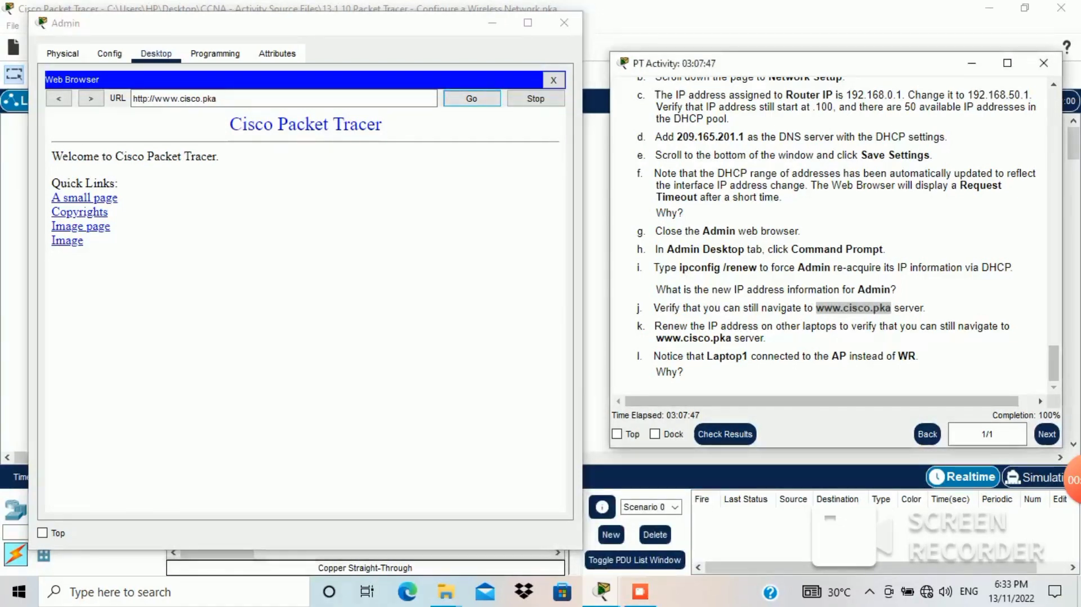
{"action": "left_click_drag", "start_coordinate": [662, 327], "coordinate": [767, 339]}
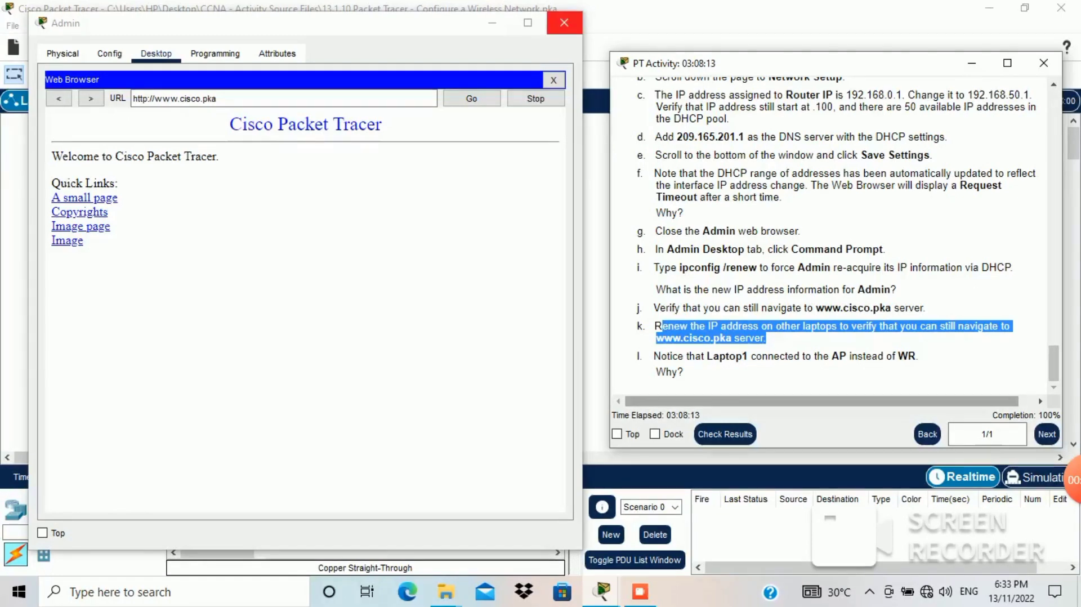
Step: Minimize Admin and the activity instructions, and move Laptop1's window left
{"action": "left_click", "coordinate": [493, 22]}
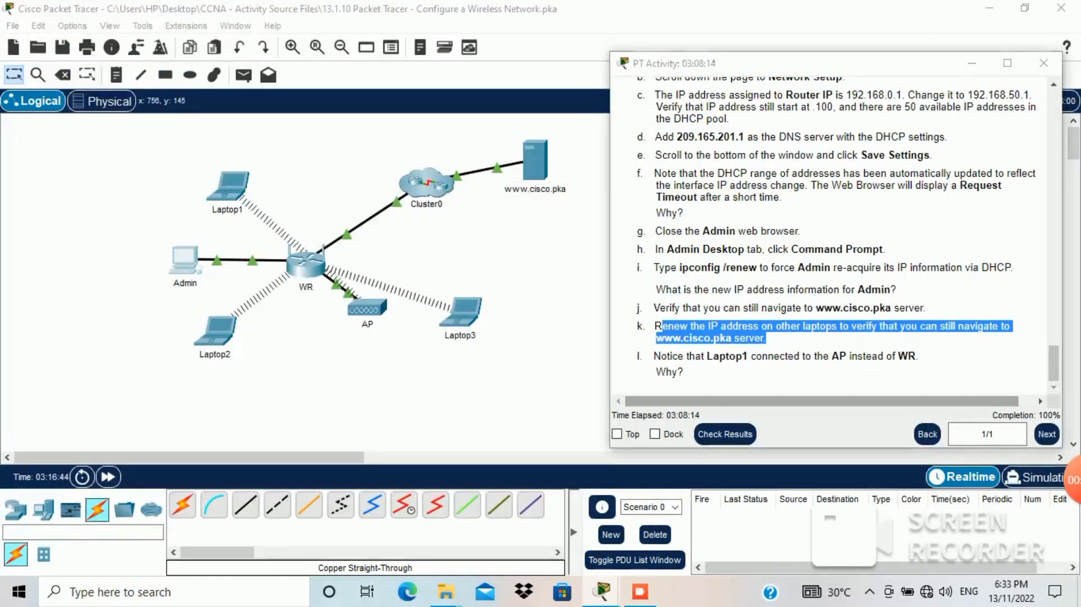
{"action": "left_click", "coordinate": [972, 64]}
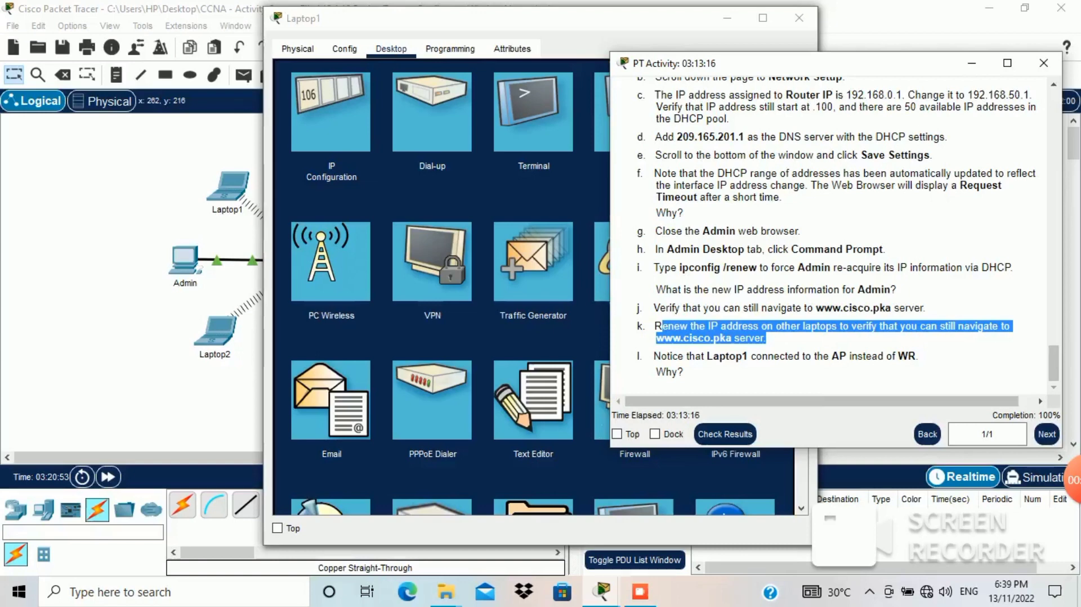
{"action": "left_click_drag", "start_coordinate": [581, 31], "coordinate": [435, 32]}
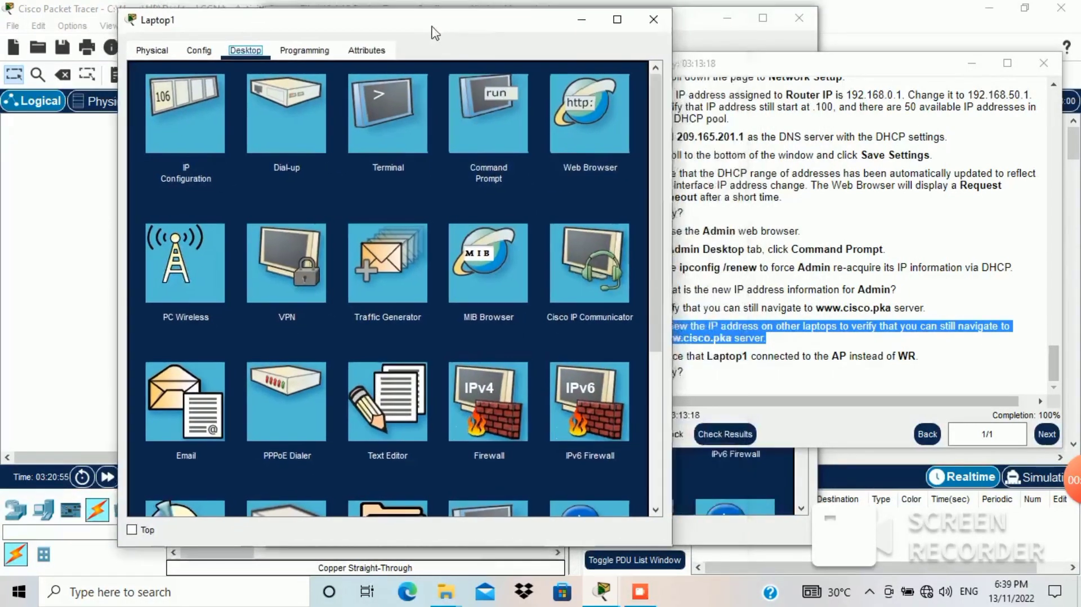
Step: Run ipconfig /renew on Laptop1 to obtain 192.168.50.101 with gateway 192.168.50.1
{"action": "left_click", "coordinate": [488, 114]}
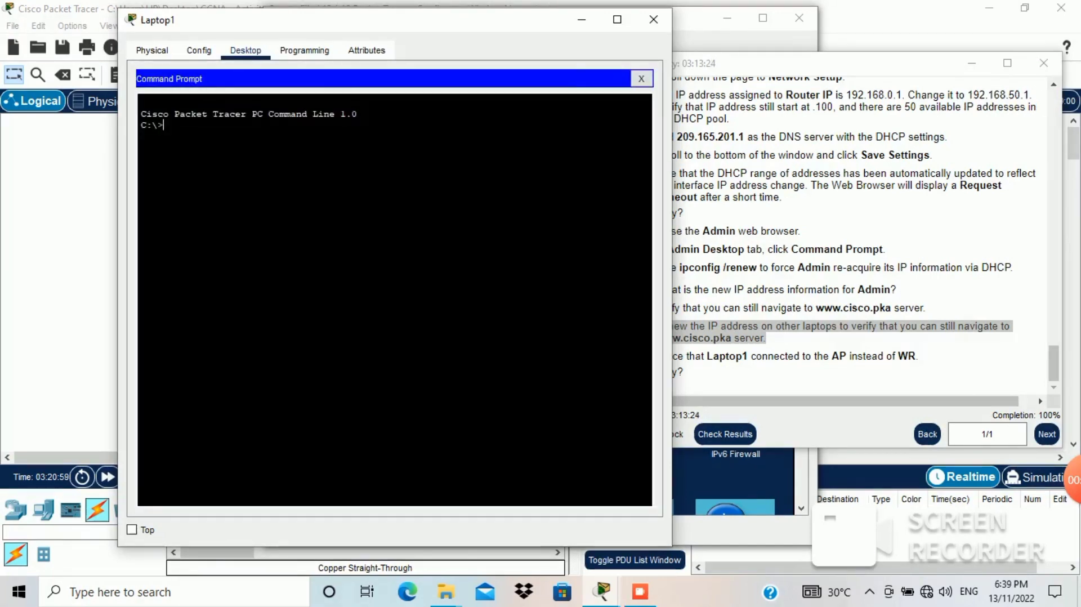
{"action": "type", "text": "ipco"}
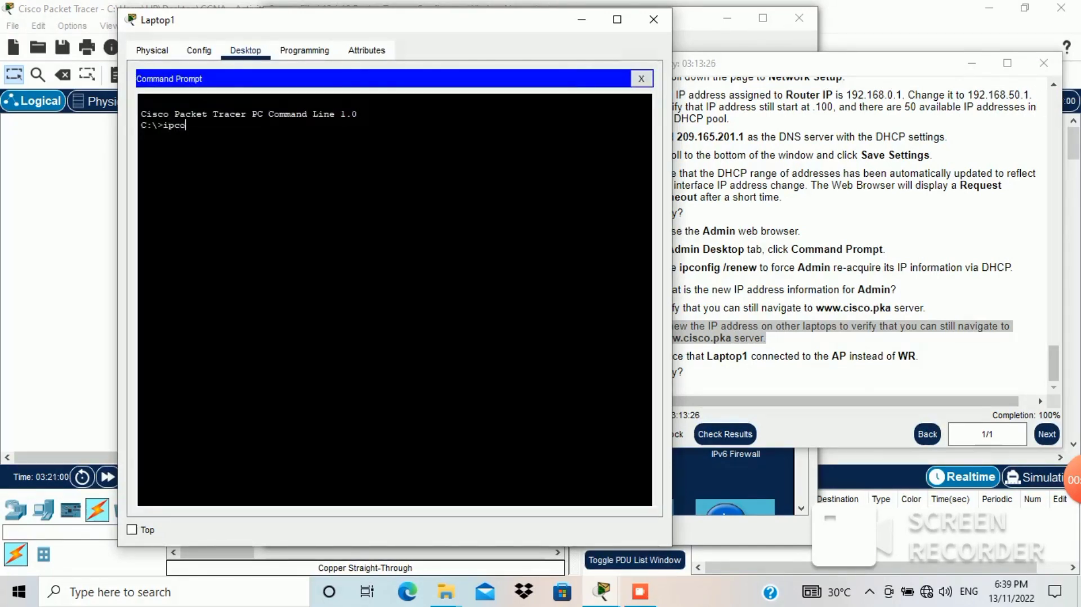
{"action": "type", "text": "nfid"}
{"action": "key", "text": "BackSpace"}
{"action": "type", "text": "/renew"}
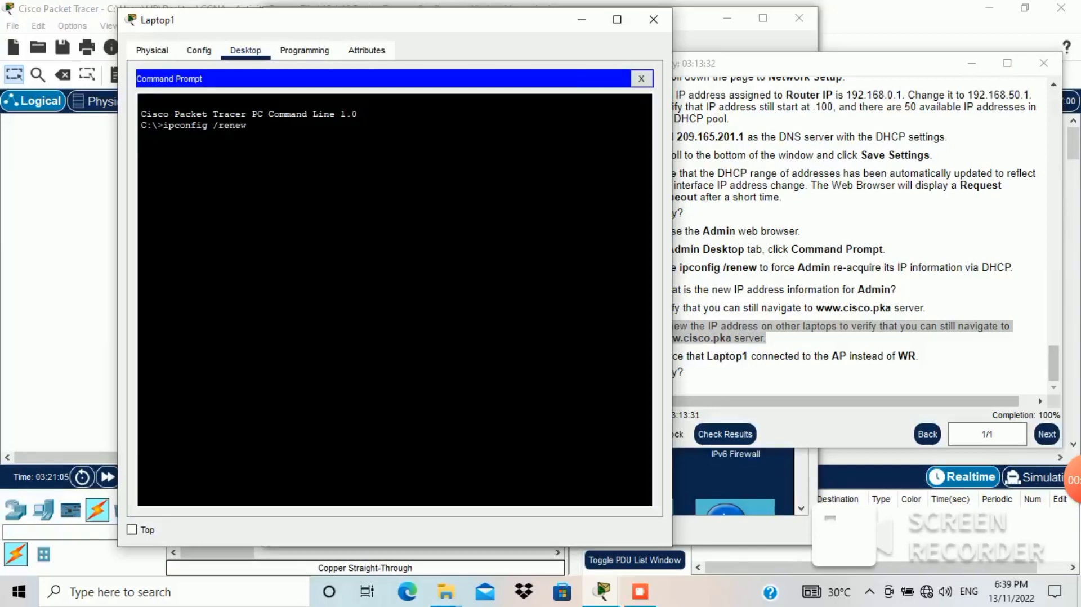
{"action": "key", "text": "Return"}
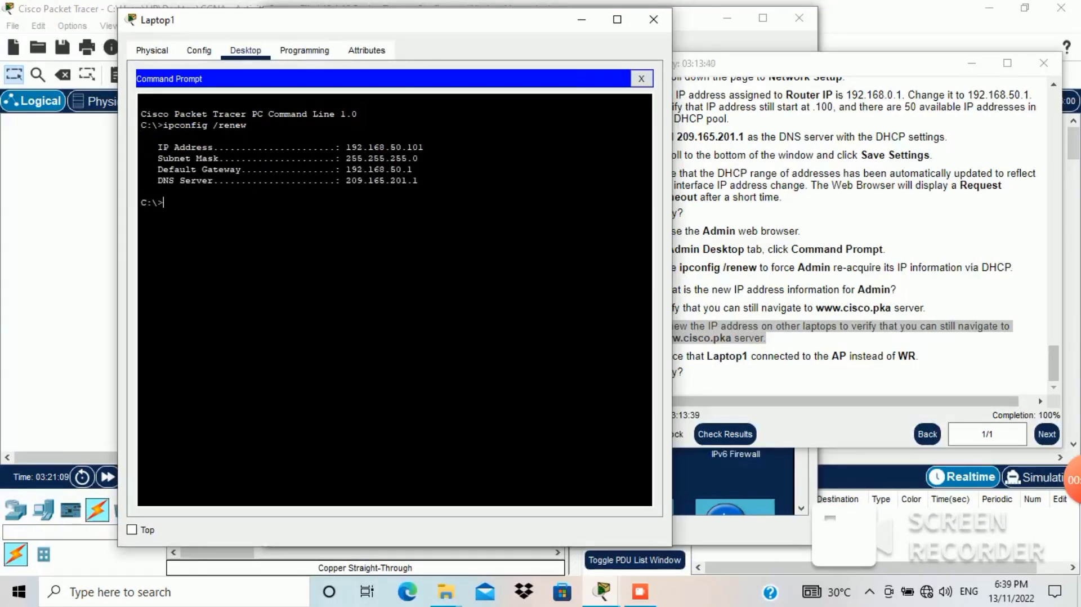
{"action": "left_click_drag", "start_coordinate": [418, 181], "coordinate": [152, 147]}
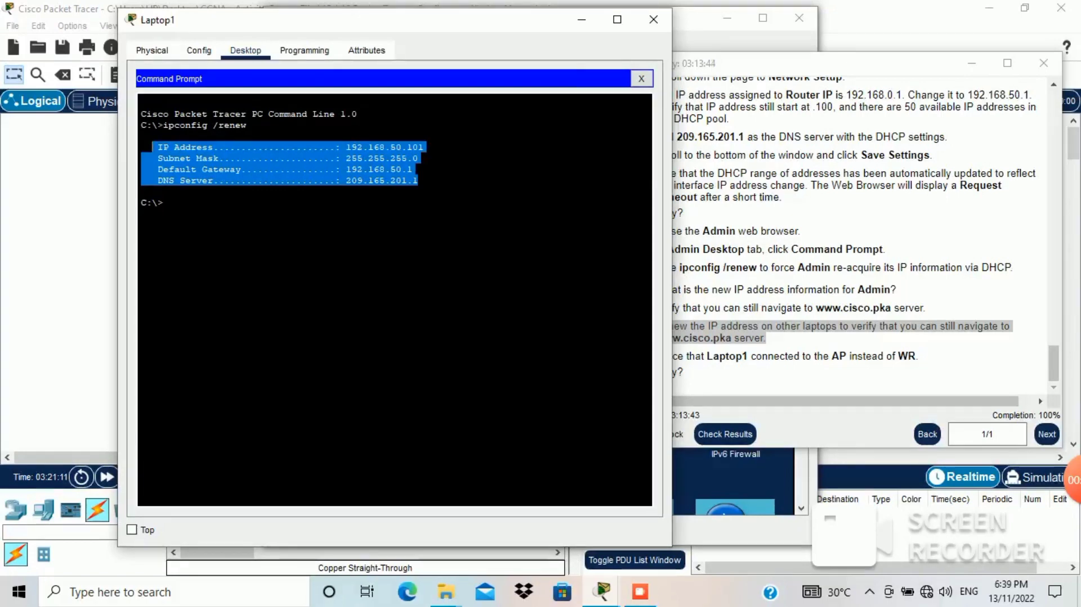
{"action": "left_click", "coordinate": [641, 79]}
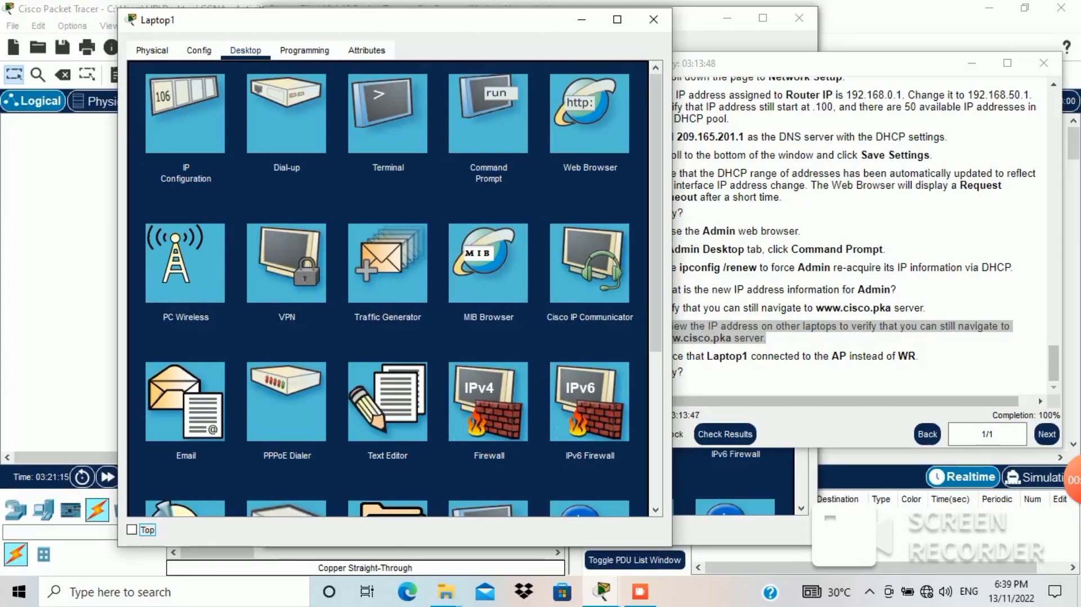
{"action": "left_click", "coordinate": [590, 113]}
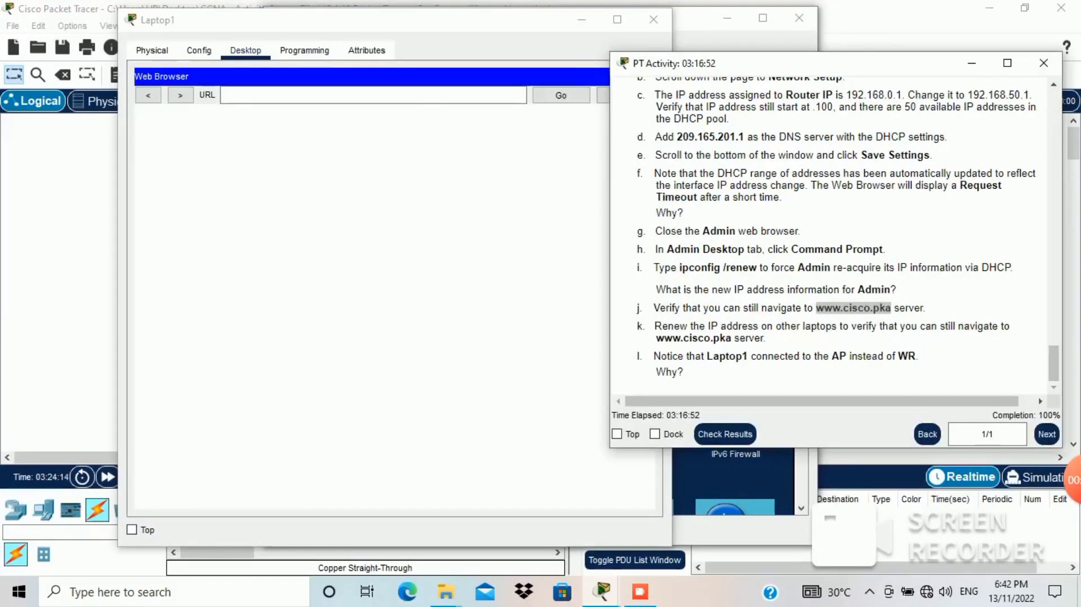
{"action": "type", "text": "www.cisco.pka"}
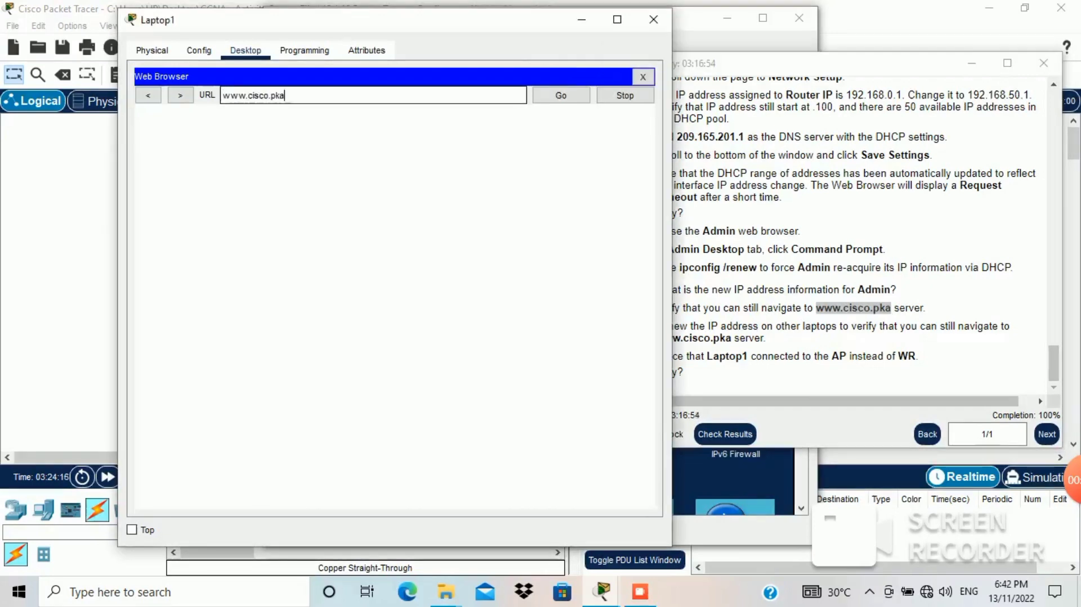
{"action": "key", "text": "Return"}
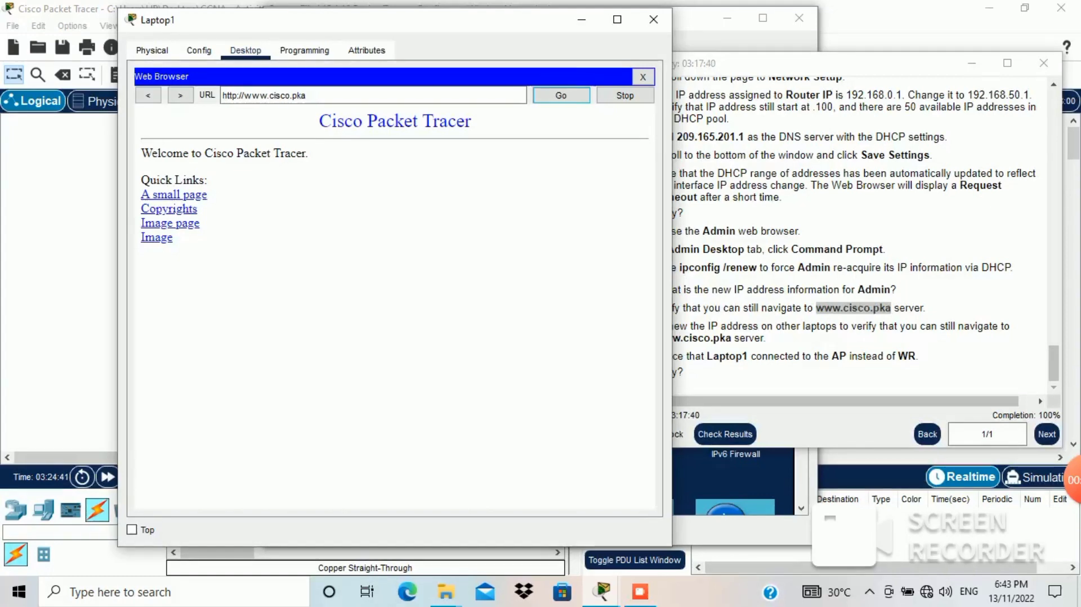
{"action": "left_click", "coordinate": [654, 19]}
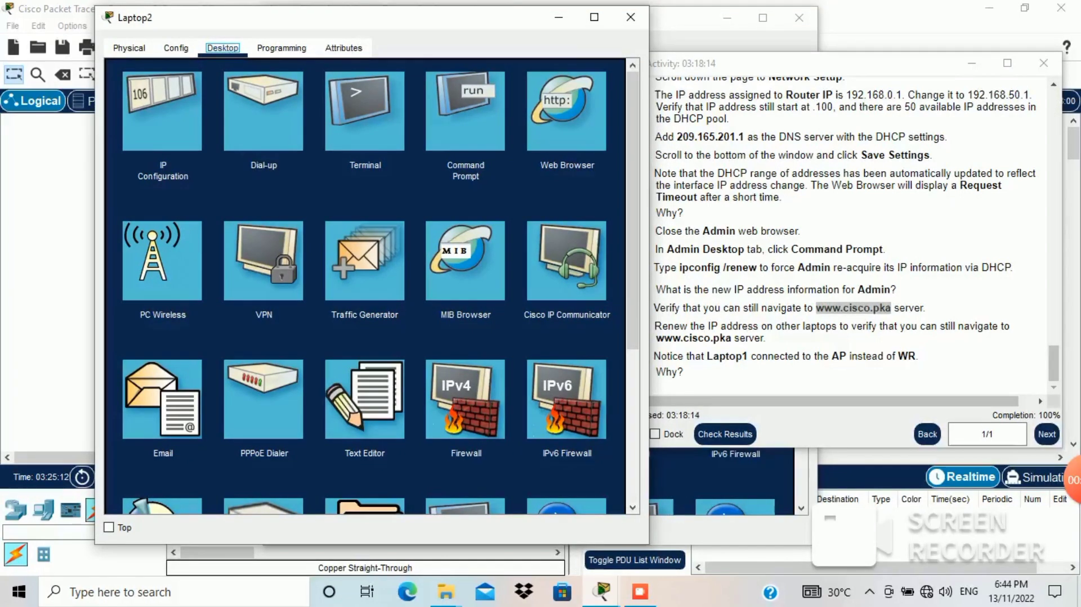
Step: Run ipconfig /renew on Laptop2 to obtain 192.168.50.102
{"action": "left_click", "coordinate": [465, 111]}
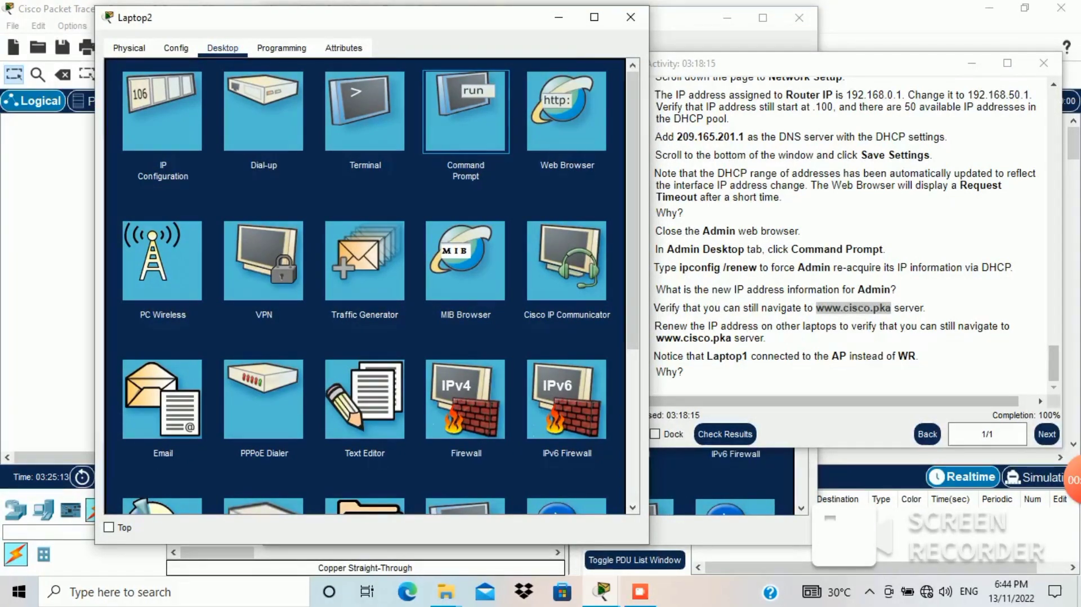
{"action": "type", "text": "IP"}
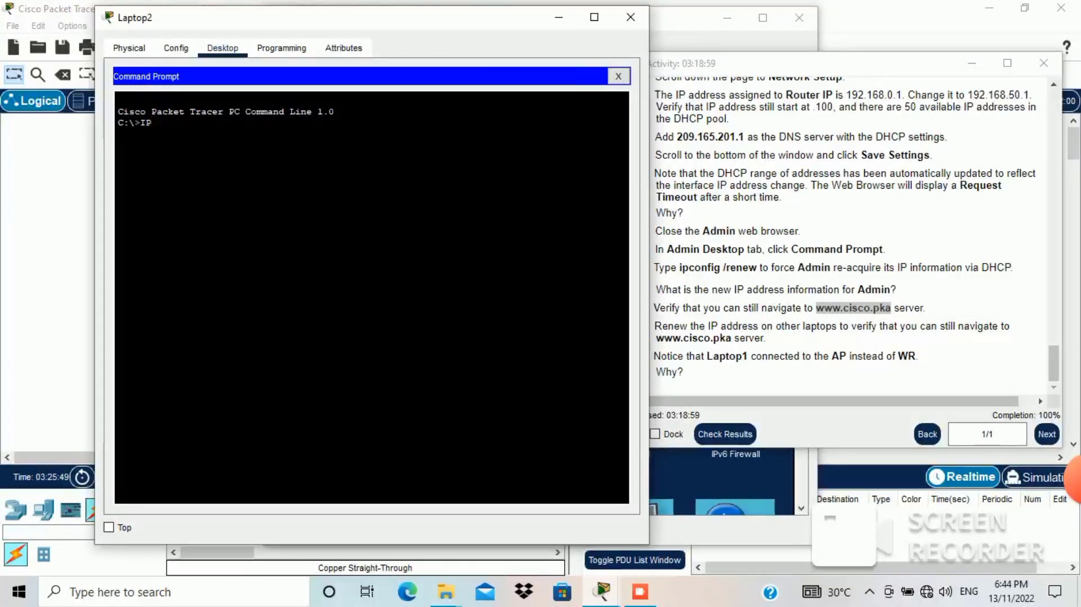
{"action": "key", "text": "BackSpace"}
{"action": "key", "text": "BackSpace"}
{"action": "type", "text": "i"}
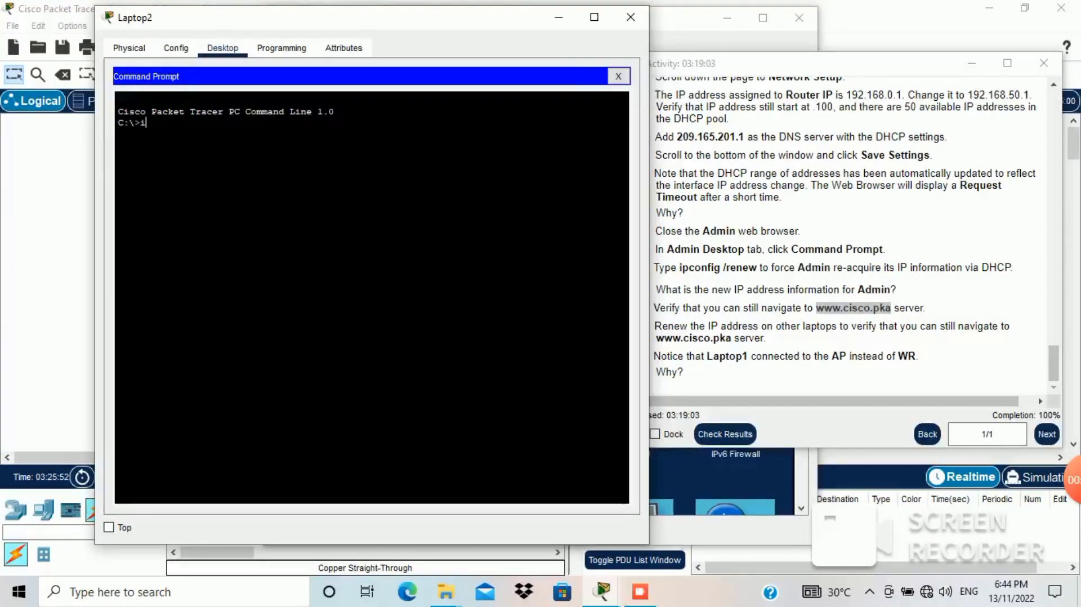
{"action": "type", "text": "pconfig /"}
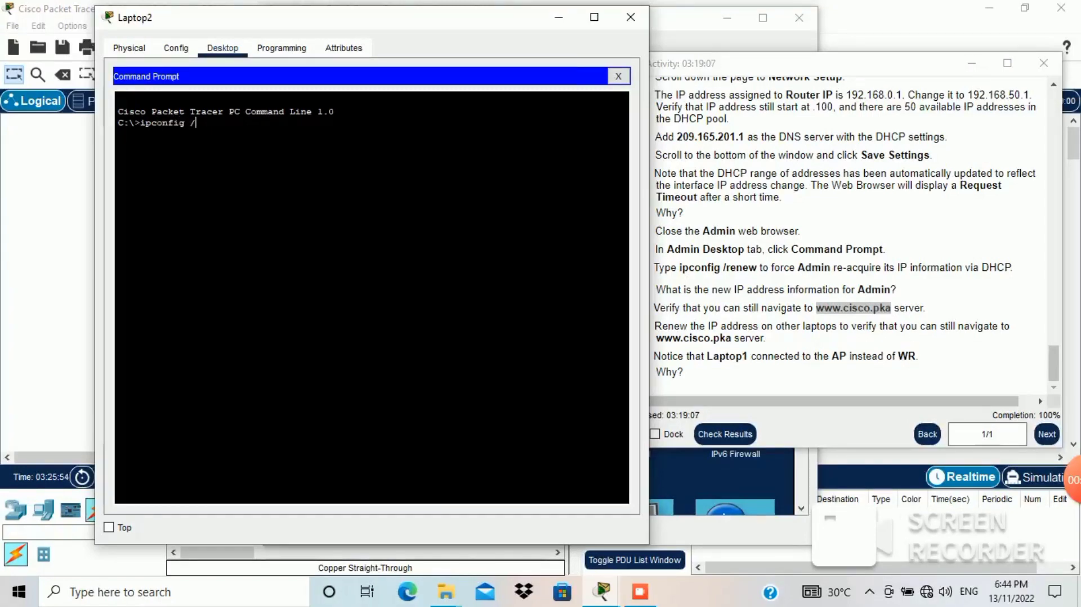
{"action": "type", "text": "renew"}
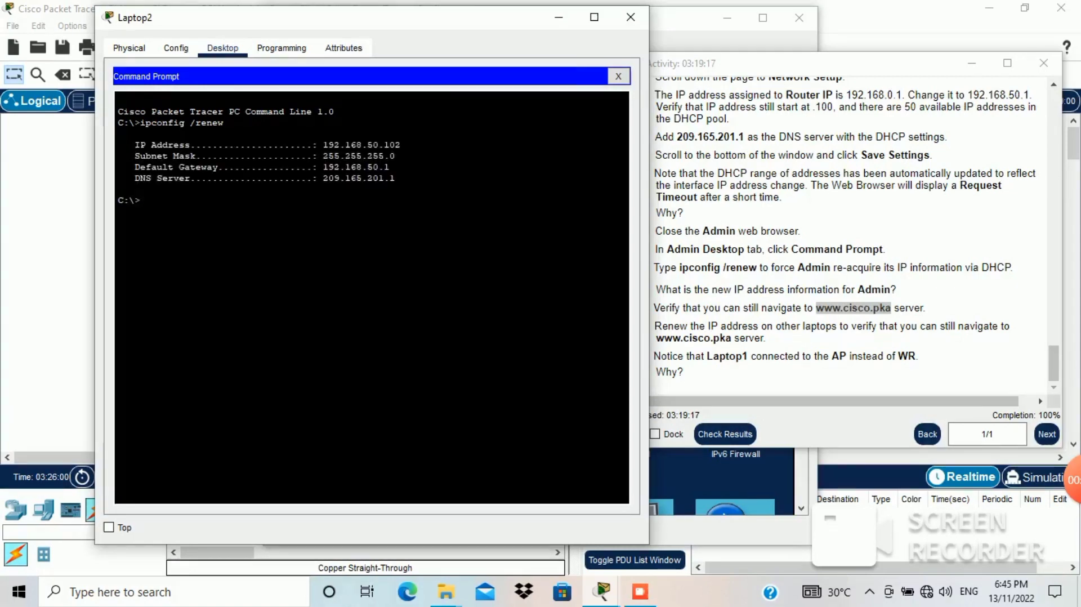
{"action": "left_click_drag", "start_coordinate": [399, 179], "coordinate": [163, 145]}
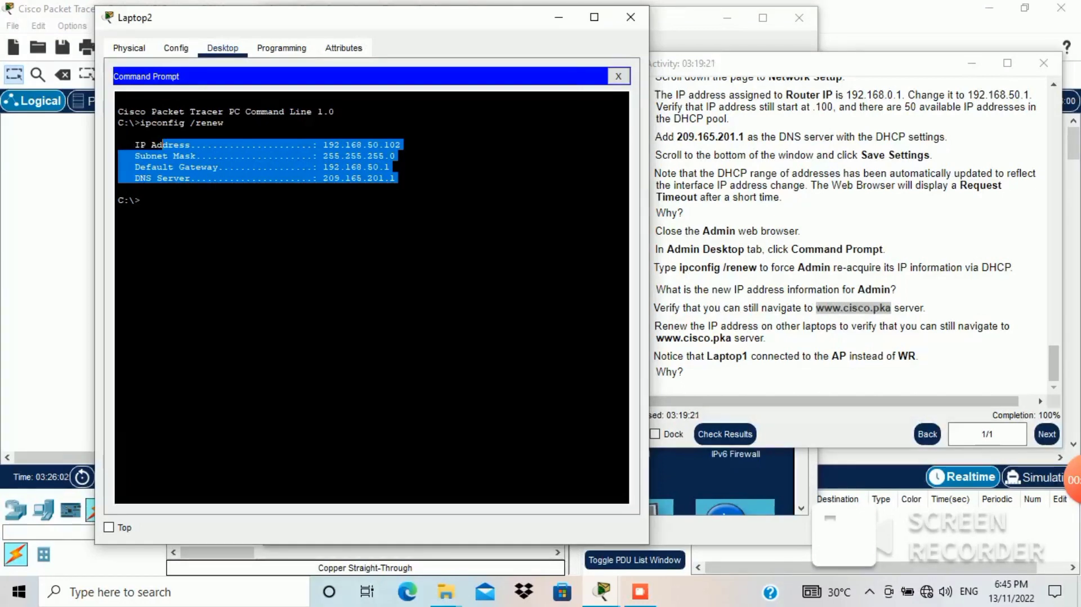
{"action": "left_click", "coordinate": [392, 168]}
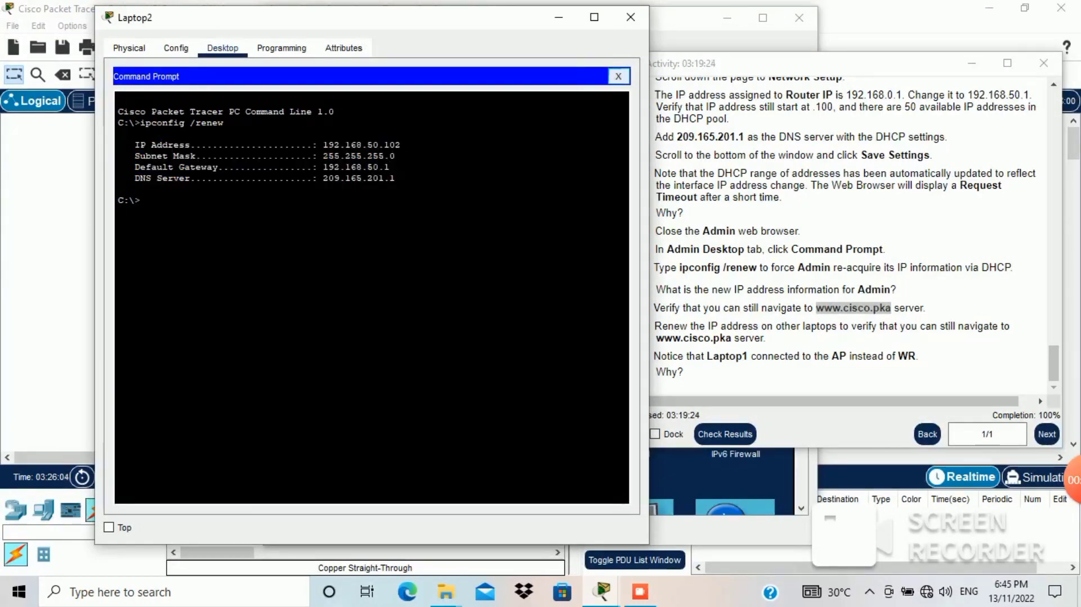
{"action": "left_click", "coordinate": [619, 76]}
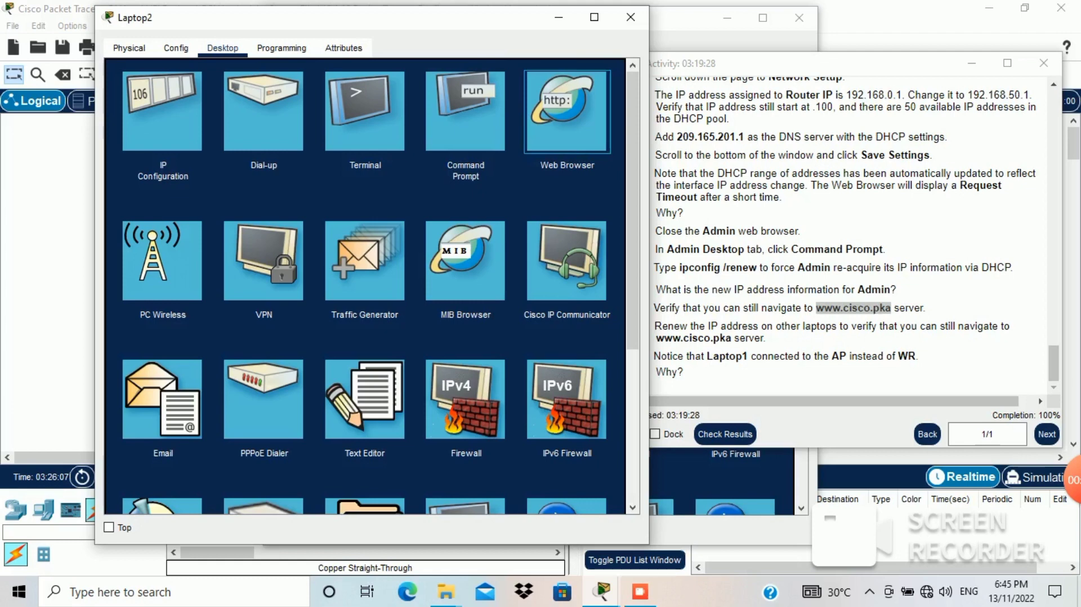
{"action": "left_click", "coordinate": [568, 112]}
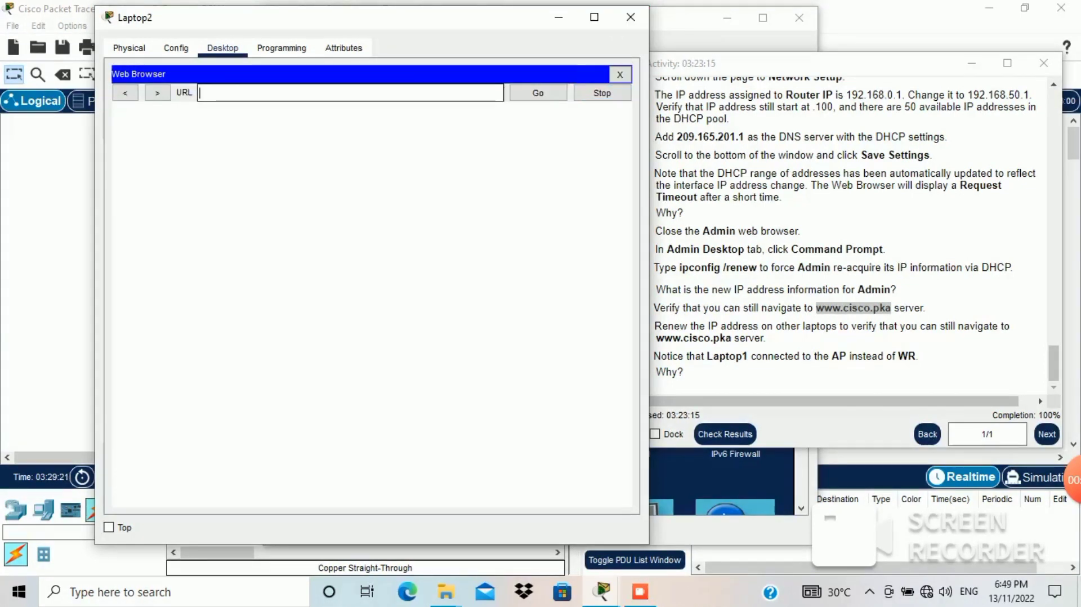
{"action": "type", "text": "www.cisco.pka"}
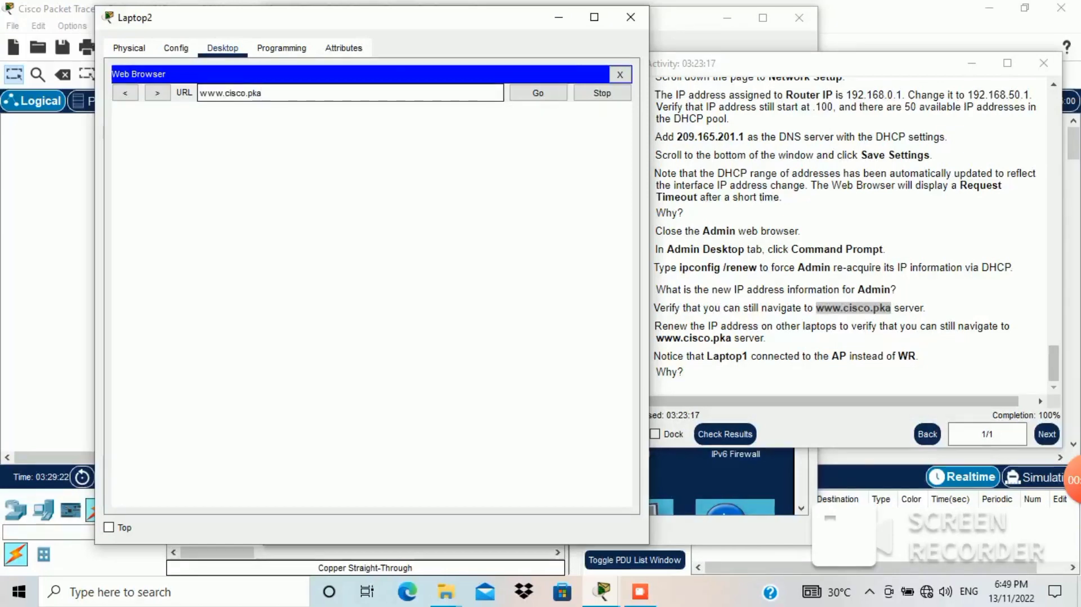
{"action": "key", "text": "Return"}
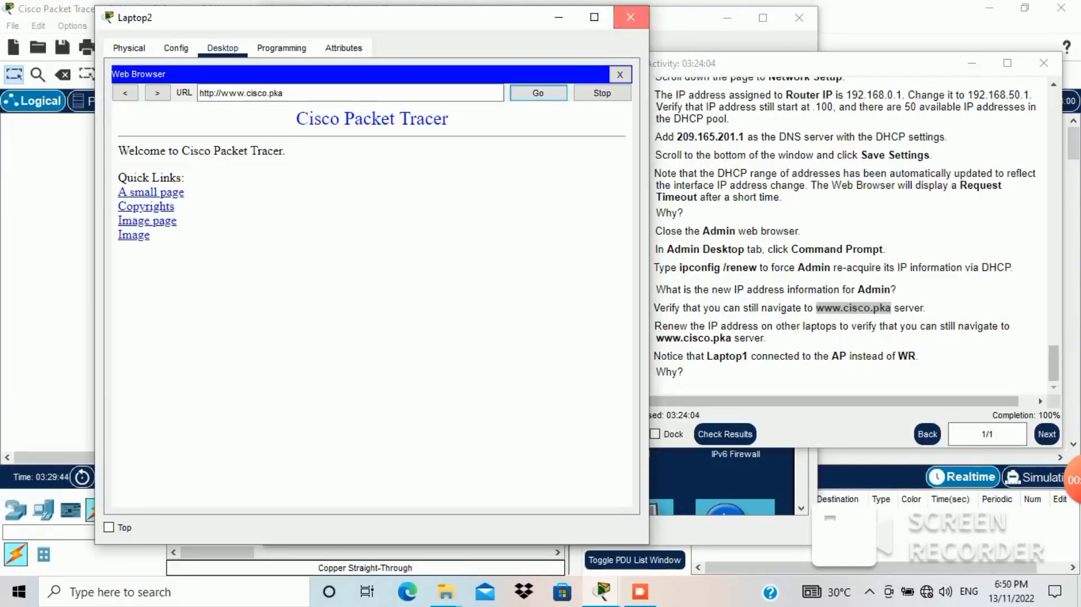
{"action": "left_click", "coordinate": [631, 16]}
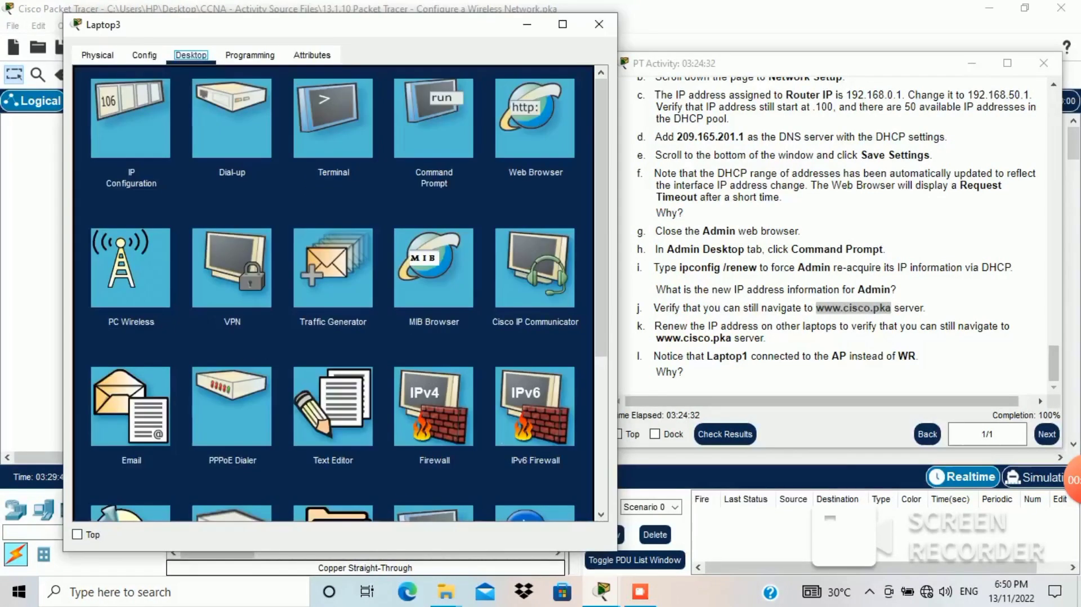
Step: Run ipconfig /renew on Laptop3 to obtain 192.168.50.103
{"action": "left_click", "coordinate": [435, 119]}
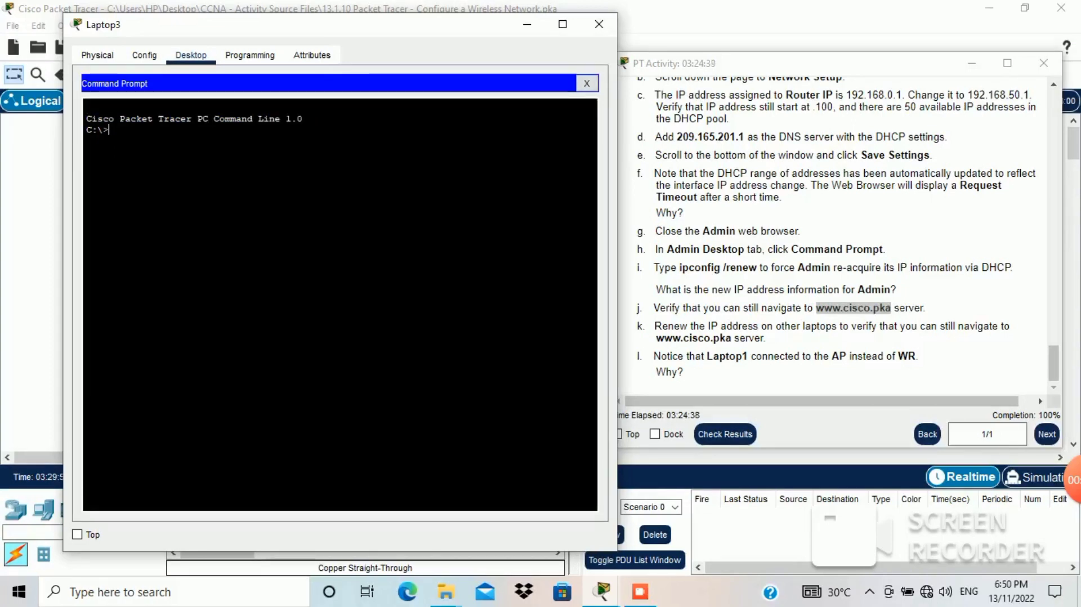
{"action": "type", "text": "ipconfig /"}
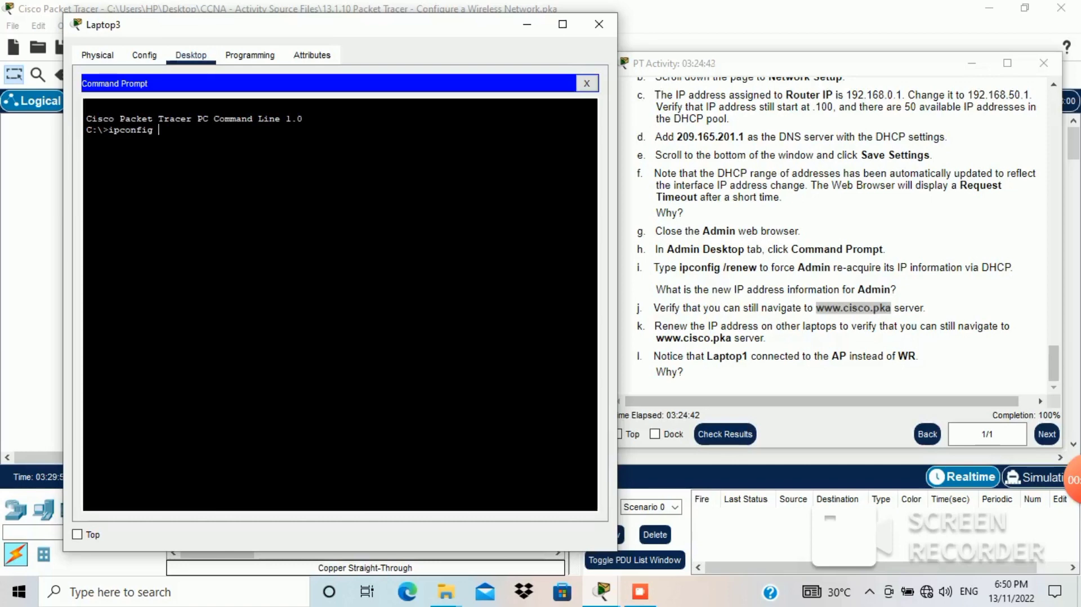
{"action": "type", "text": "renew"}
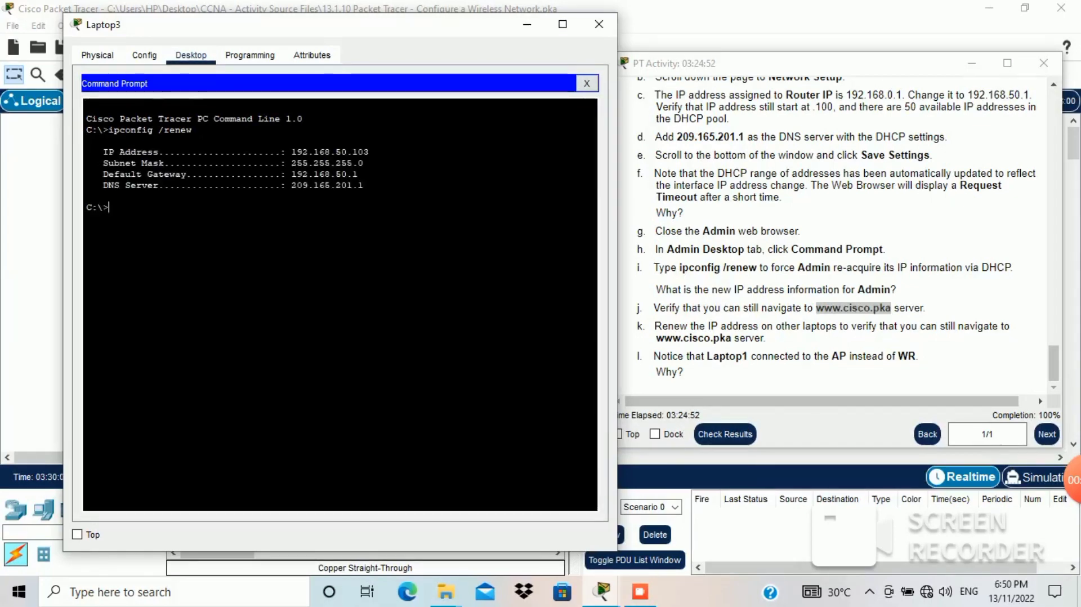
{"action": "left_click_drag", "start_coordinate": [364, 186], "coordinate": [86, 152]}
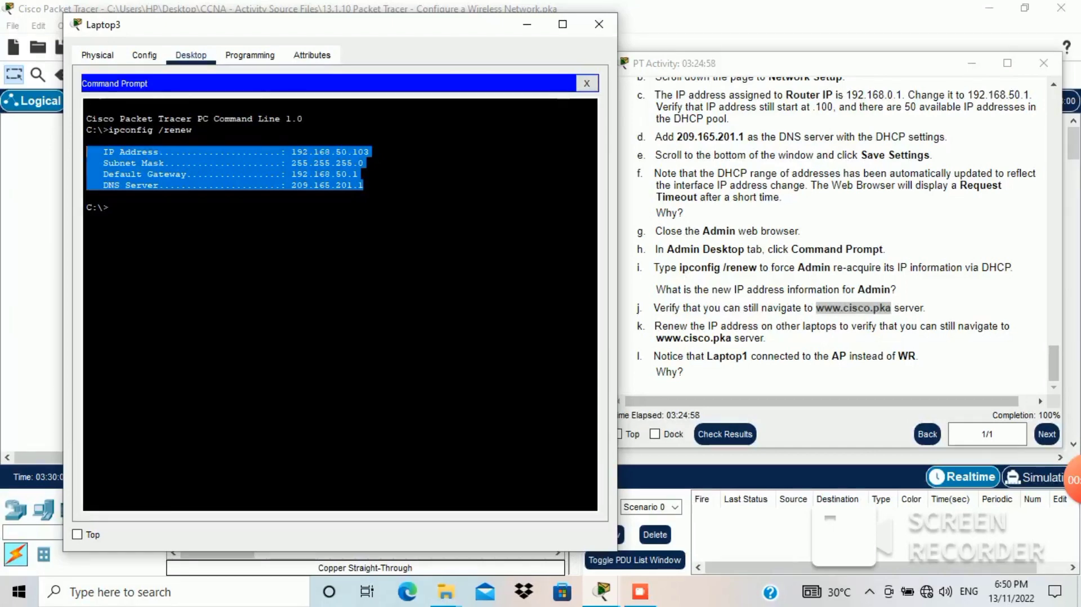
{"action": "left_click", "coordinate": [587, 83]}
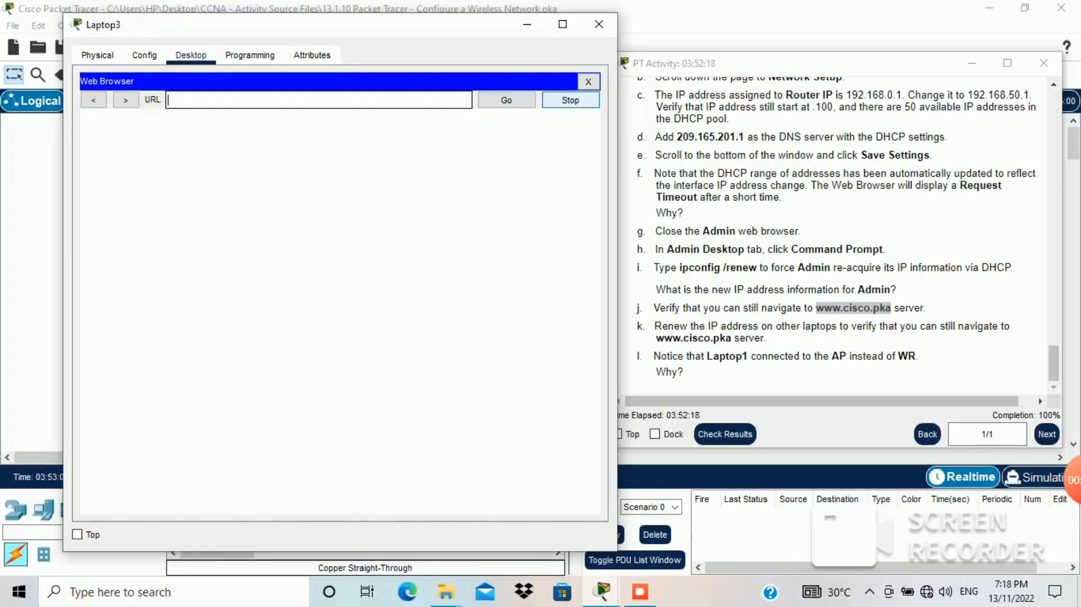
{"action": "type", "text": "www.cisco.pka"}
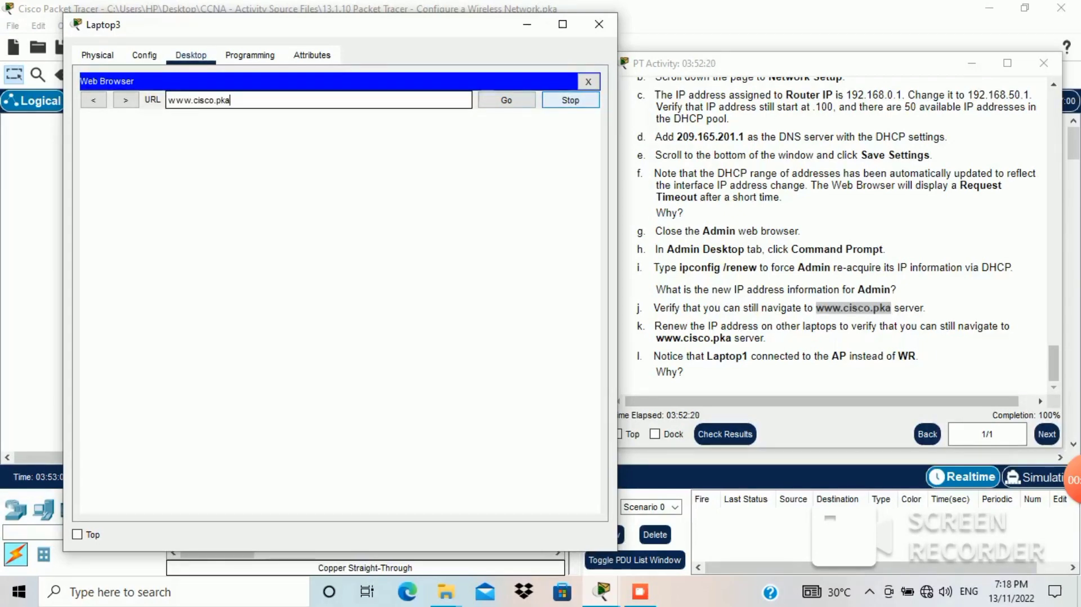
{"action": "key", "text": "Return"}
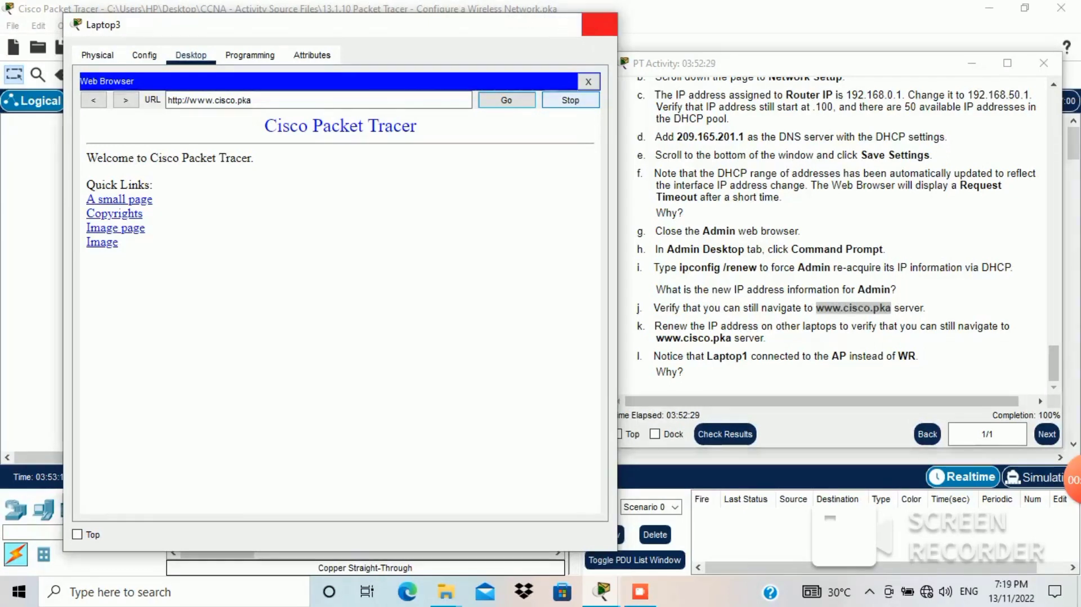
{"action": "left_click", "coordinate": [599, 24]}
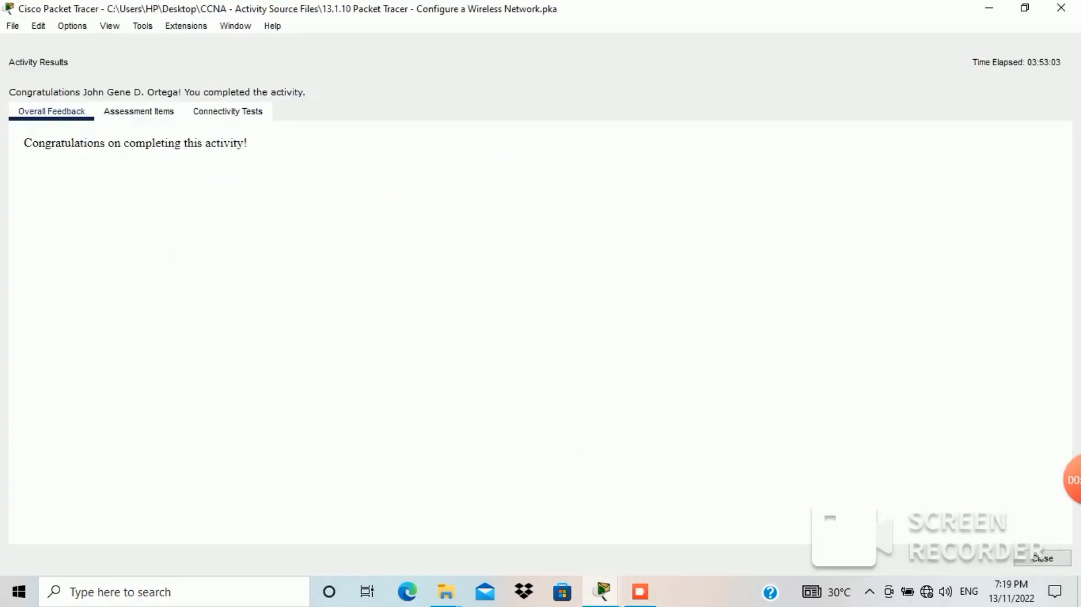
Step: Scroll through the Assessment Items confirming the 20/20 score, then close Activity Results
{"action": "left_click", "coordinate": [138, 111]}
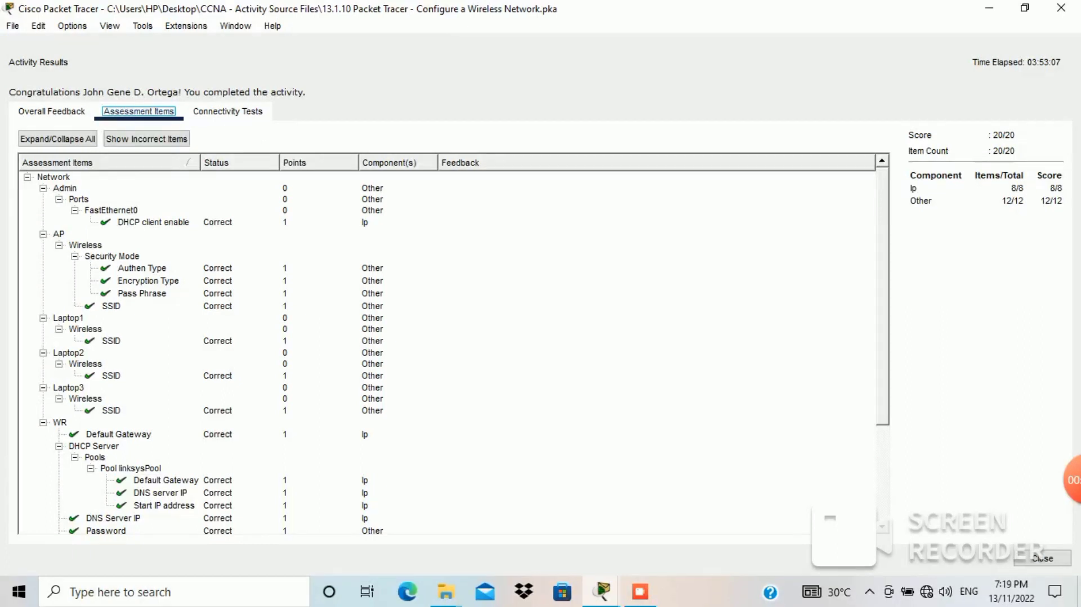
{"action": "scroll", "coordinate": [451, 349], "scroll_direction": "down", "scroll_amount": 3}
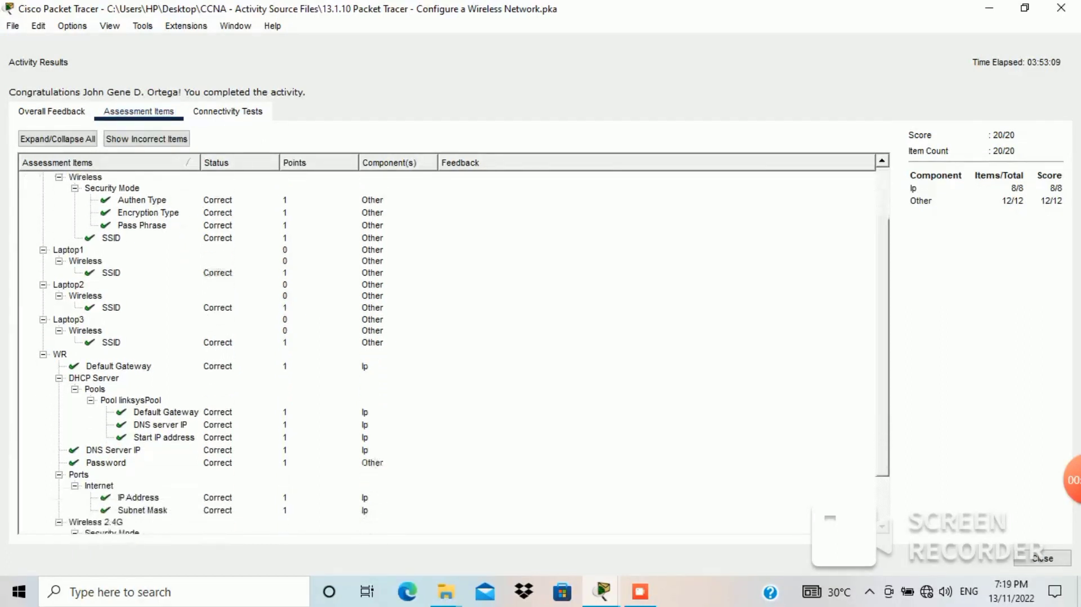
{"action": "scroll", "coordinate": [451, 349], "scroll_direction": "down", "scroll_amount": 2}
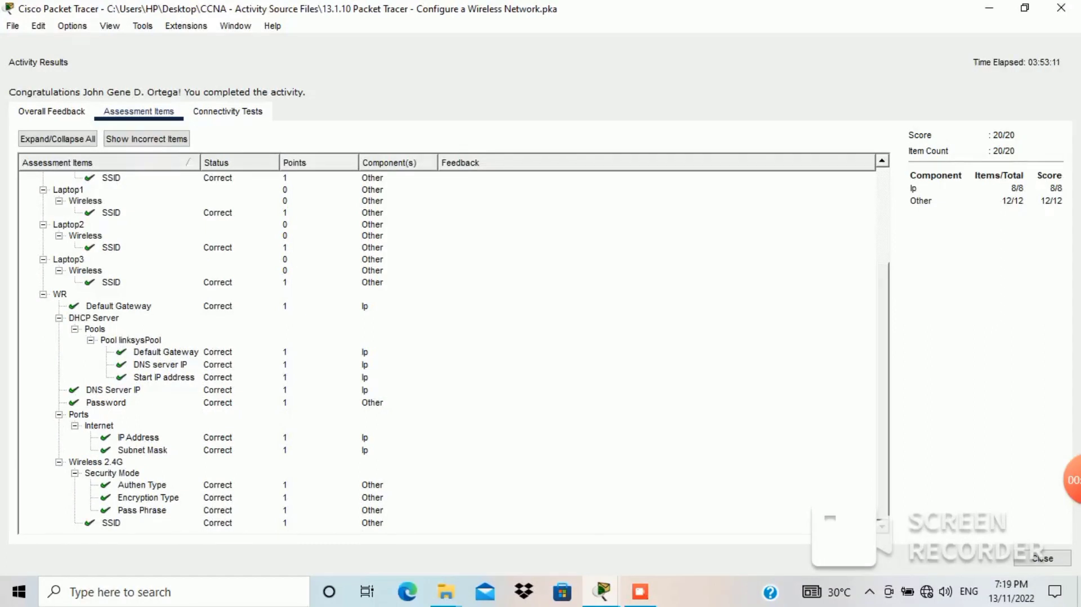
{"action": "scroll", "coordinate": [450, 349], "scroll_direction": "up", "scroll_amount": 5}
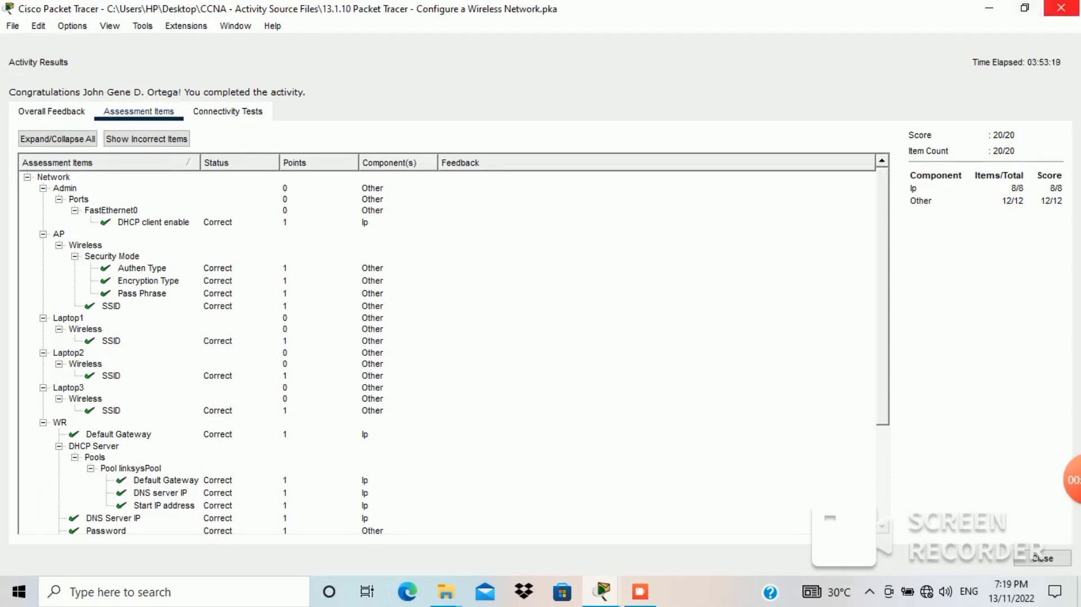
{"action": "left_click", "coordinate": [1043, 558]}
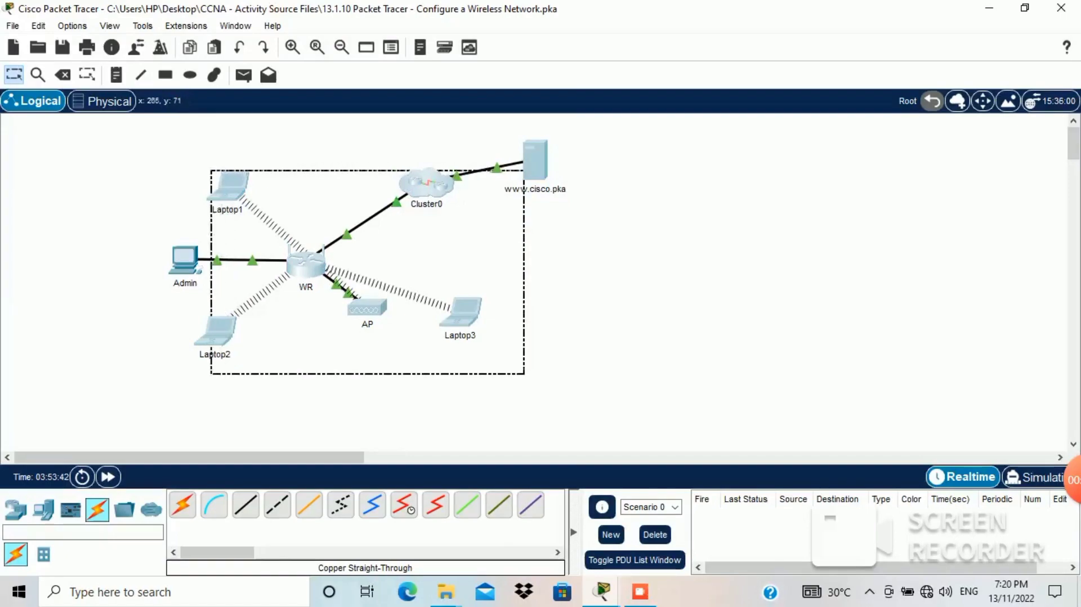